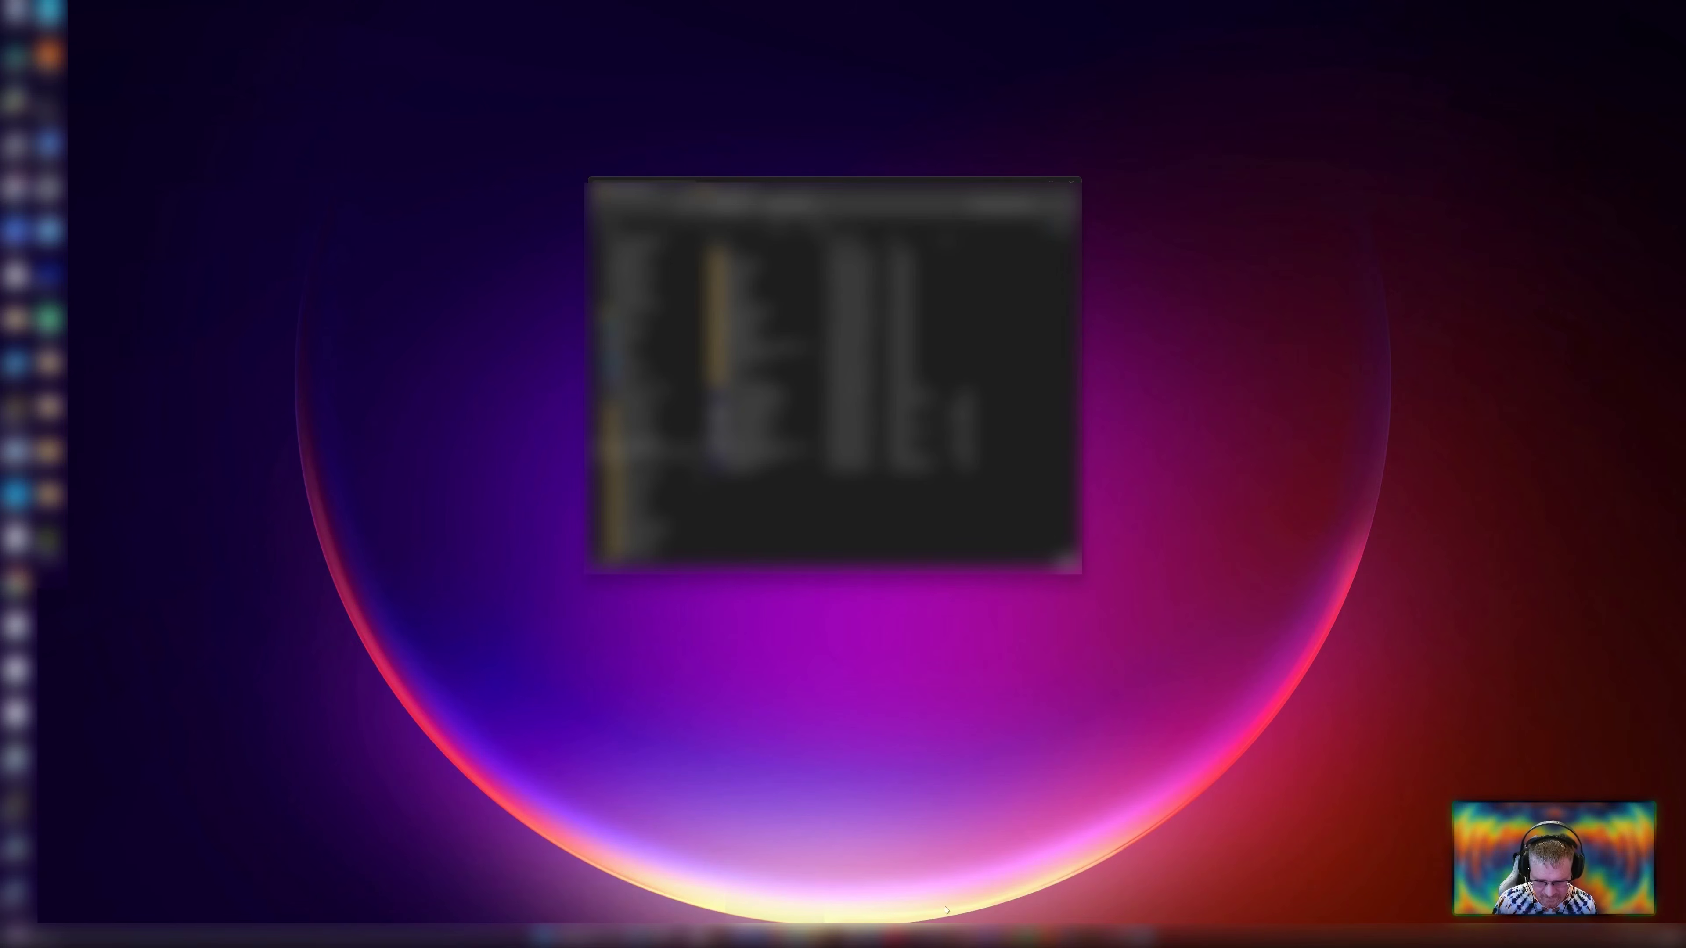
left_click(780, 937)
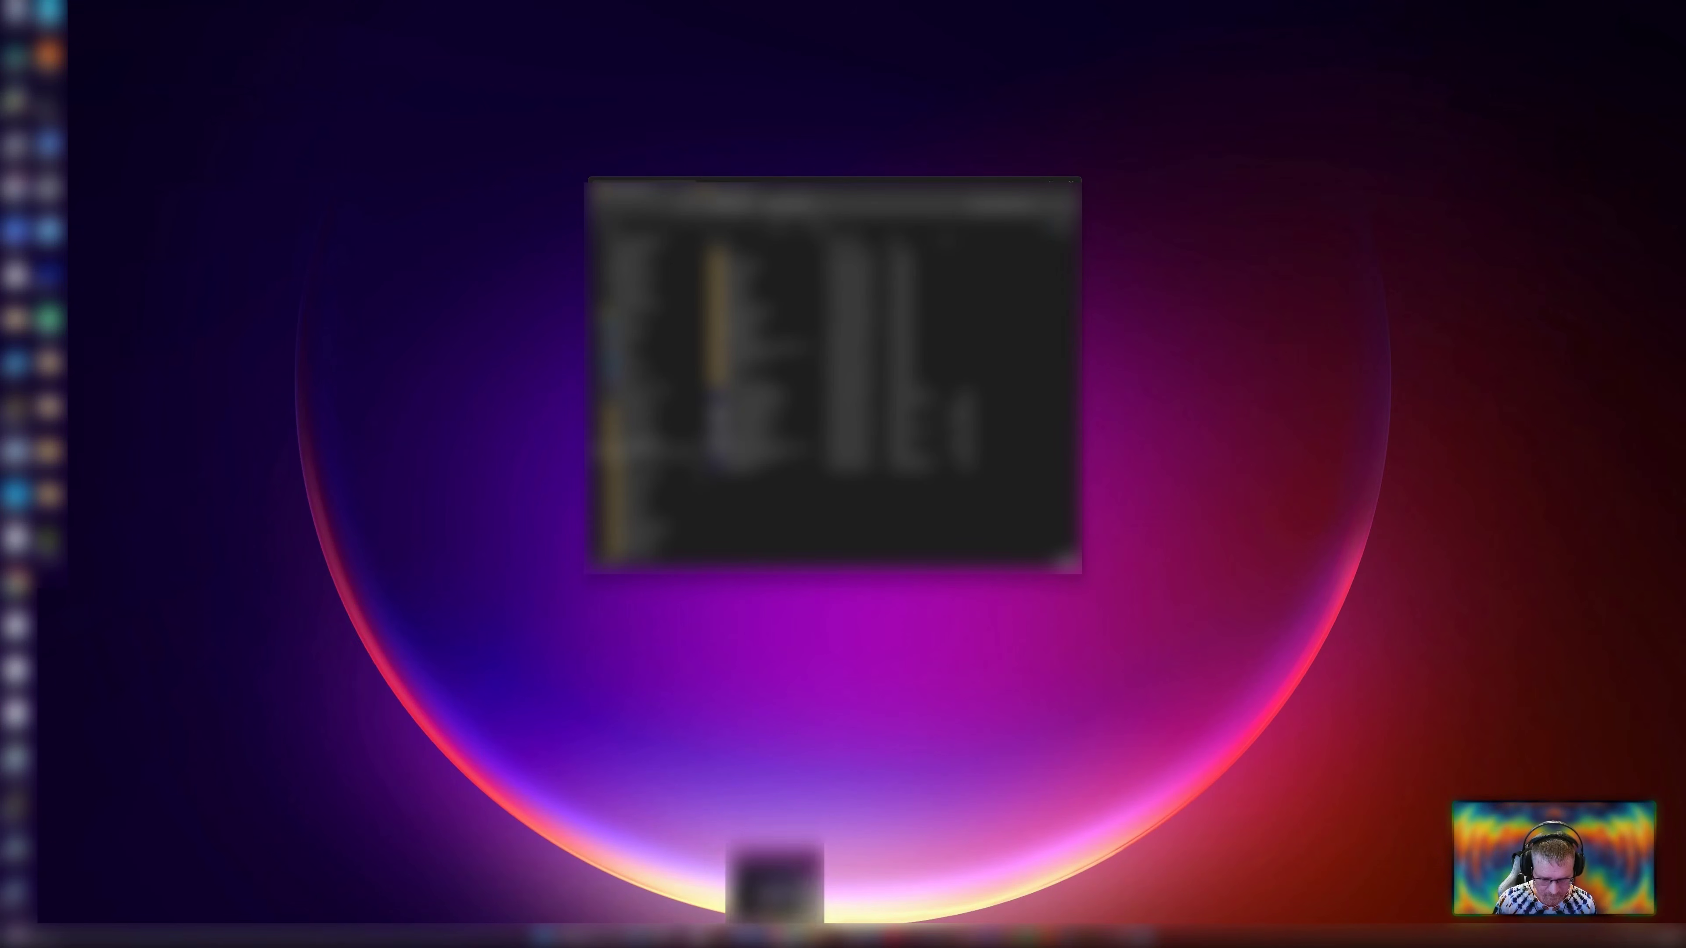
left_click_drag(982, 386, 848, 258)
left_click(1031, 182)
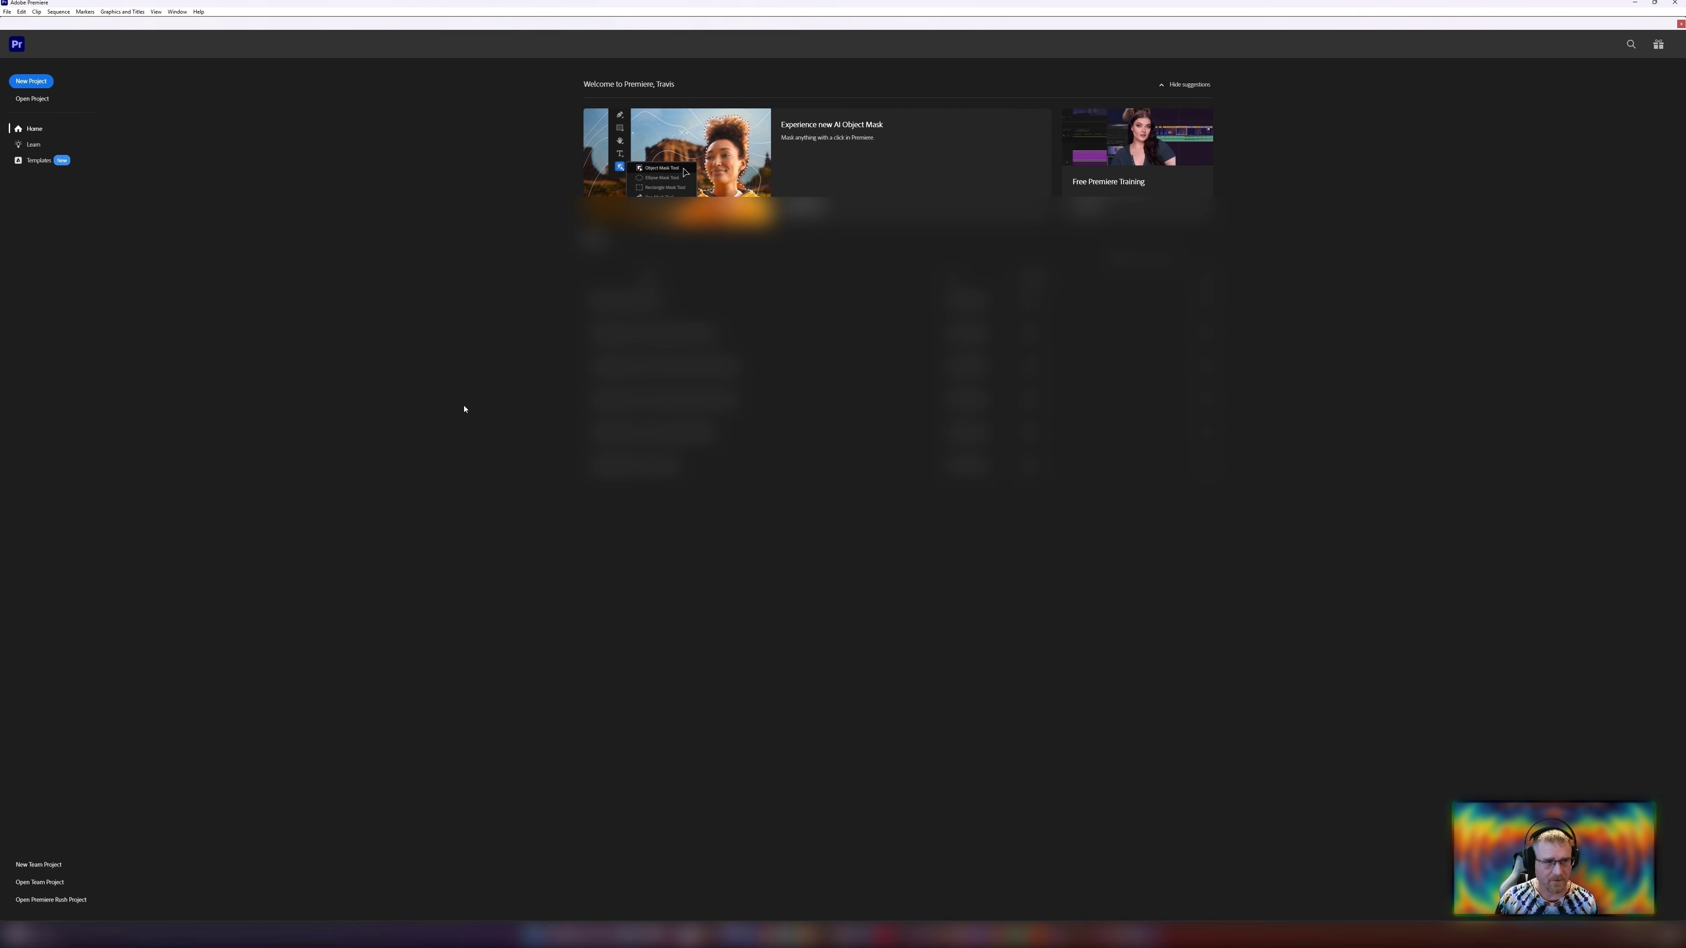
Create a new project named Texas Boomerang UFO, saved in a new Texas Boomerang UFO folder under the Adobe Premiere directory.
left_click(32, 81)
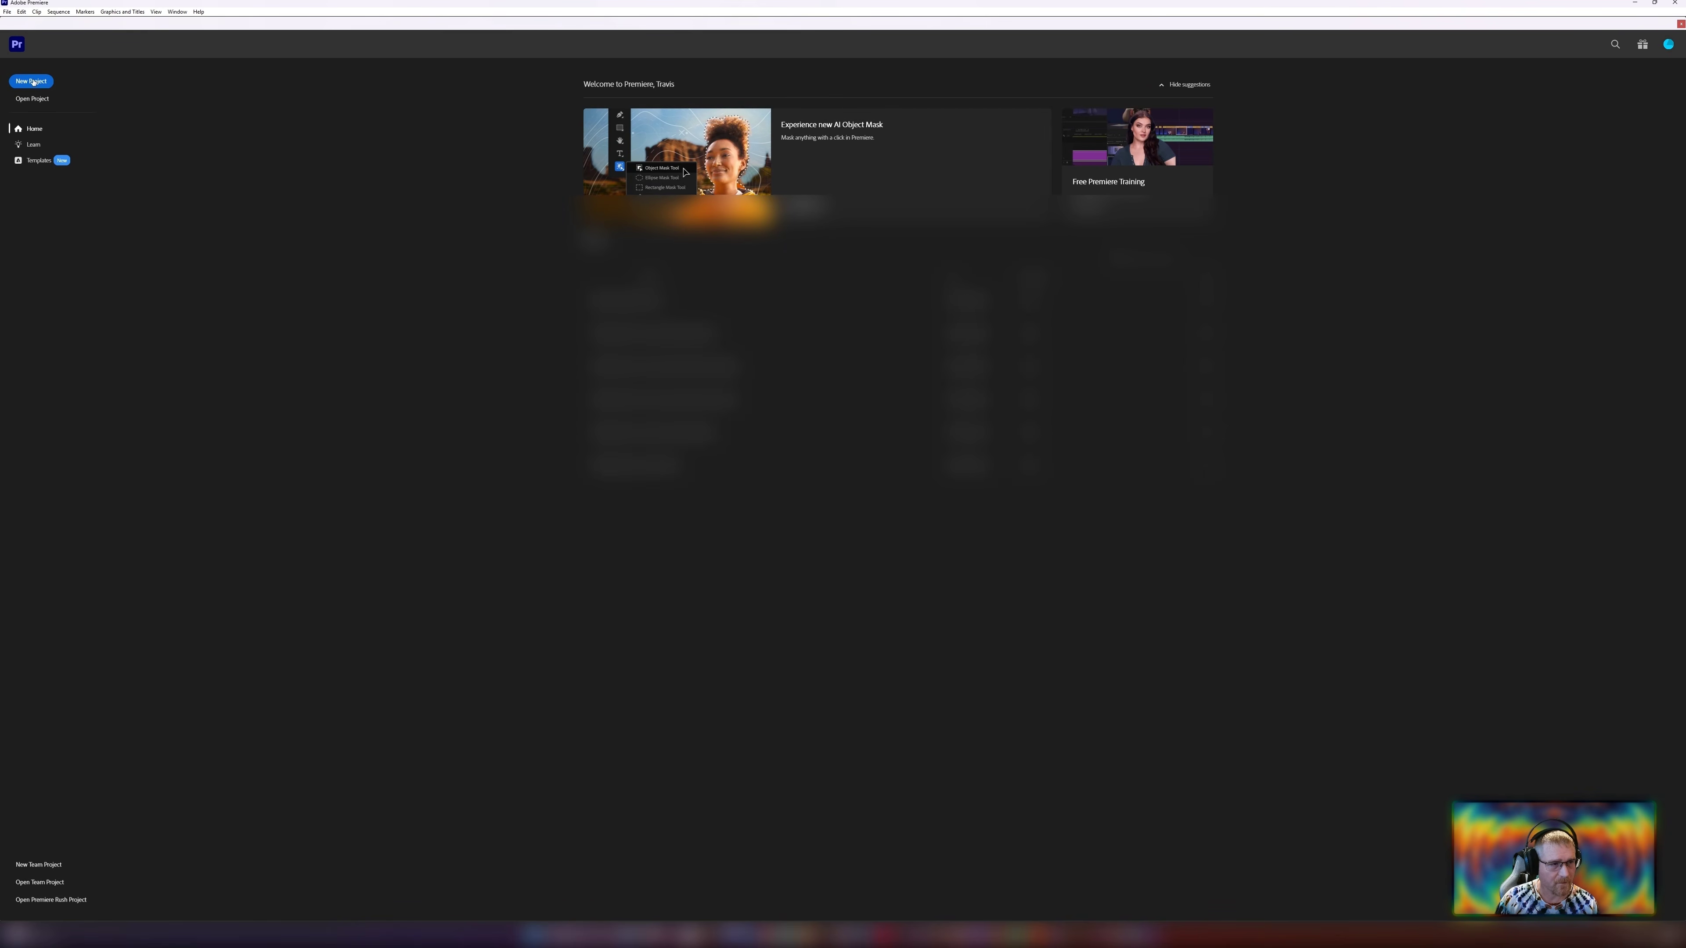
left_click(910, 461)
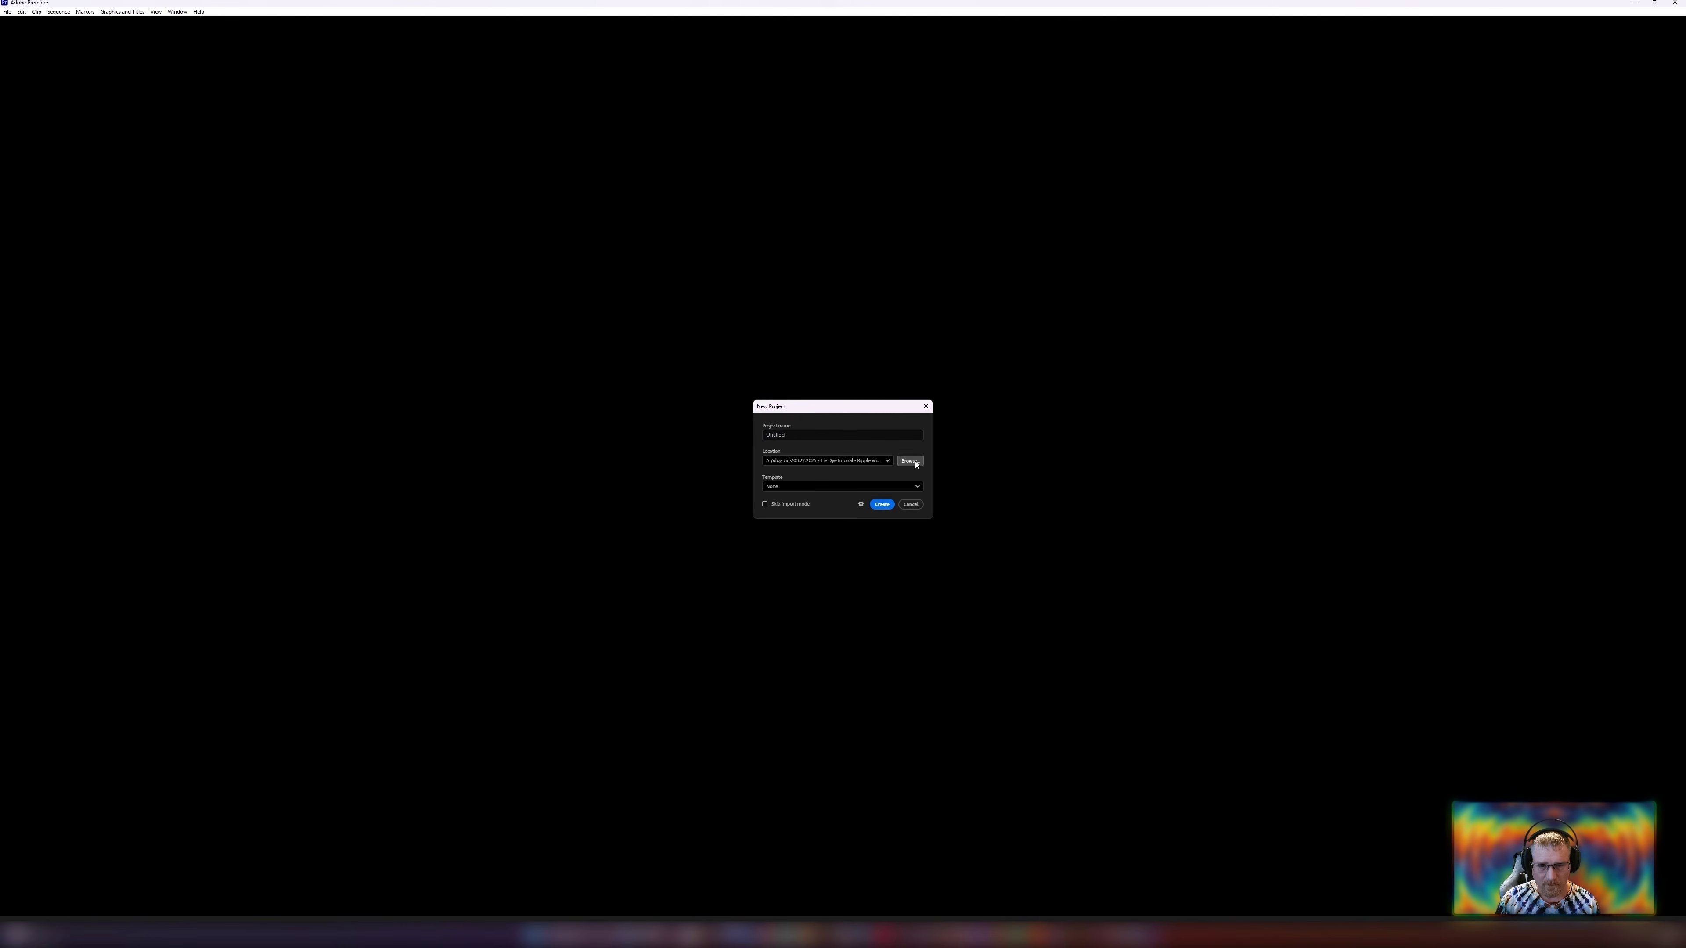
left_click(336, 266)
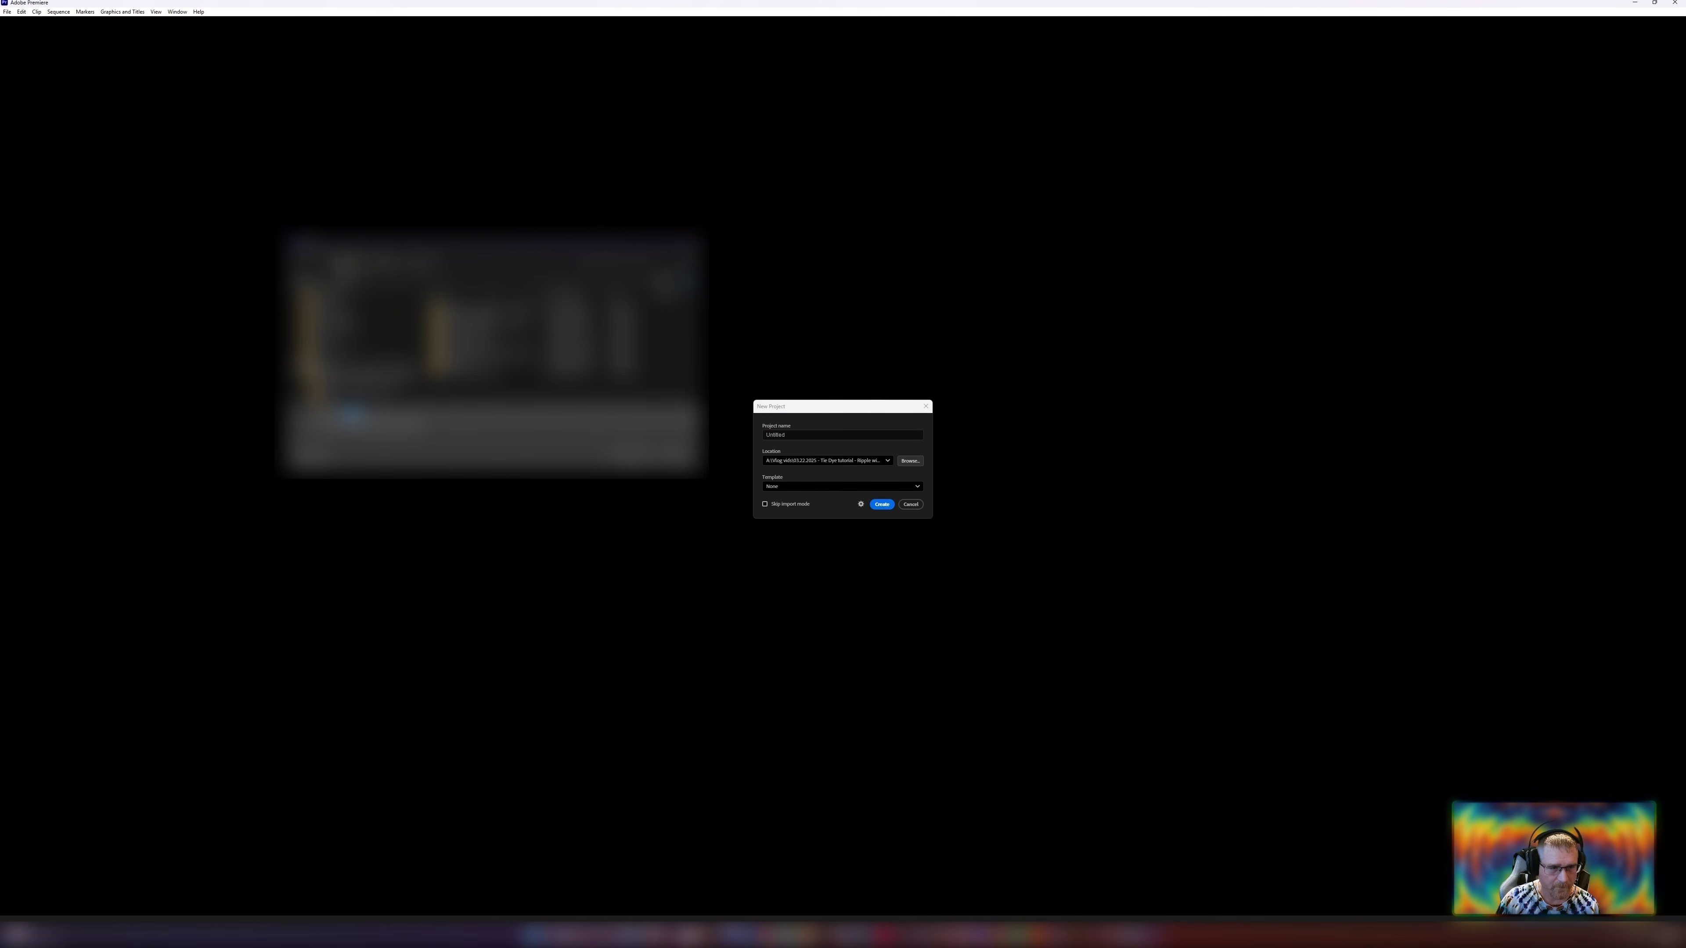
left_click(336, 265)
double_click(472, 345)
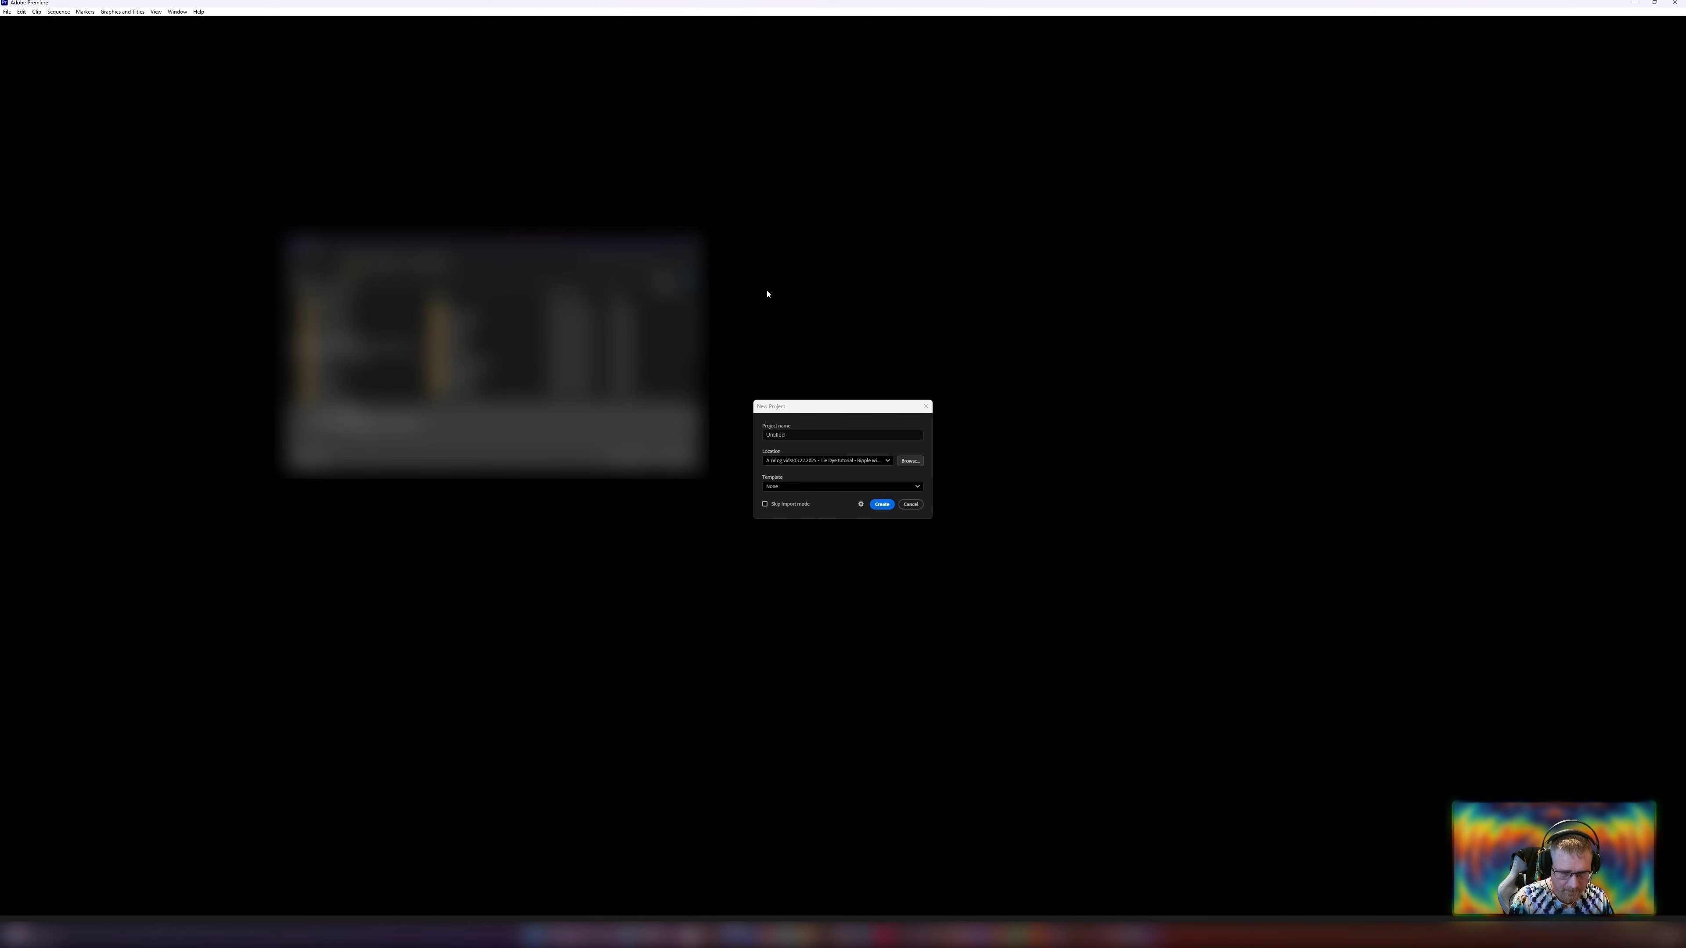
key("ctrl+shift+n")
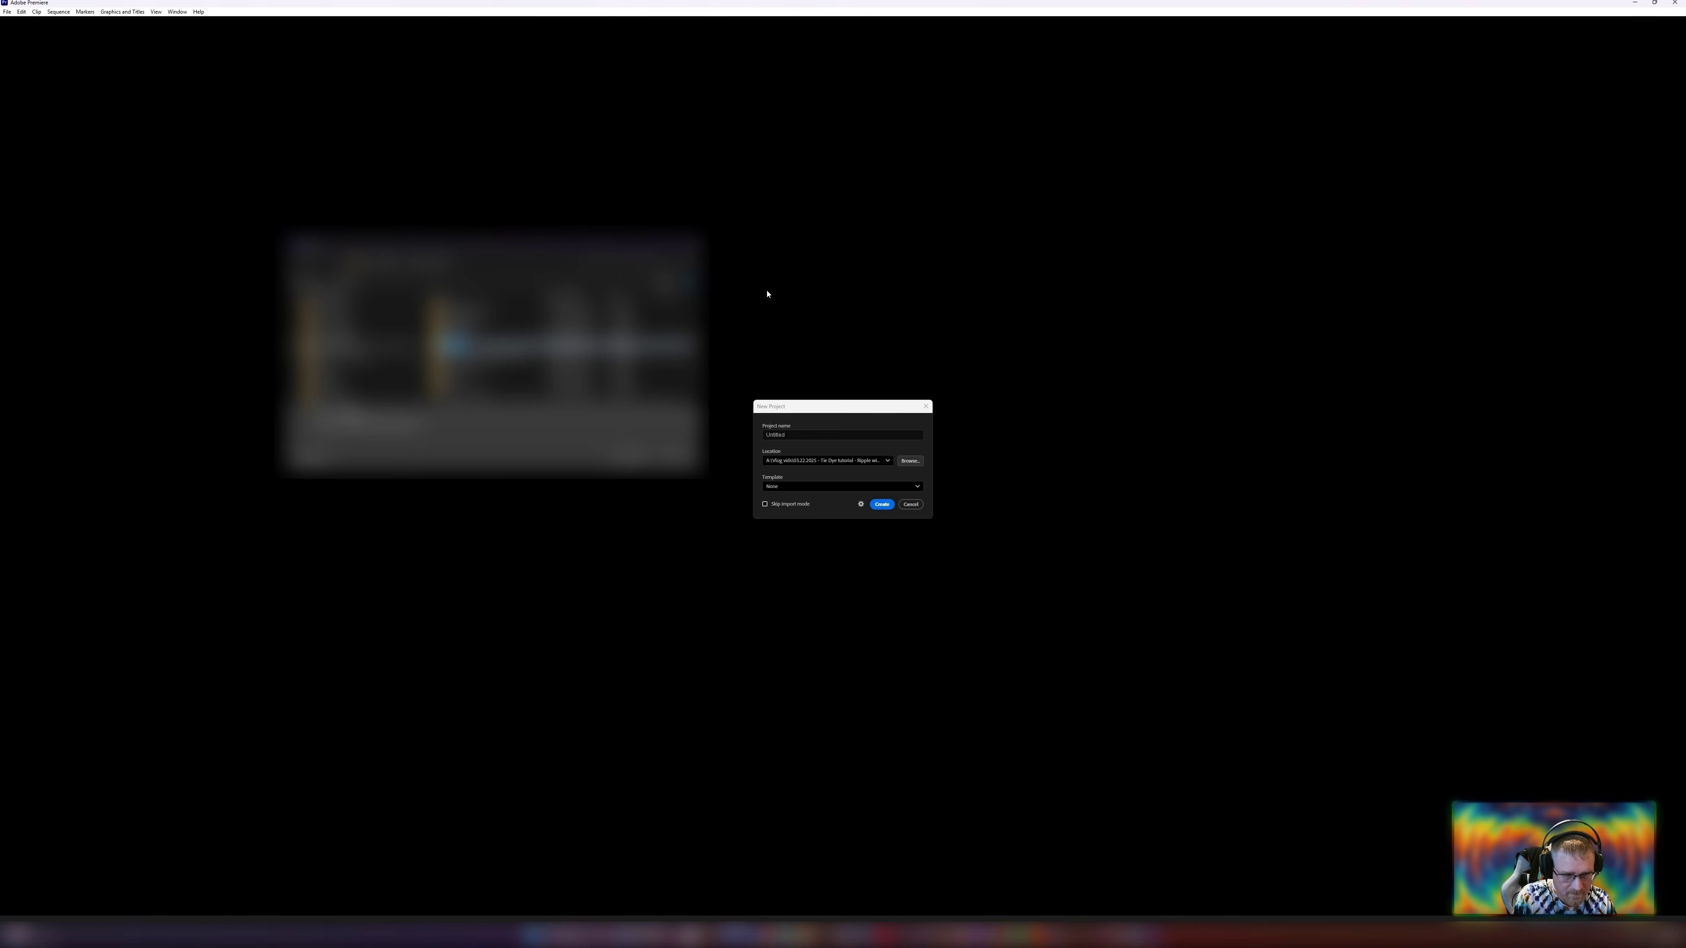
type("0")
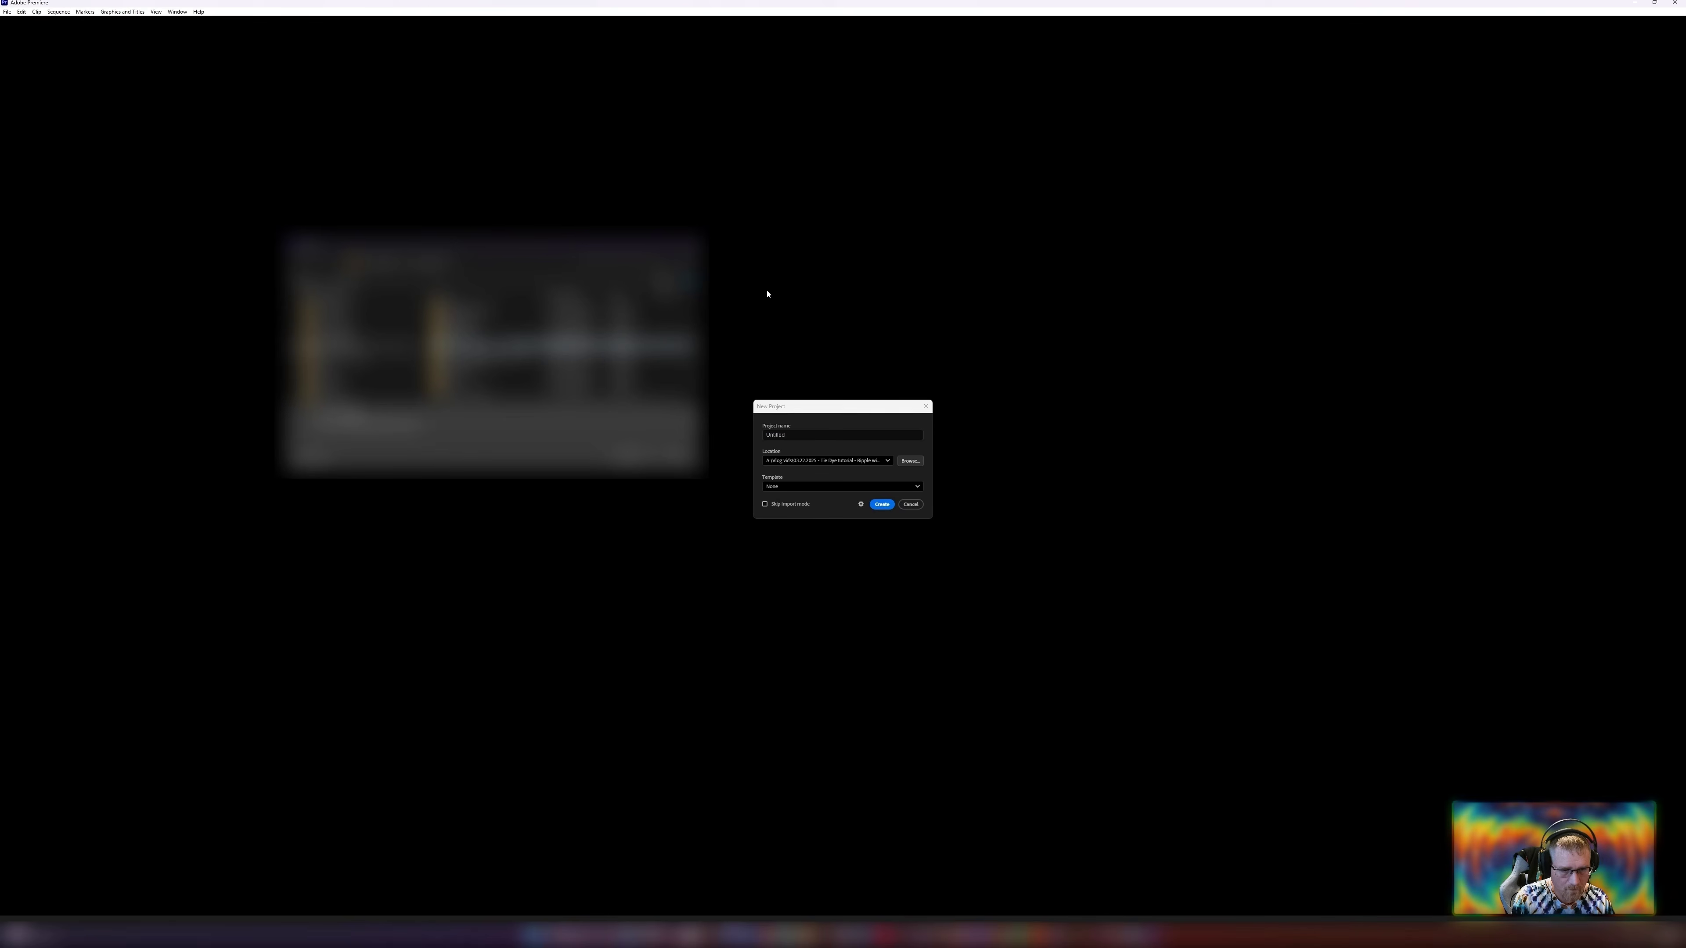
key("Return")
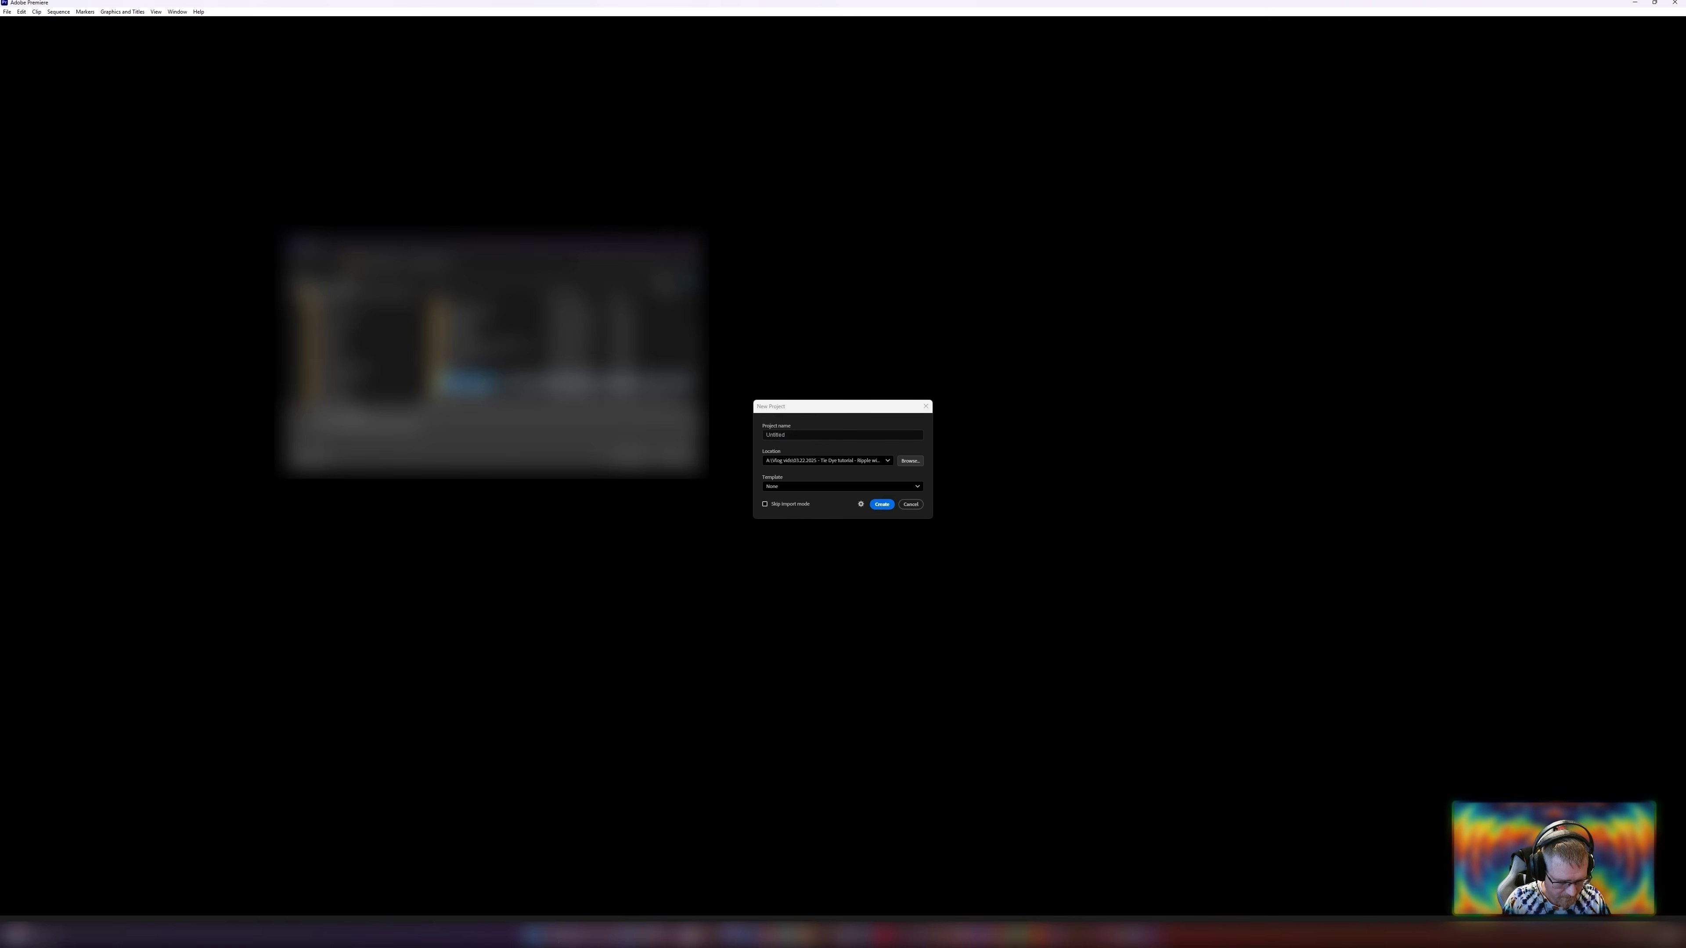
key("Return")
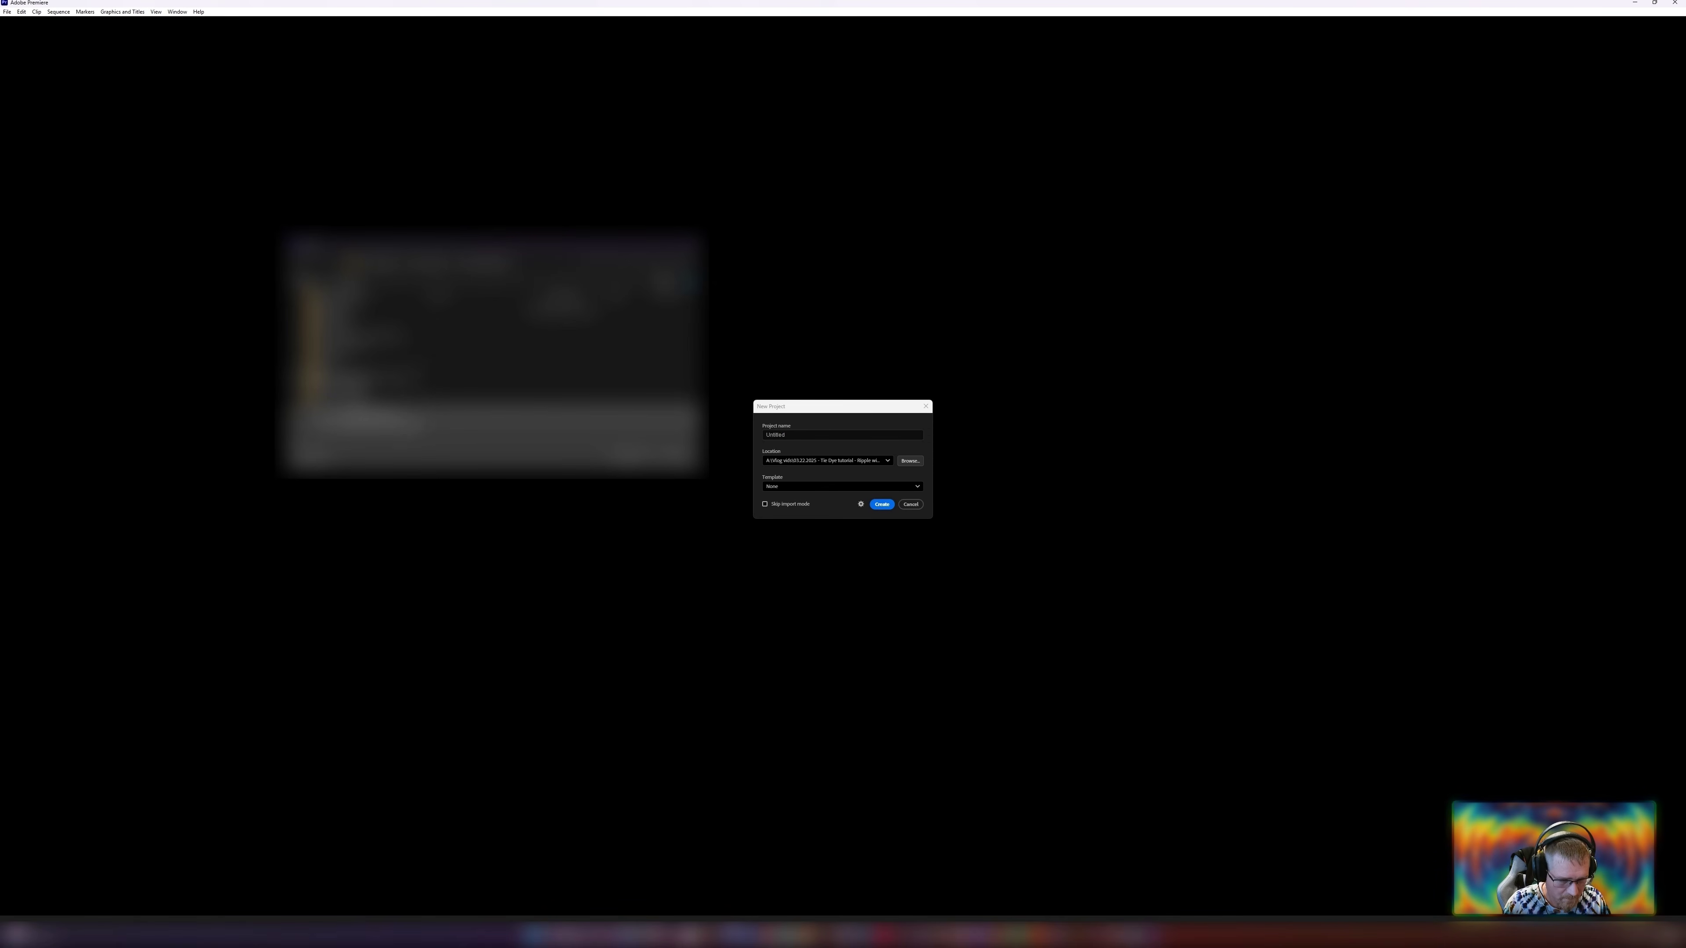
key("Return")
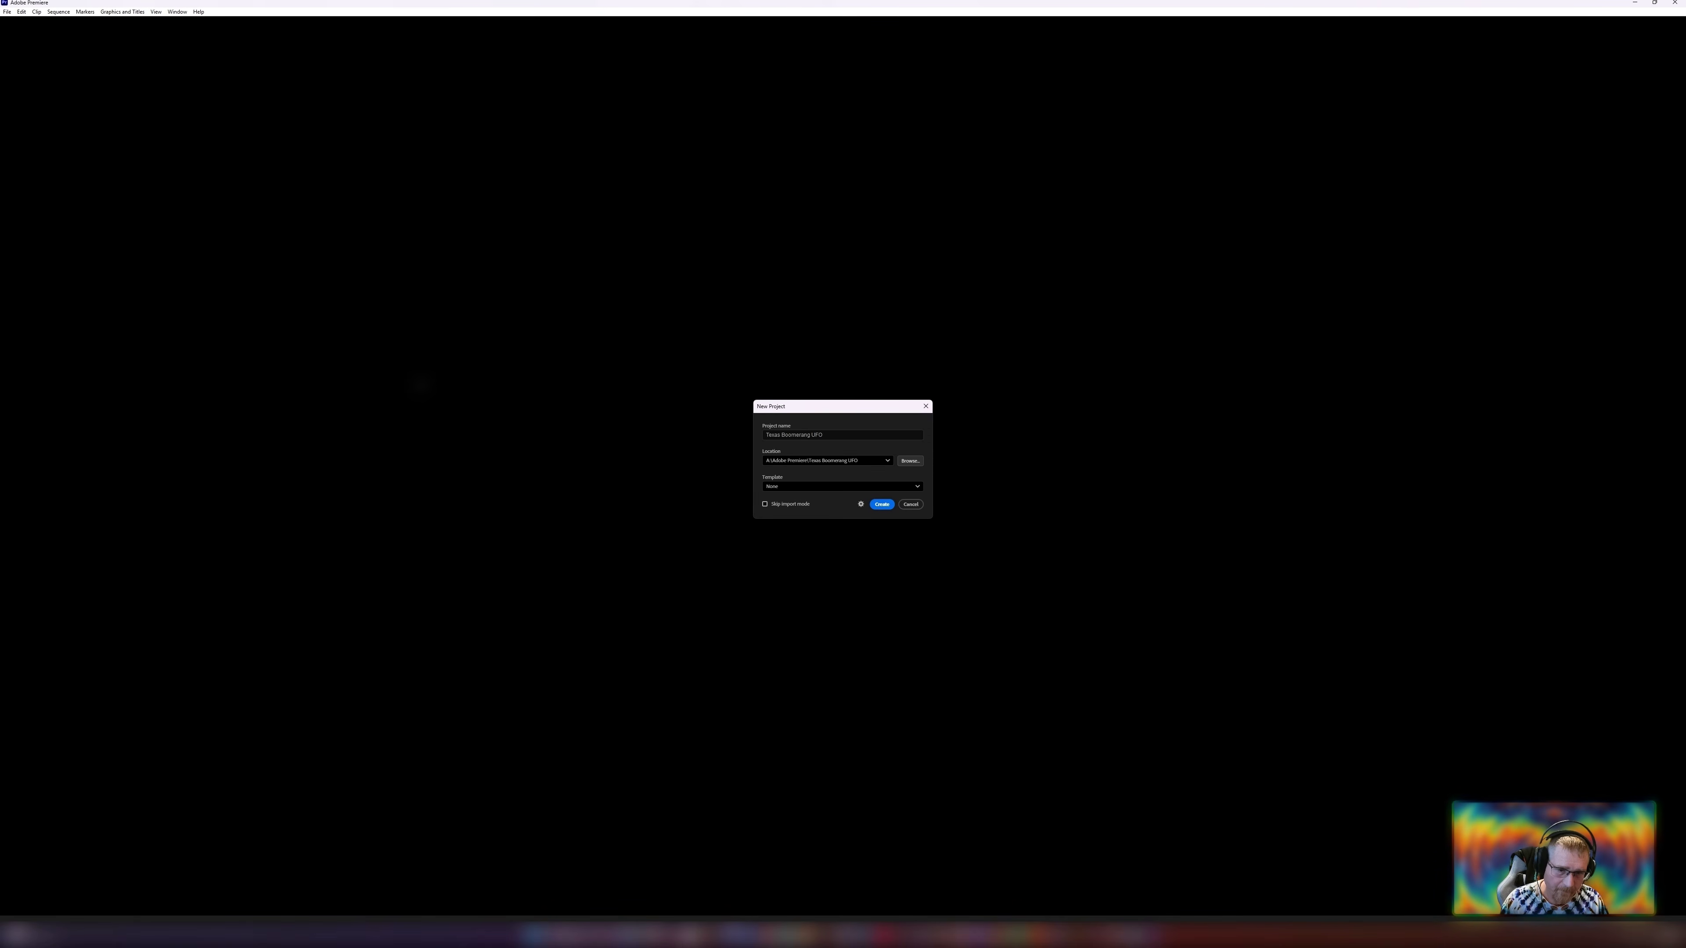
left_click(882, 504)
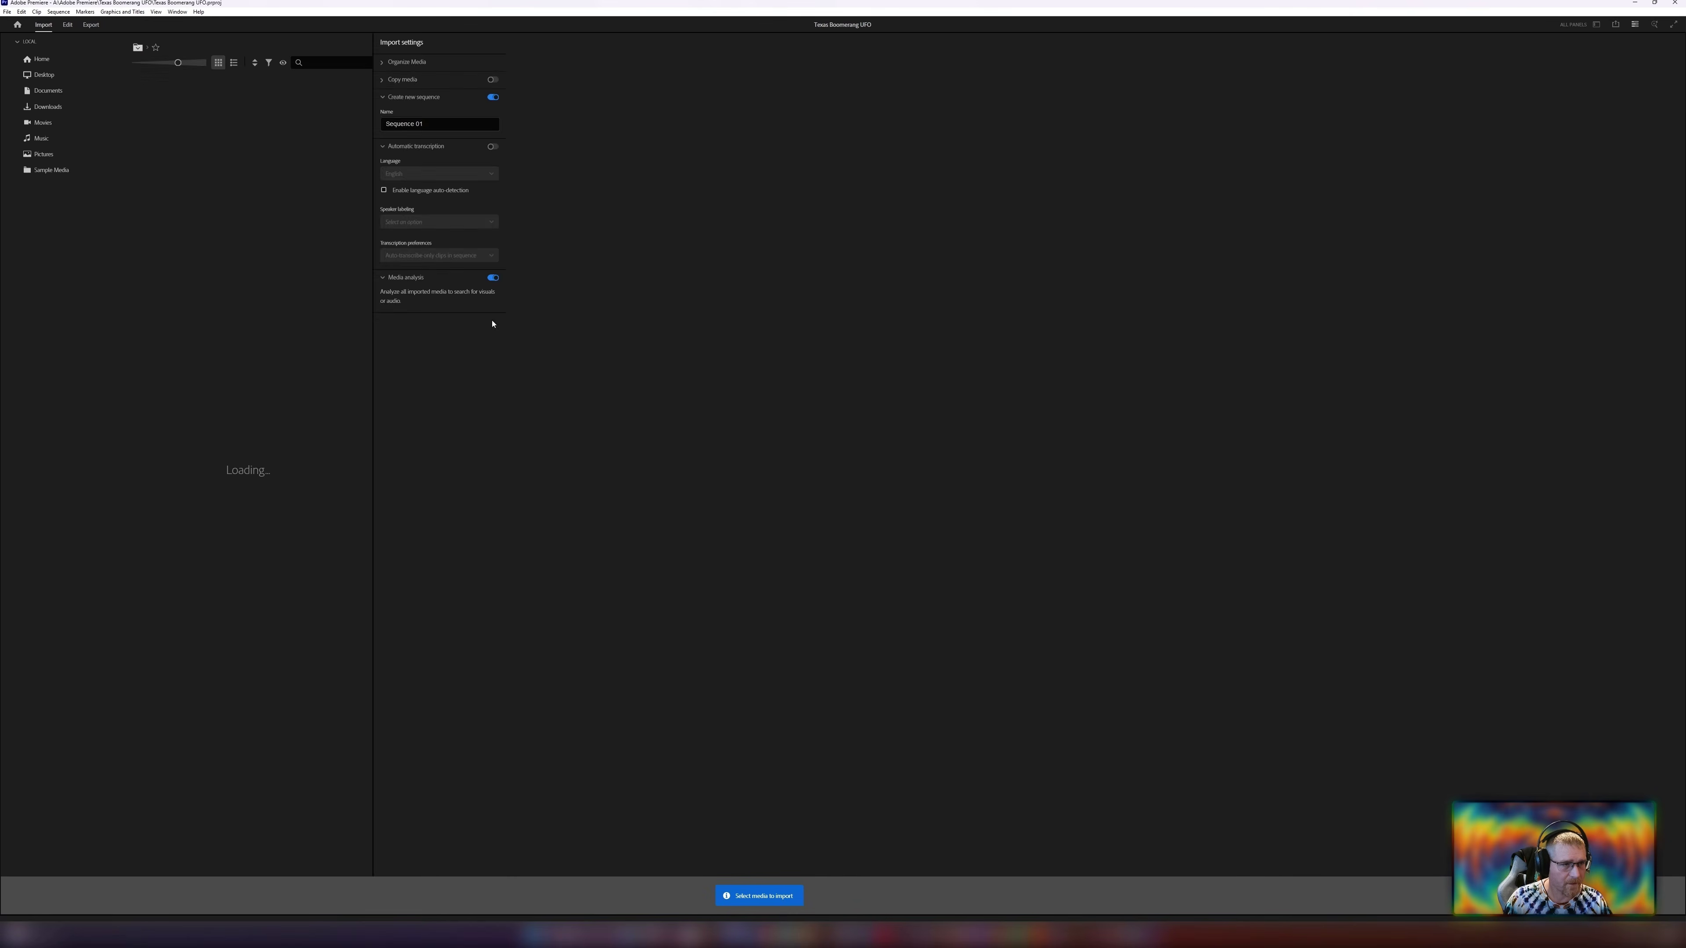
Import the Boomerang UFO video clip into the project.
left_click(68, 26)
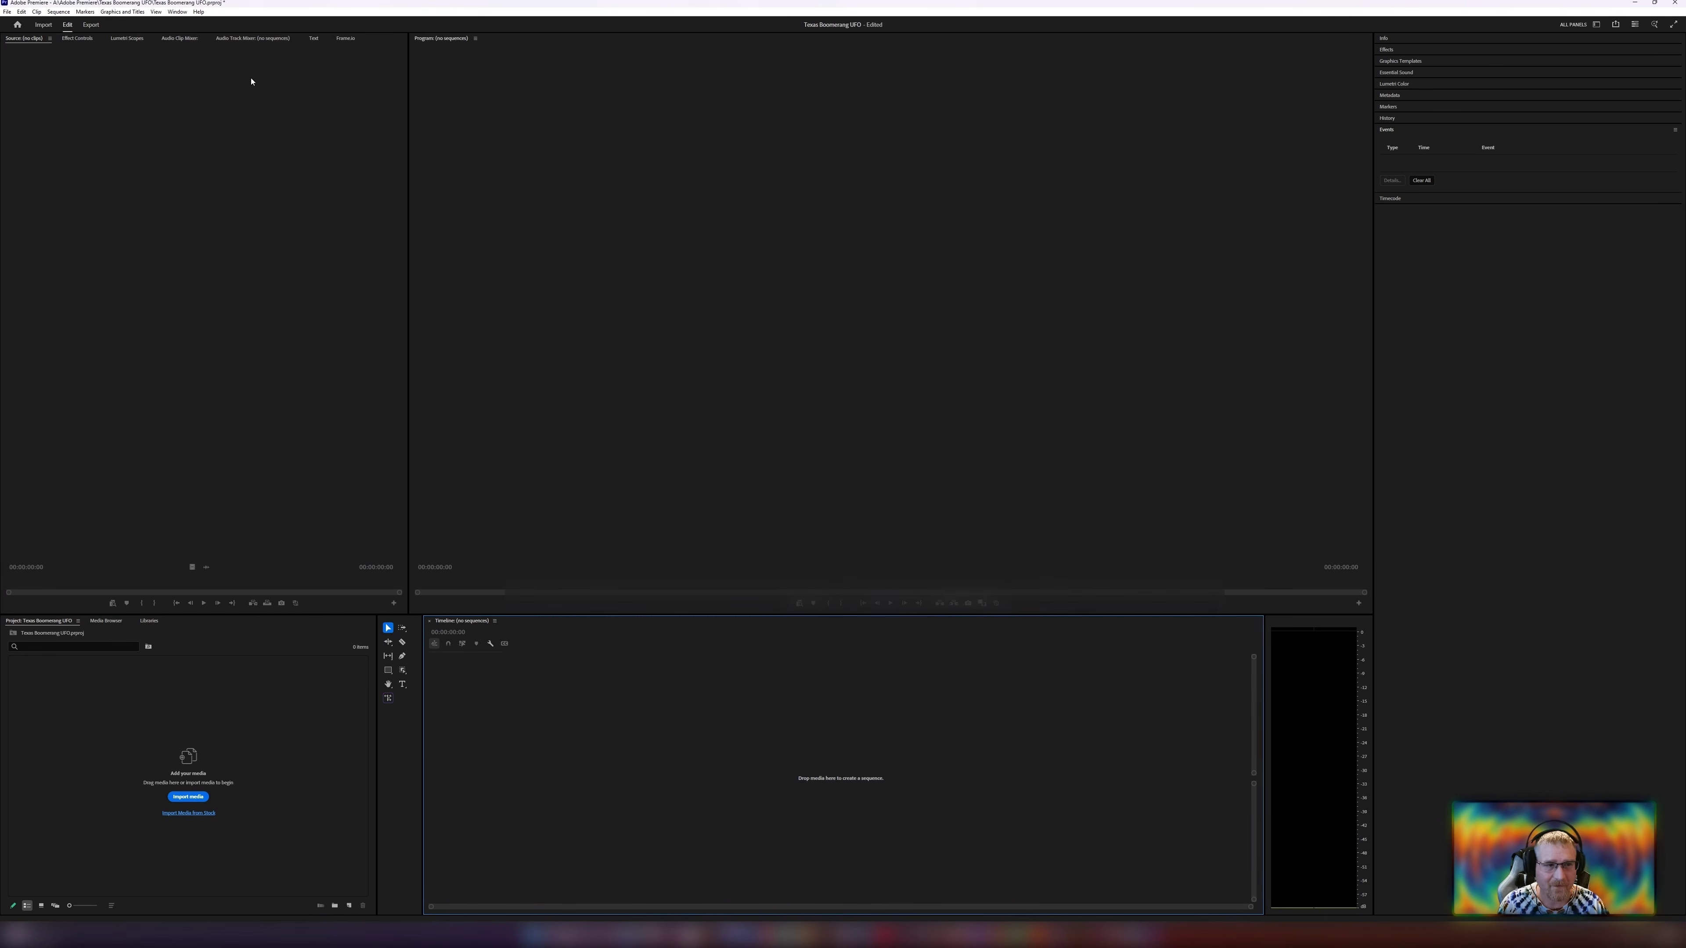
left_click_drag(788, 271, 169, 218)
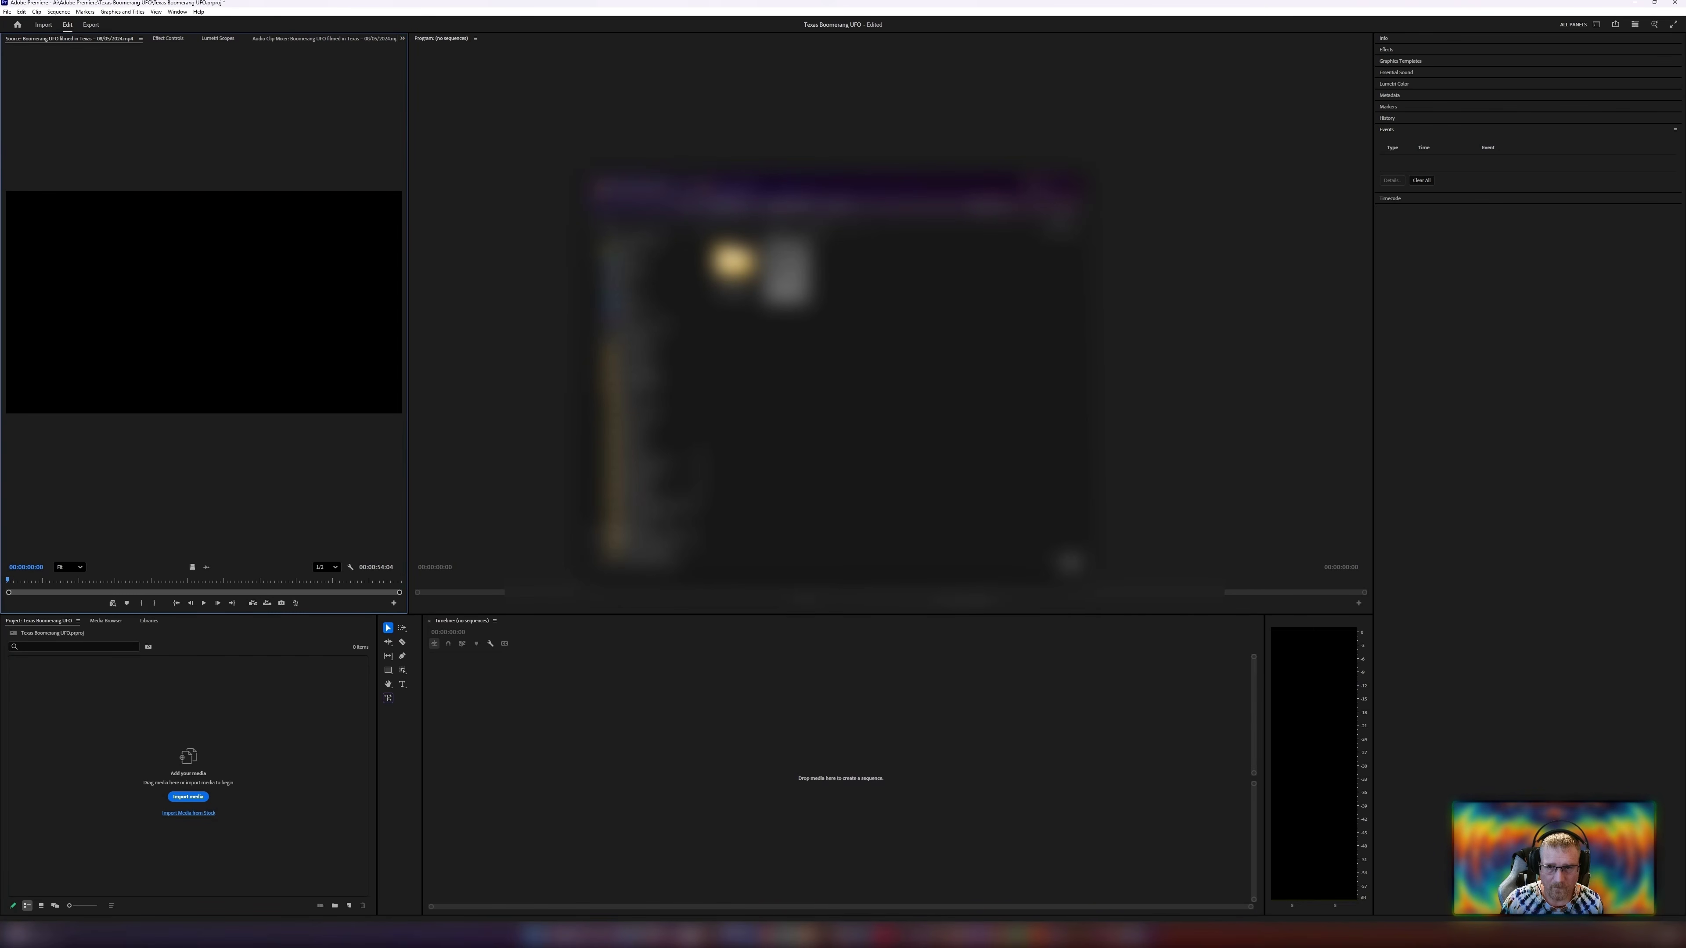
left_click(1037, 186)
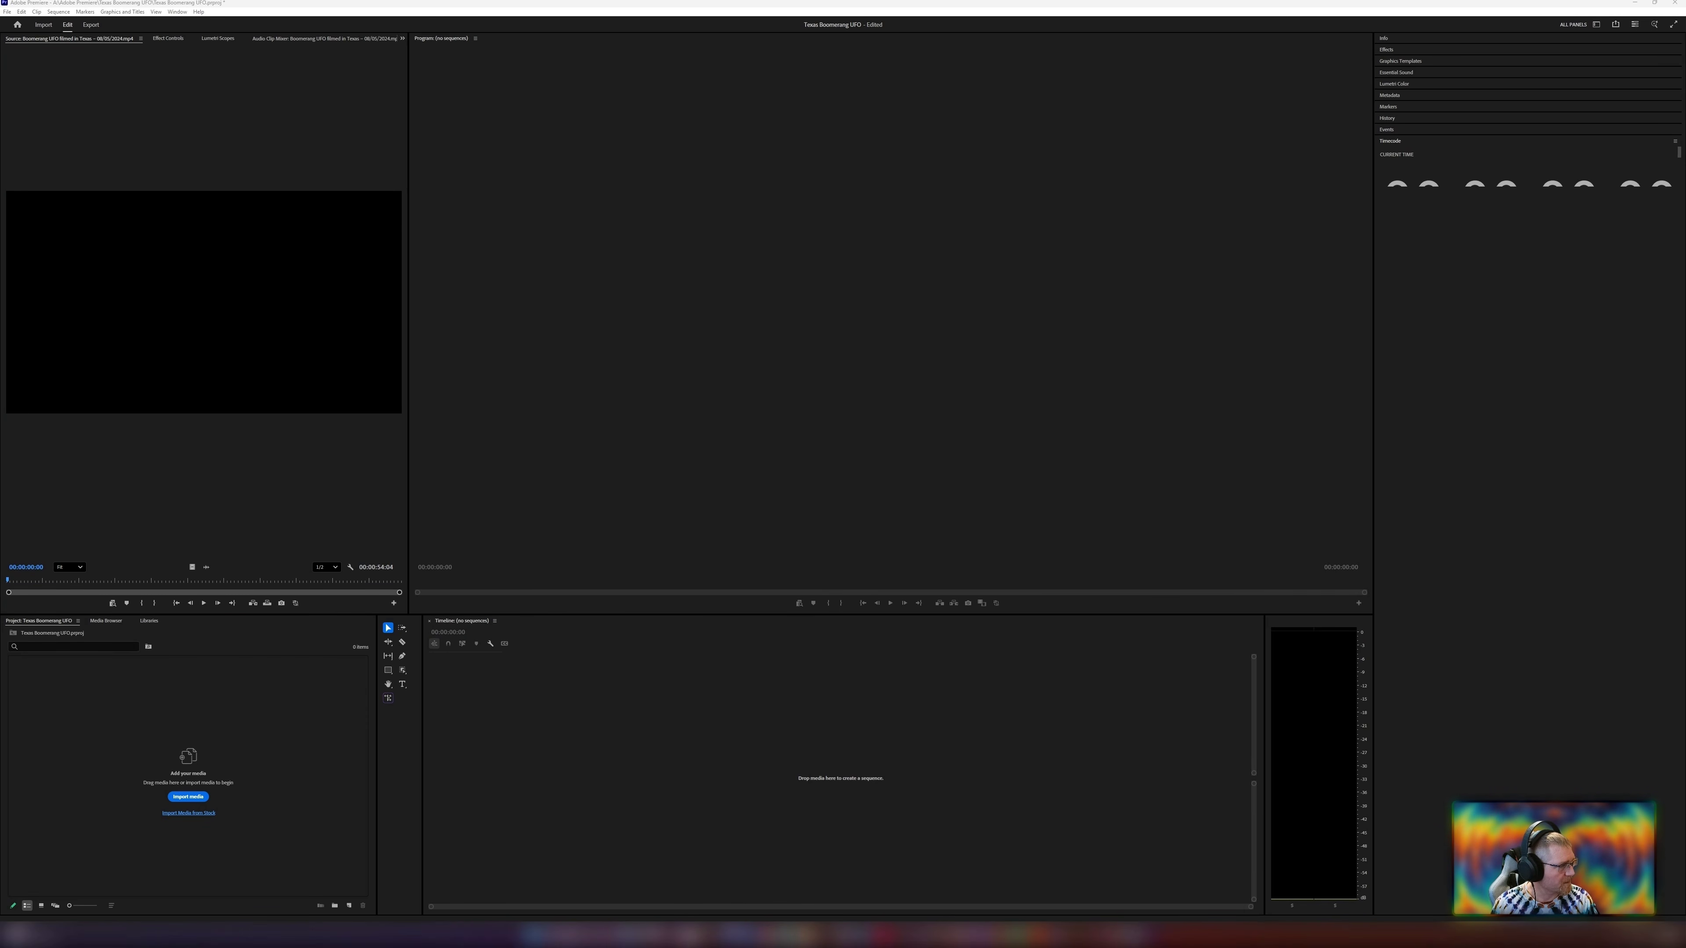
left_click_drag(213, 262, 236, 764)
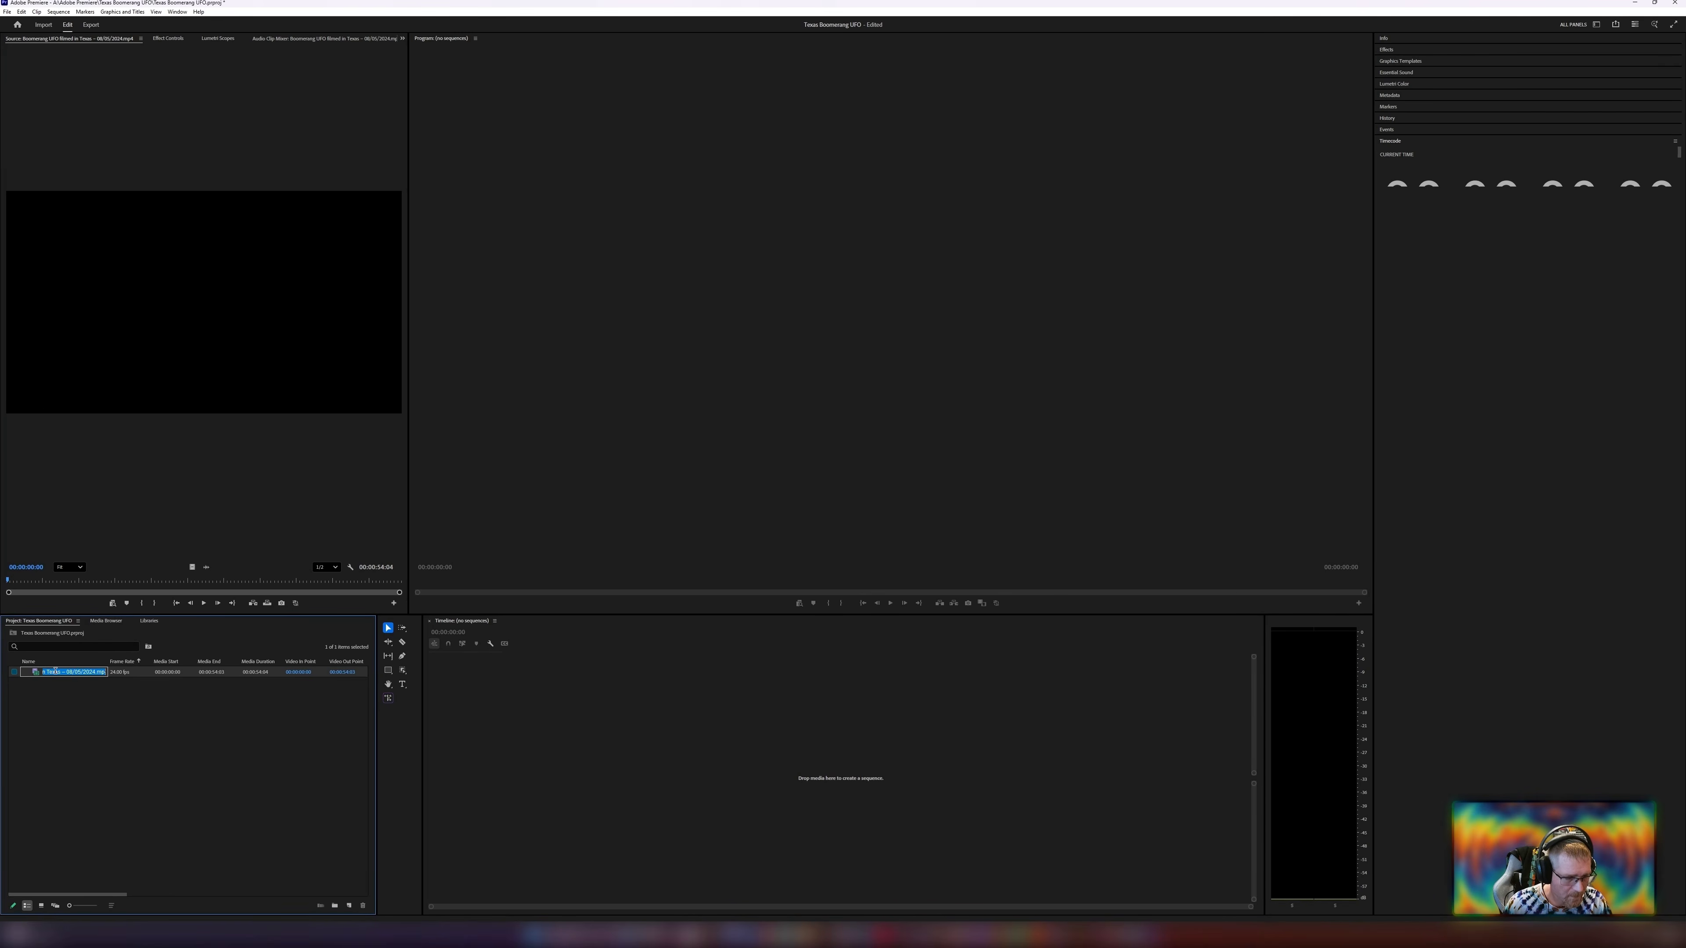
Create a sequence by placing the UFO clip on the timeline.
left_click(110, 690)
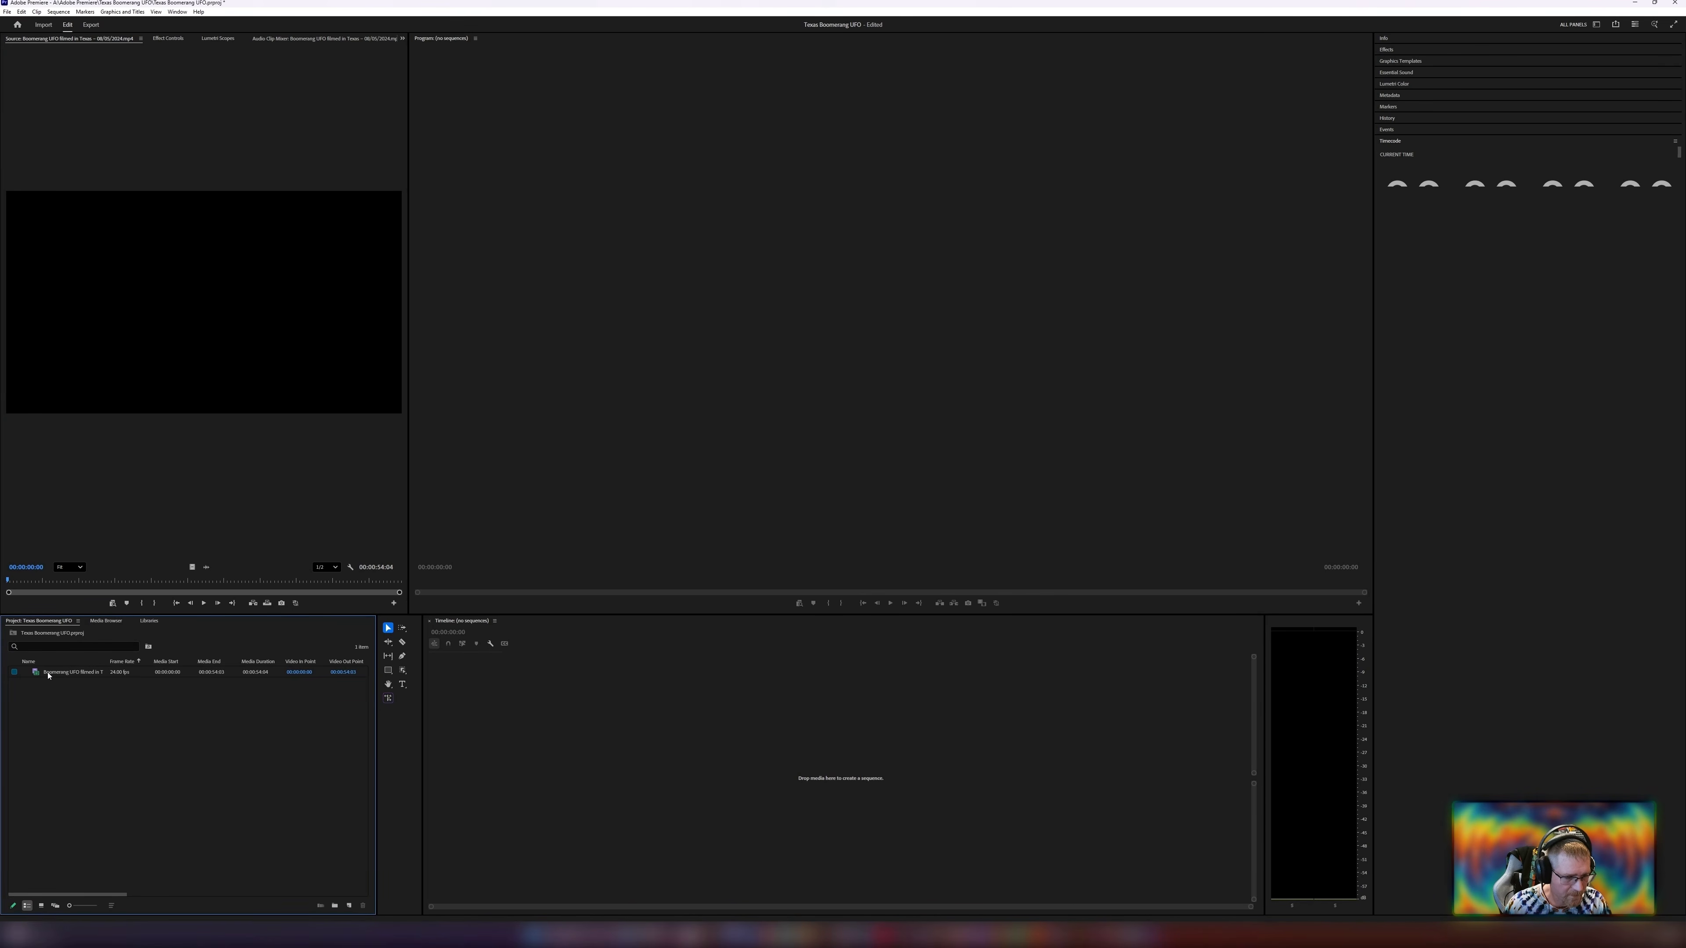
left_click_drag(52, 673, 180, 760)
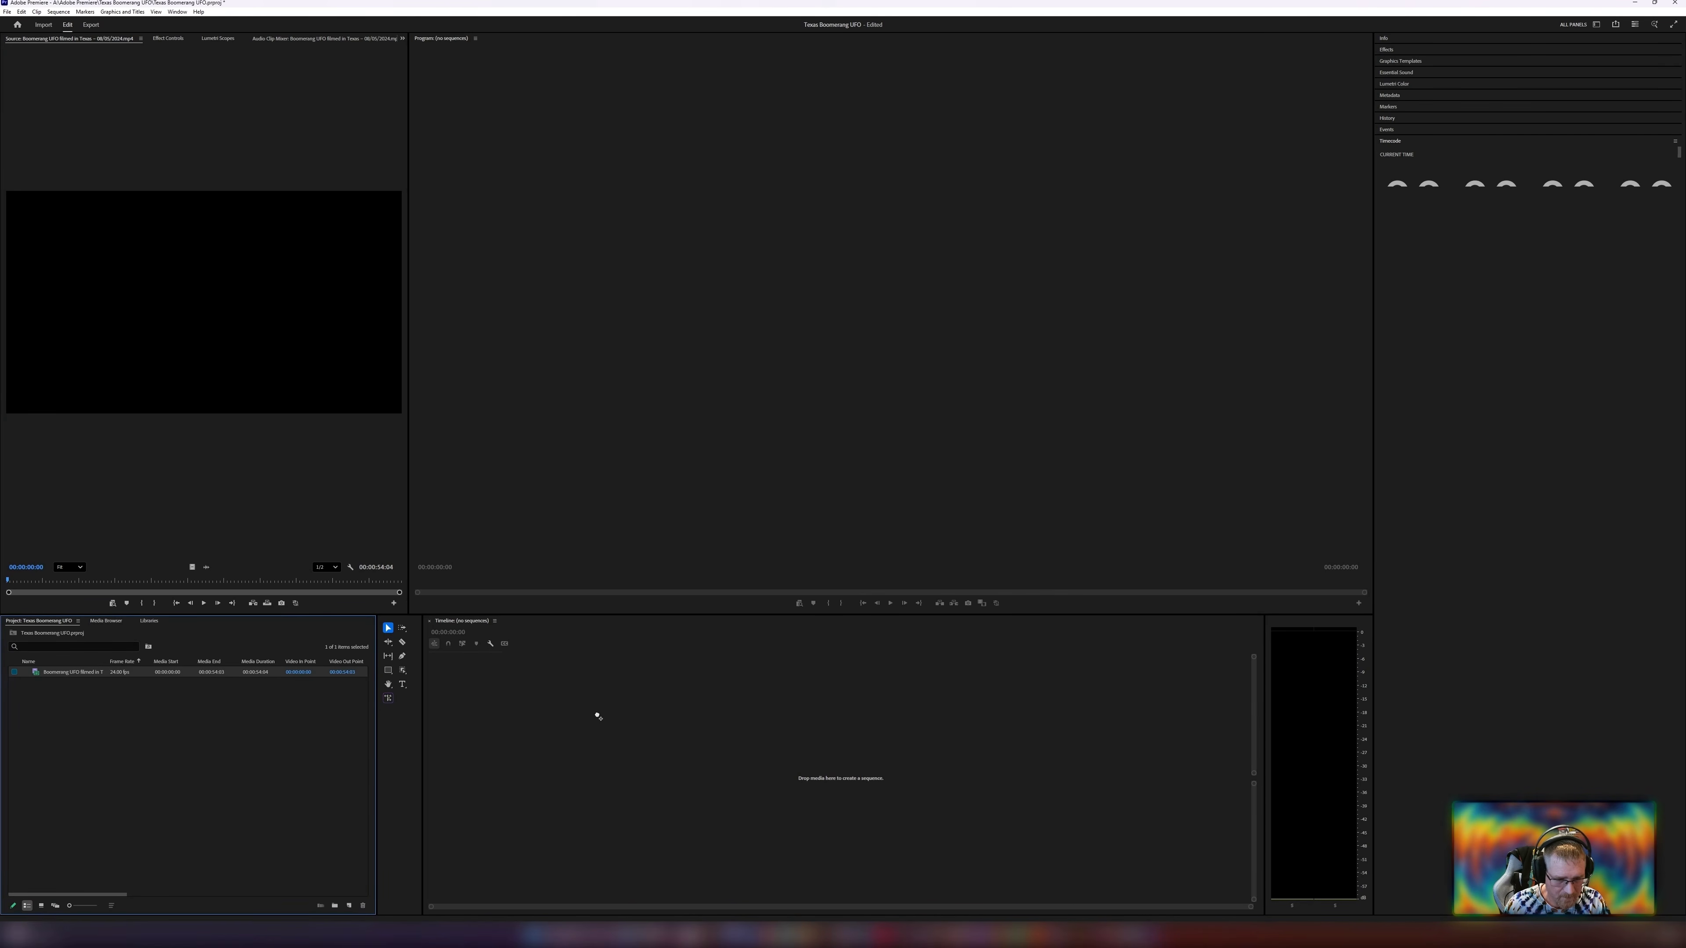
left_click_drag(597, 716, 601, 716)
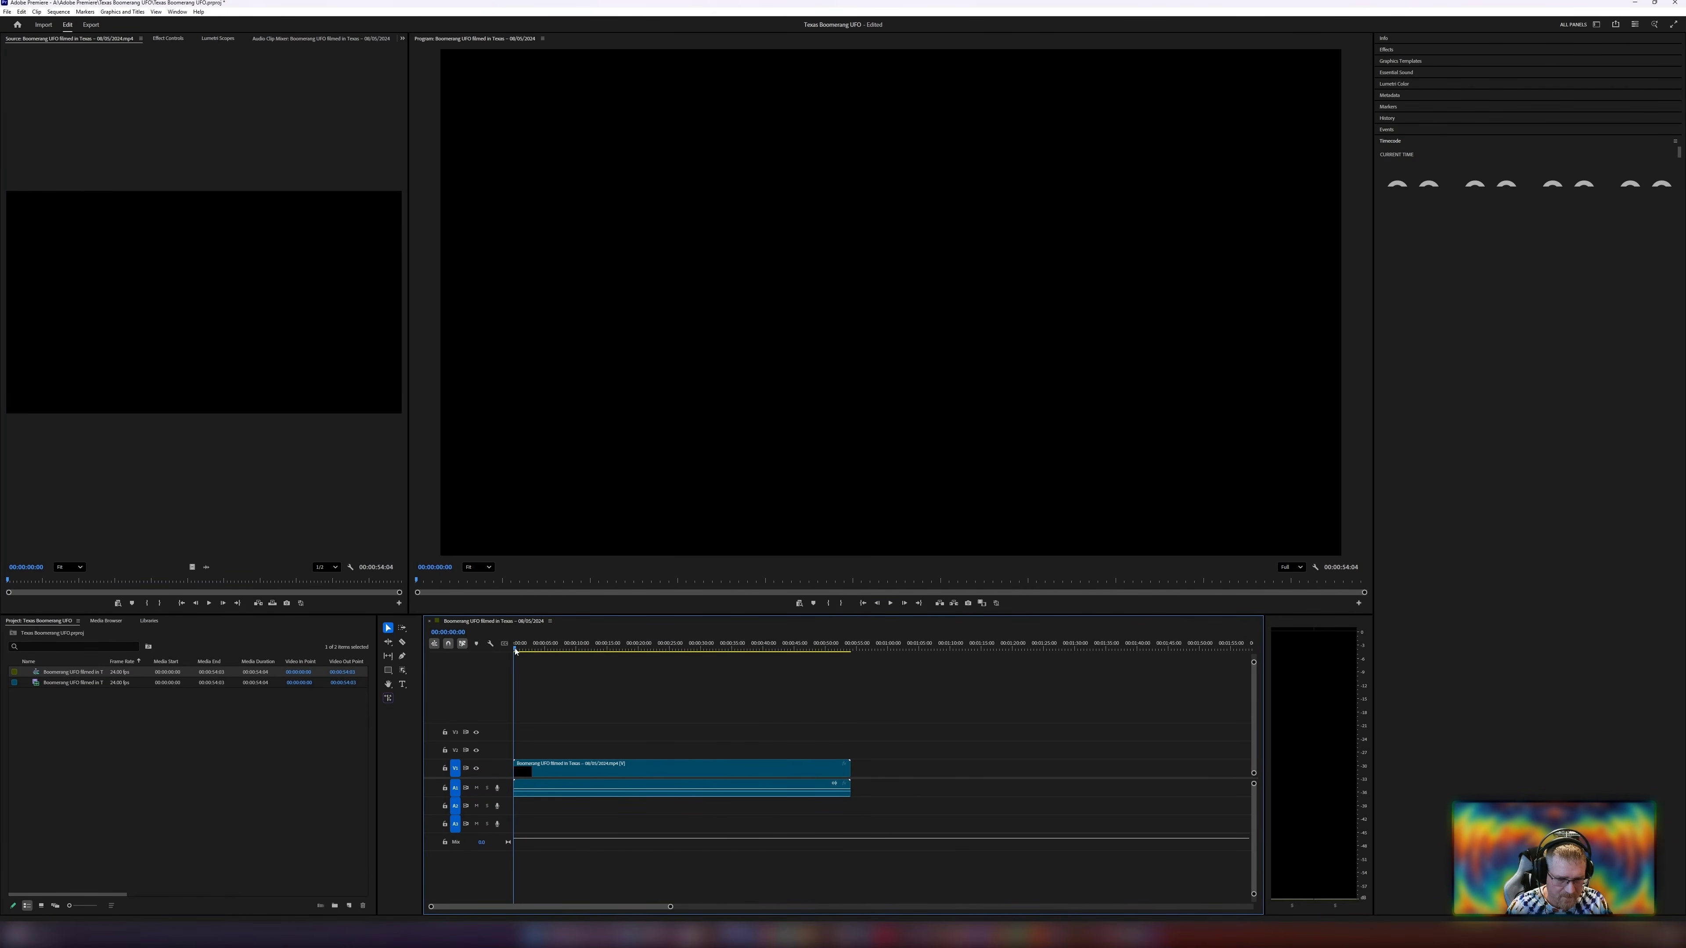
Trim the clip's end back to the playhead at about 00:00:15:02 and return to the sequence start.
left_click_drag(515, 650, 608, 658)
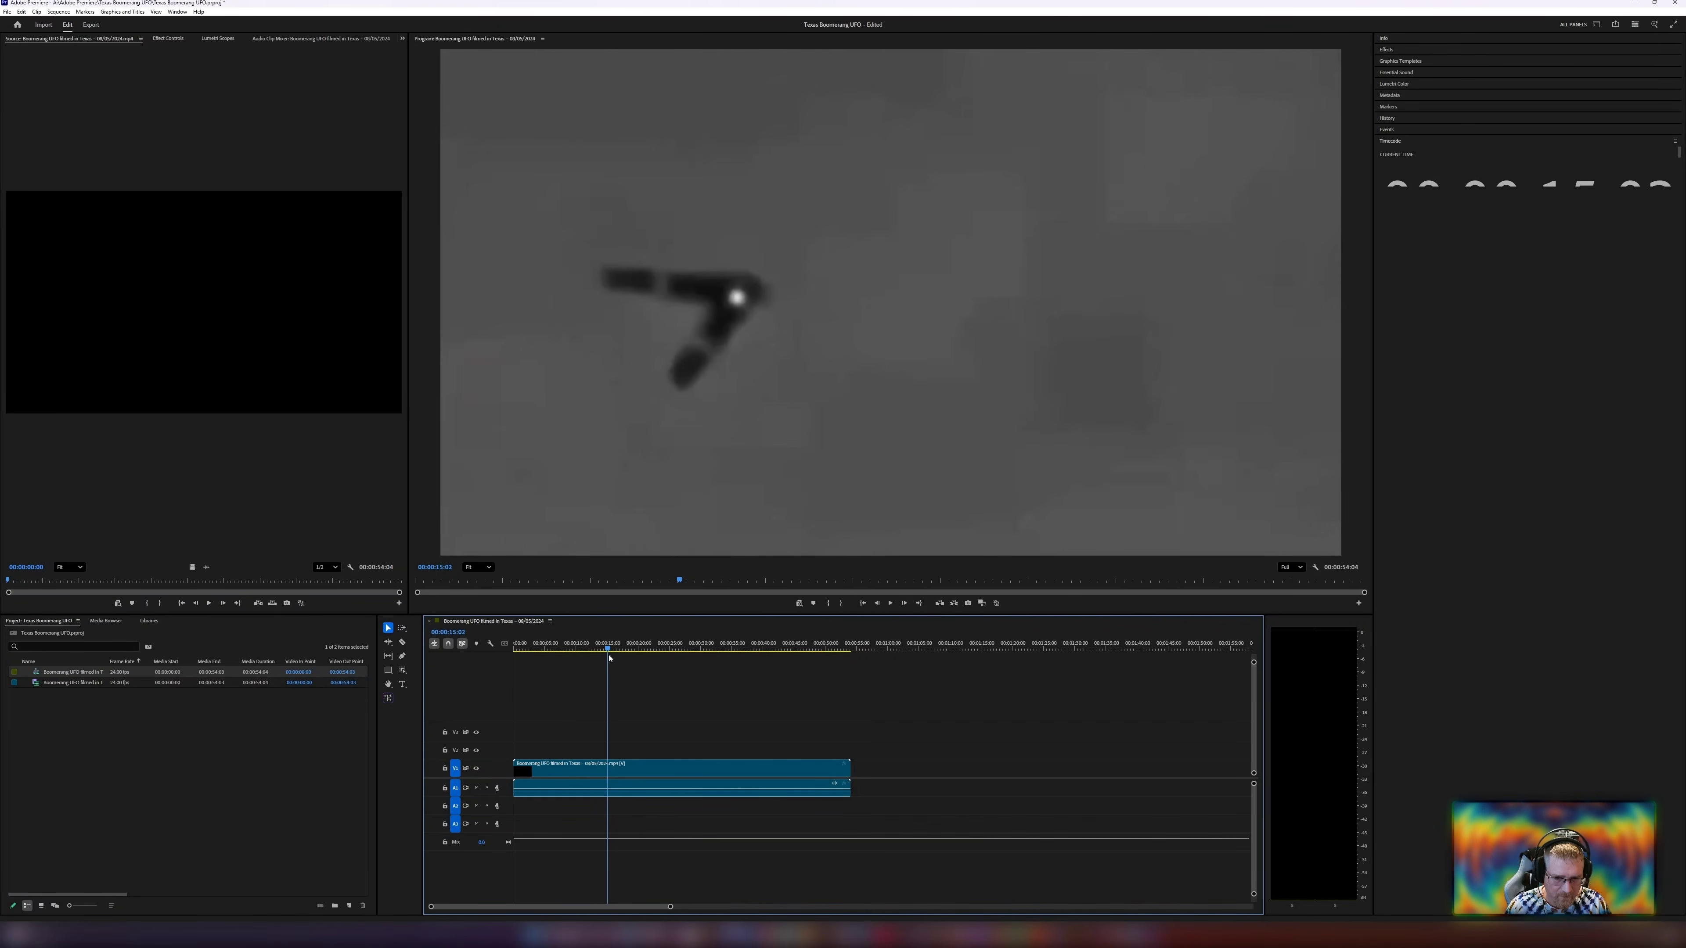
left_click(849, 777)
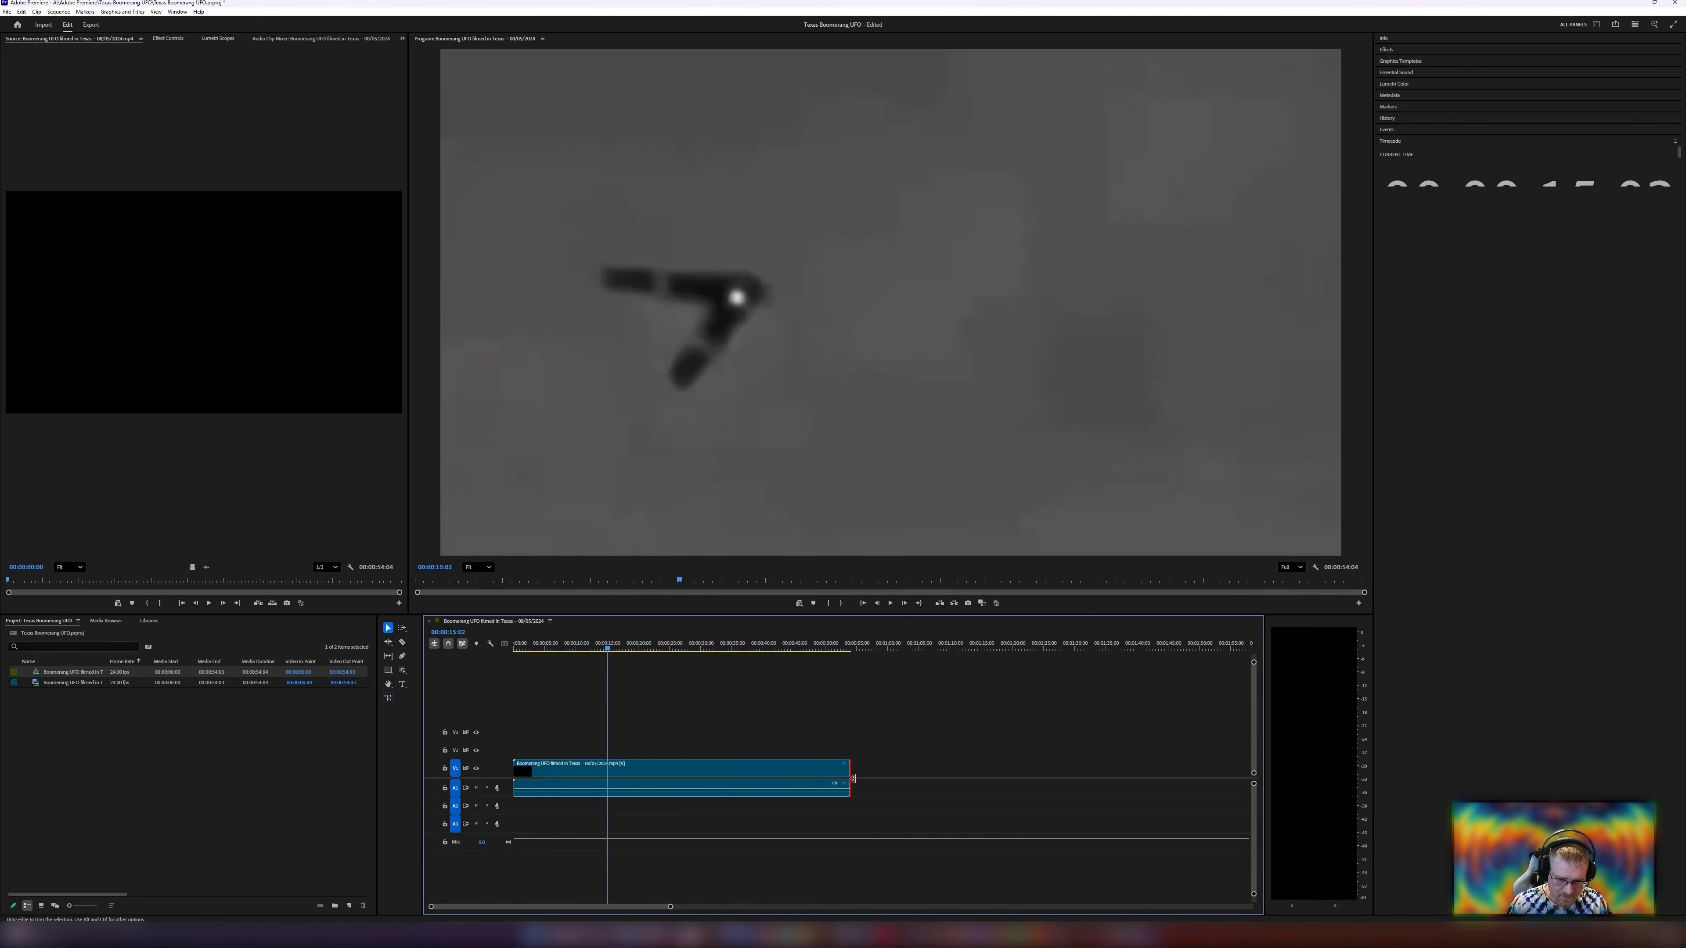
left_click_drag(852, 779, 603, 791)
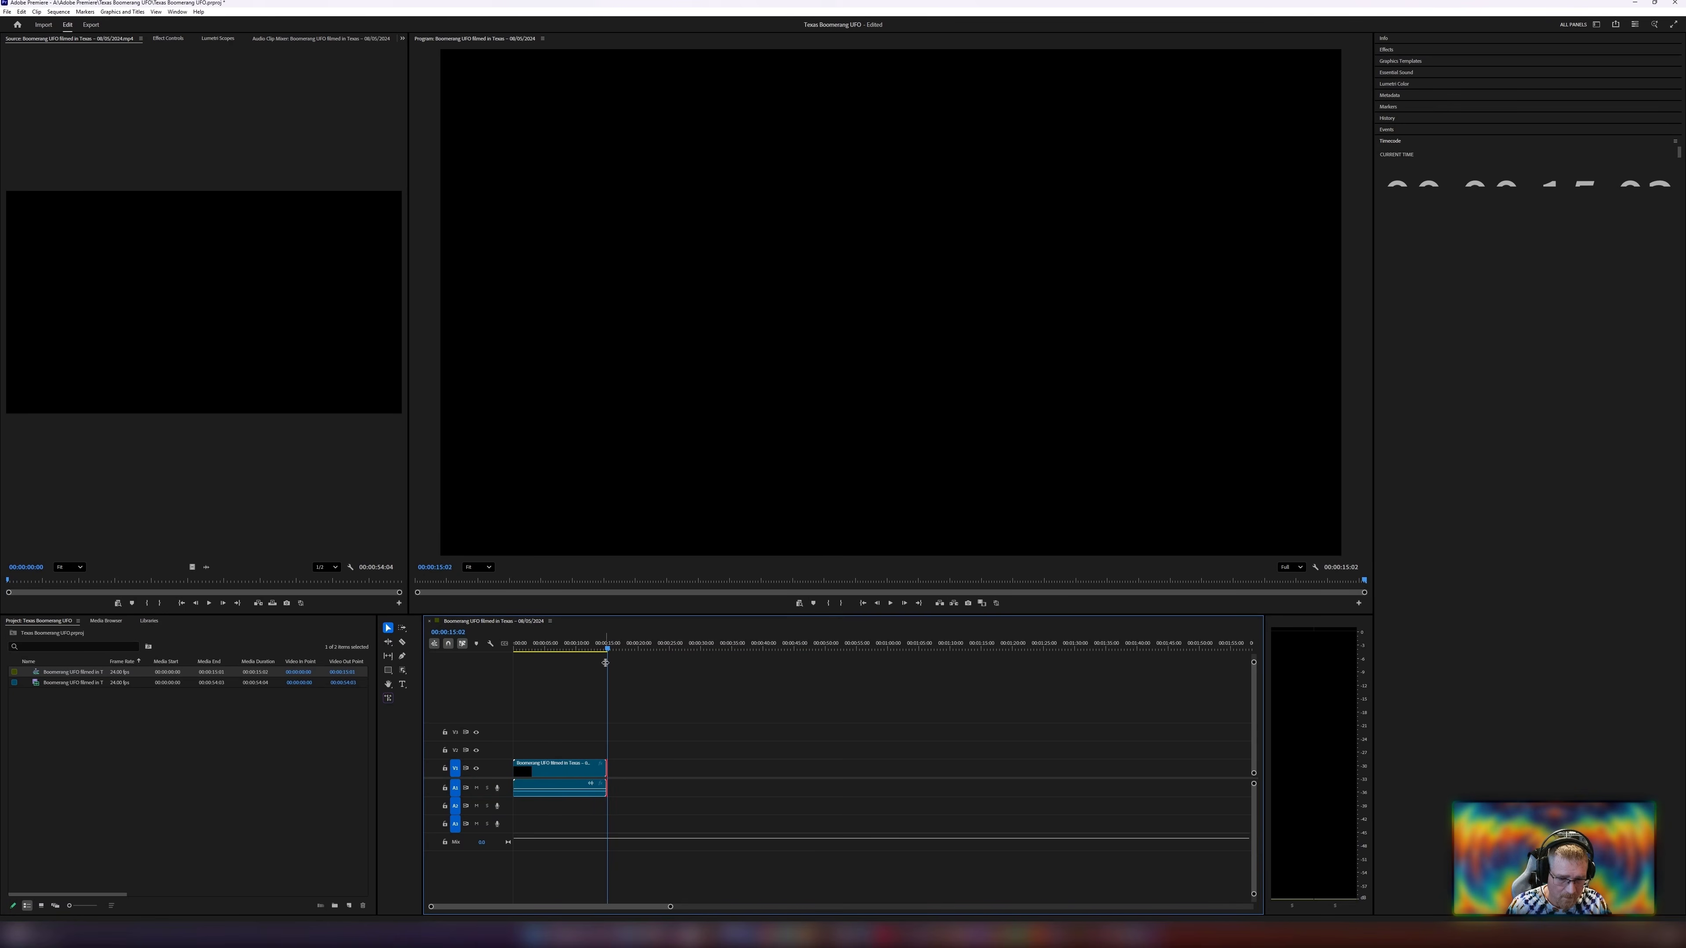
key("Home")
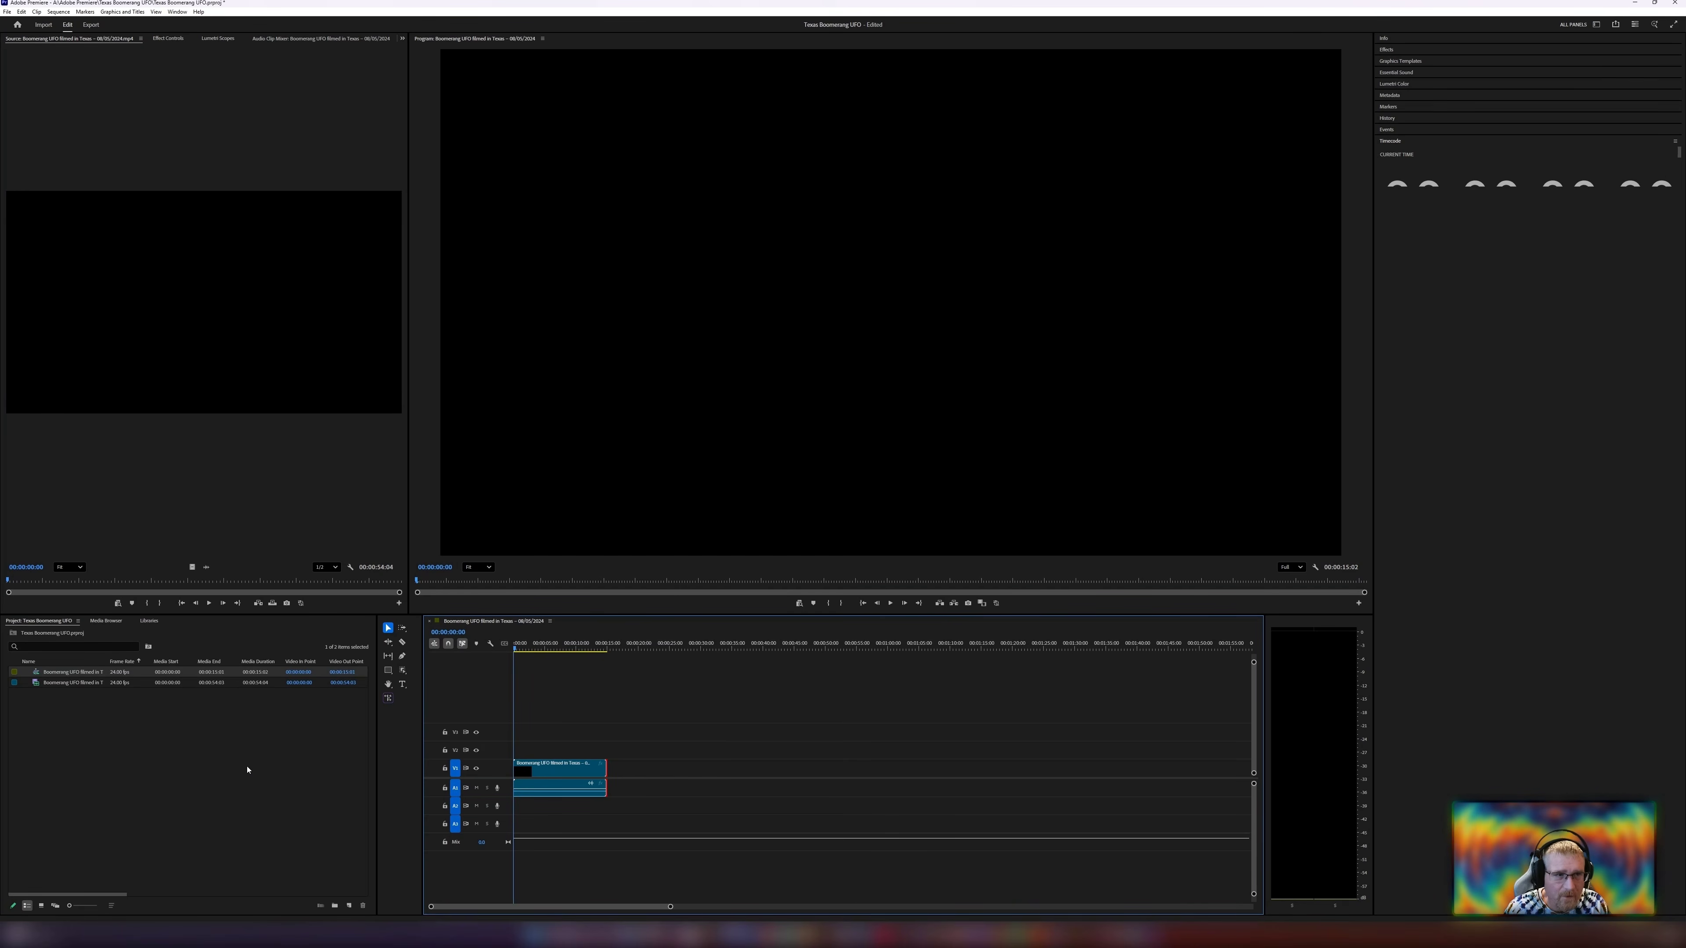
Export the trimmed sequence as a media file with the default settings.
left_click(91, 25)
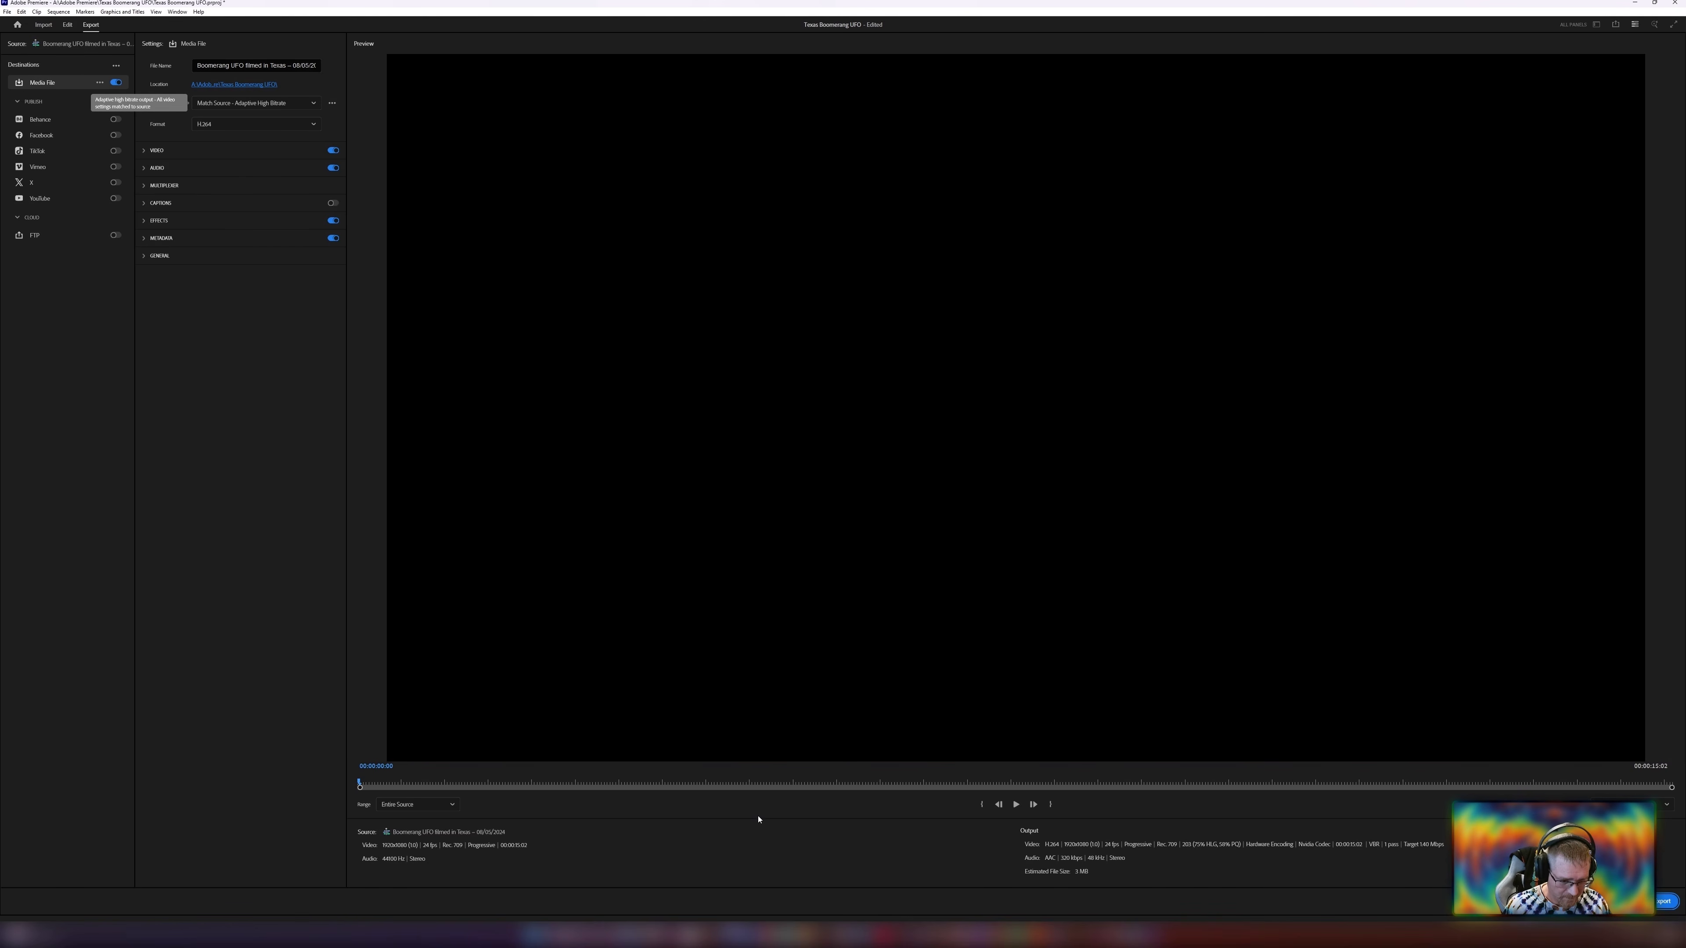
left_click(1664, 901)
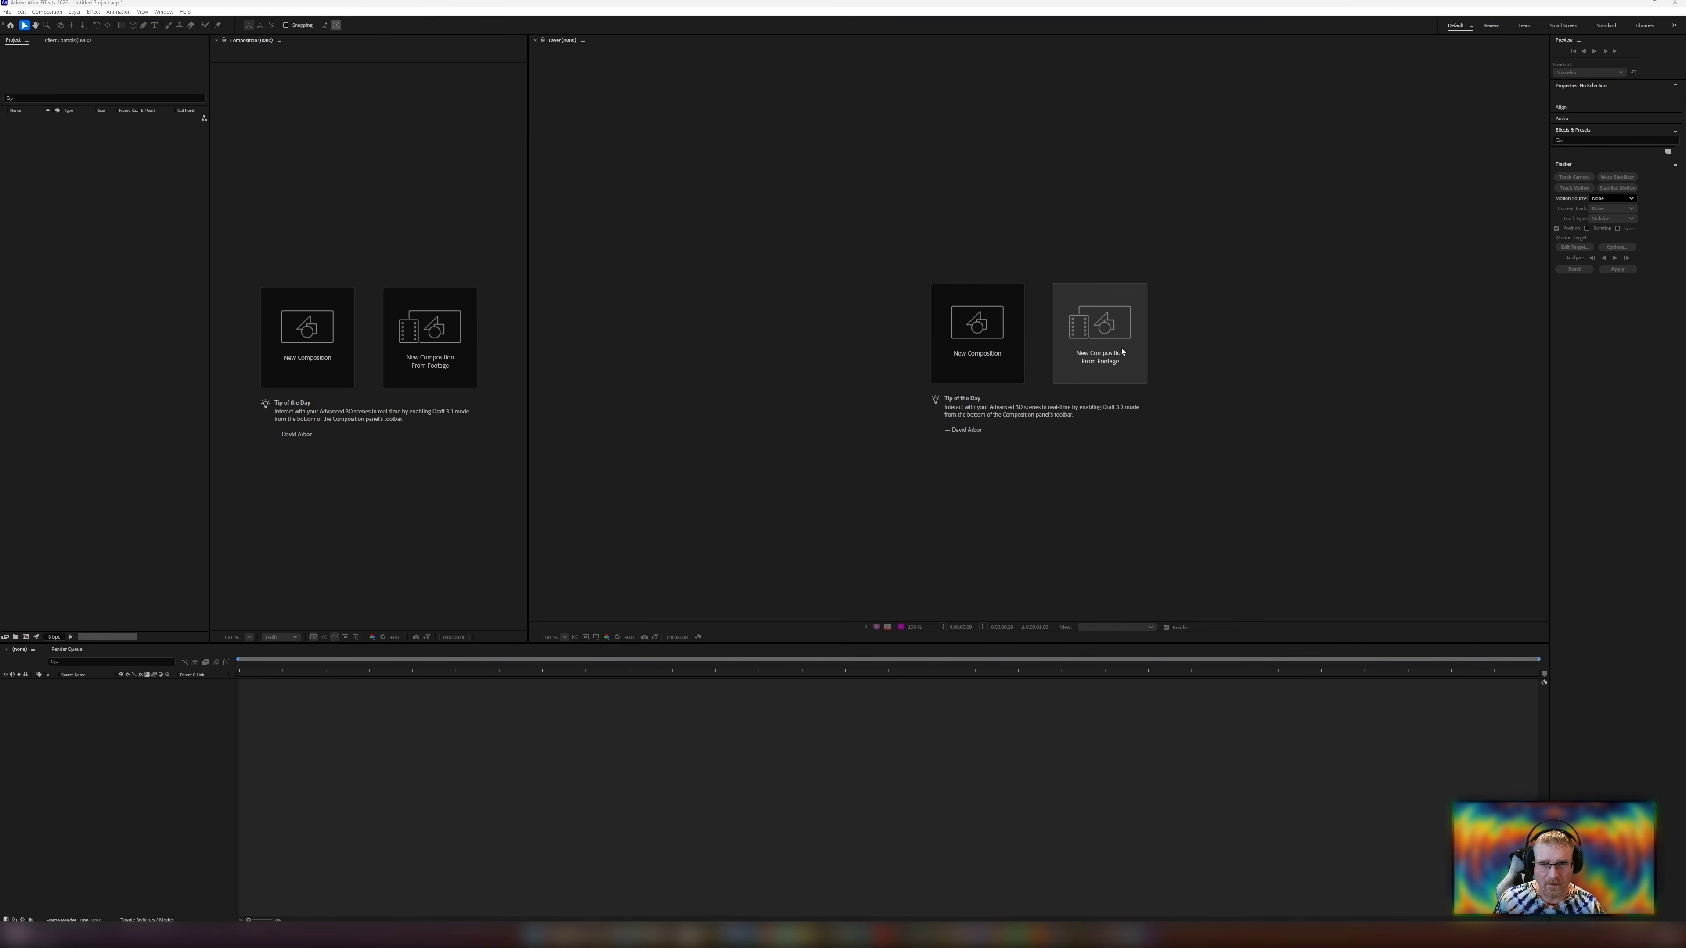
Switch to After Effects, create a composition from the exported UFO footage, and start a Track Motion tracker on its layer.
left_click(1086, 362)
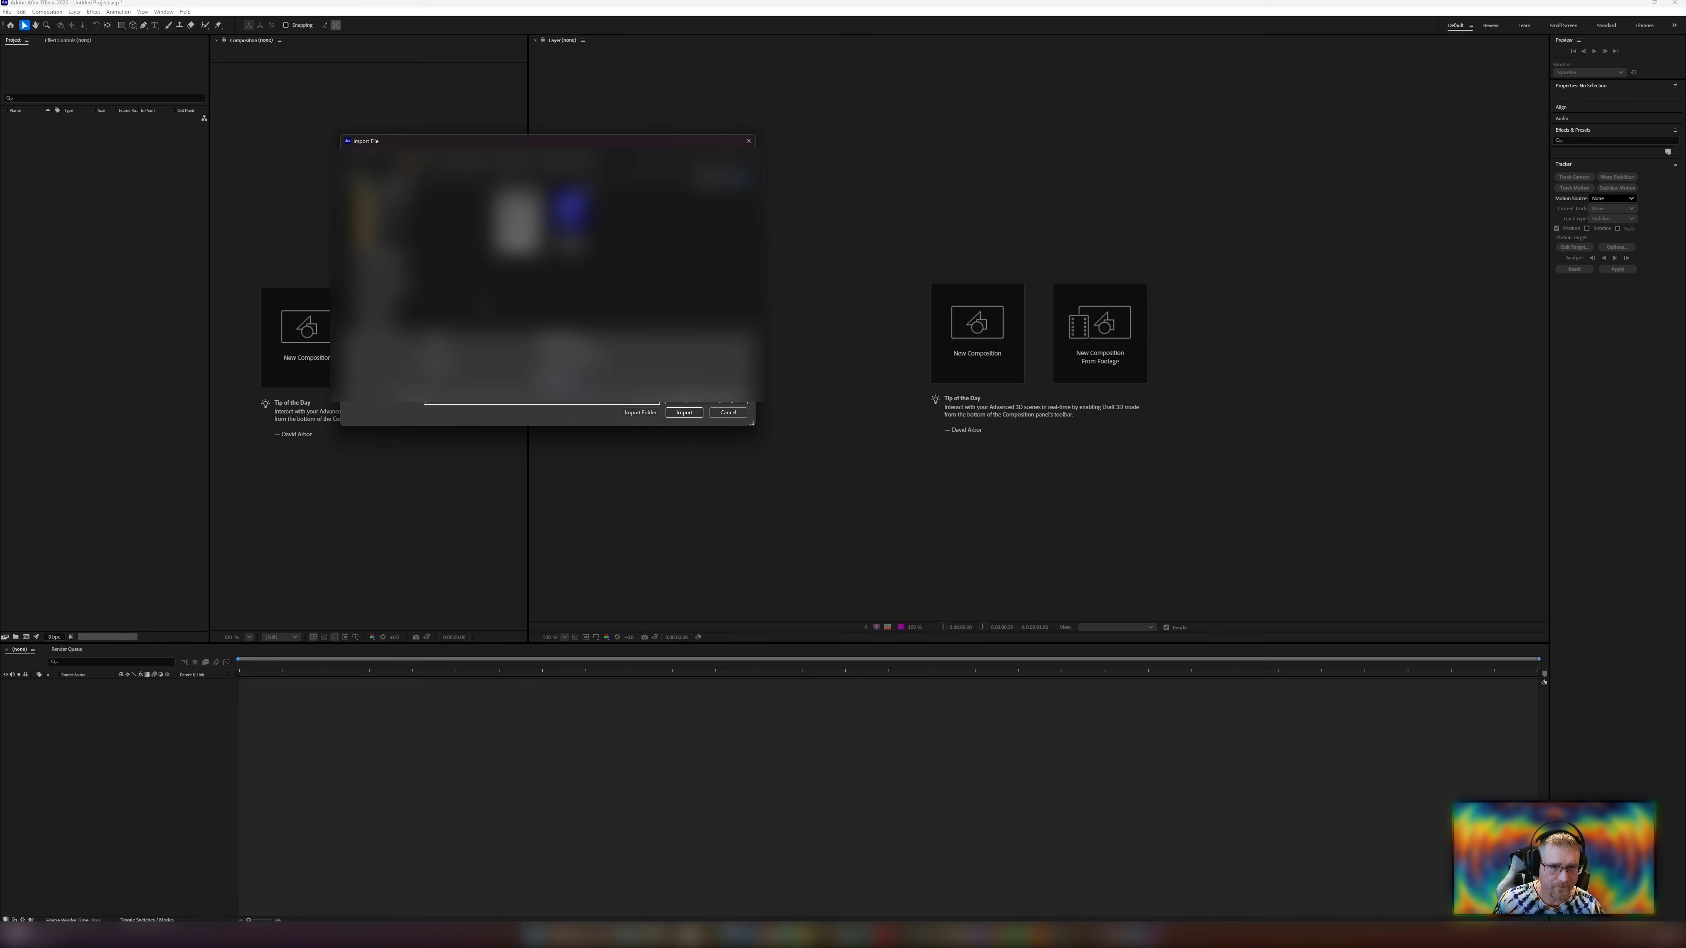
double_click(517, 222)
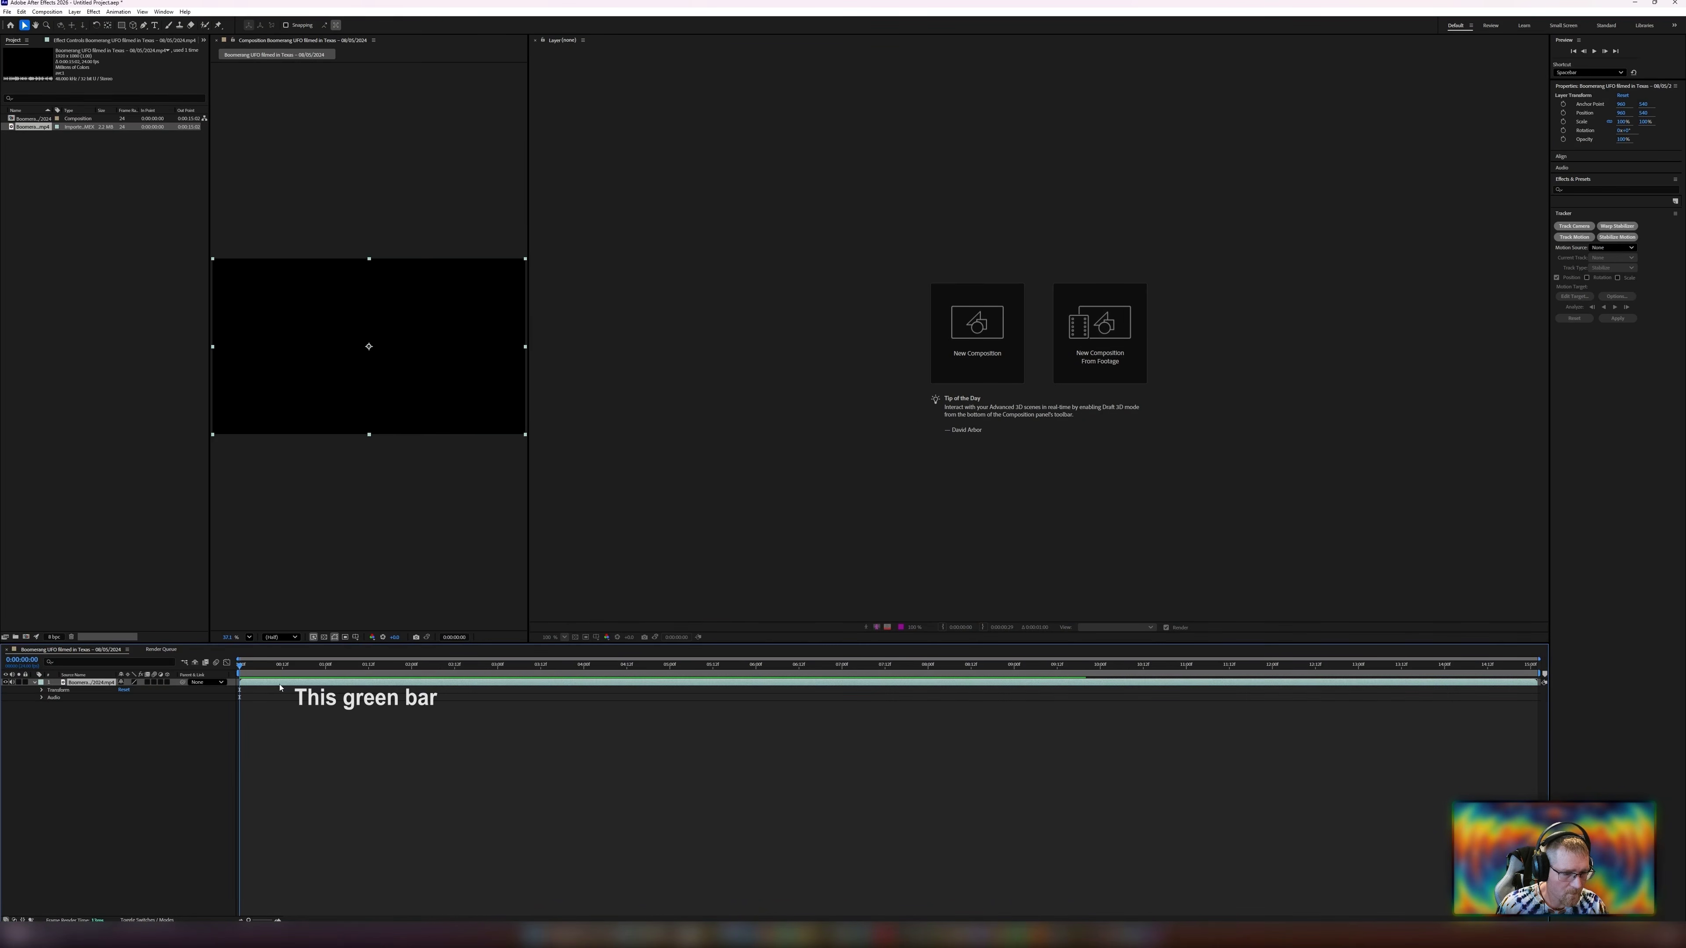
double_click(281, 683)
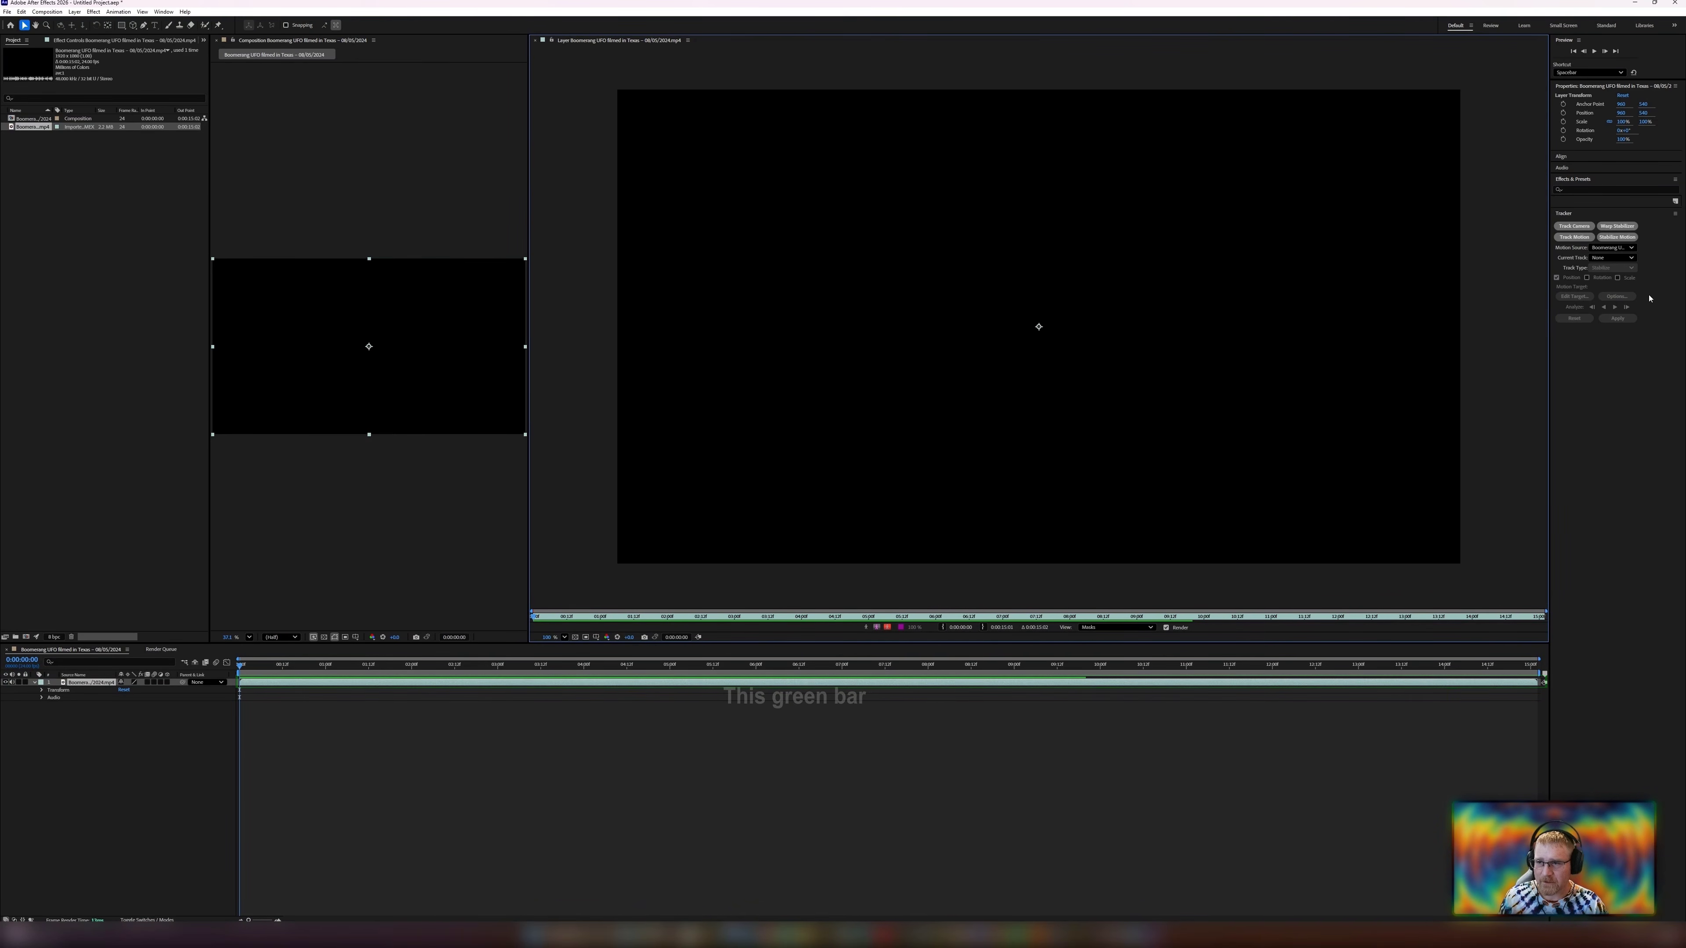
left_click(1633, 237)
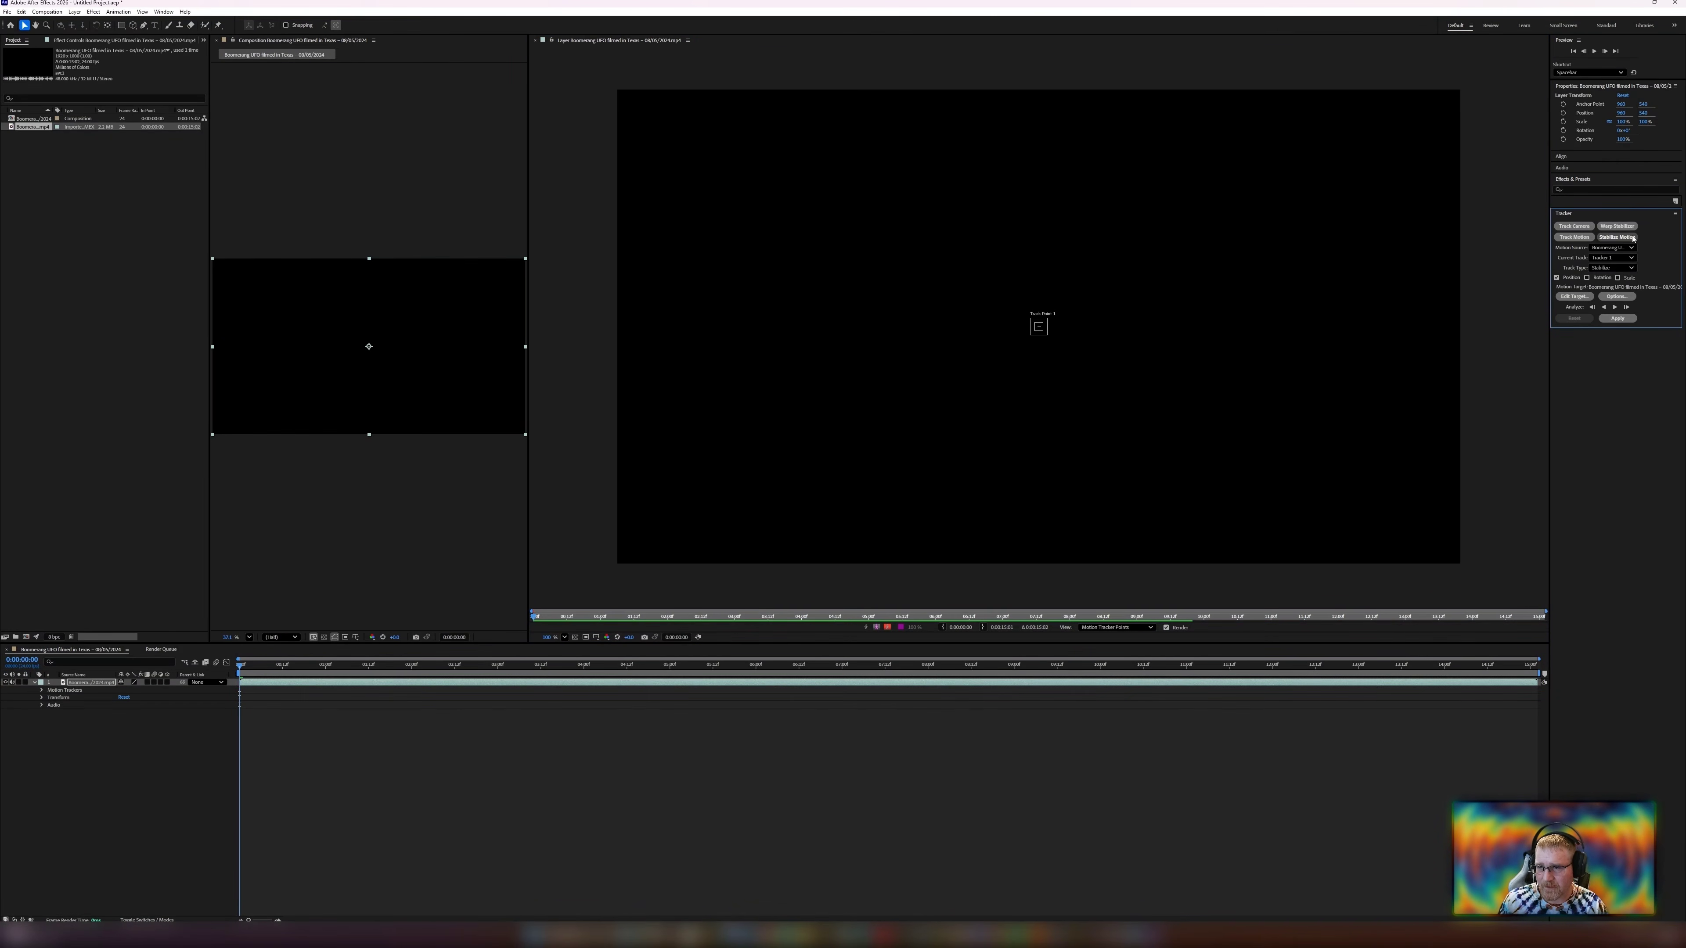
Set the tracker options to Stop Tracking when confidence is below 92%.
left_click(1615, 296)
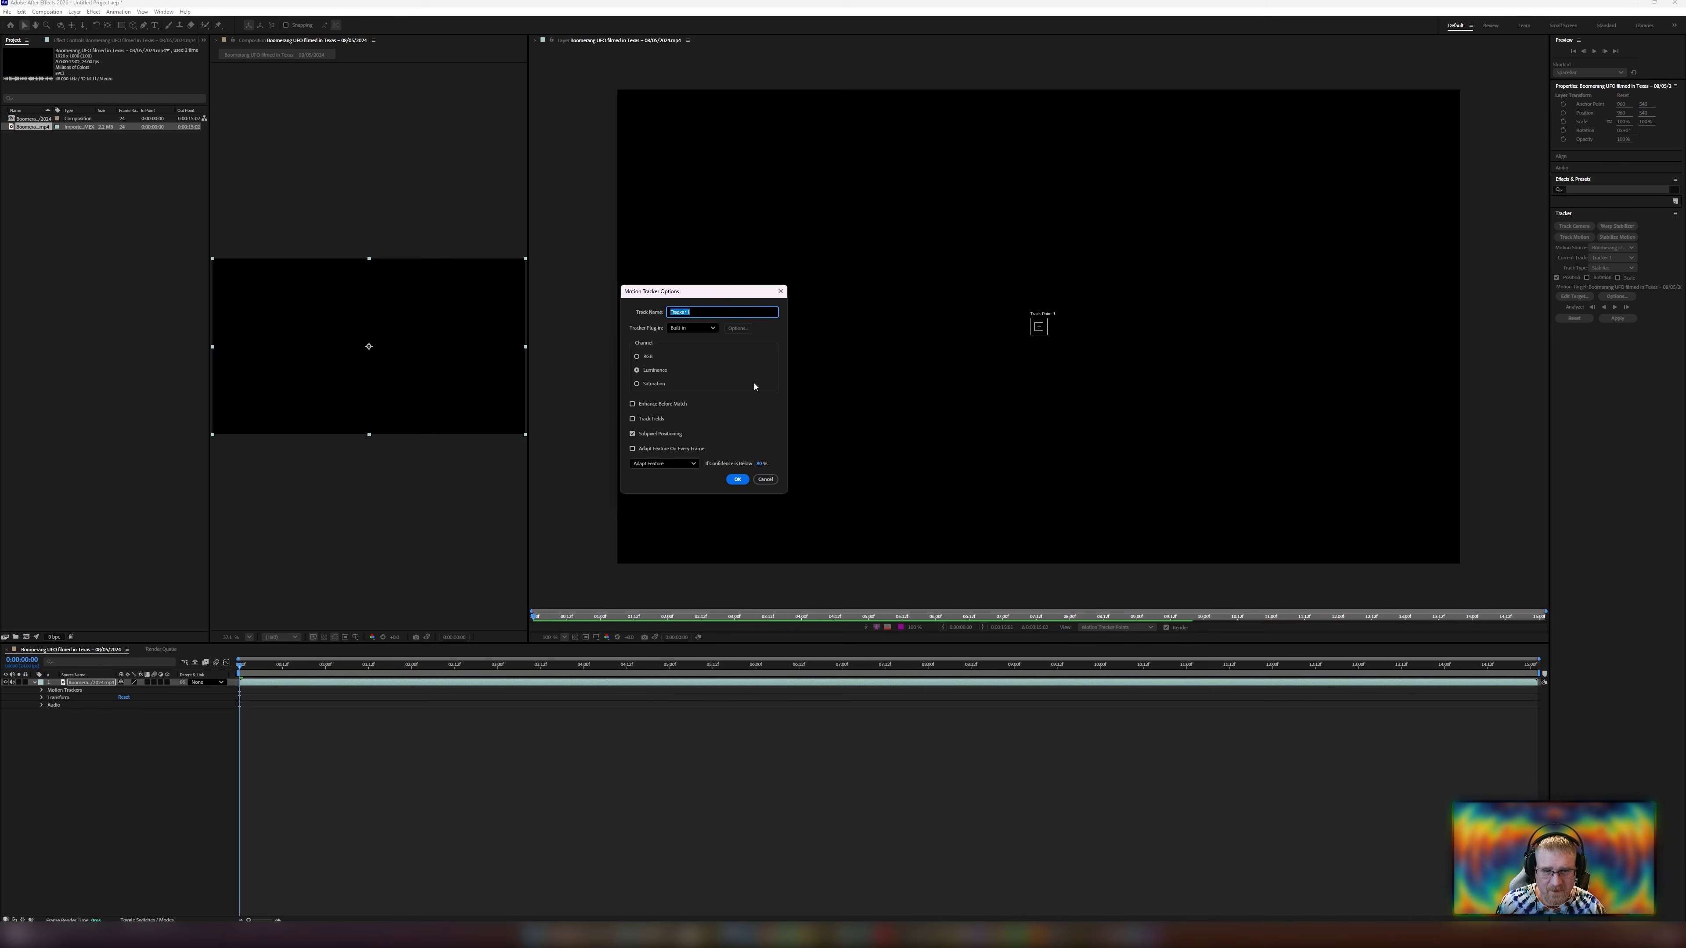
left_click(654, 464)
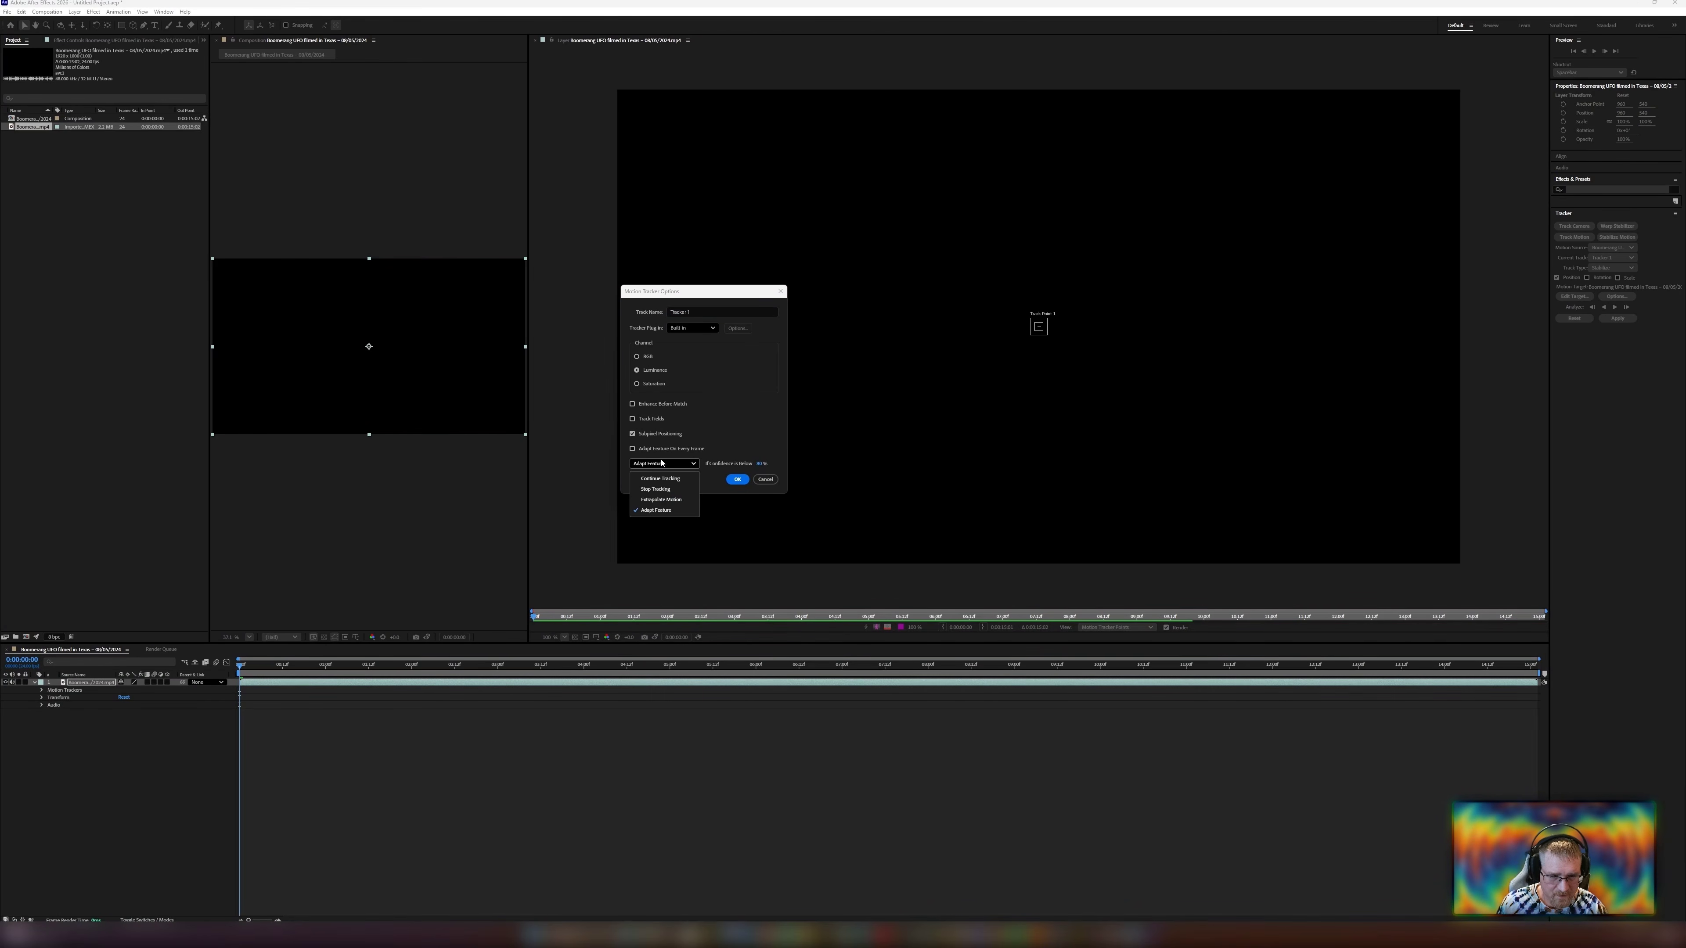
left_click(658, 490)
left_click(761, 465)
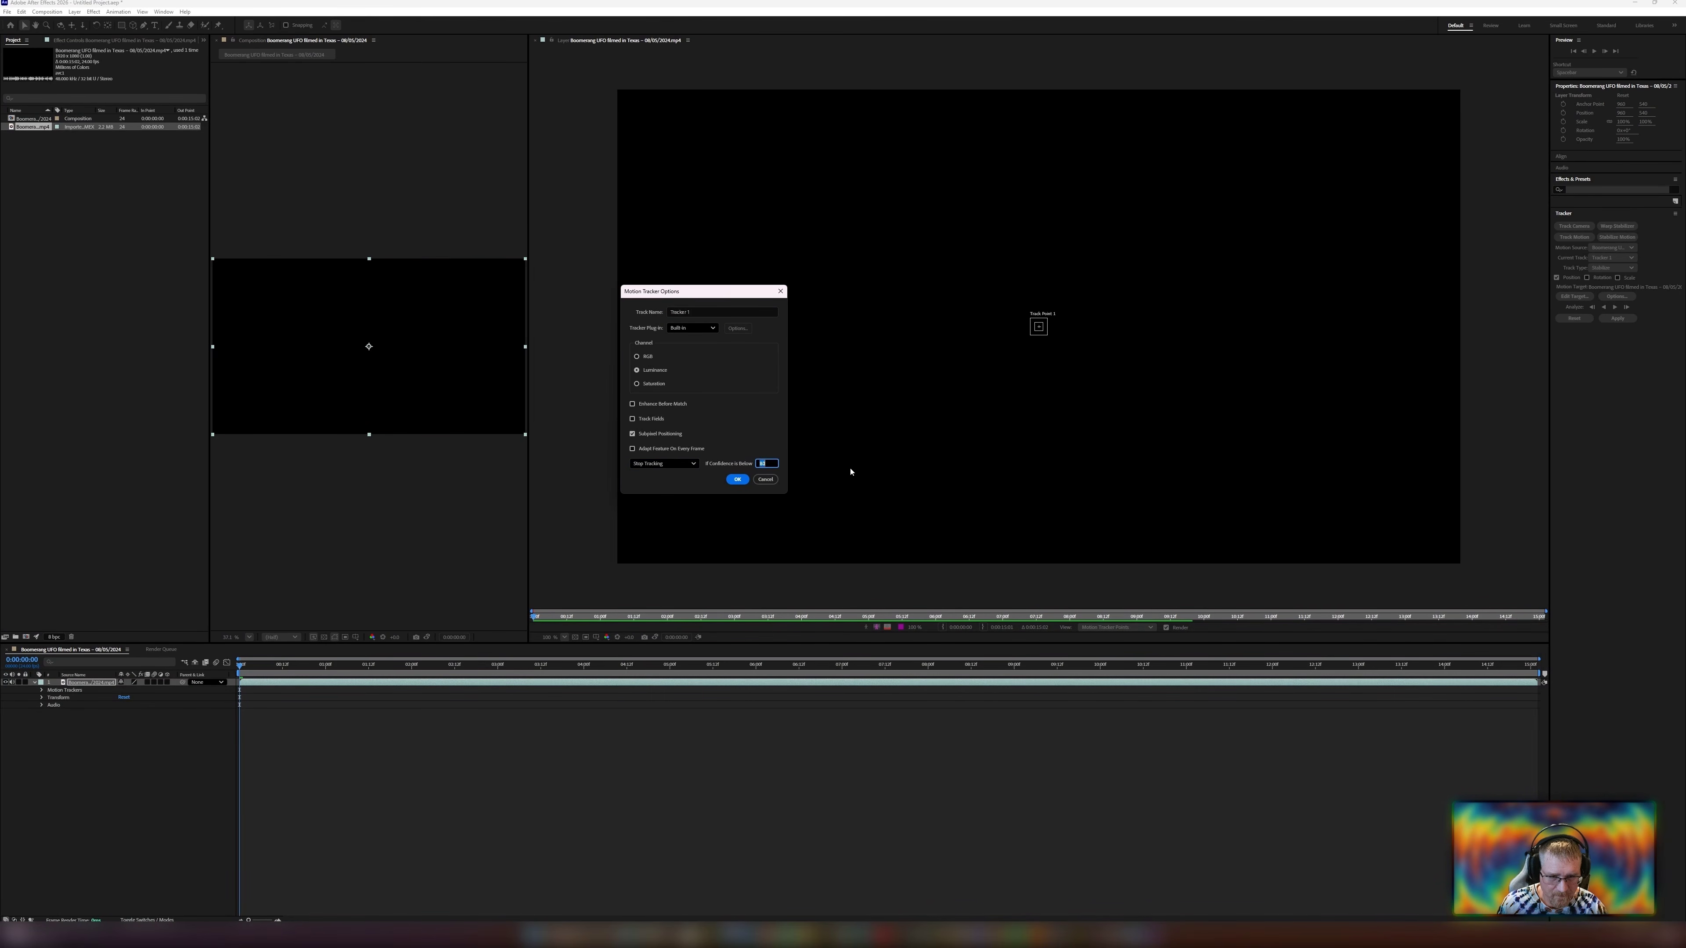
type("92")
key("Return")
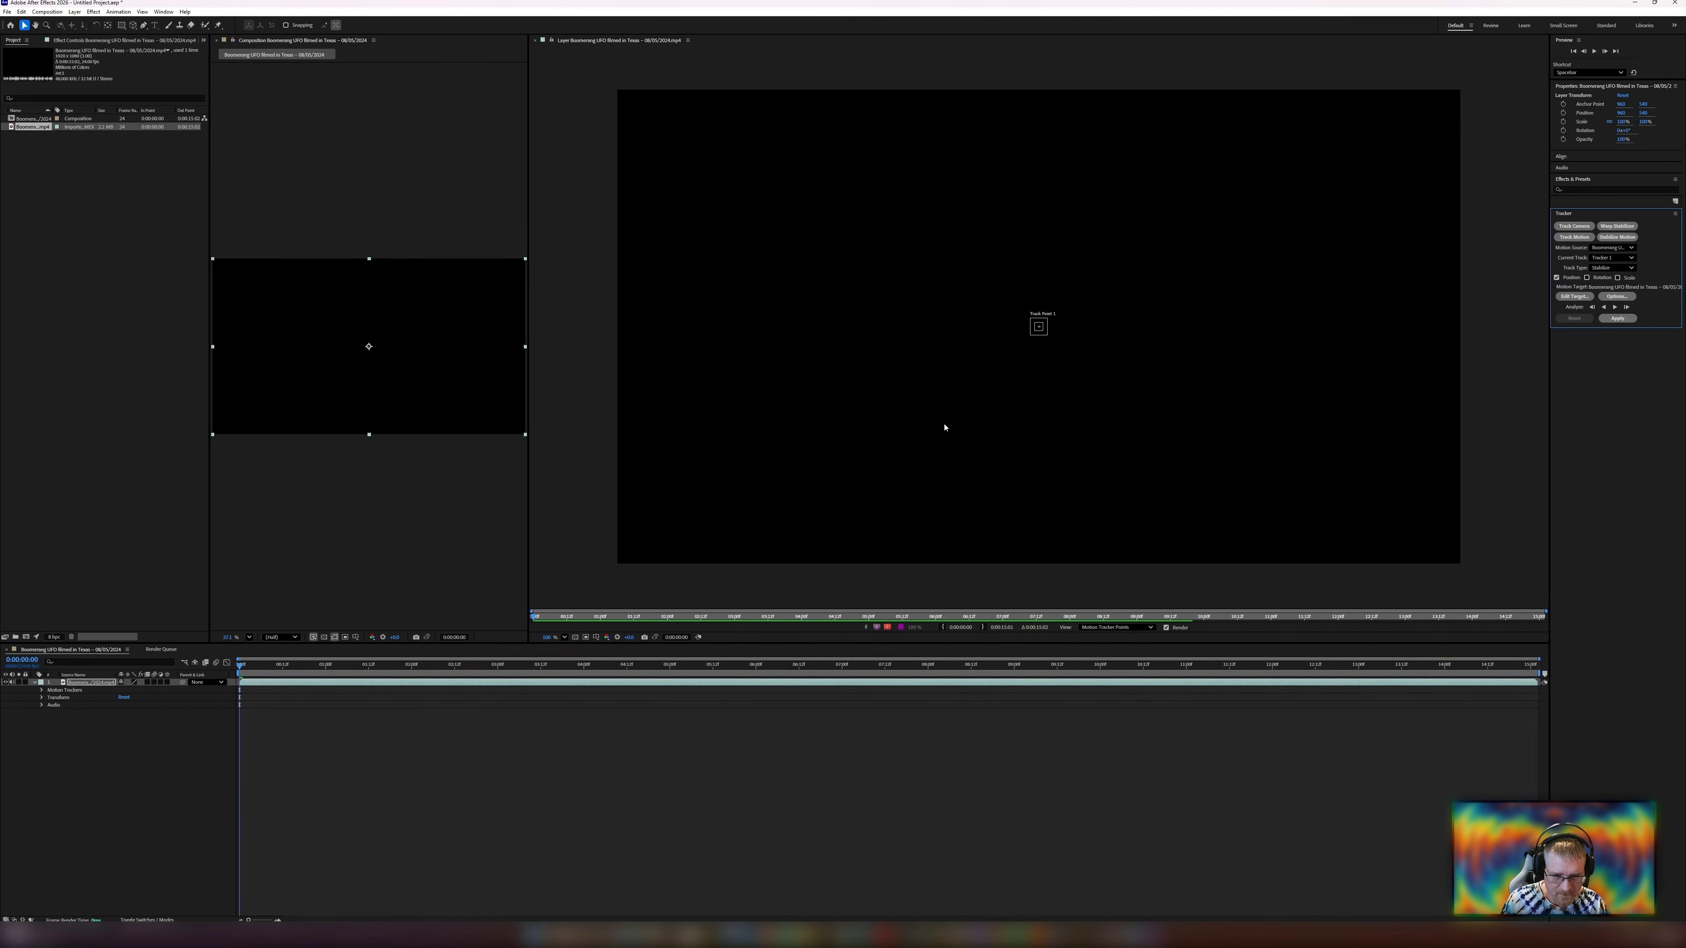
scroll(1247, 416, "down", 1)
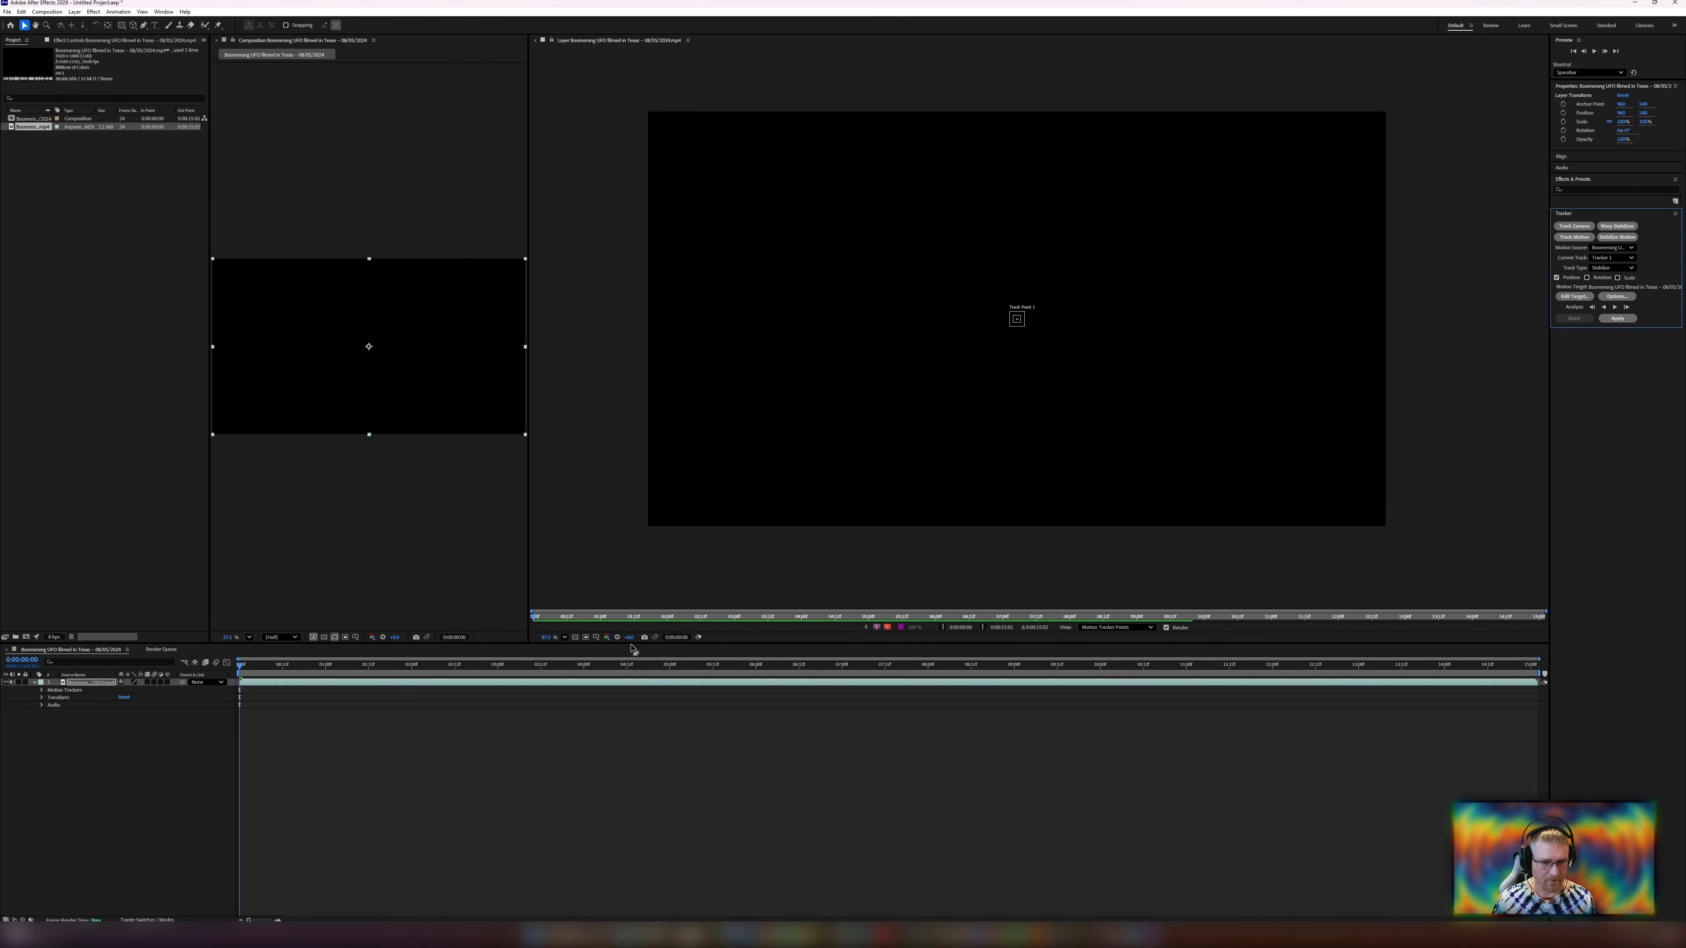
mouse_move(241, 666)
left_mouse_down()
mouse_move(284, 672)
mouse_move(237, 678)
left_mouse_up()
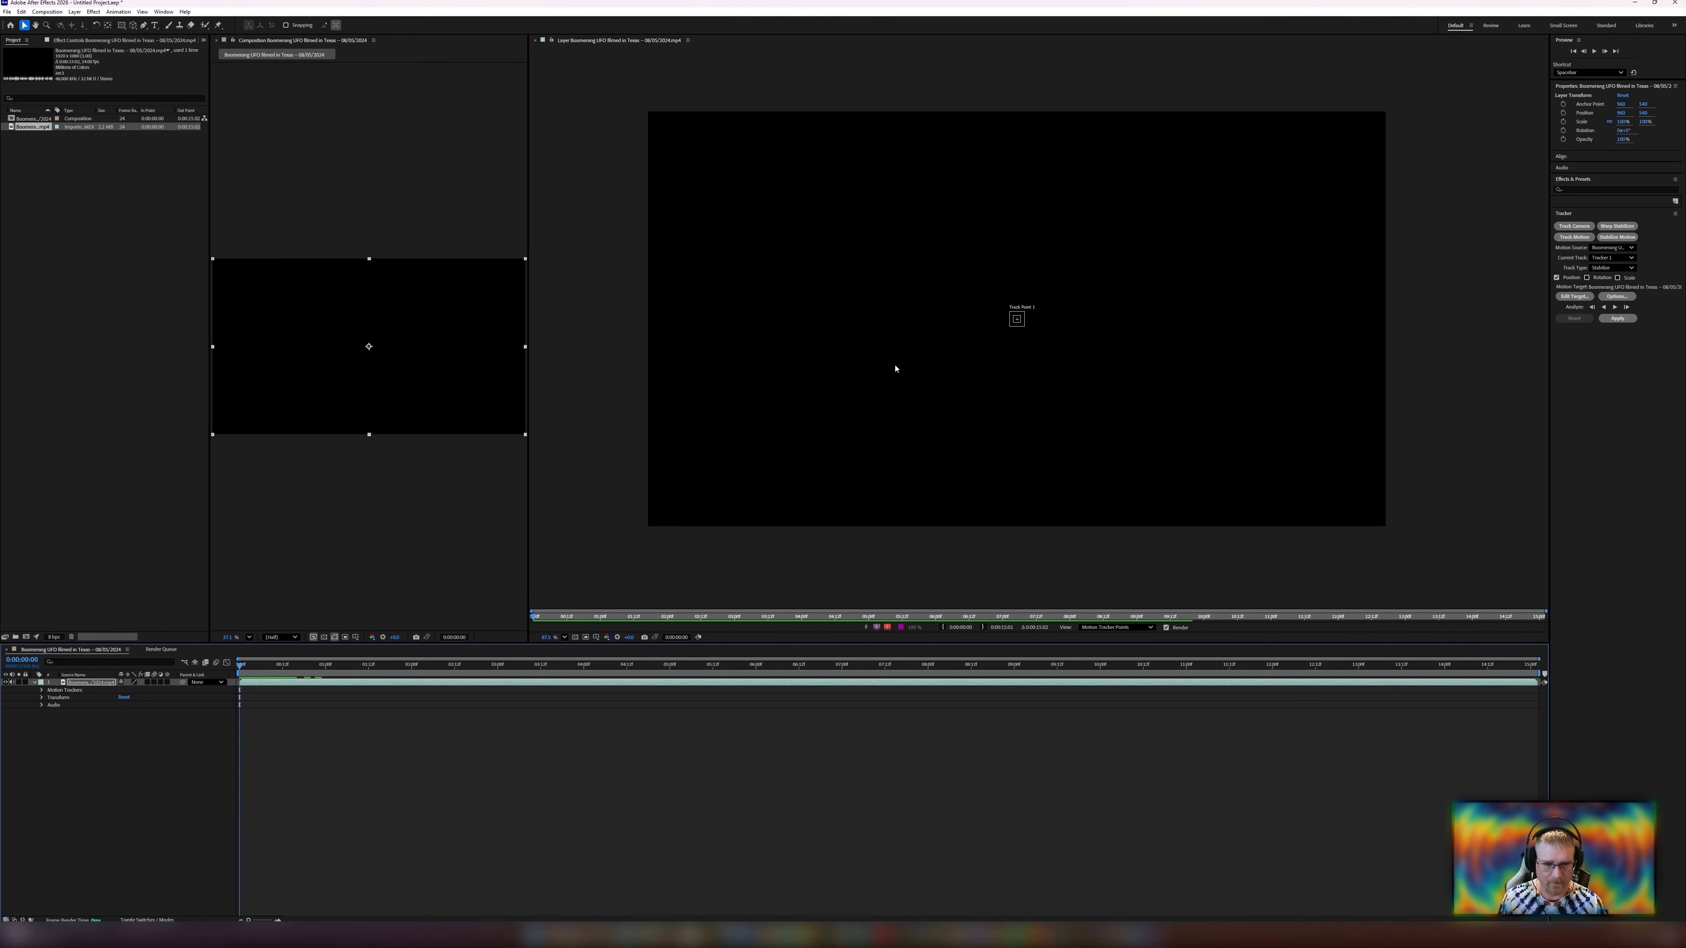
Step to the frame where the UFO first appears and move Track Point 1 onto the UFO.
key("space")
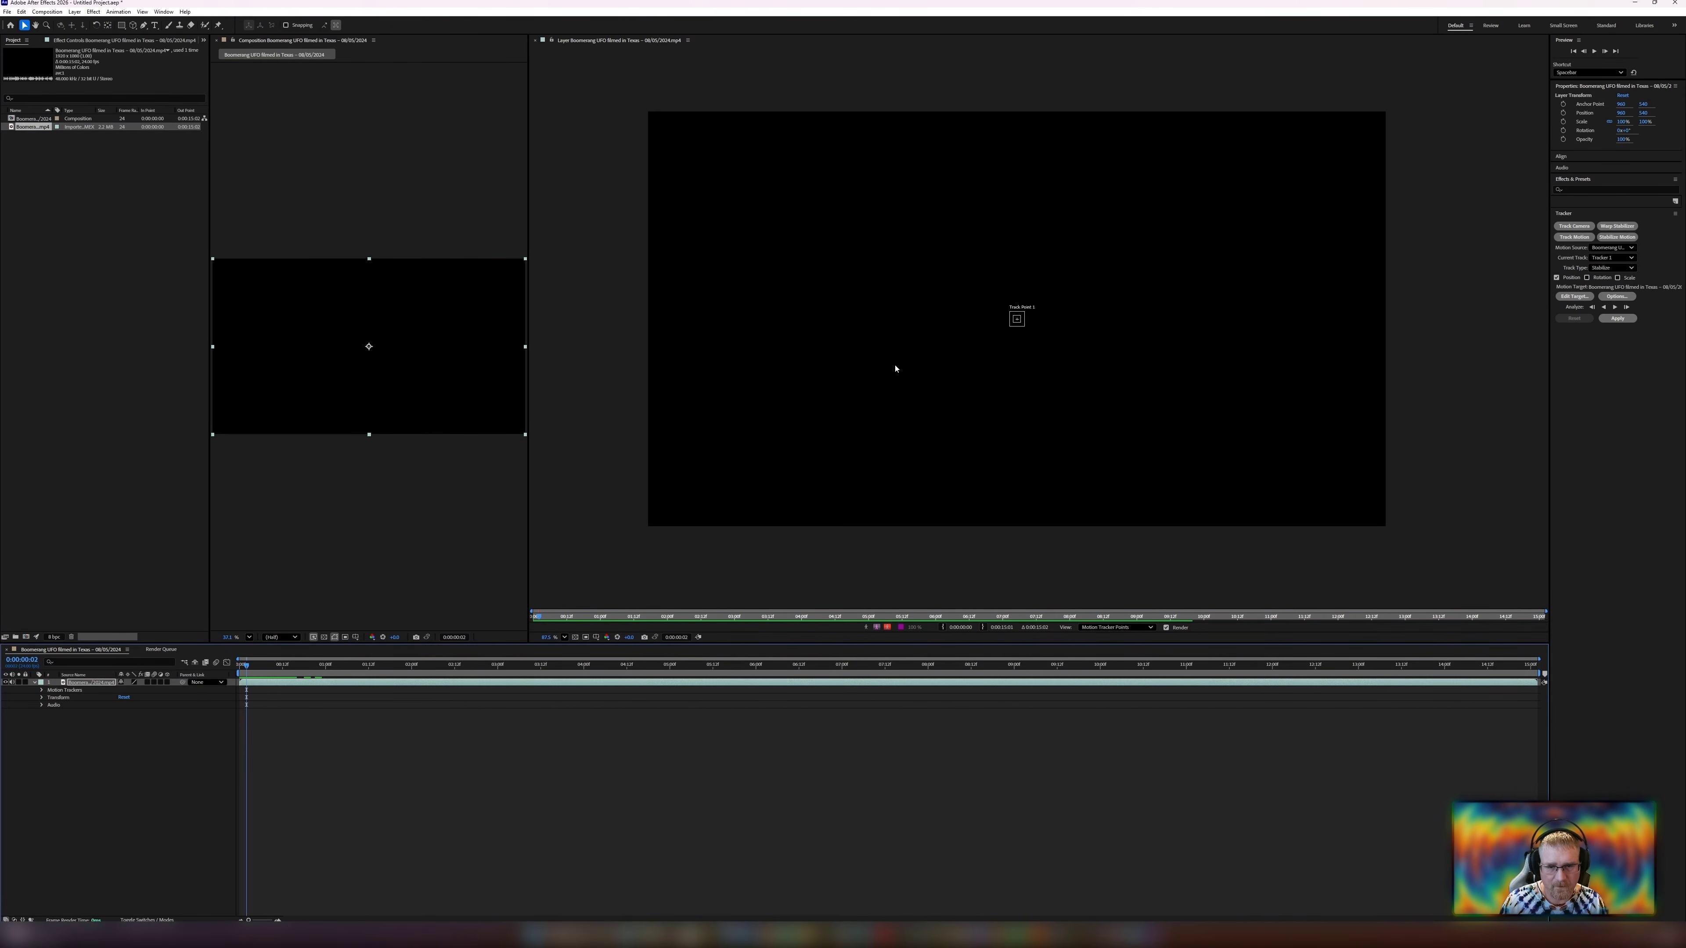
key("Page_Down")
key("Page_Up")
key("Page_Up")
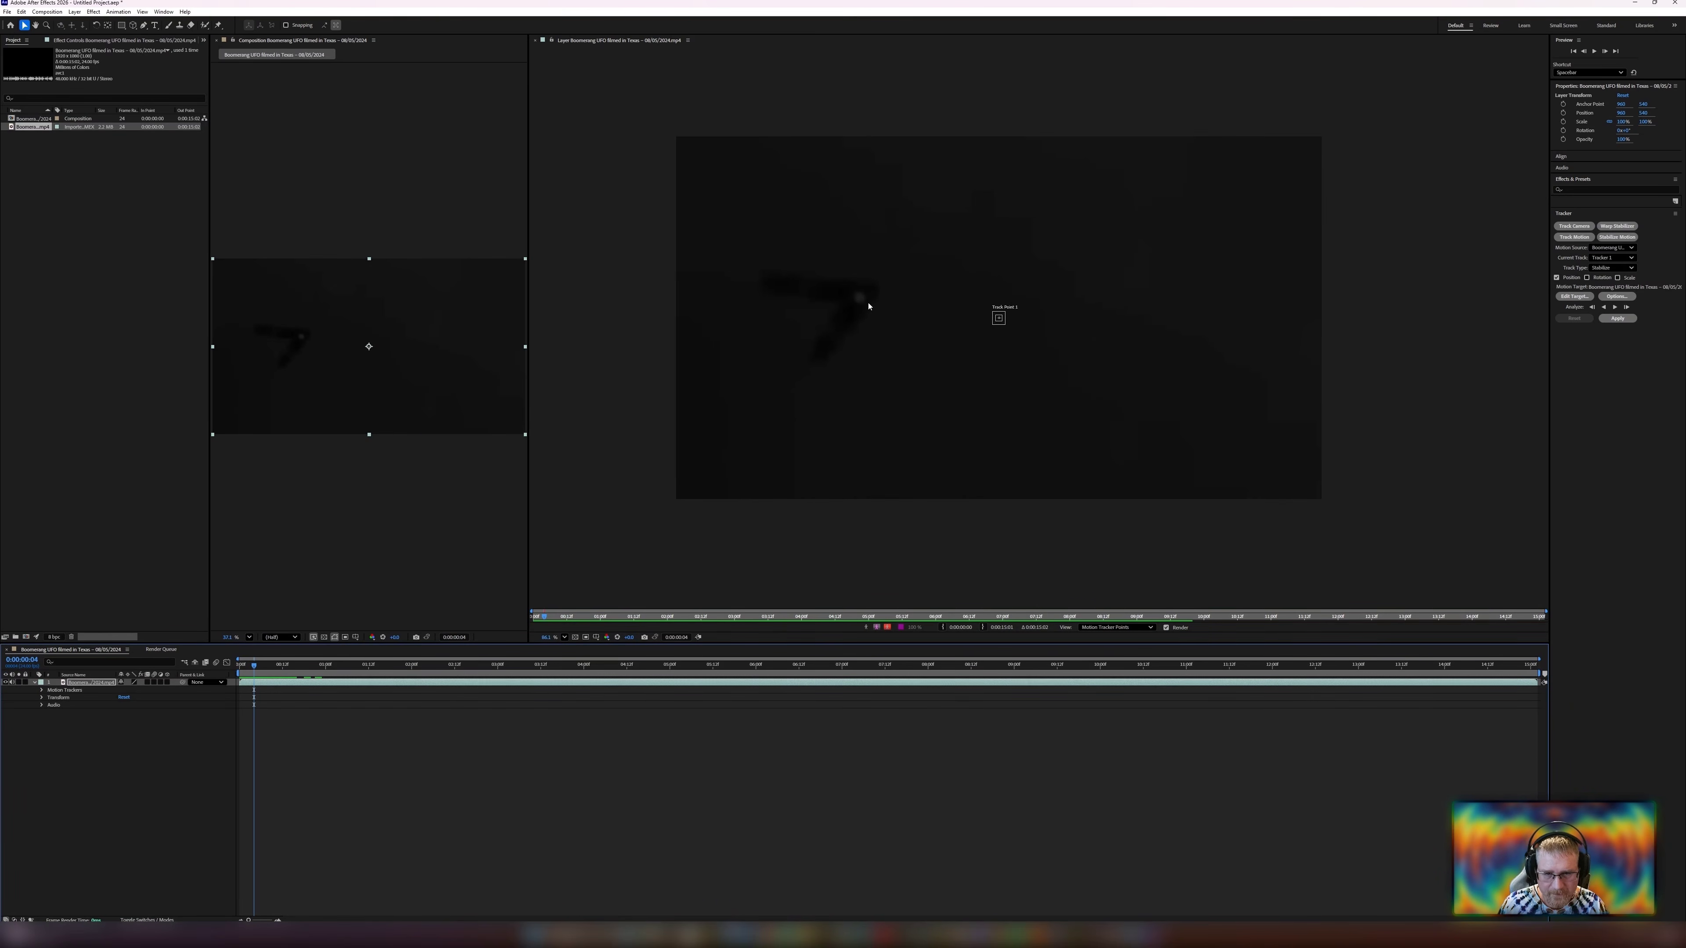
scroll(865, 302, "up", 5)
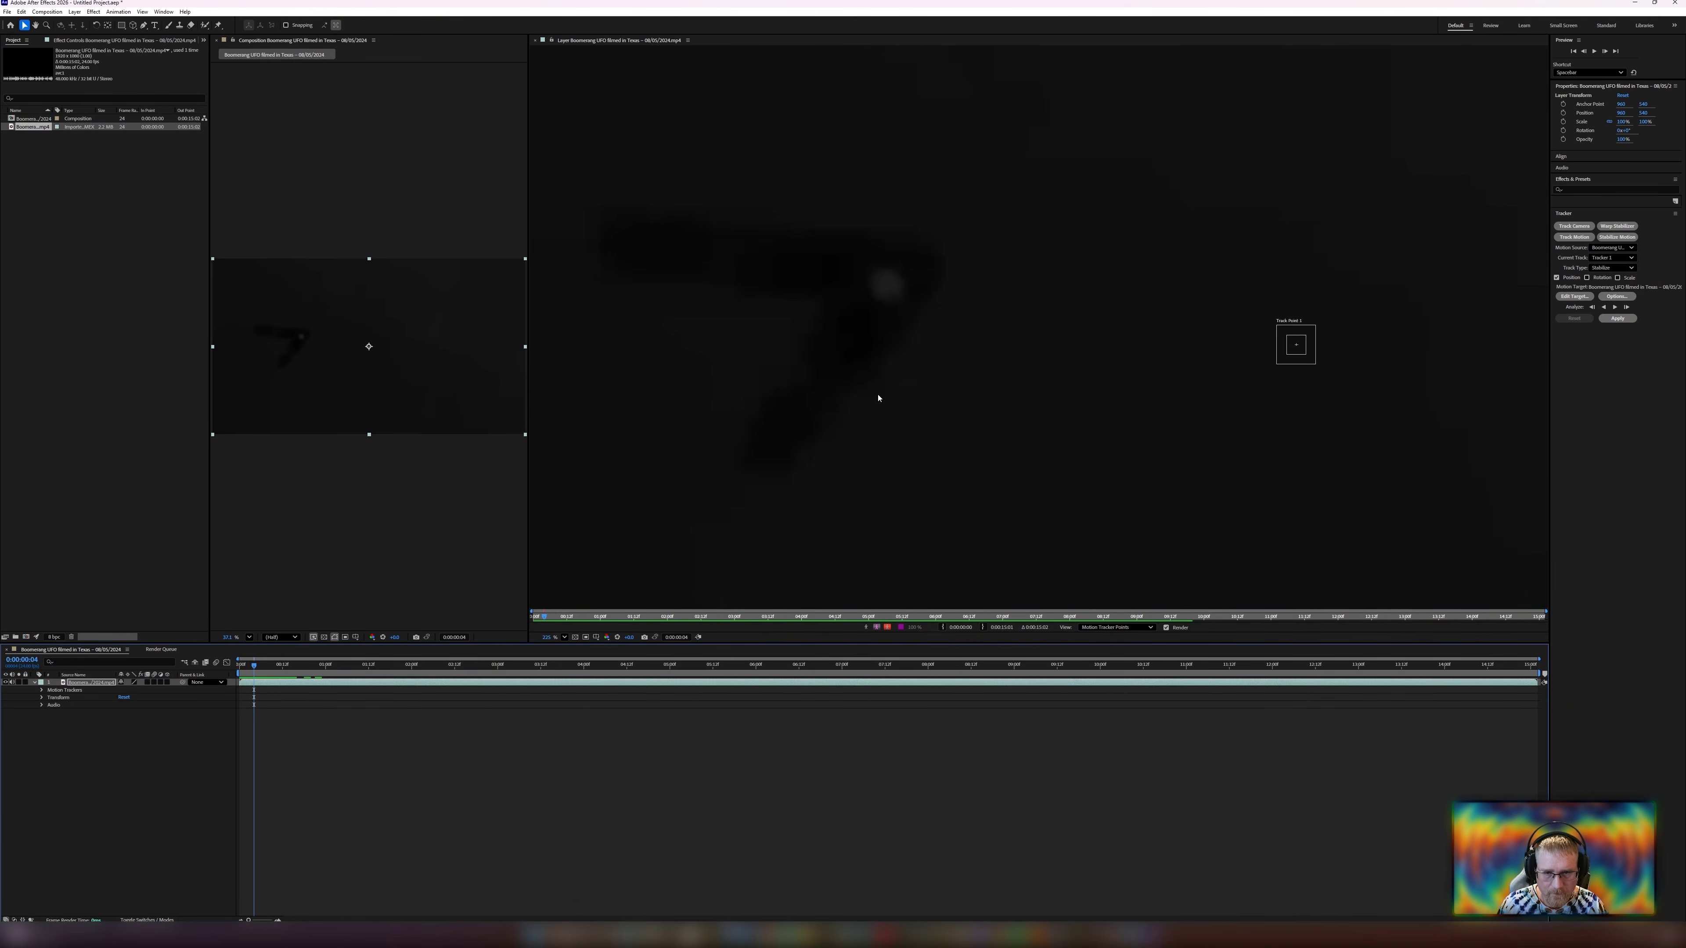
left_click_drag(878, 396, 929, 413)
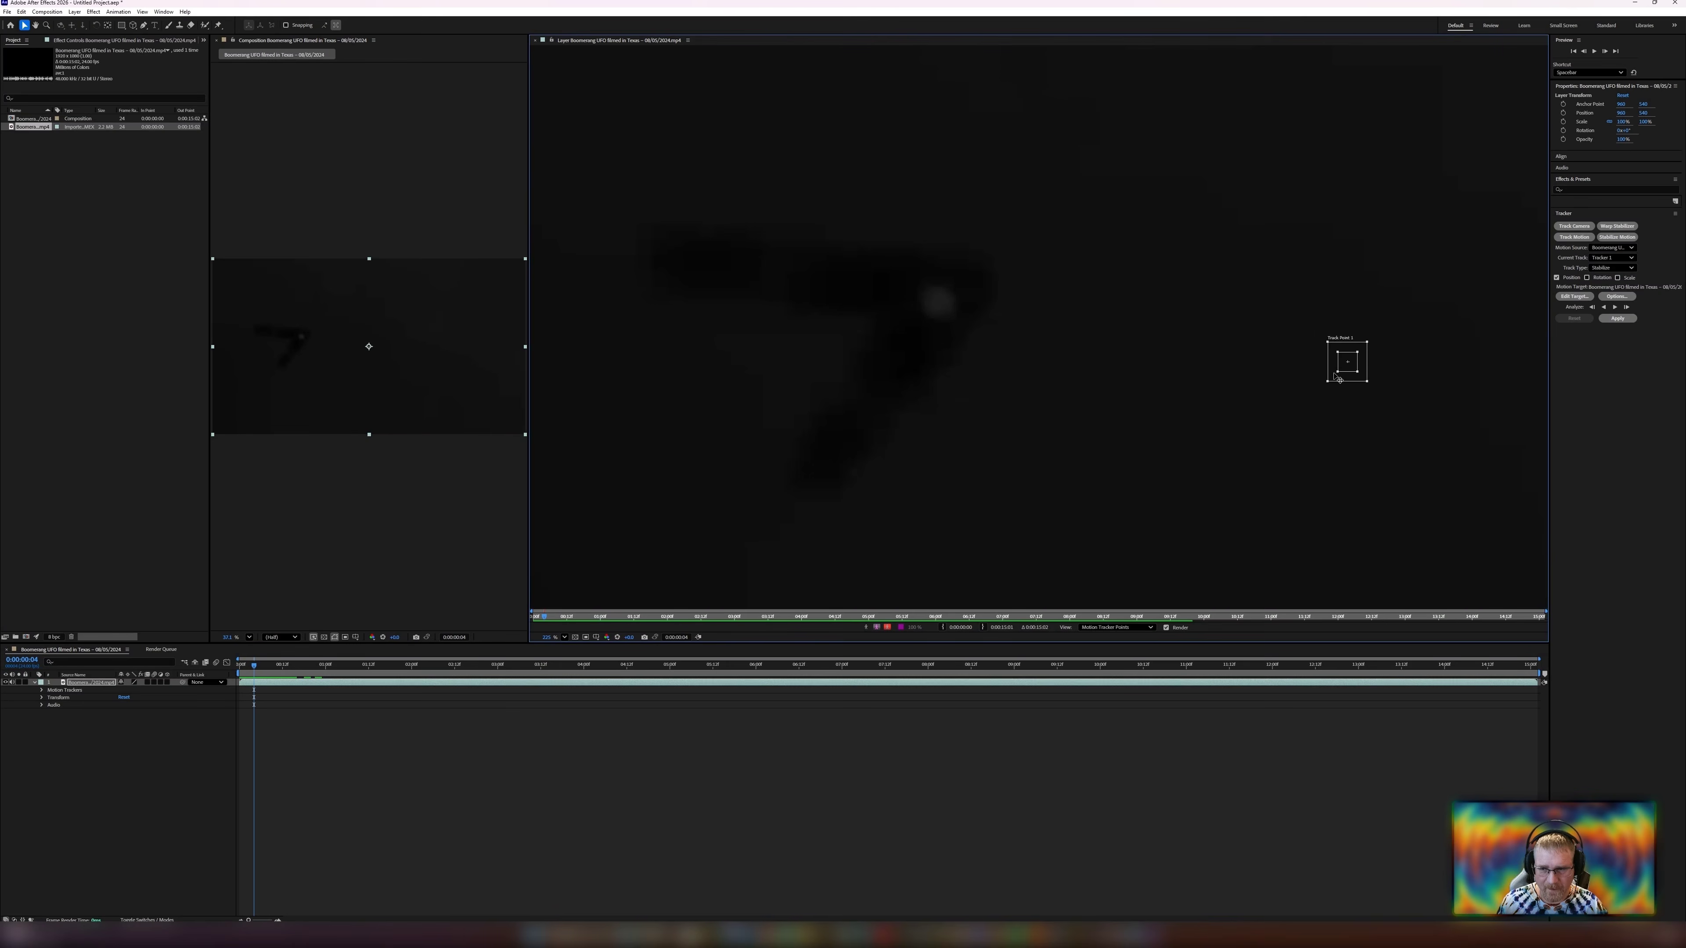
left_click_drag(1337, 382, 918, 320)
scroll(995, 342, "down", 2)
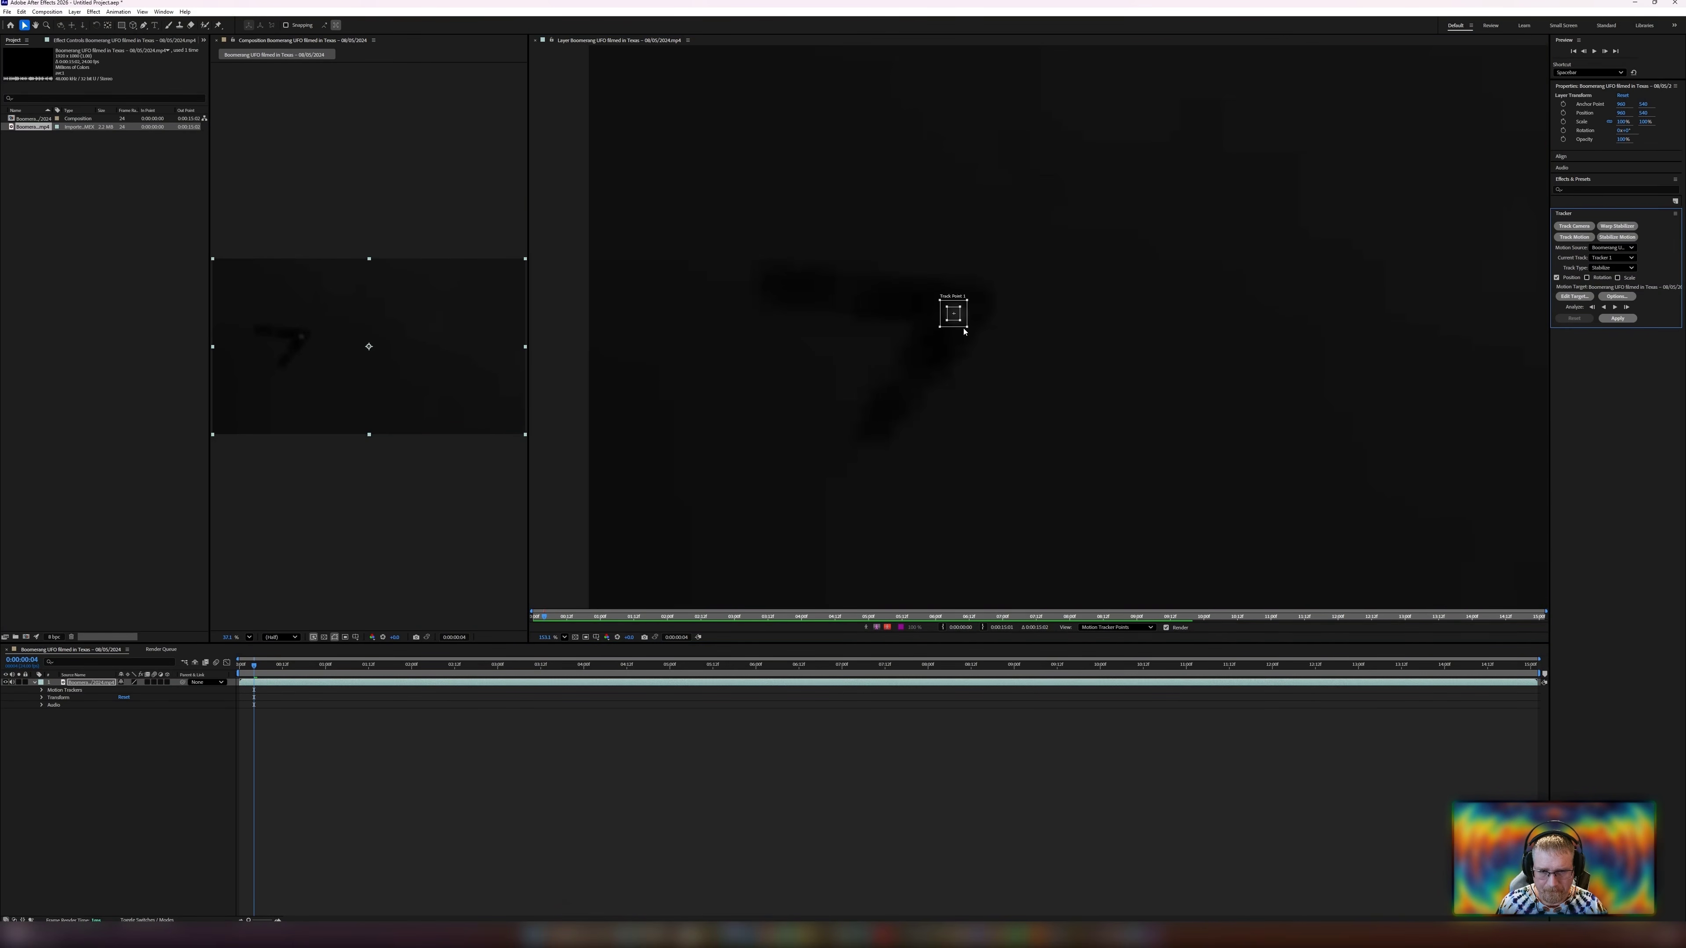
scroll(989, 336, "down", 1)
scroll(966, 307, "up", 5)
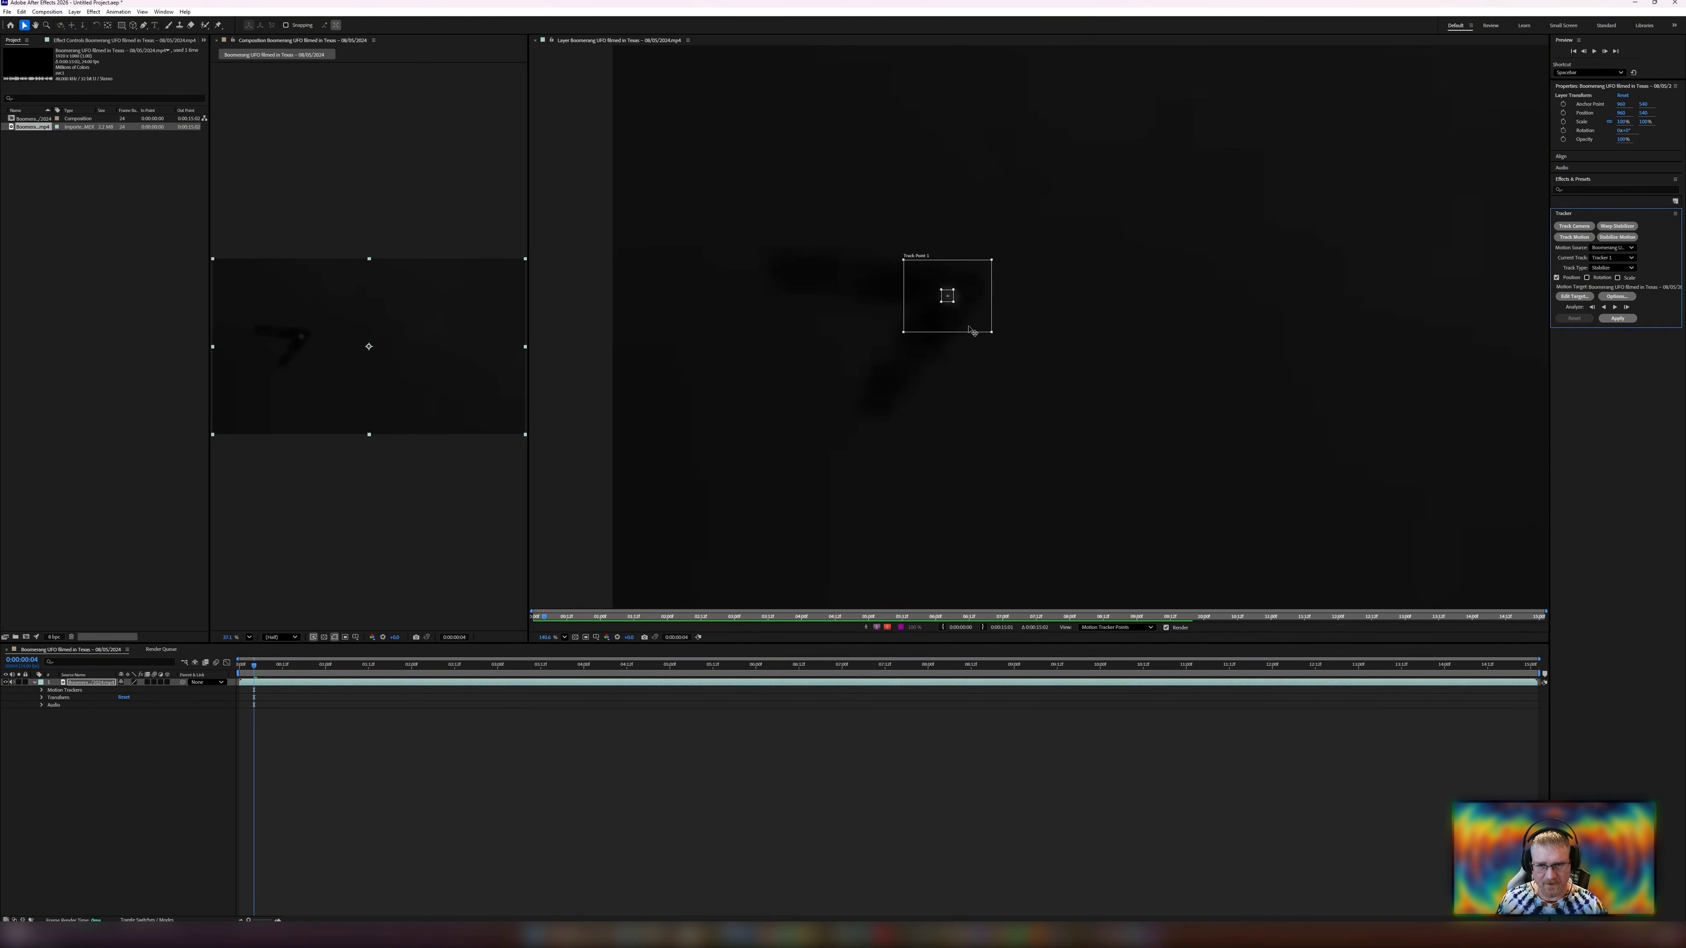
left_click_drag(965, 355, 970, 352)
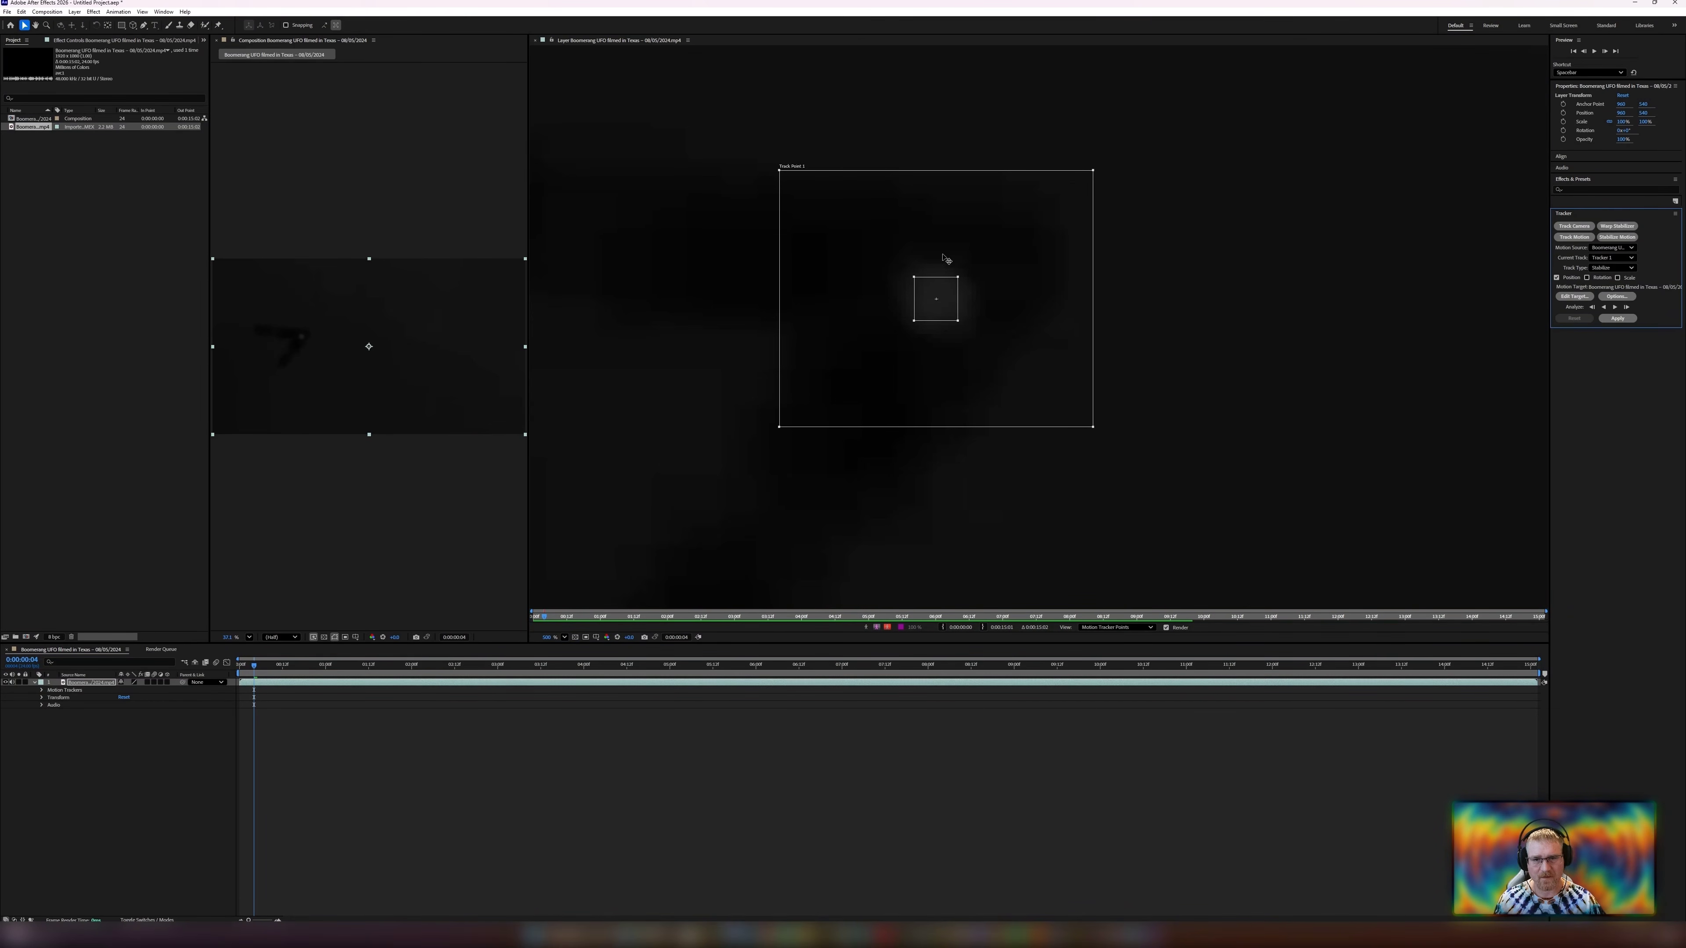
Resize the track point's search region around the UFO and analyze forward by one frame.
scroll(992, 393, "down", 3)
scroll(989, 402, "down", 1)
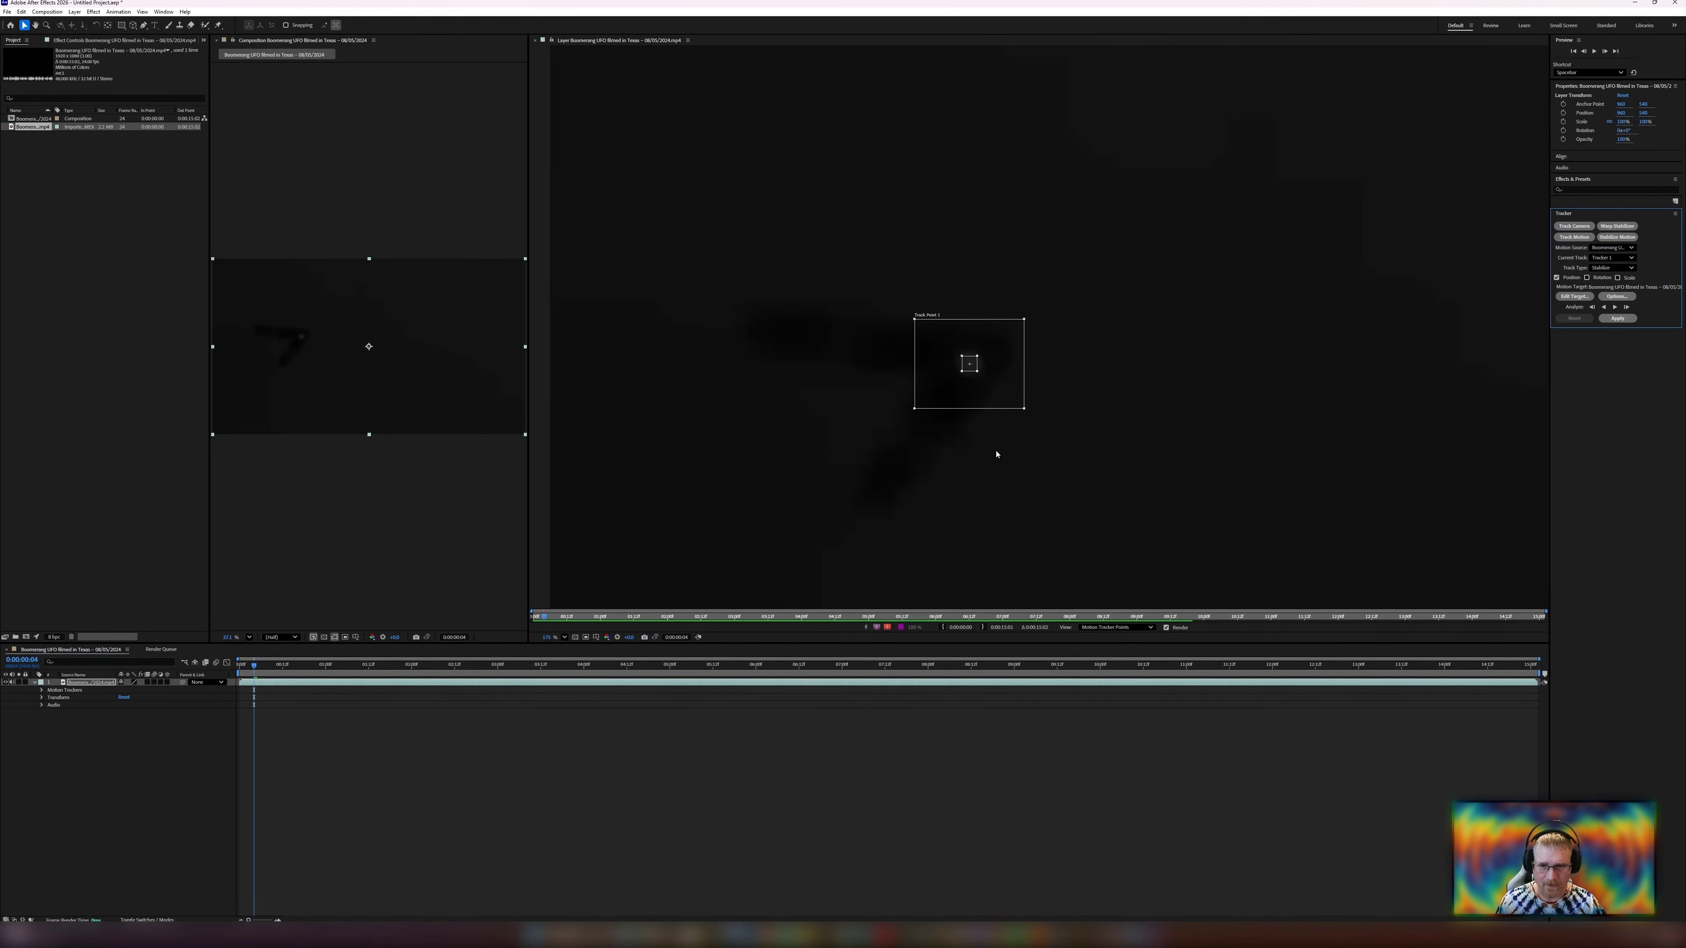
left_click_drag(997, 453, 1083, 417)
scroll(1088, 365, "up", 1)
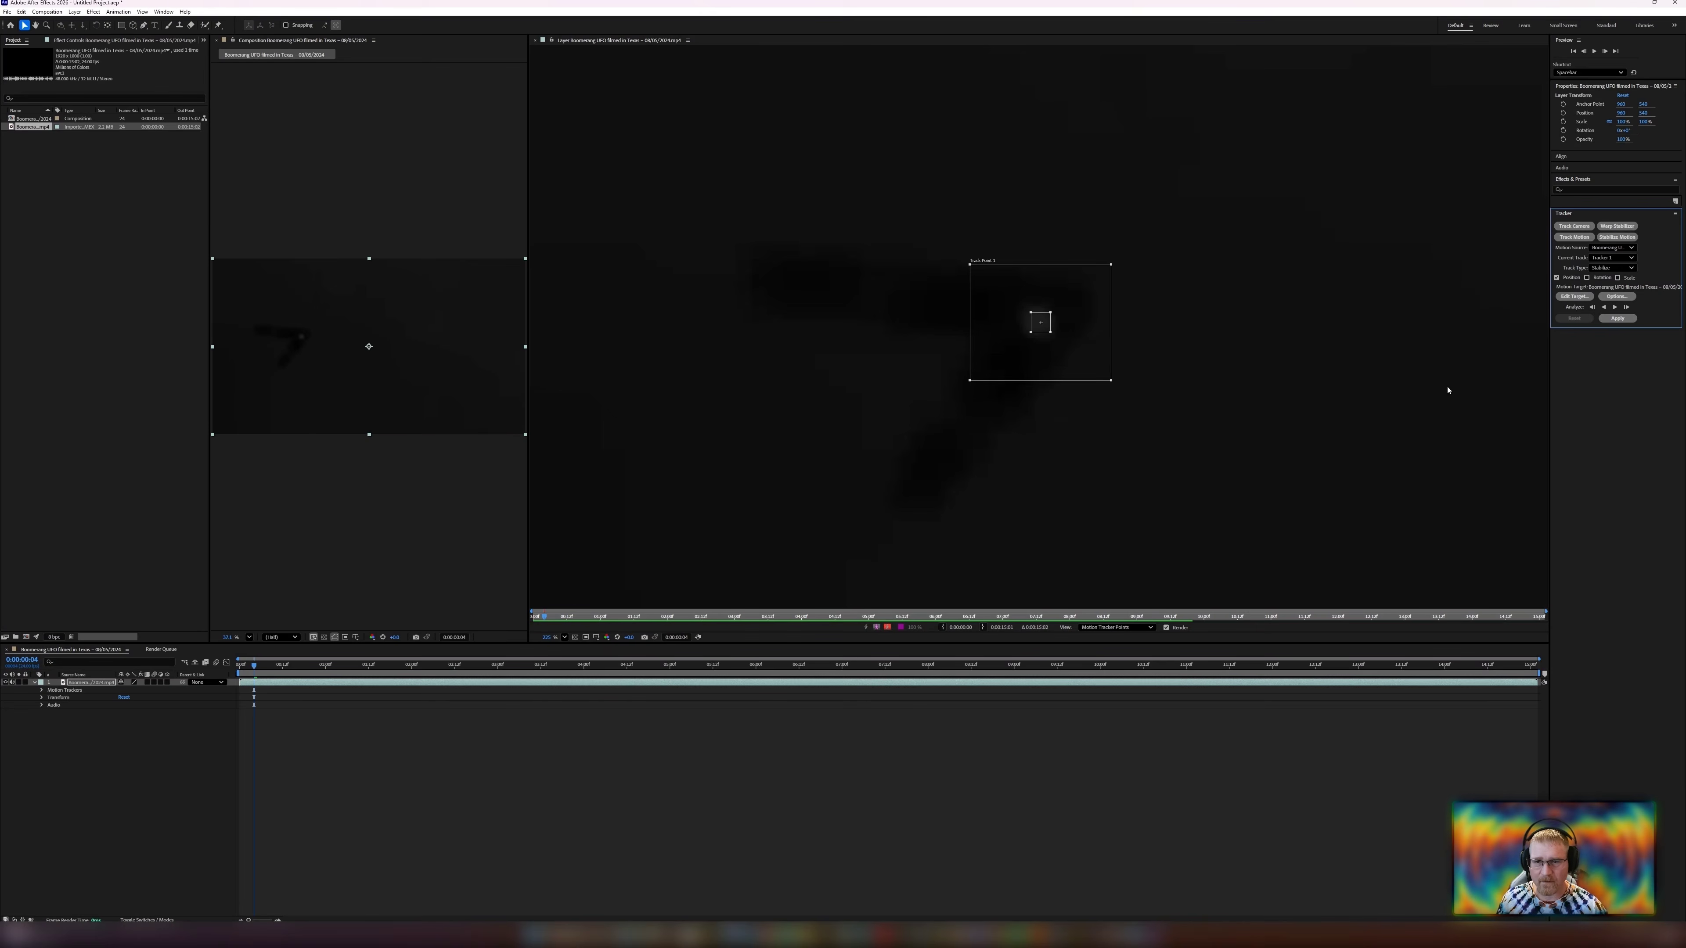
left_click(1626, 307)
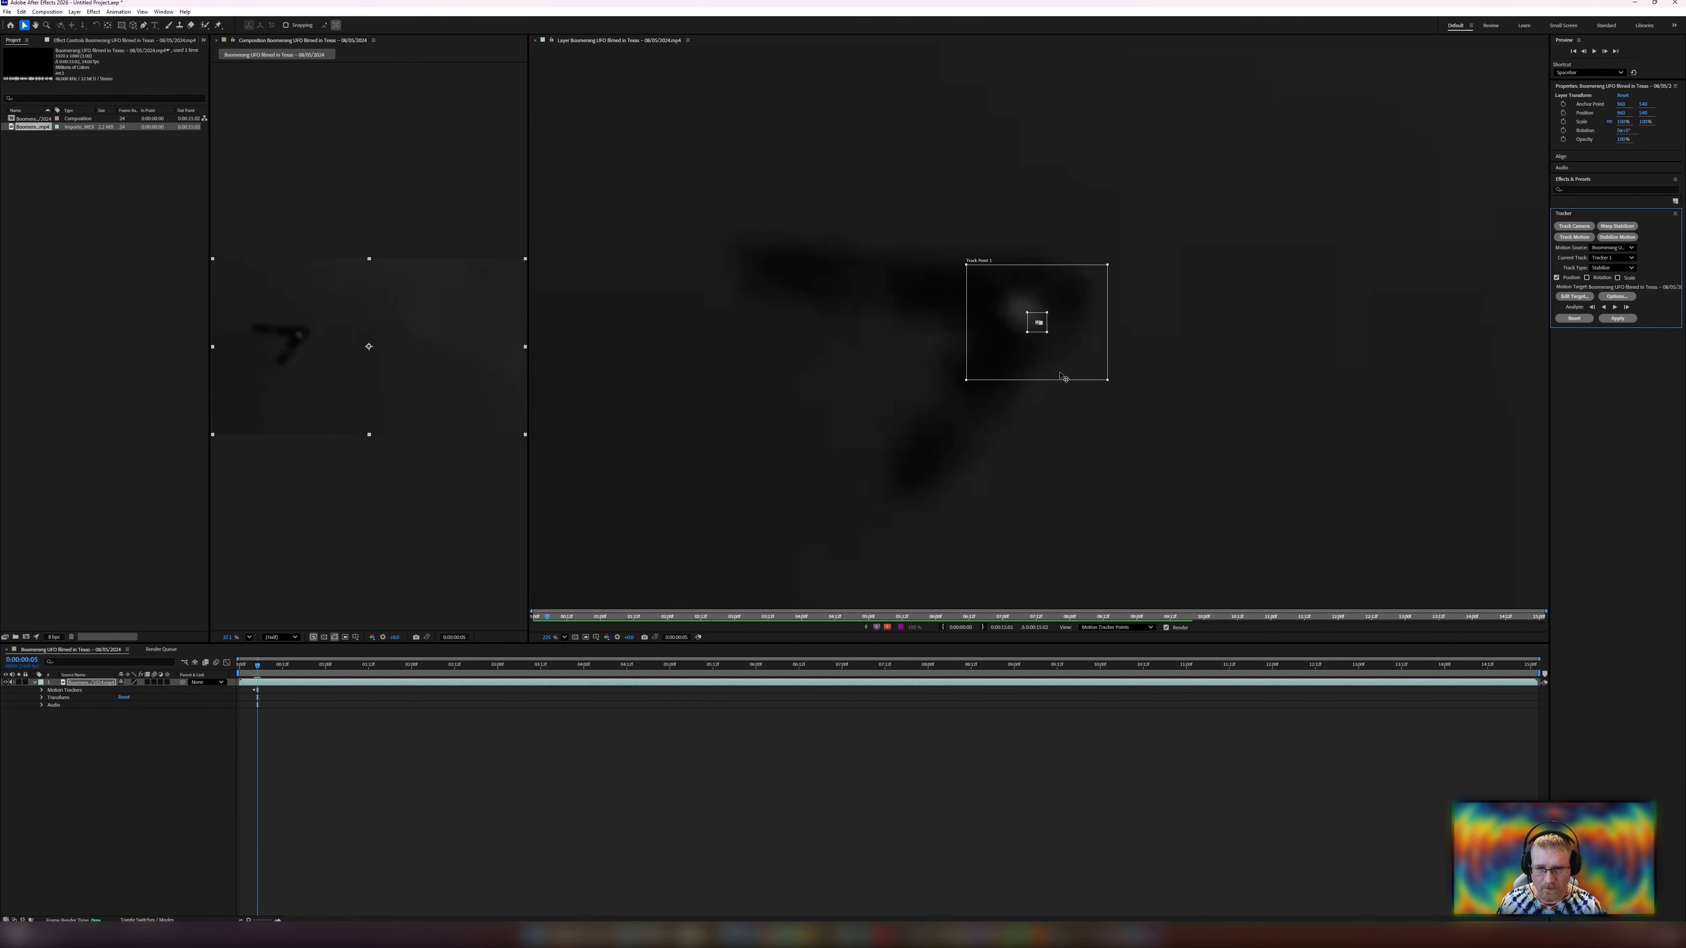
Realign the track point's feature region precisely on the UFO with small nudges.
left_click_drag(1055, 363, 1041, 351)
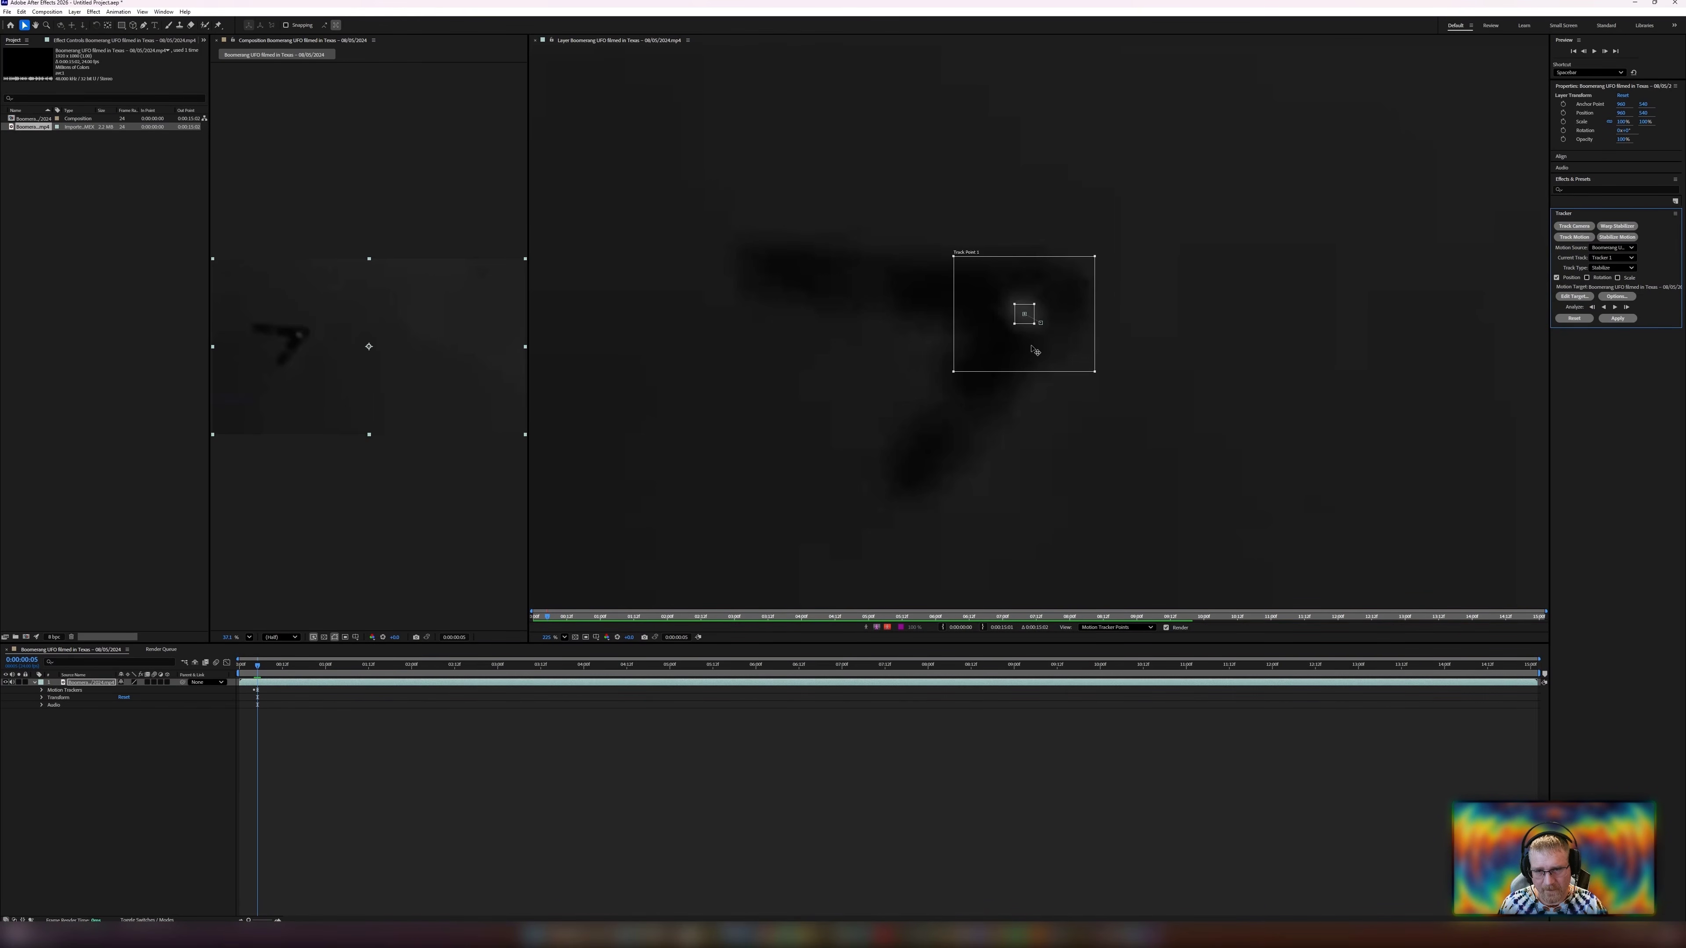
left_click_drag(1031, 345, 1035, 340)
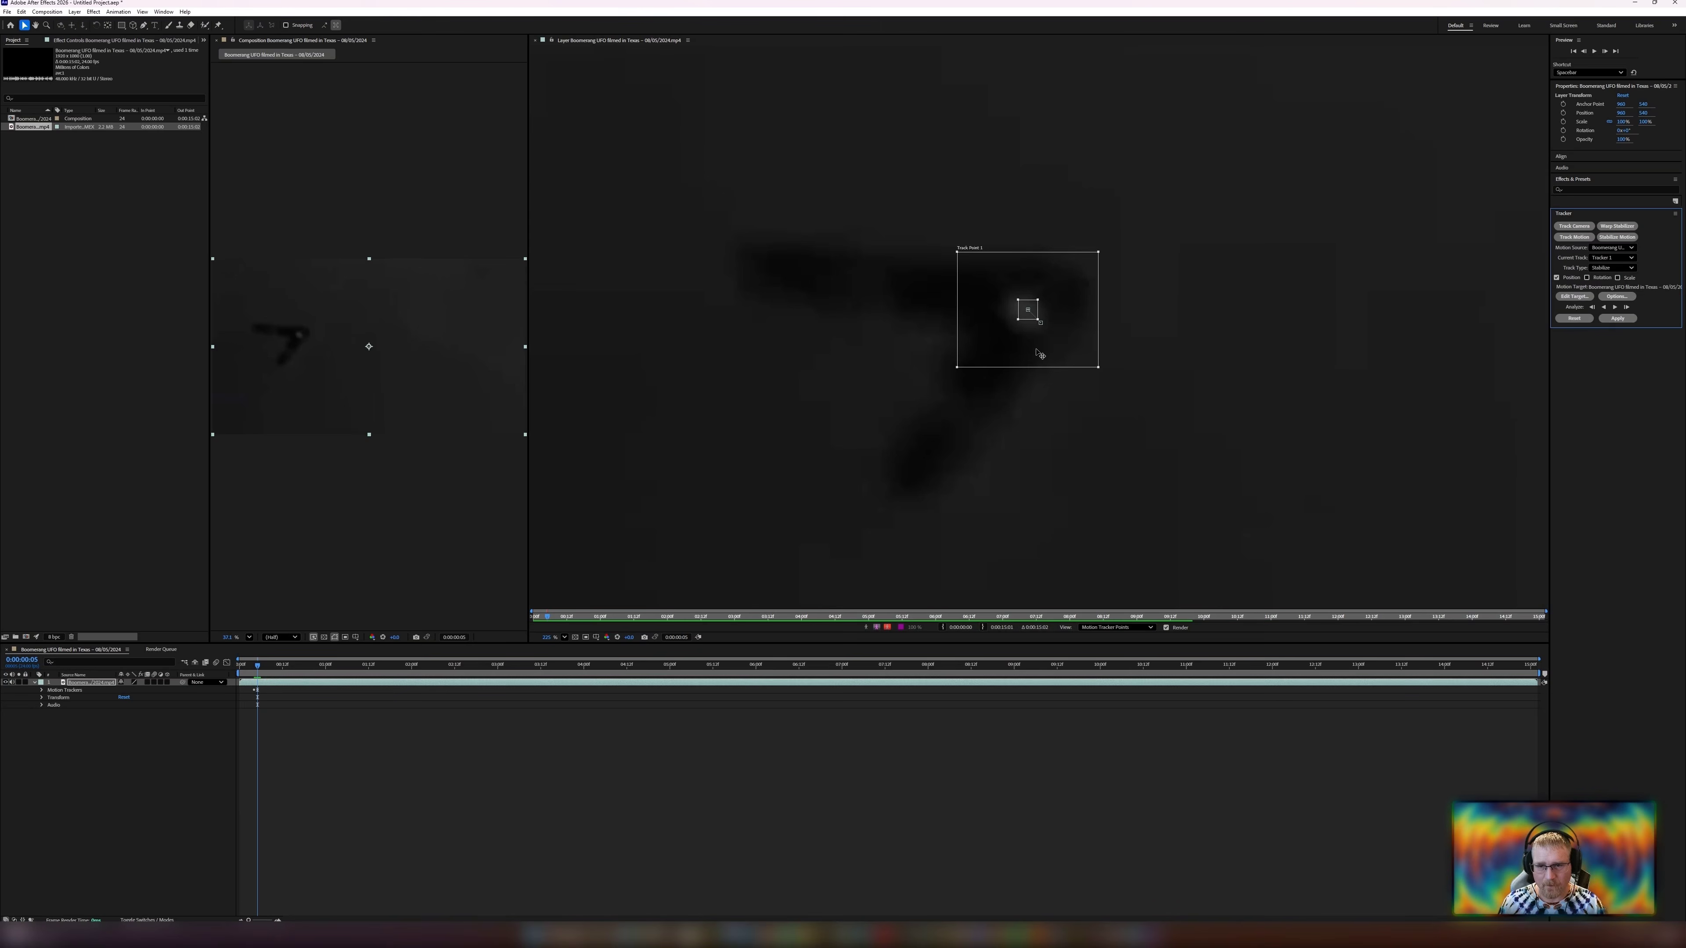
key("Down")
key("Left")
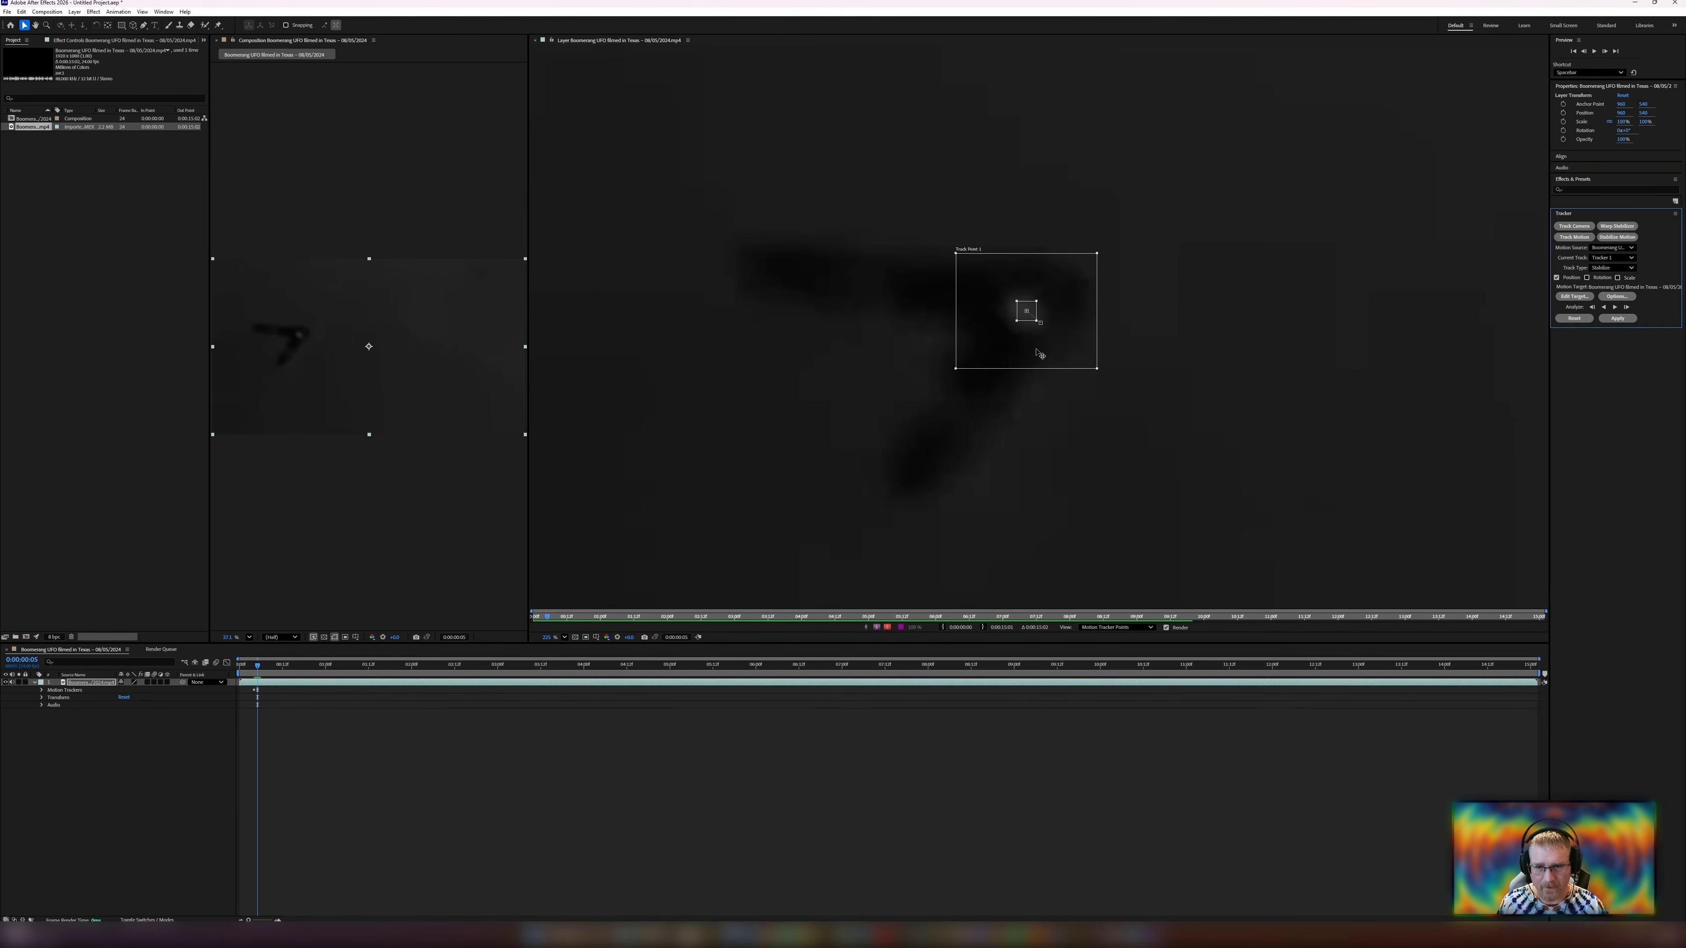
key("Down")
key("Left")
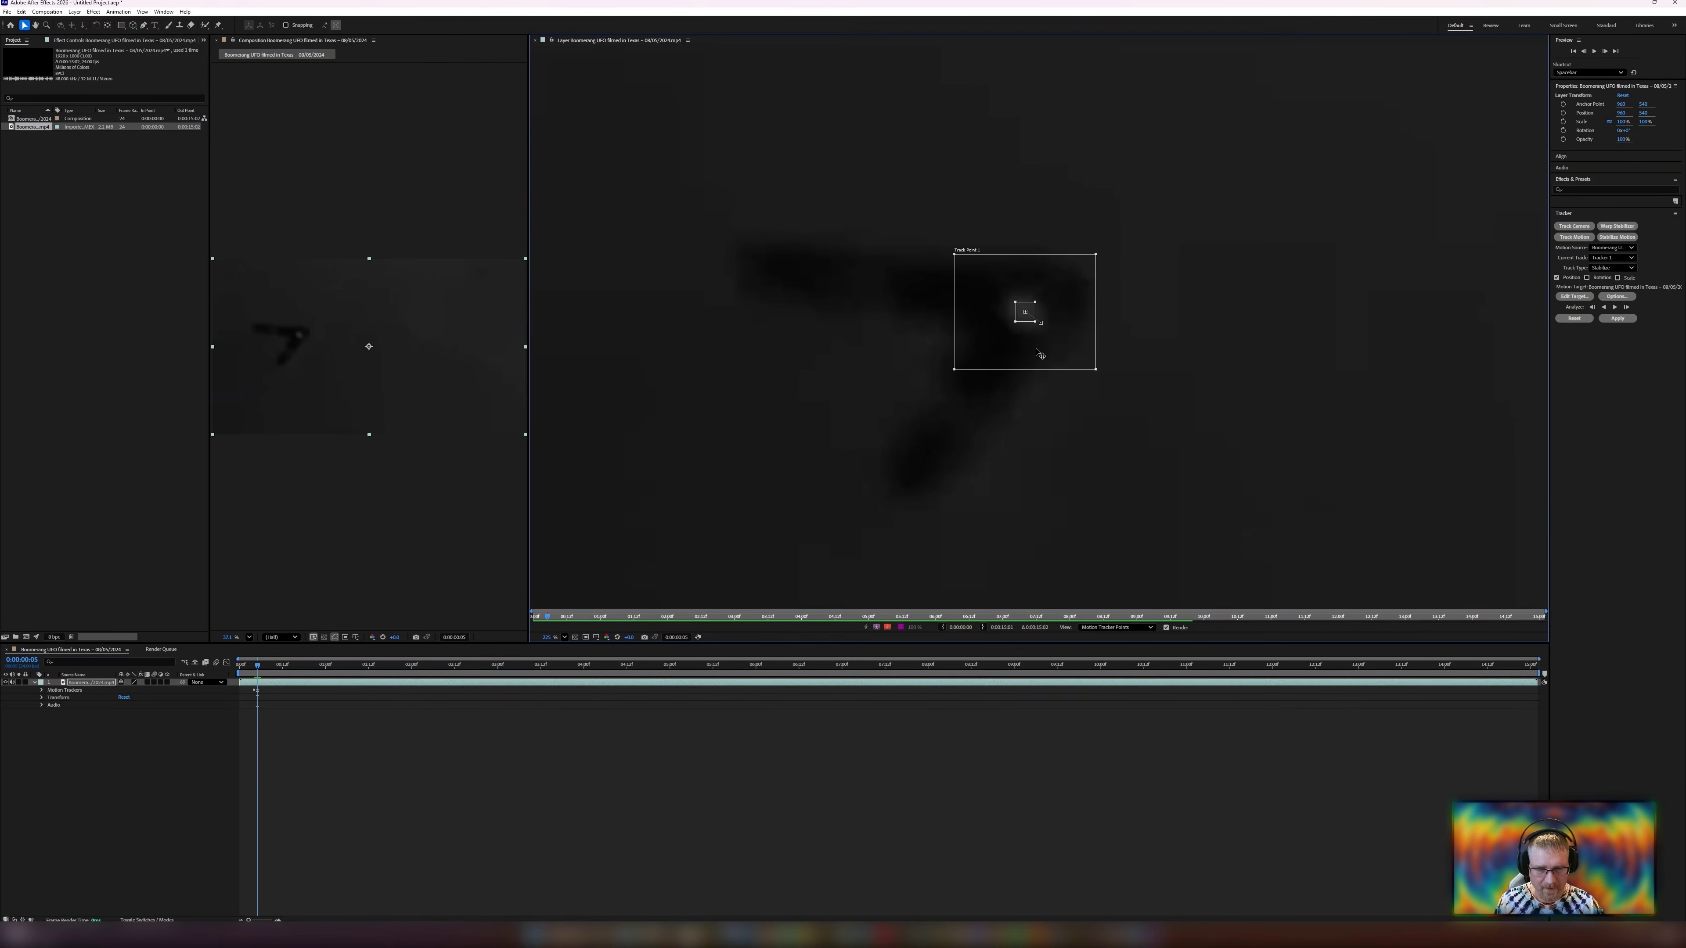
key("Down")
key("Down")
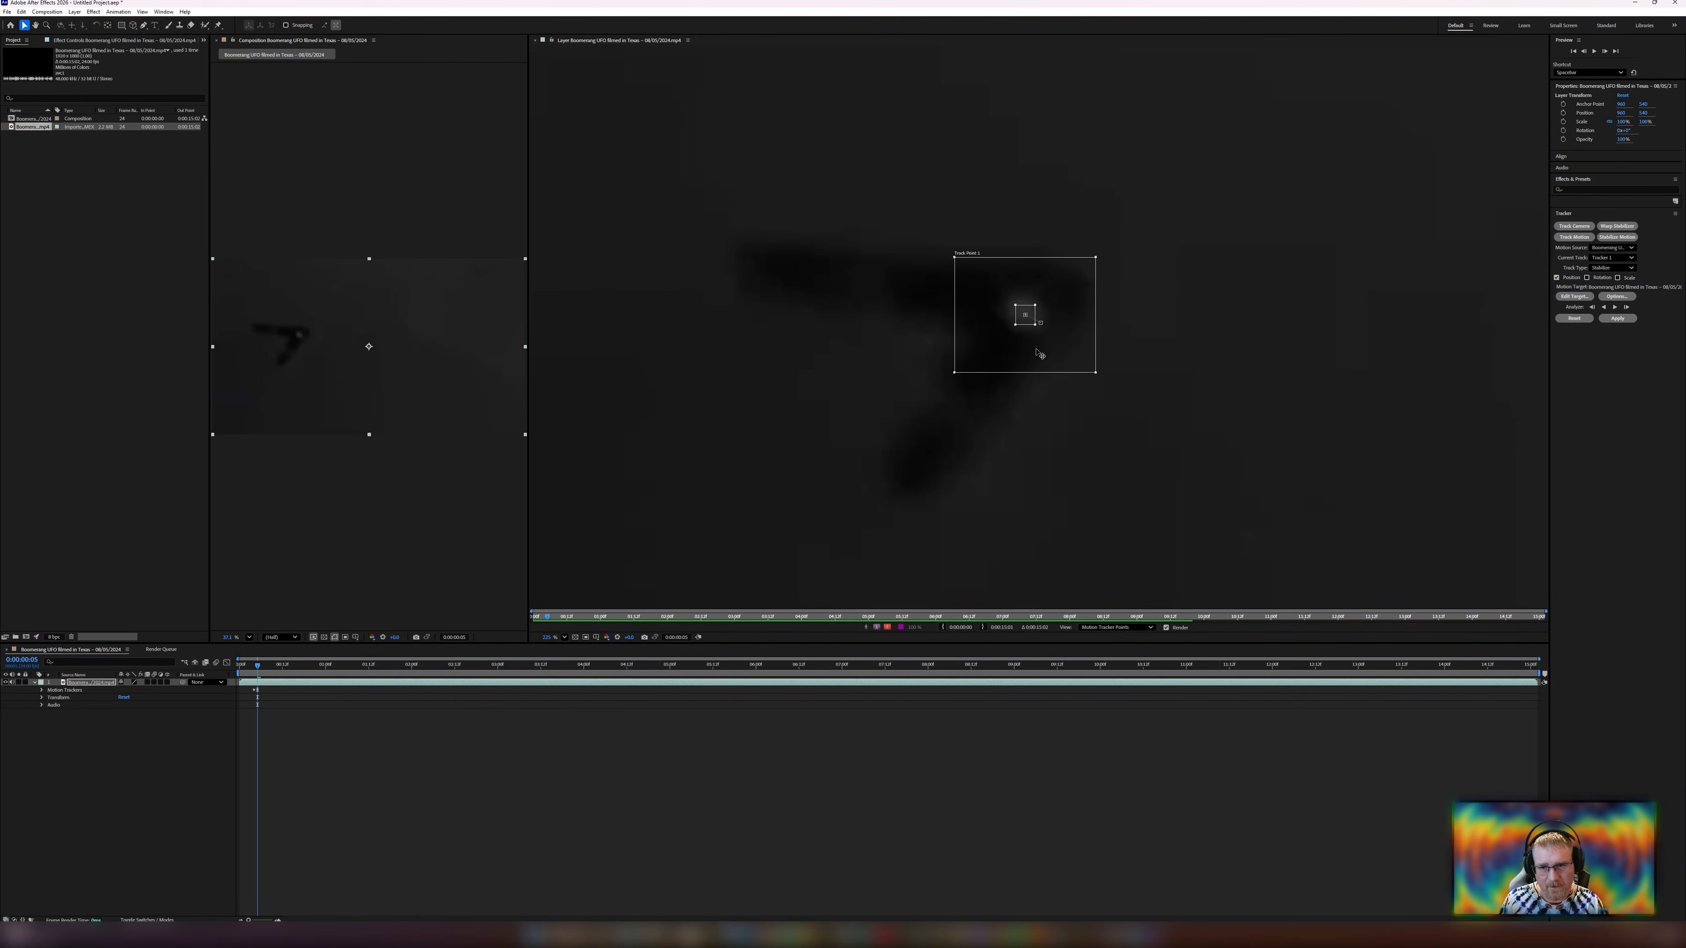
key("Up")
key("Up")
key("Up")
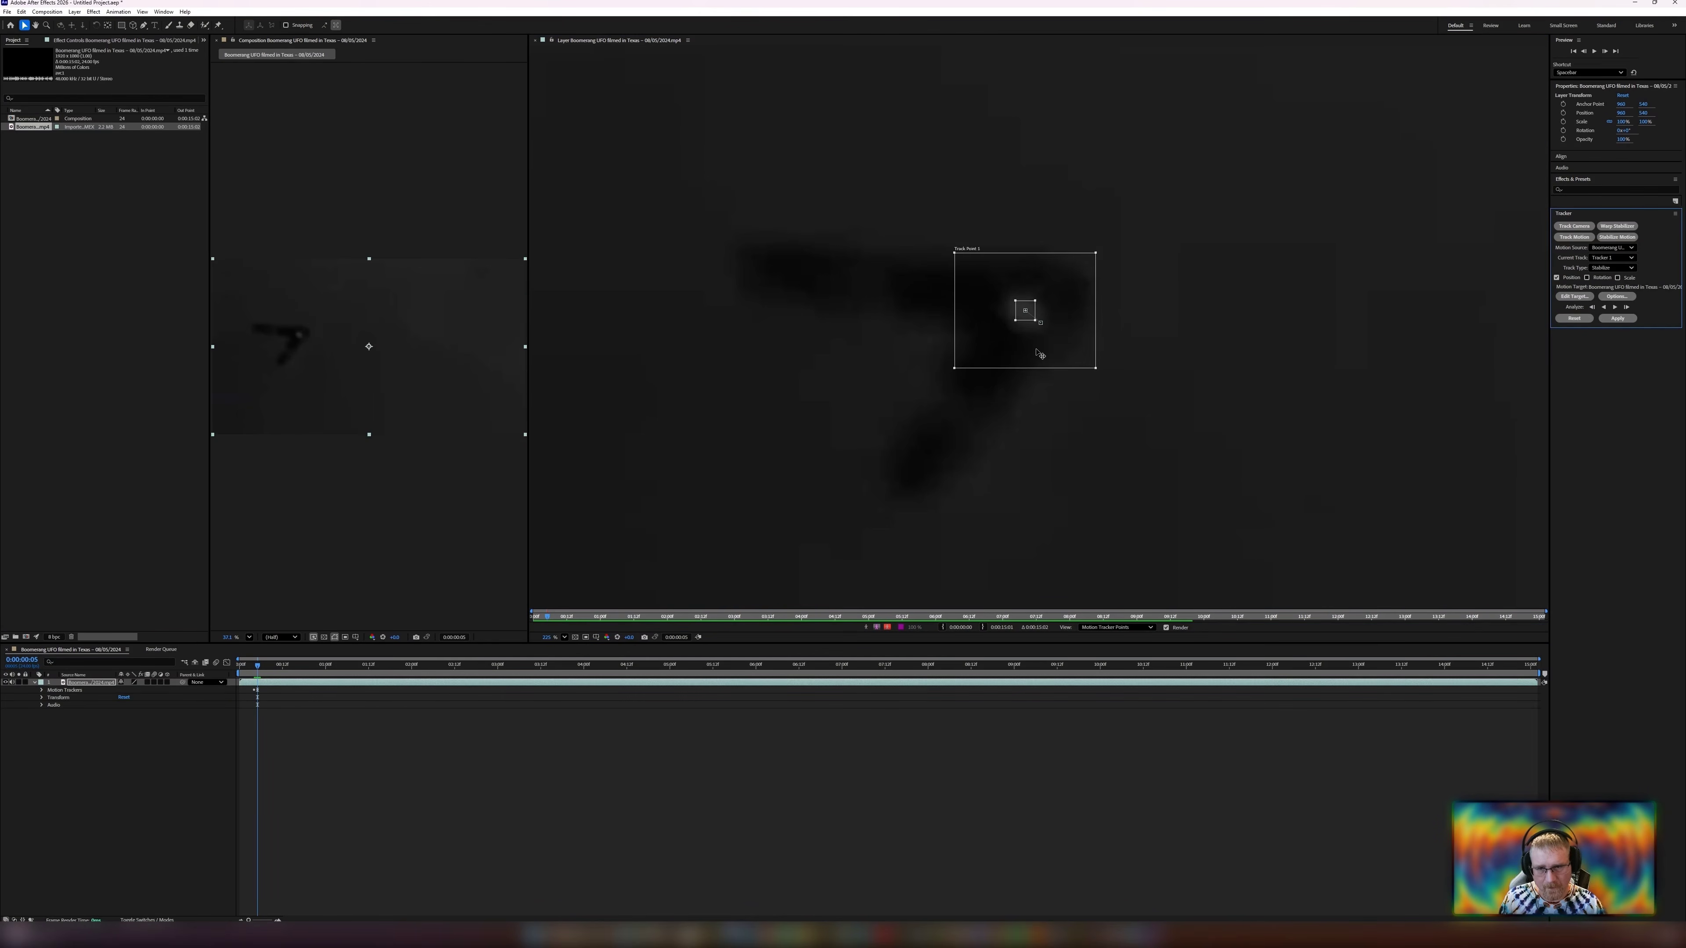
key("Down")
key("Right")
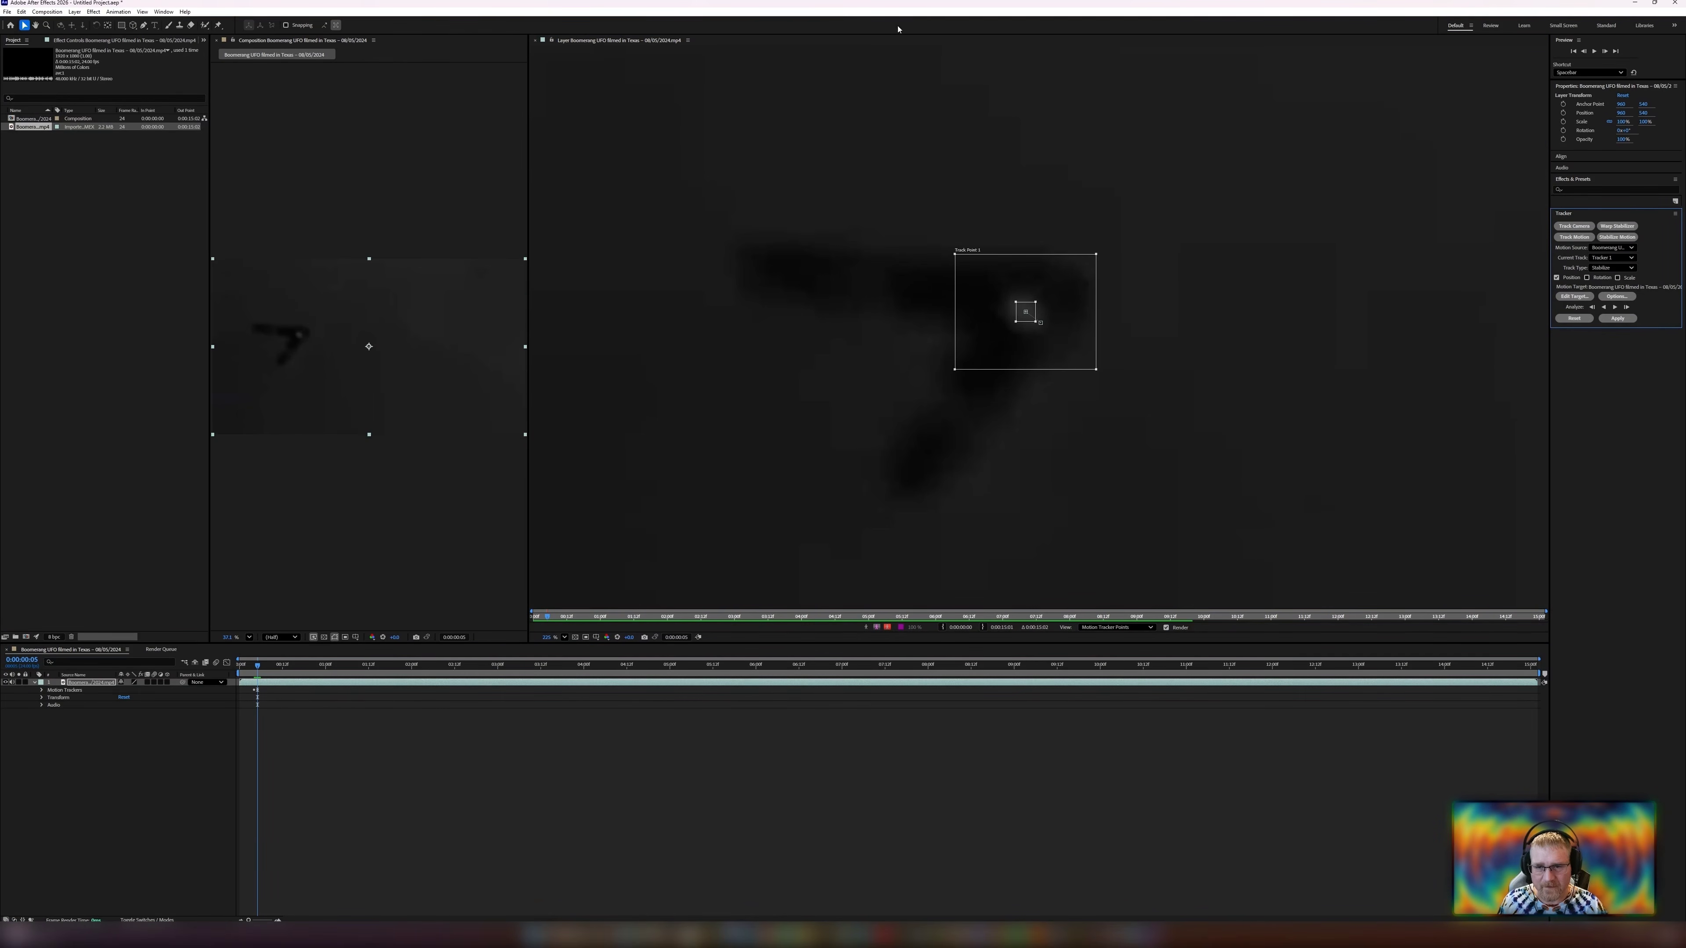
Analyze one more frame forward and nudge the track point back onto the UFO.
left_click(1625, 307)
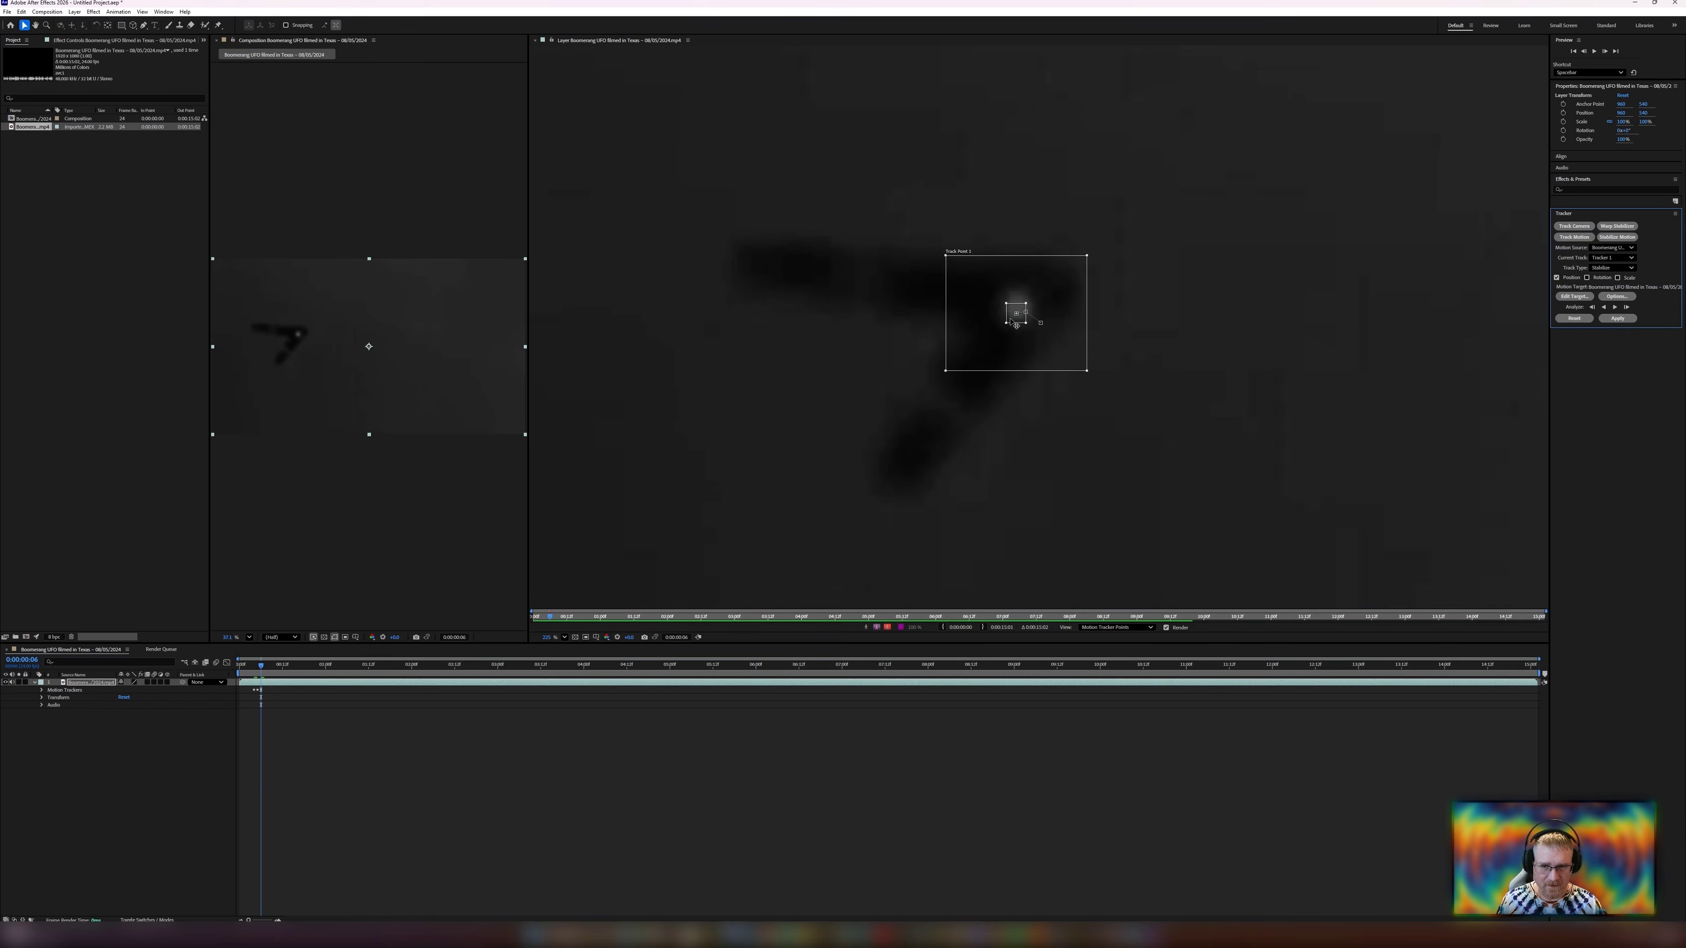
key("Up")
key("Up")
key("Up")
key("Up")
key("Up")
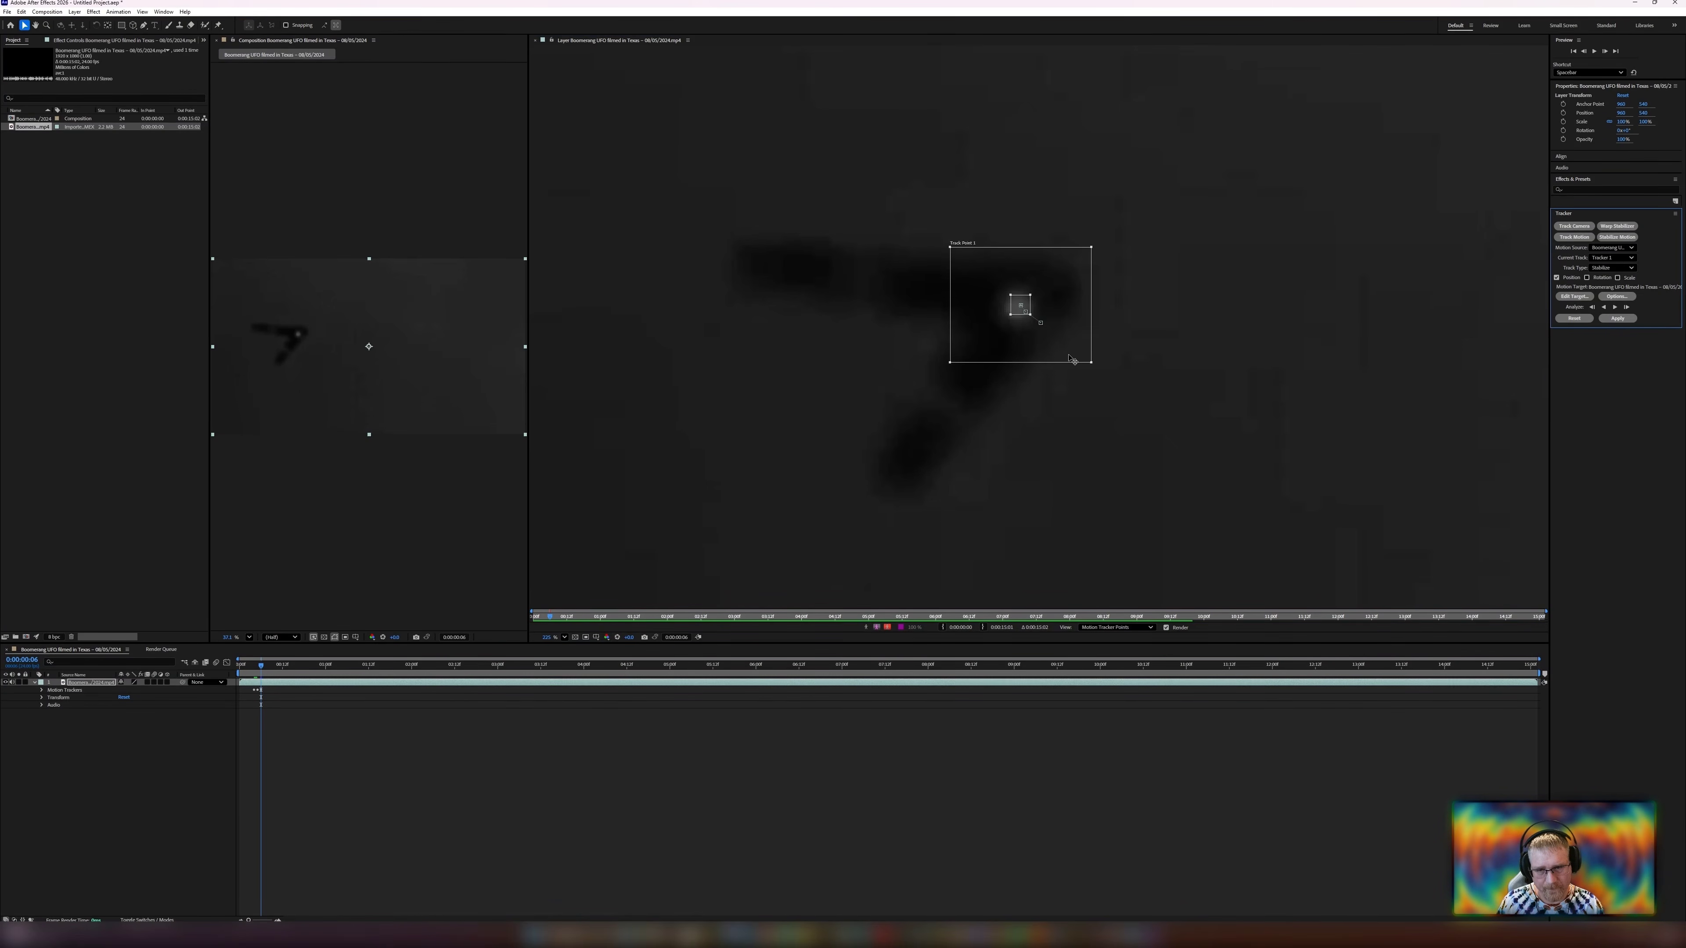
key("Right")
key("Right")
key("Down")
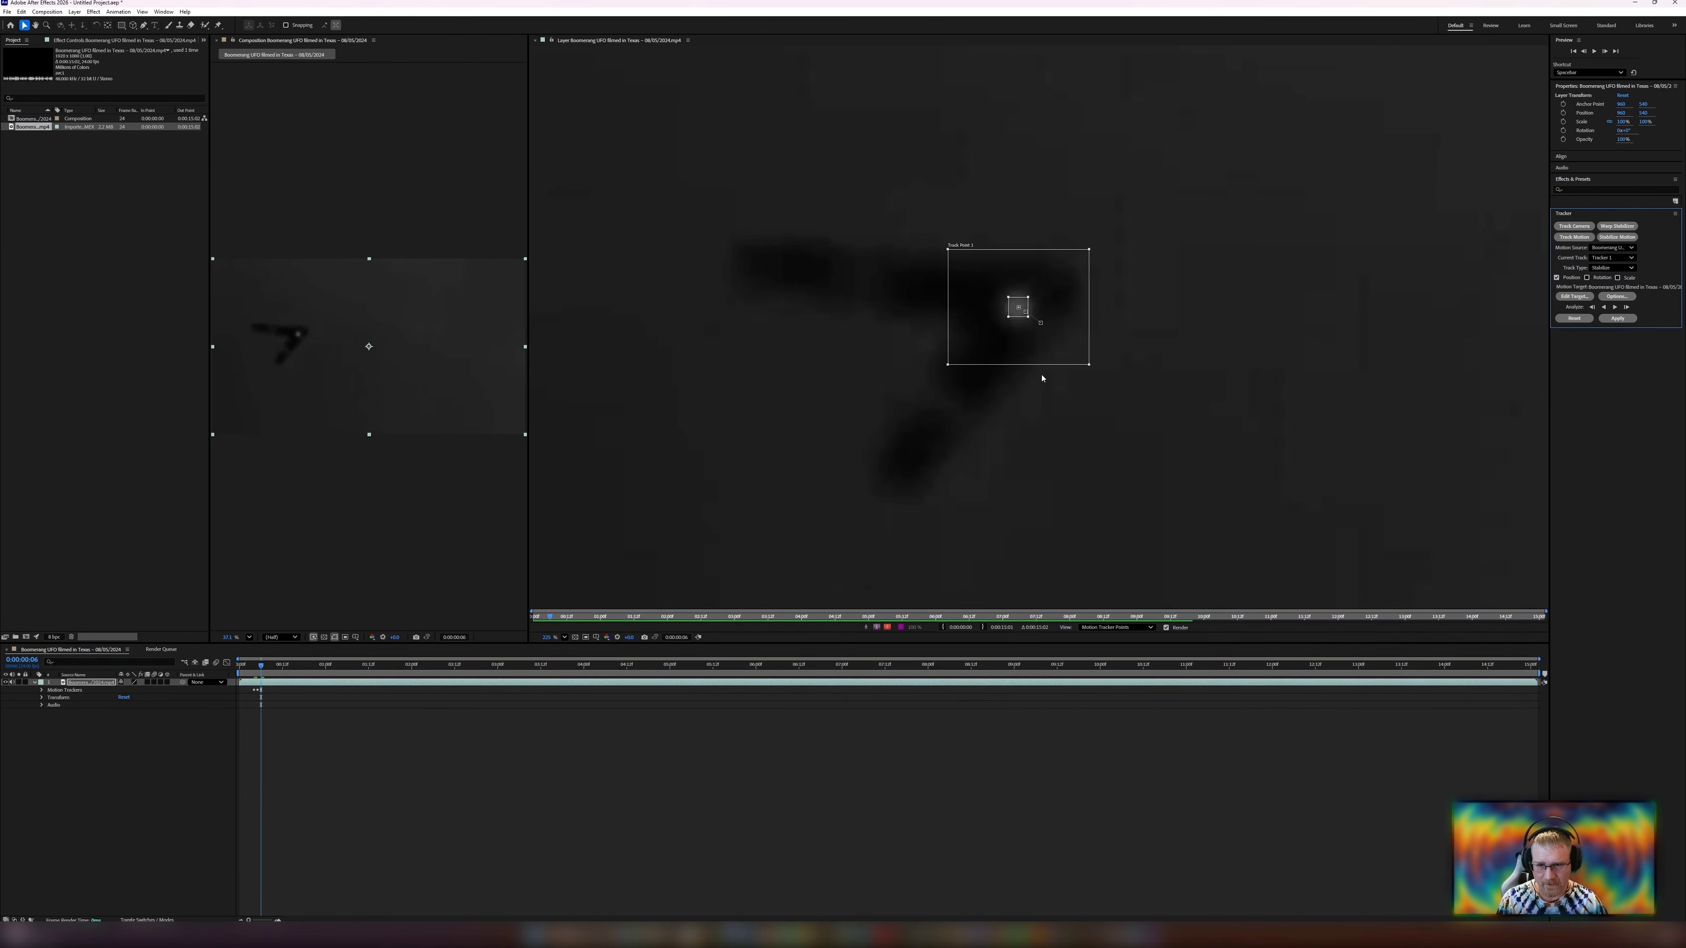
Advance one frame and nudge the track point to center it on the UFO.
key("Page_Down")
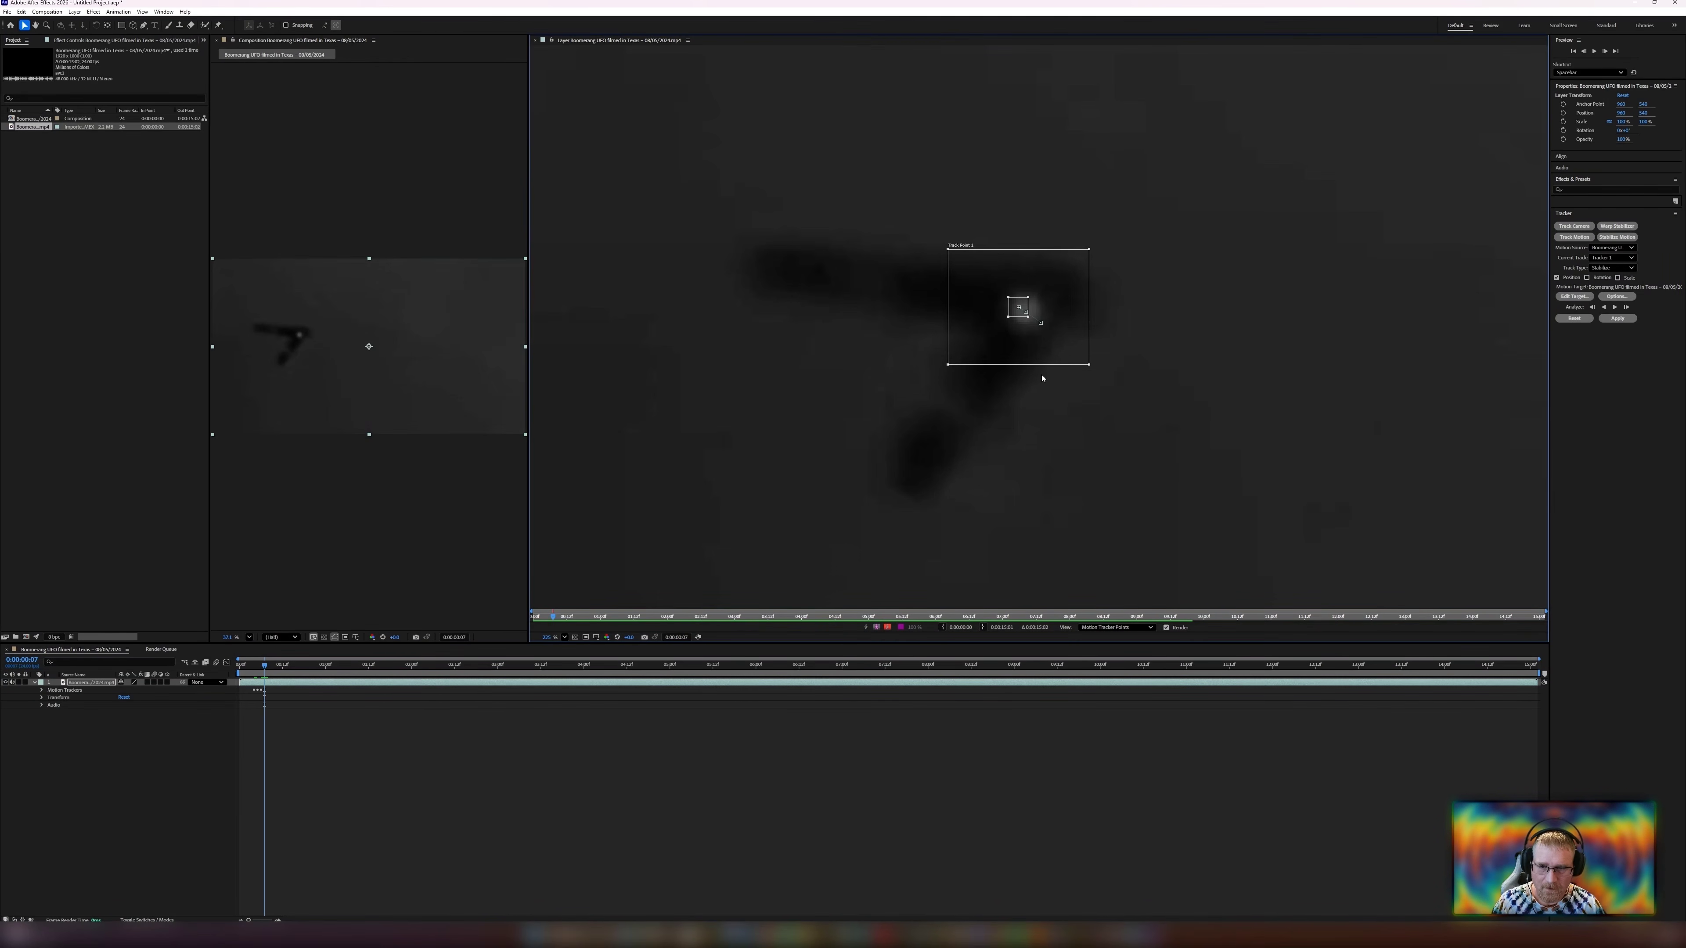
key("Right")
key("Right")
key("Right")
key("Right")
key("Right")
key("Right")
key("Right")
key("Right")
key("Down")
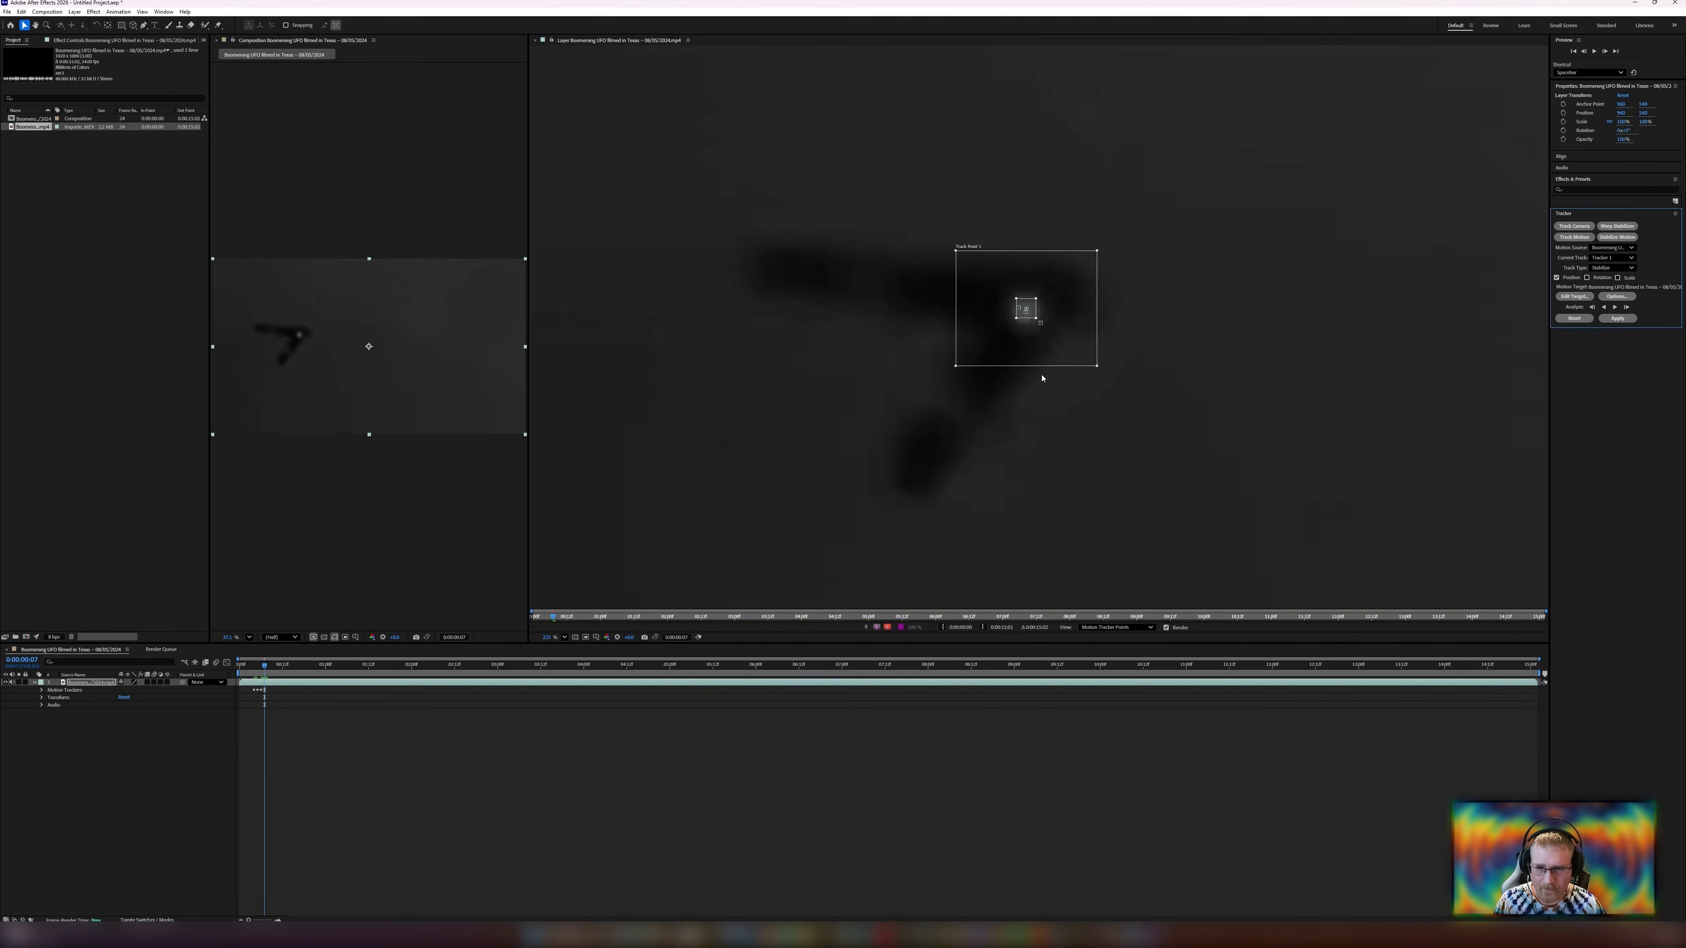
key("Left")
key("Down")
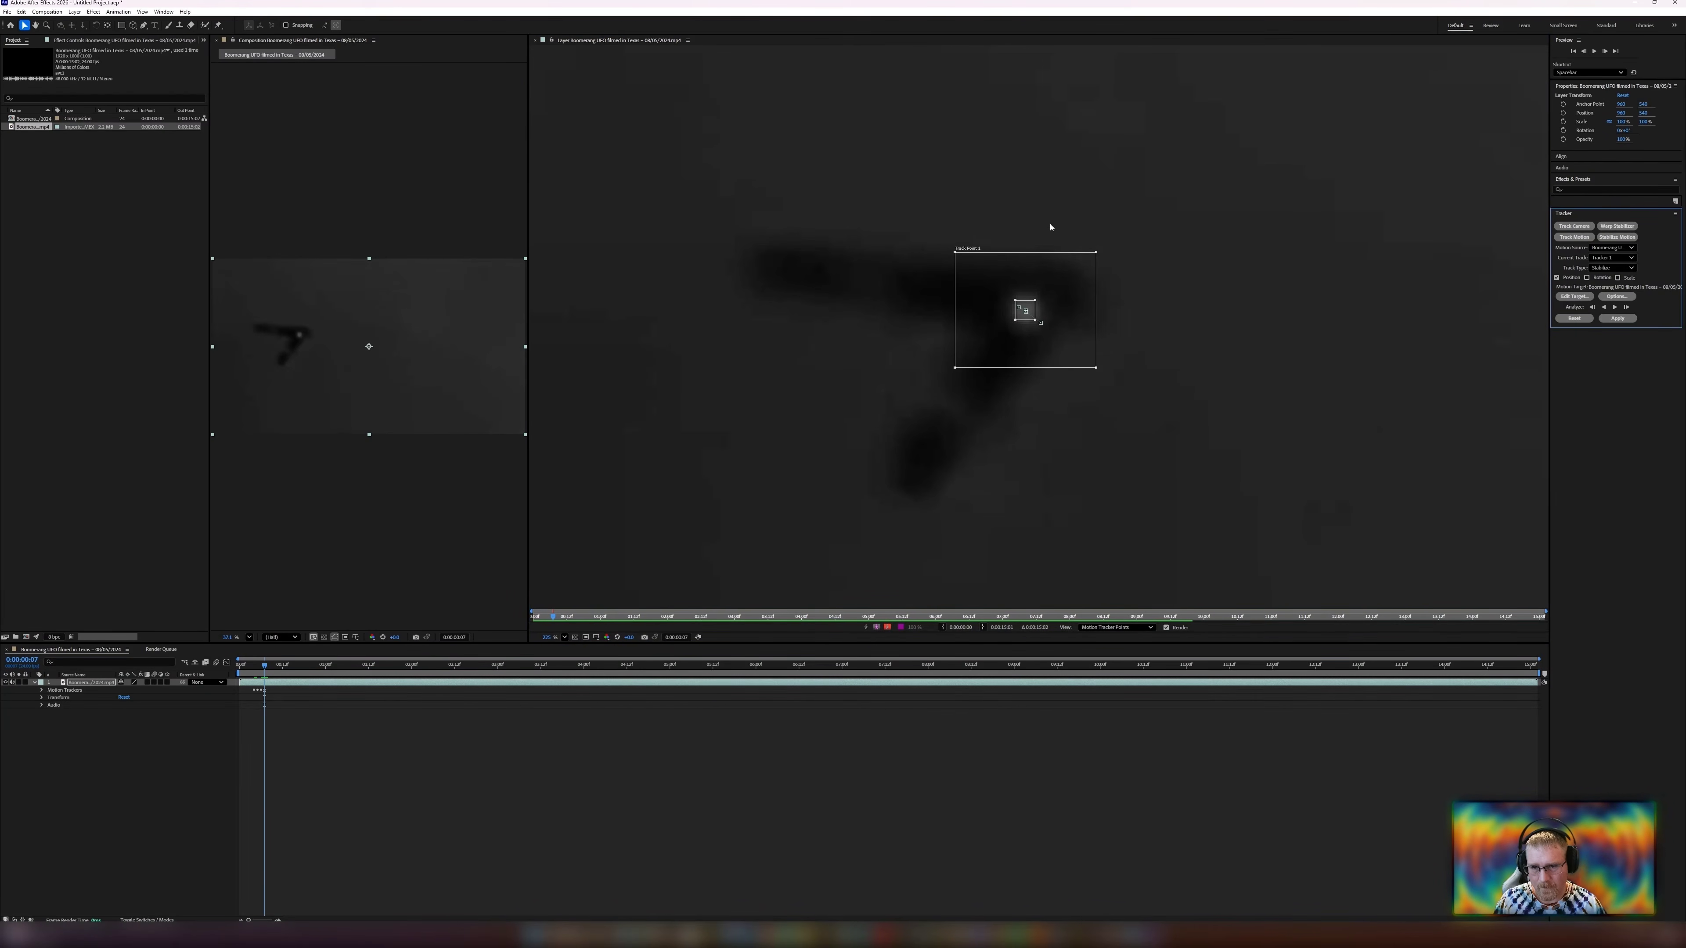
Advance another frame, reposition the track point and its search region on the UFO, and analyze one frame forward.
key("Page_Down")
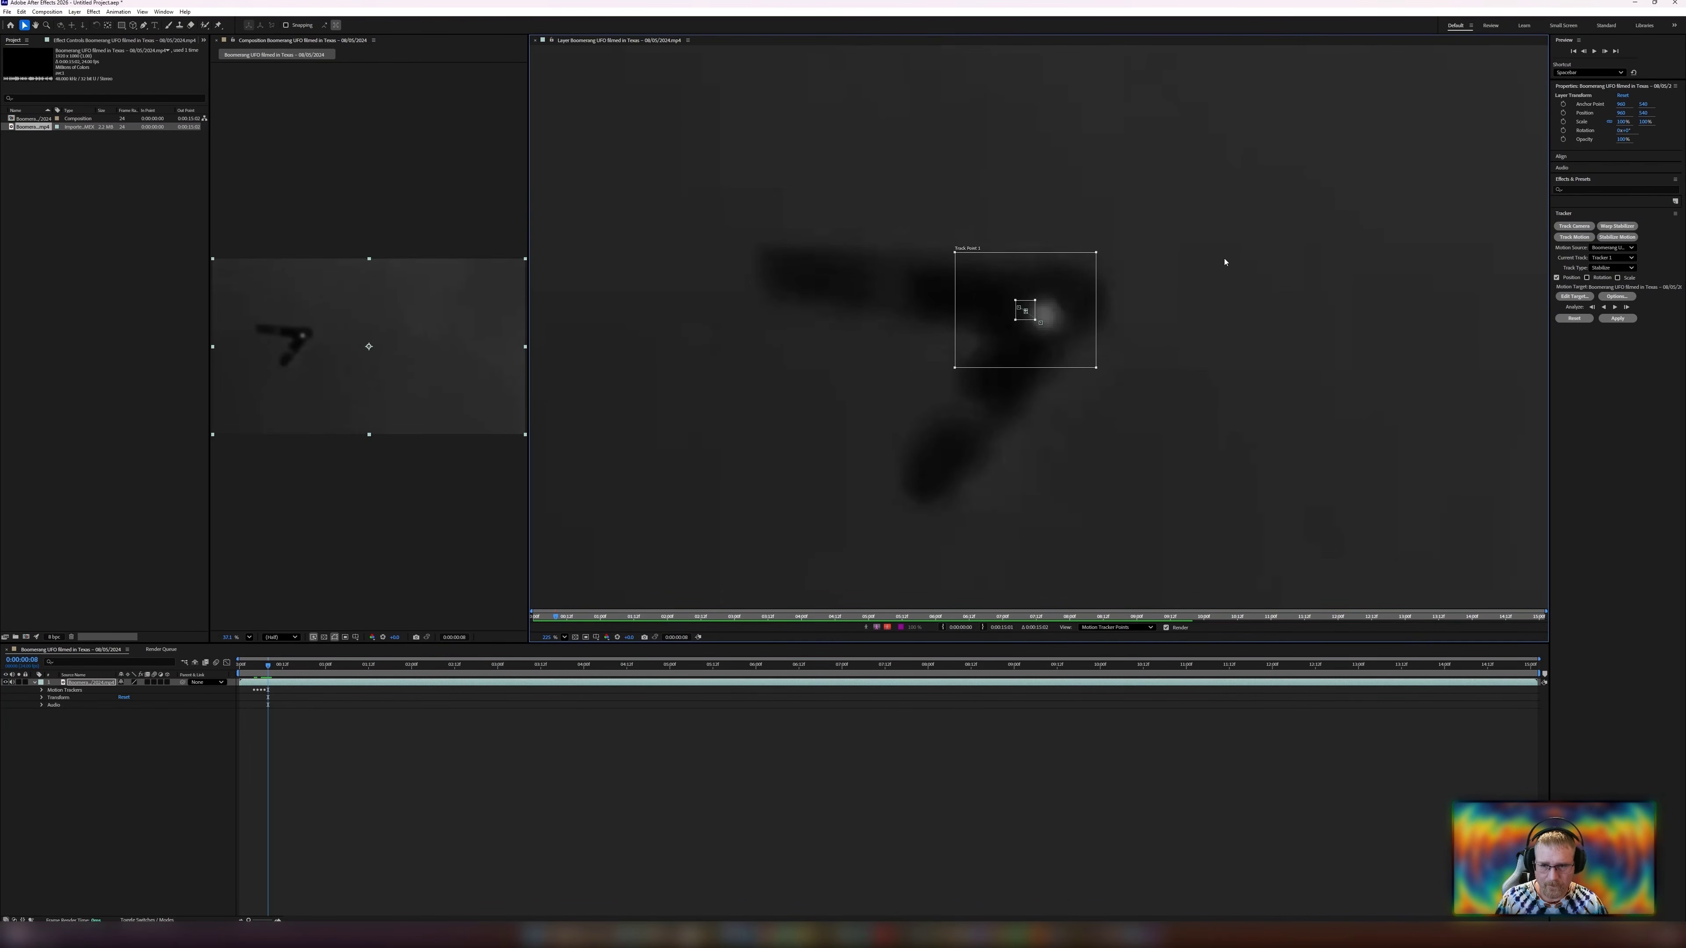
left_click_drag(1073, 357, 1090, 361)
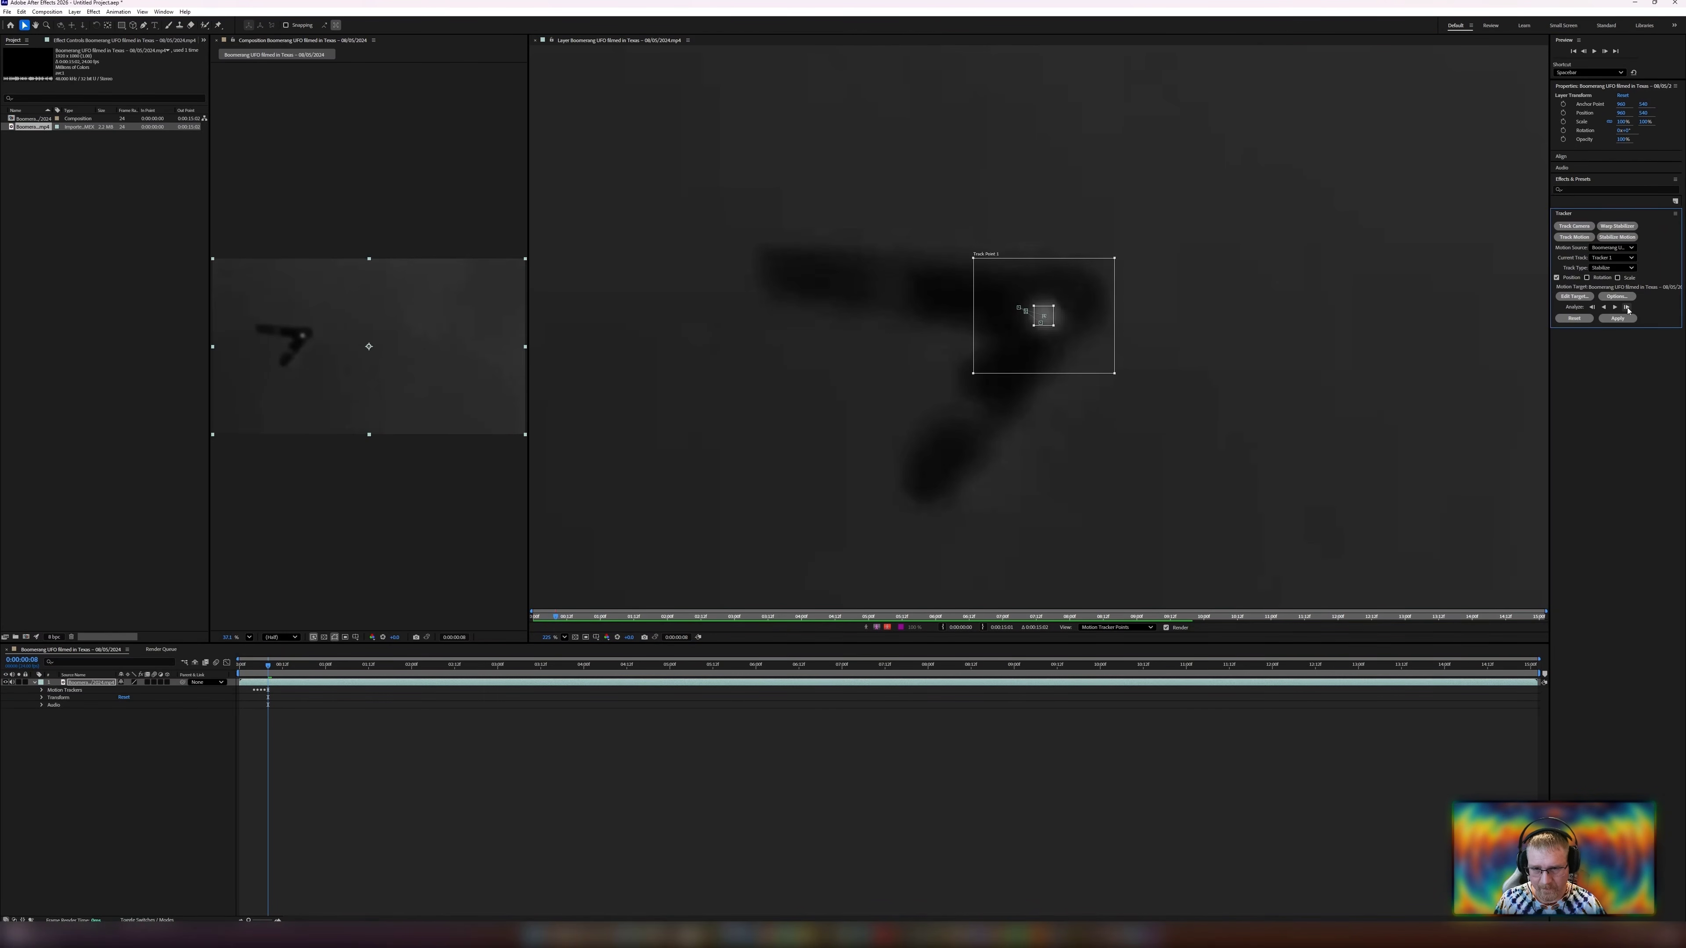
scroll(1025, 324, "up", 5)
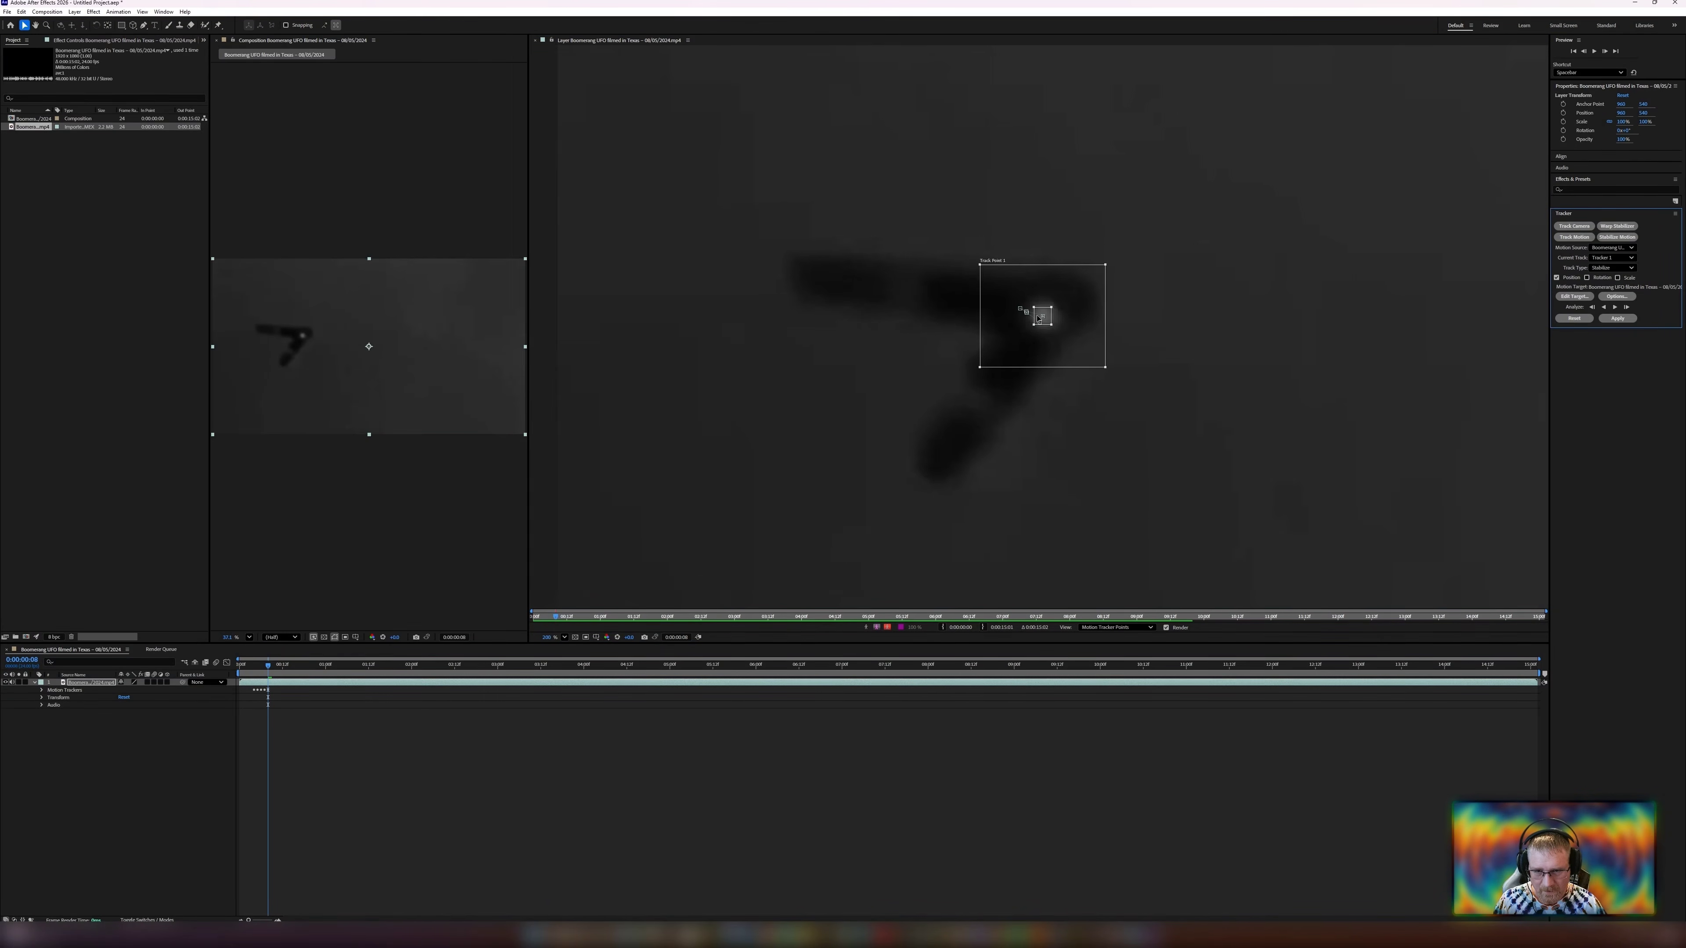
scroll(1027, 324, "up", 2)
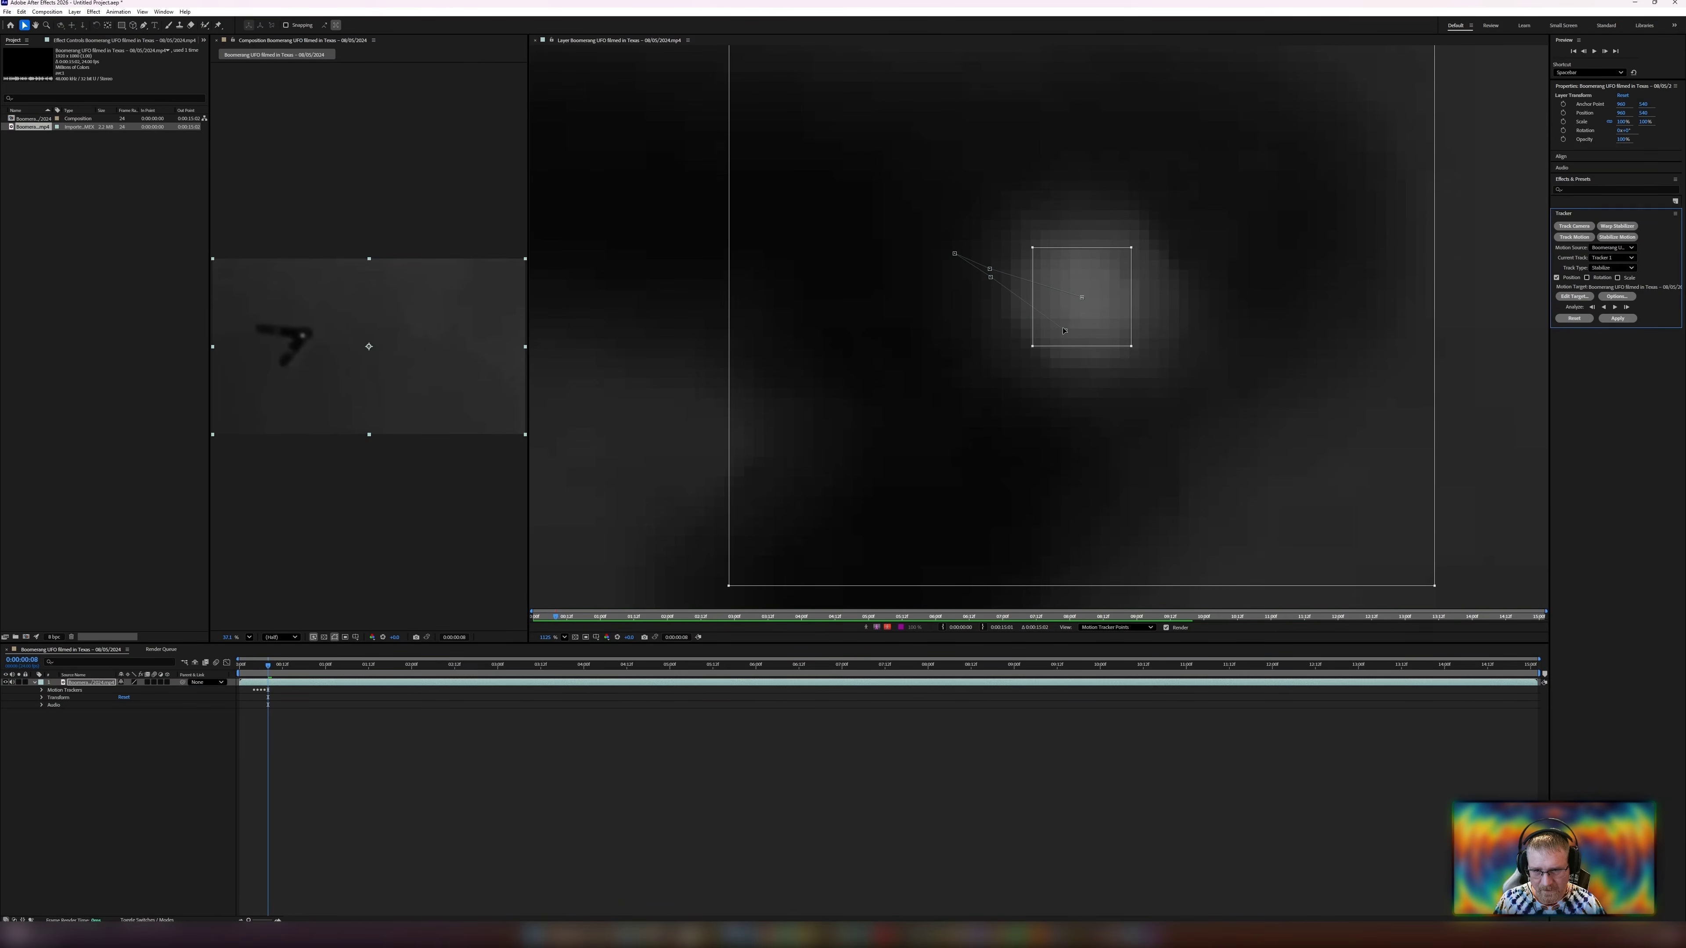
scroll(1051, 309, "down", 4)
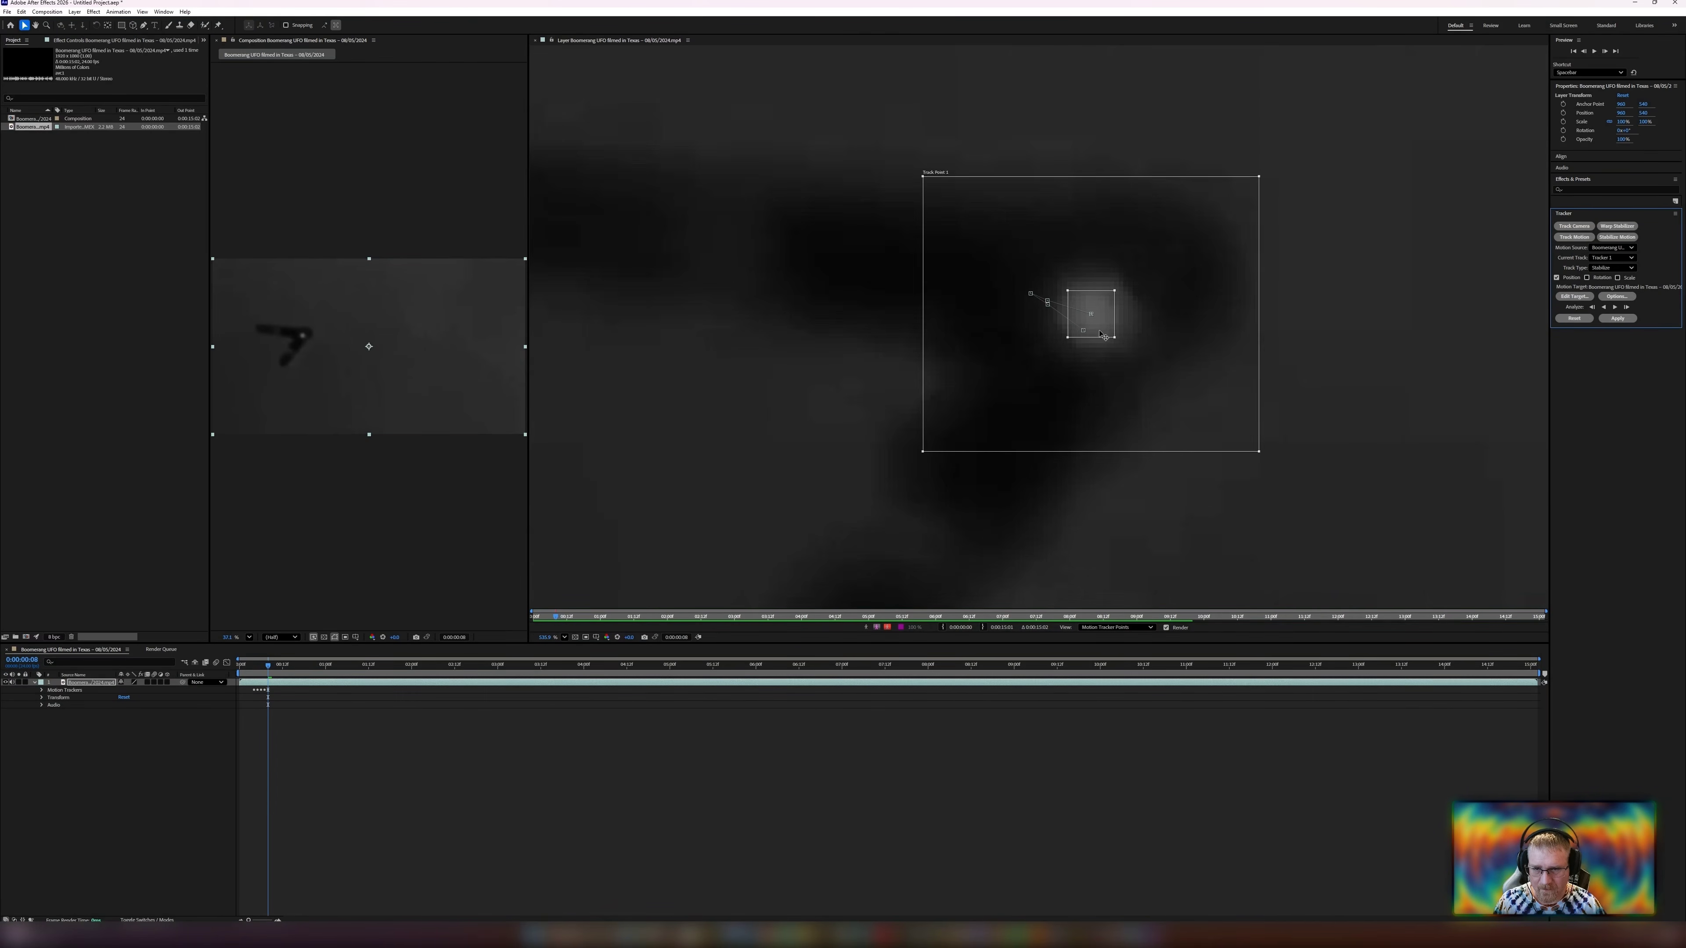
left_click_drag(918, 407, 961, 403)
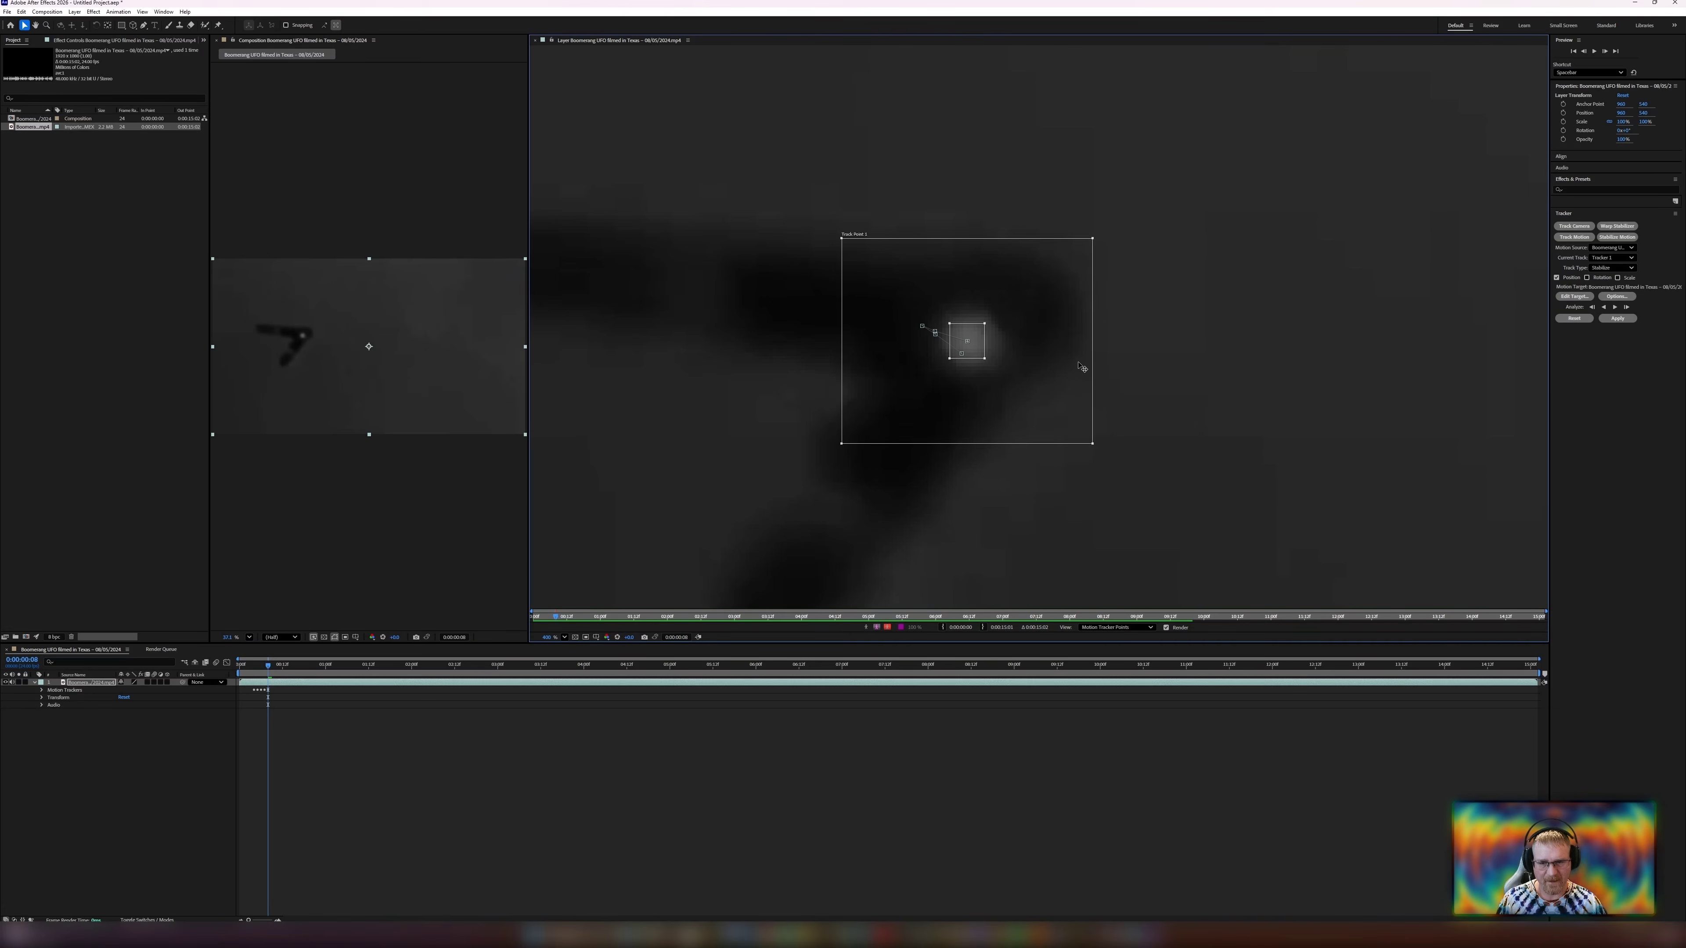
left_click(1626, 307)
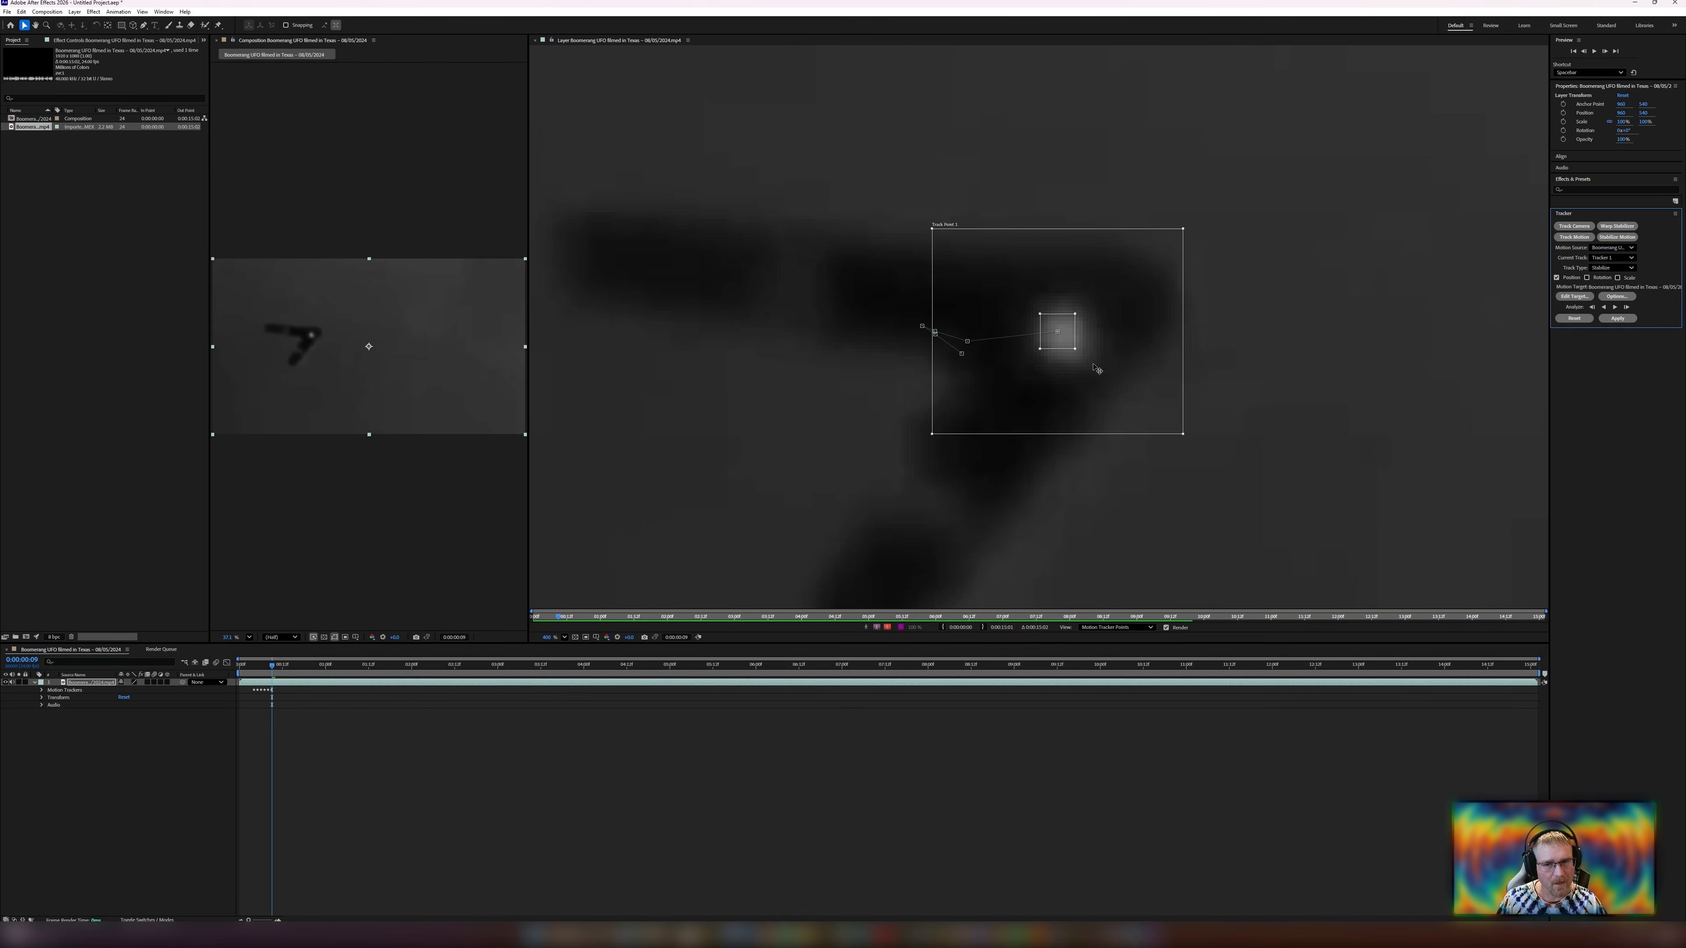
Nudge the track point onto the UFO again and analyze forward by one frame.
left_click(1181, 392)
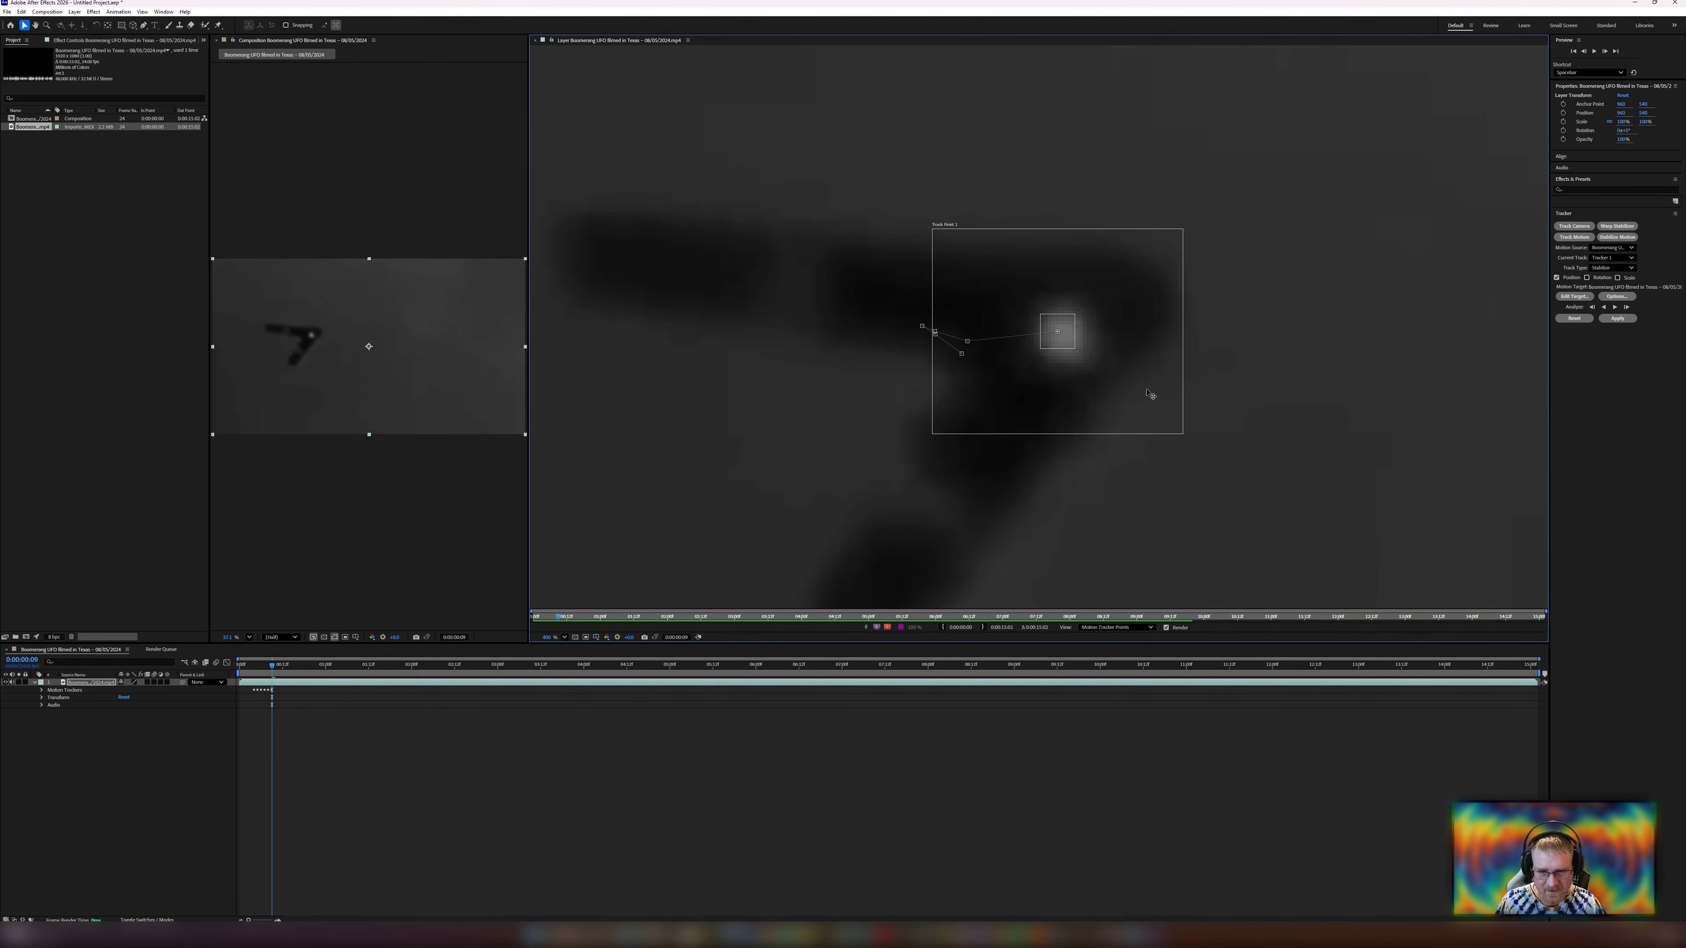
key("Right")
key("Right")
key("Right")
key("Down")
key("Down")
key("Down")
key("Down")
key("Down")
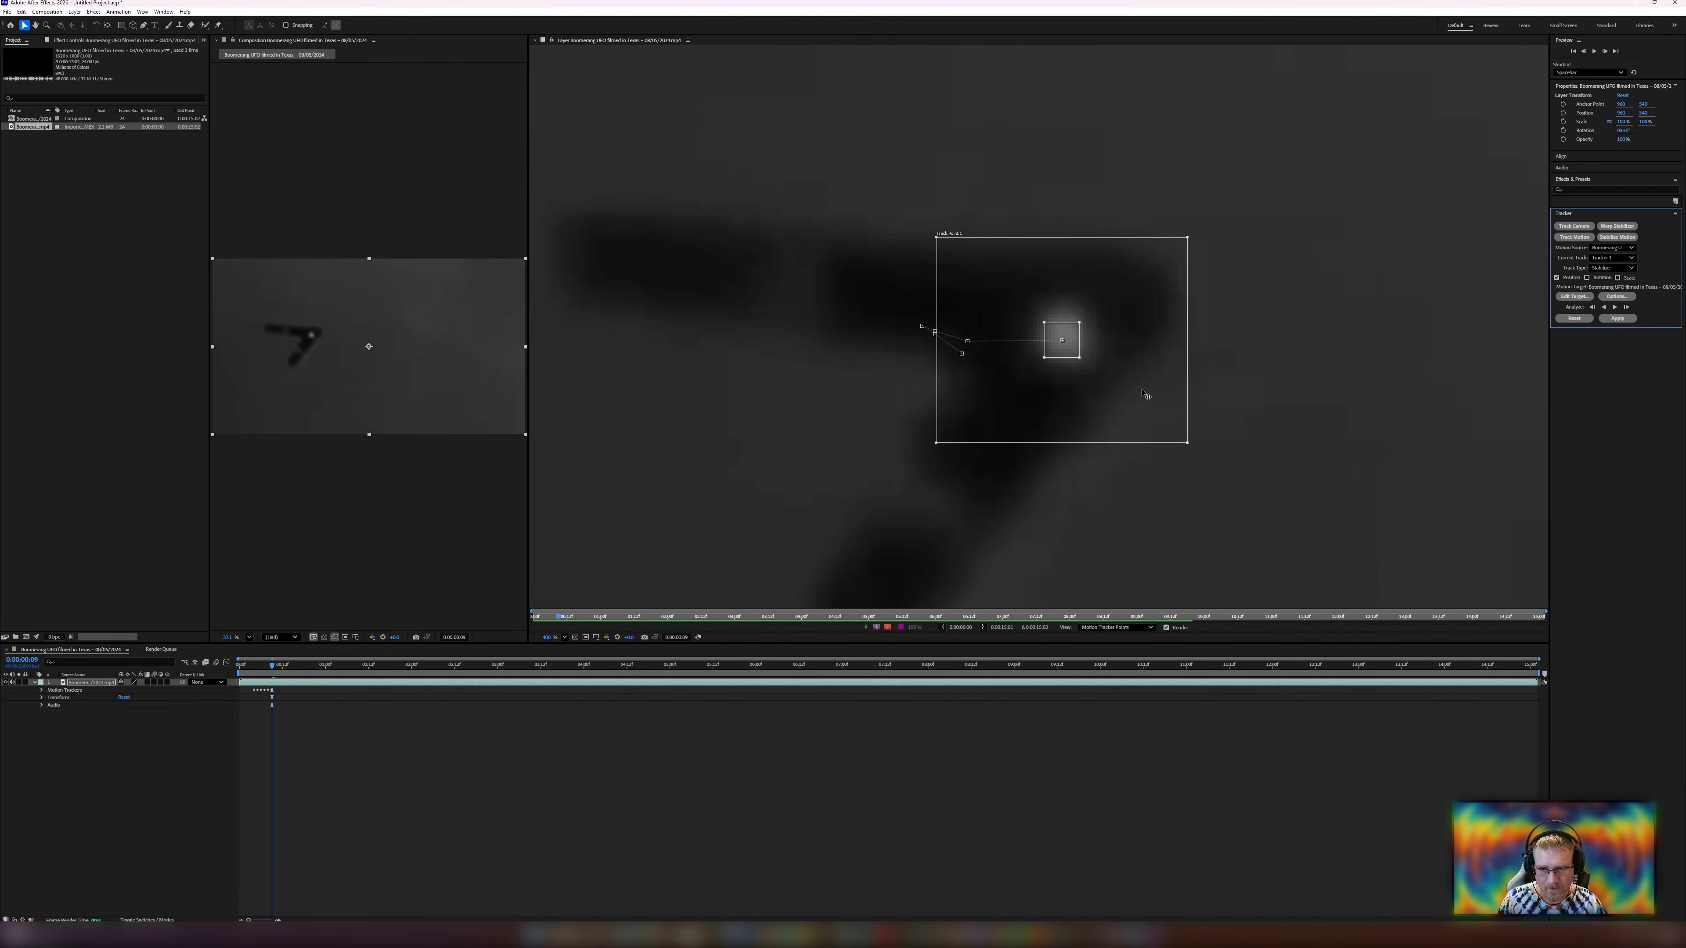
key("Up")
key("Up")
key("Up")
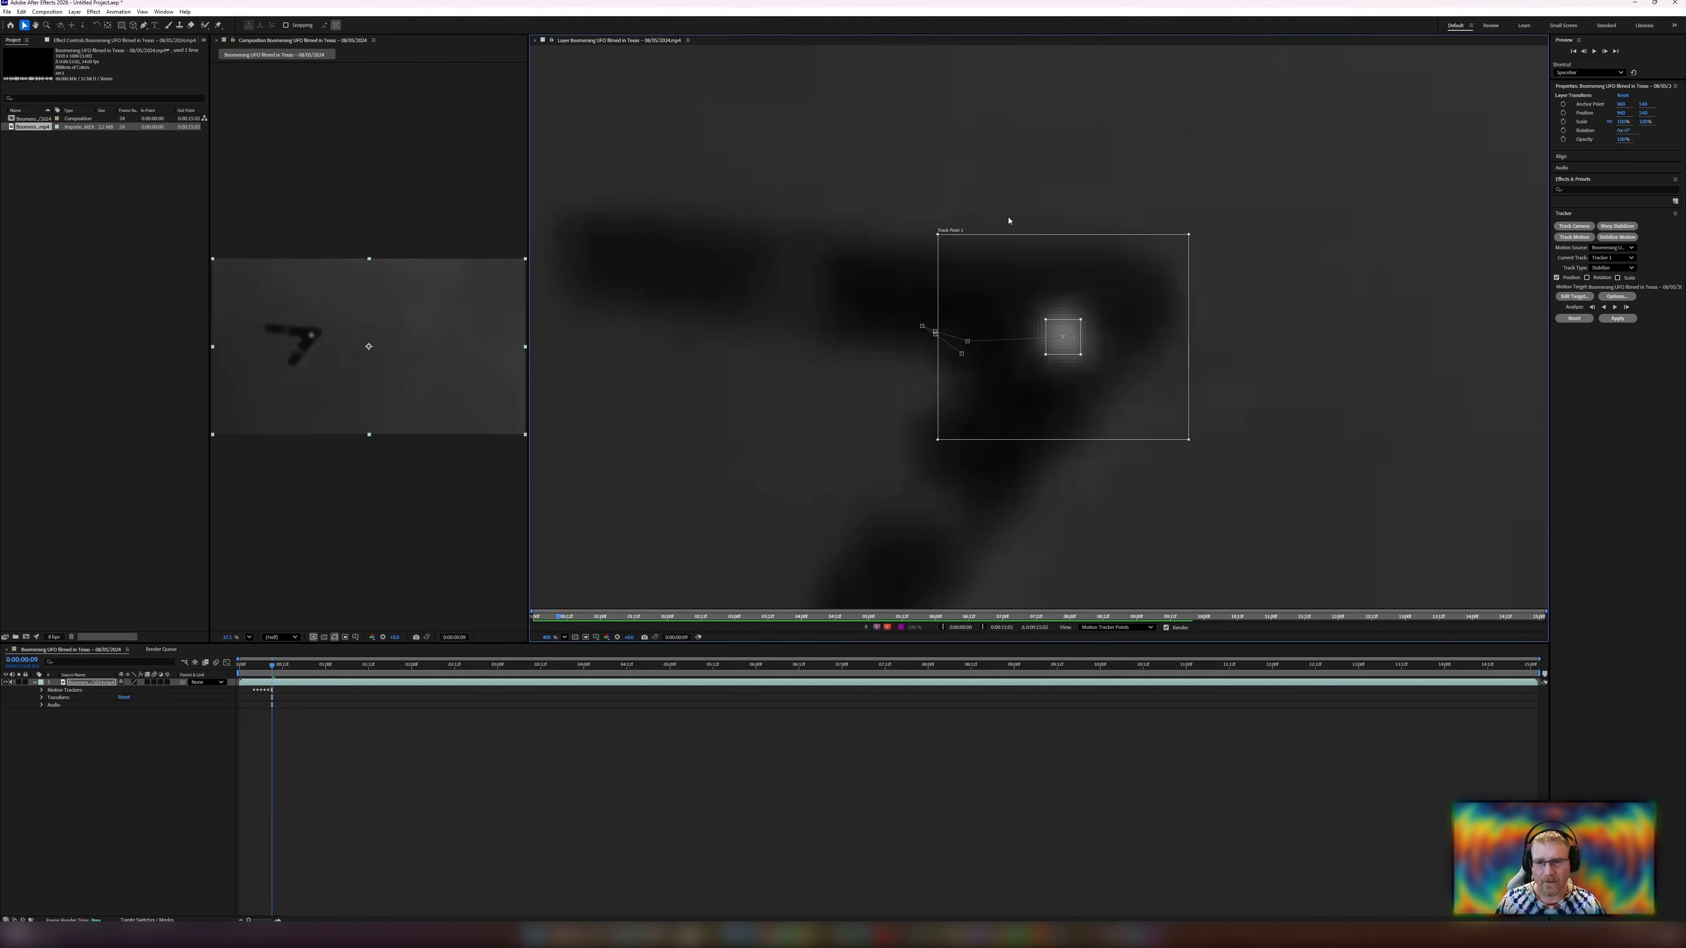
left_click(1626, 307)
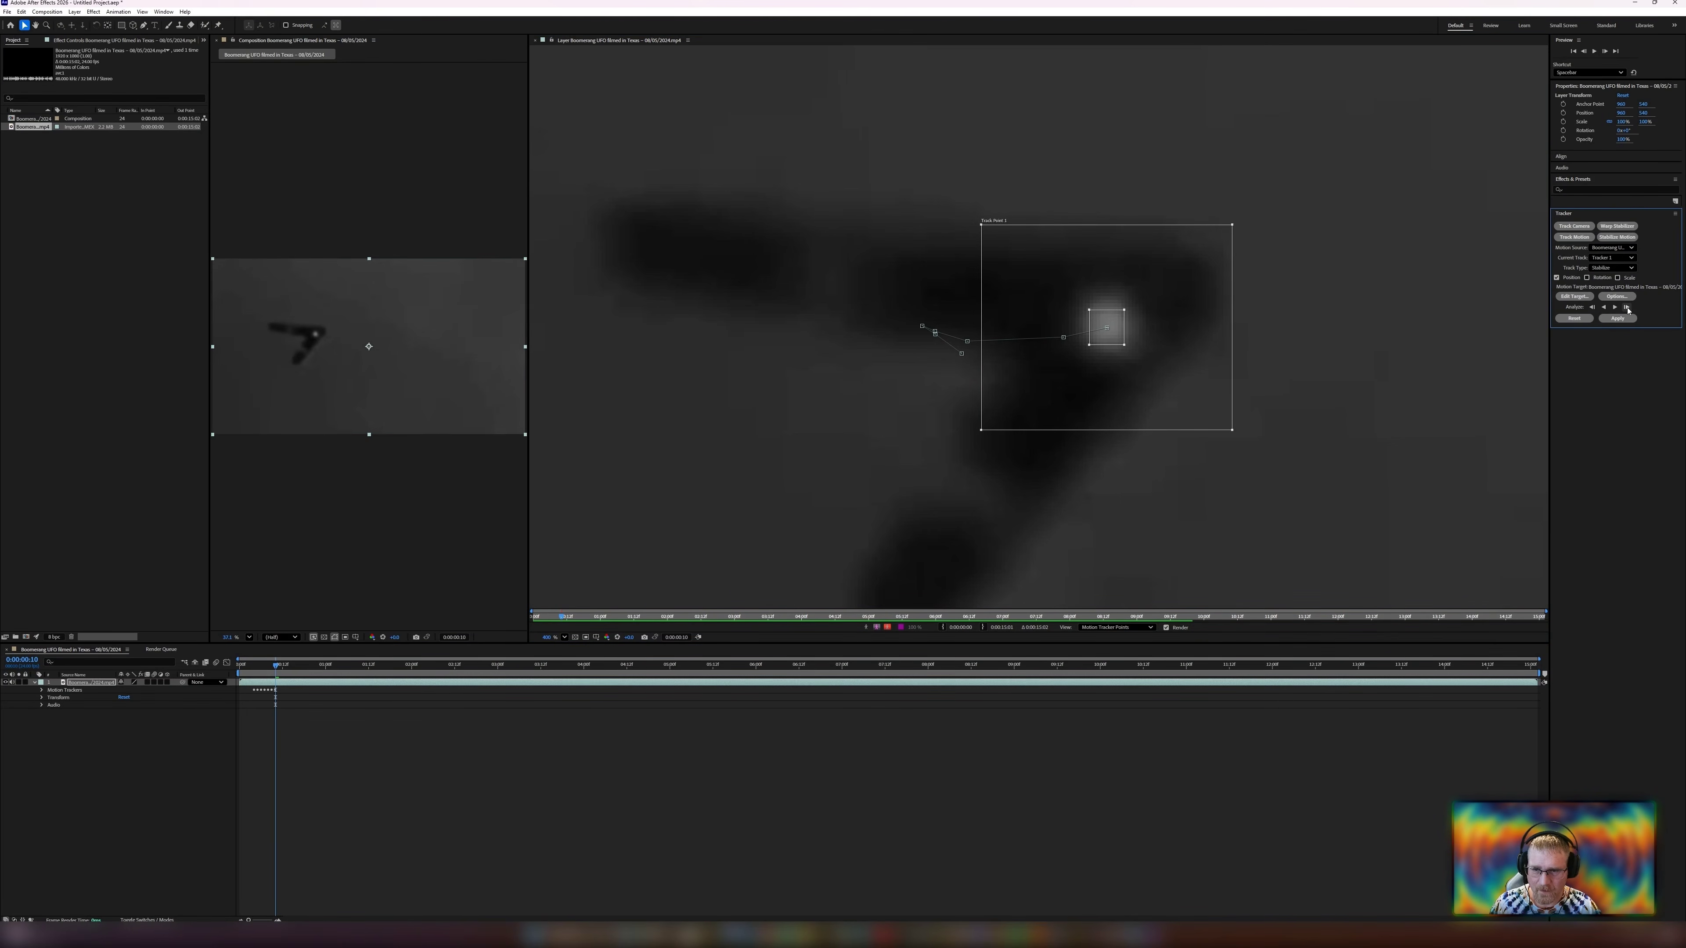
scroll(1260, 425, "down", 3)
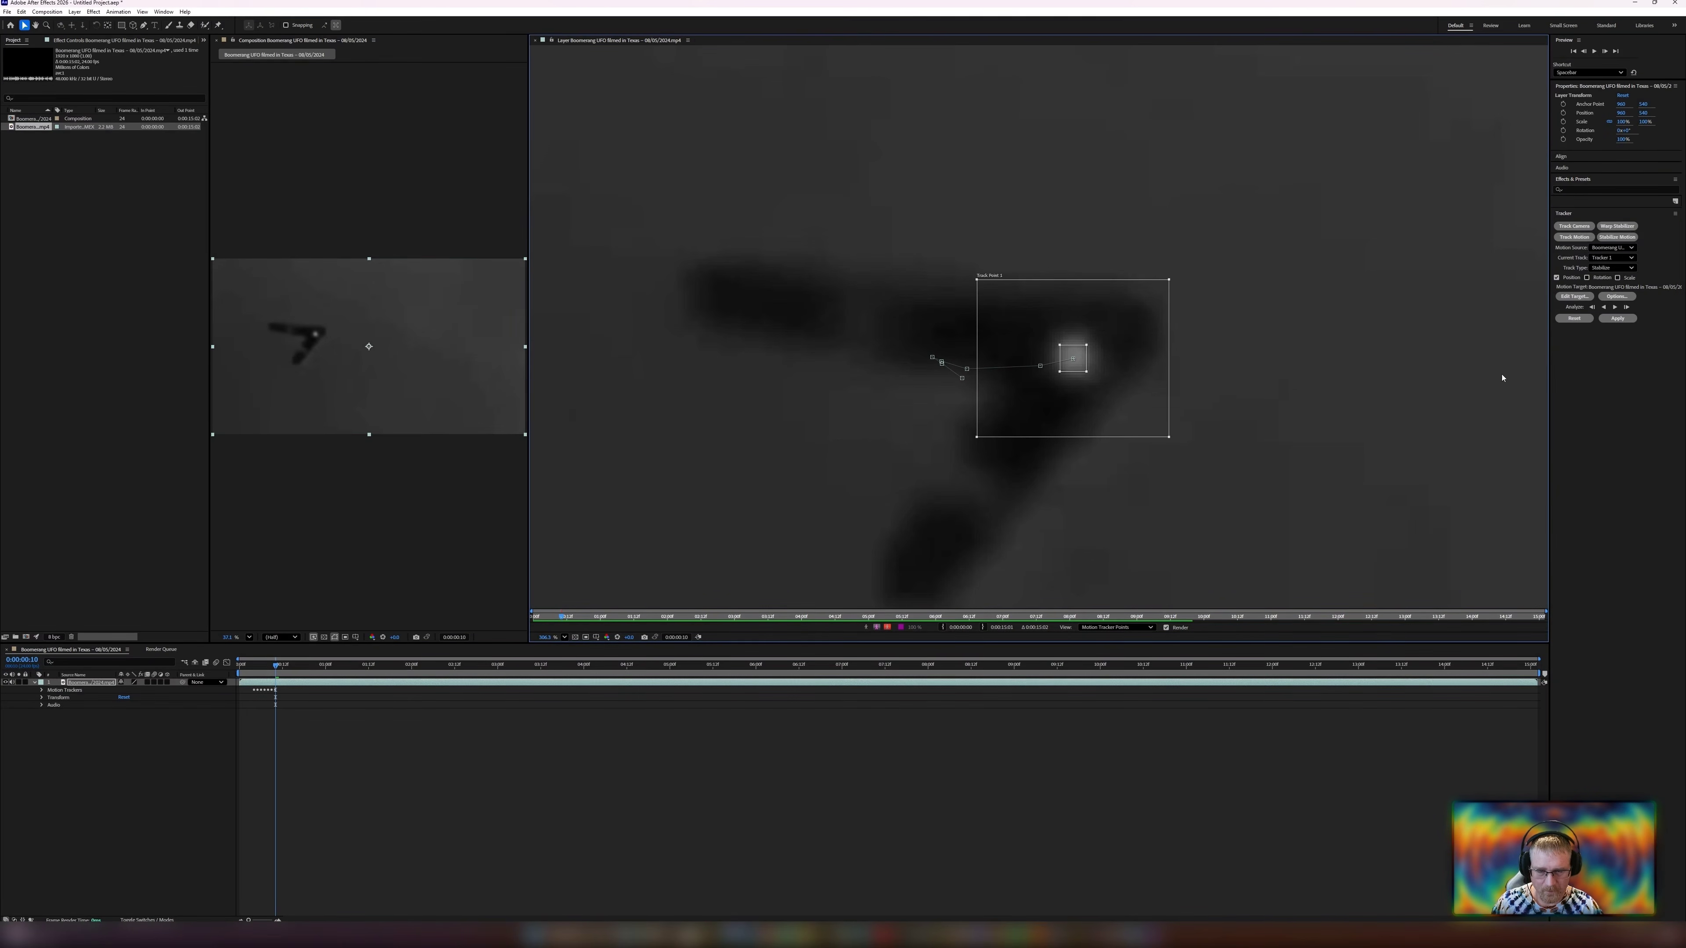
Analyze four more frames forward one frame at a time, keeping the track point on the UFO.
left_click(1626, 307)
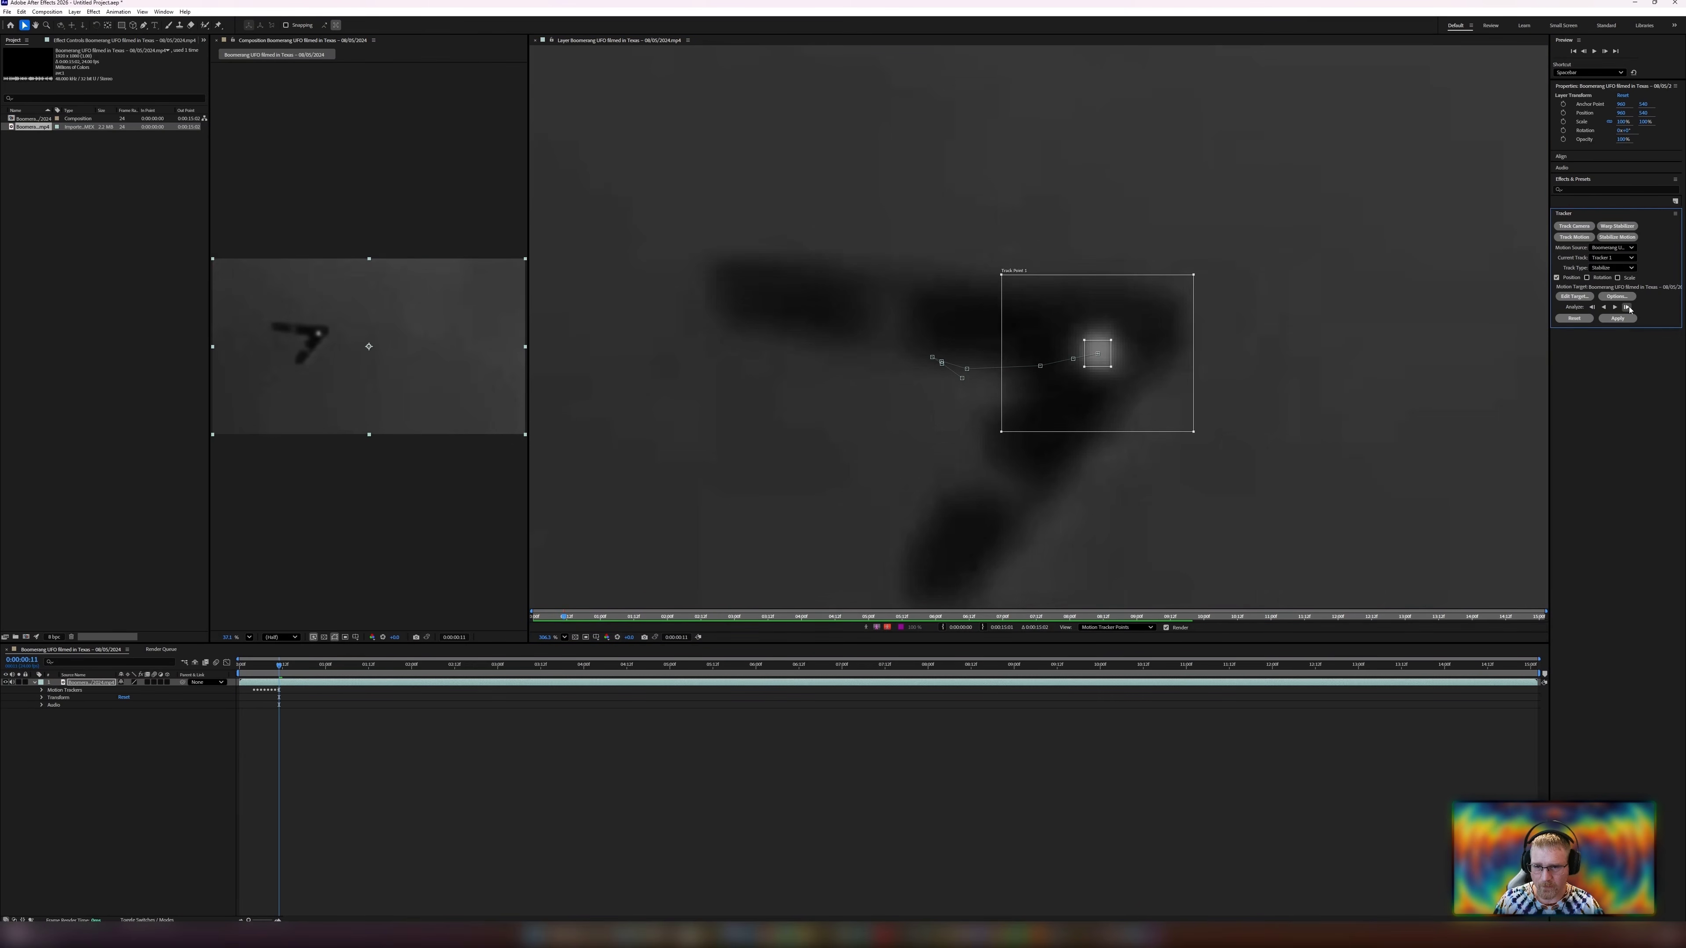
left_click(1626, 306)
left_click(1627, 307)
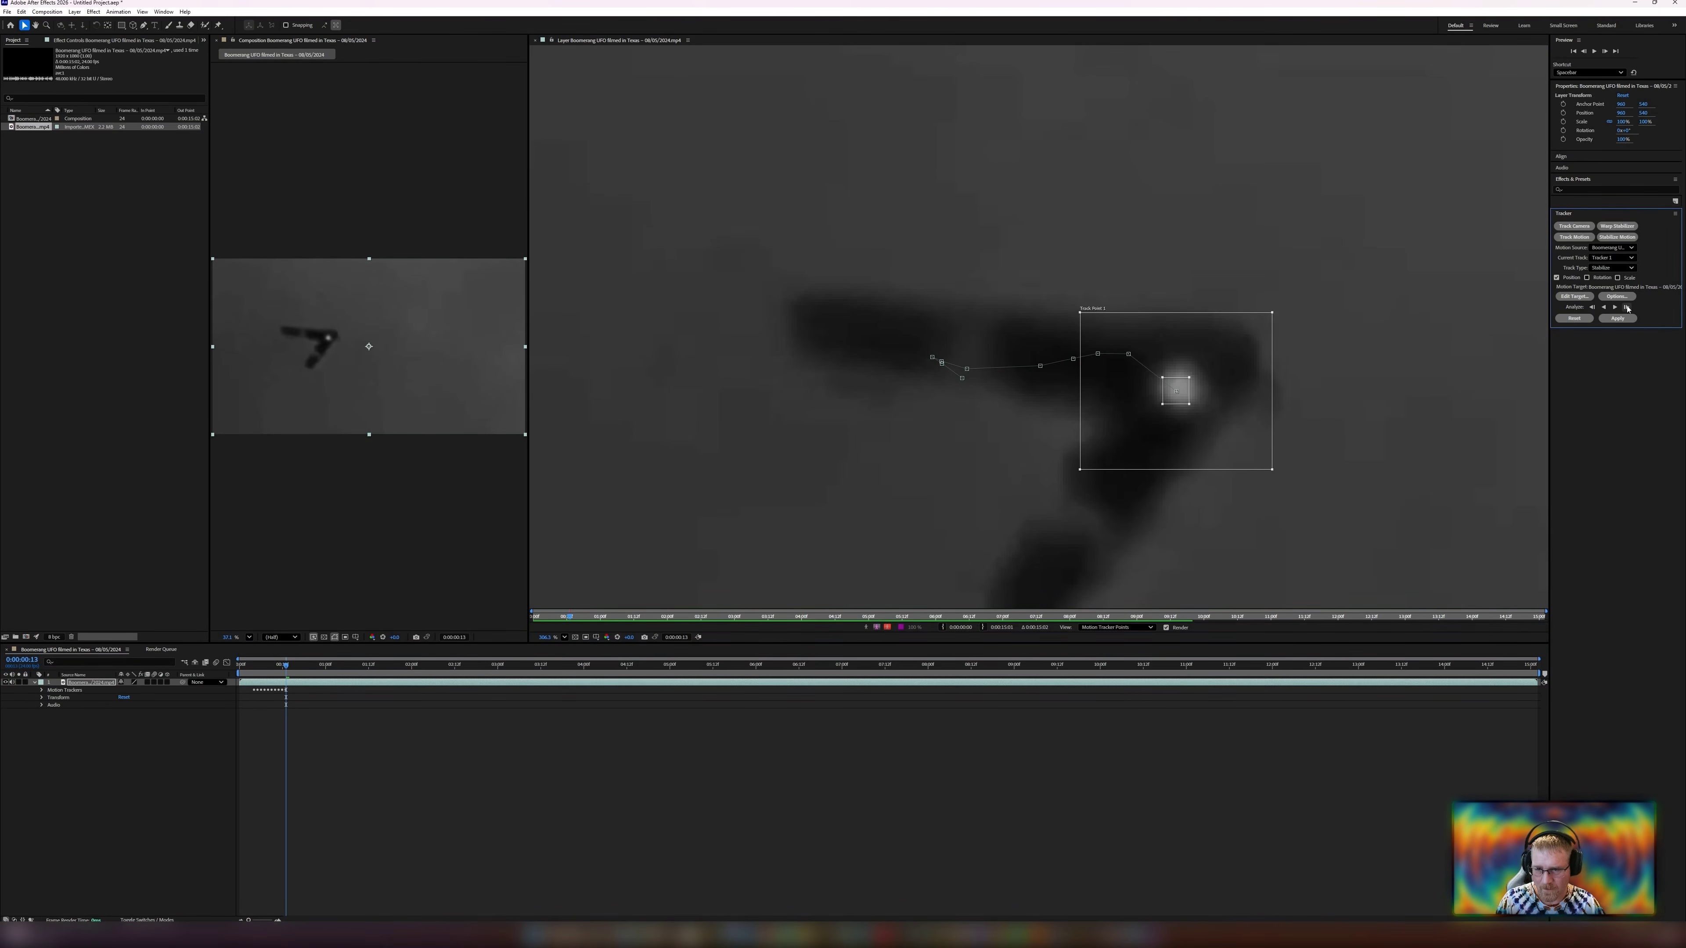
left_click(1627, 307)
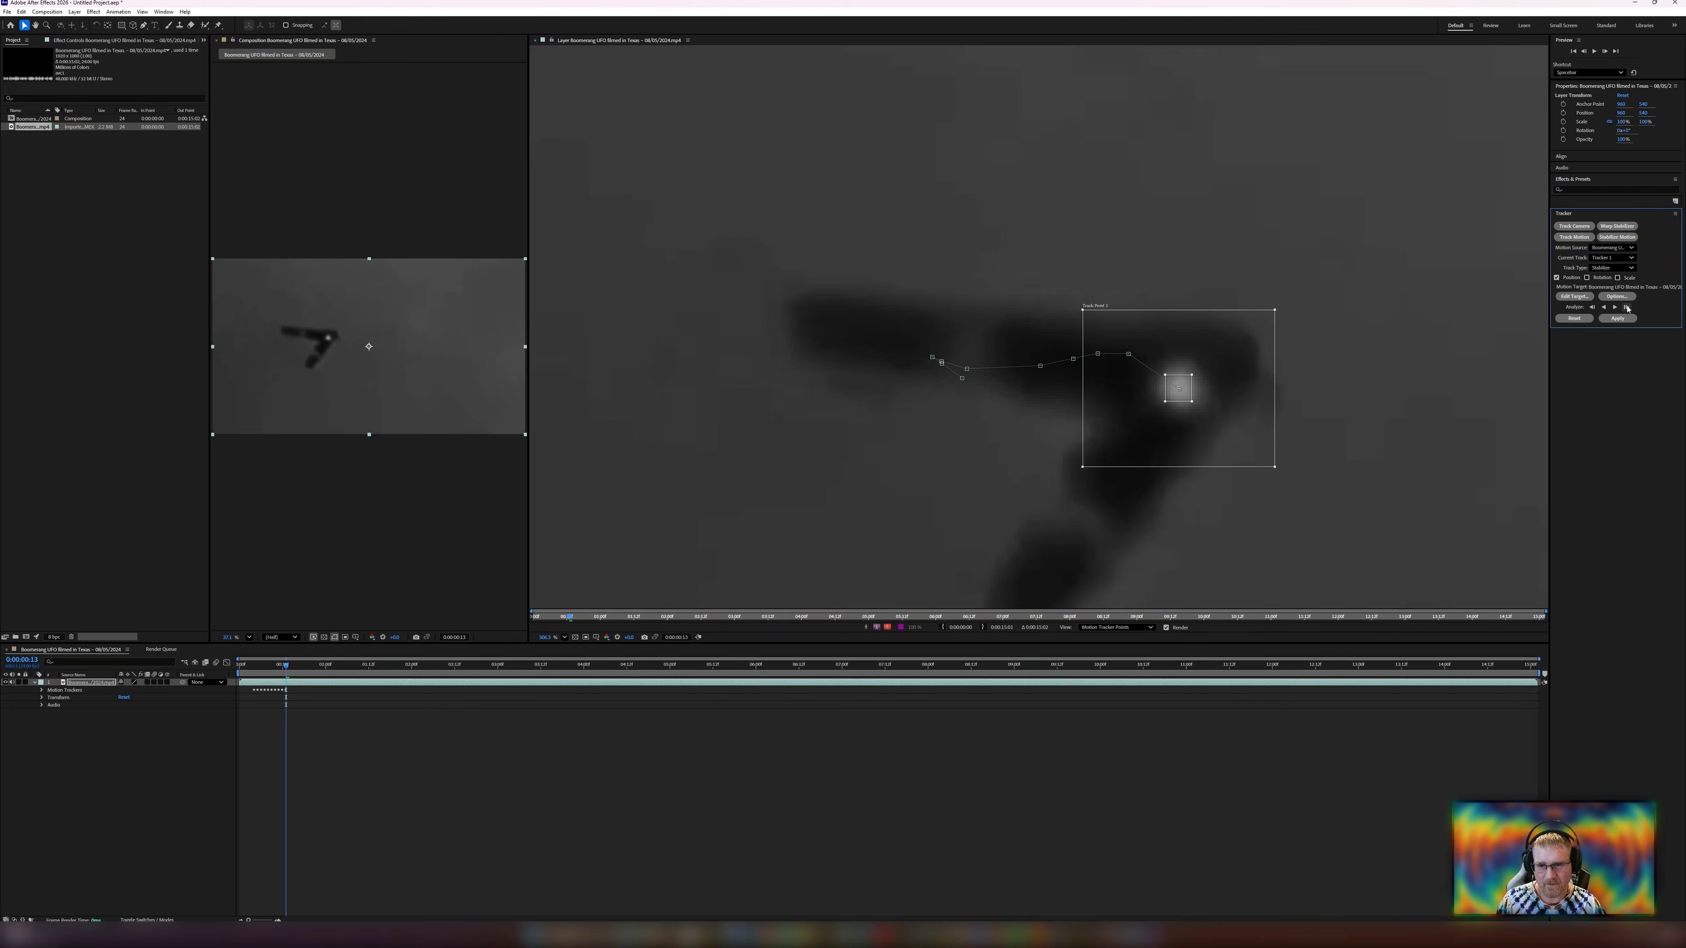
Step back three frames and forward again to check the track, then analyze two more frames forward.
key("Page_Up")
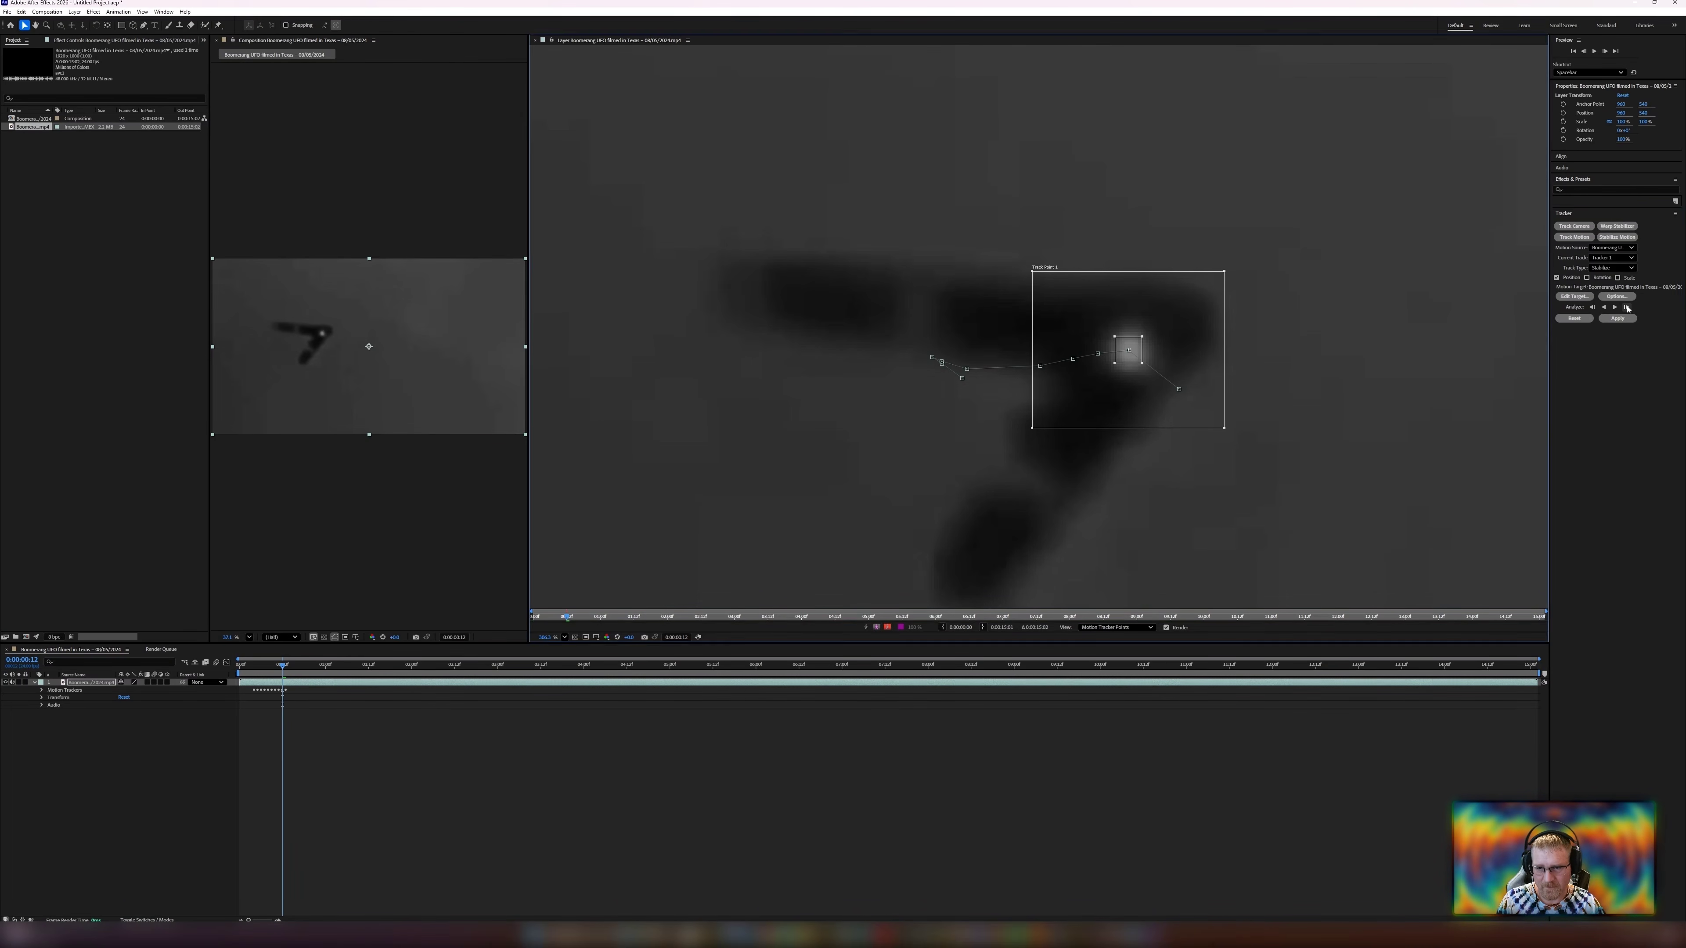
key("Page_Up")
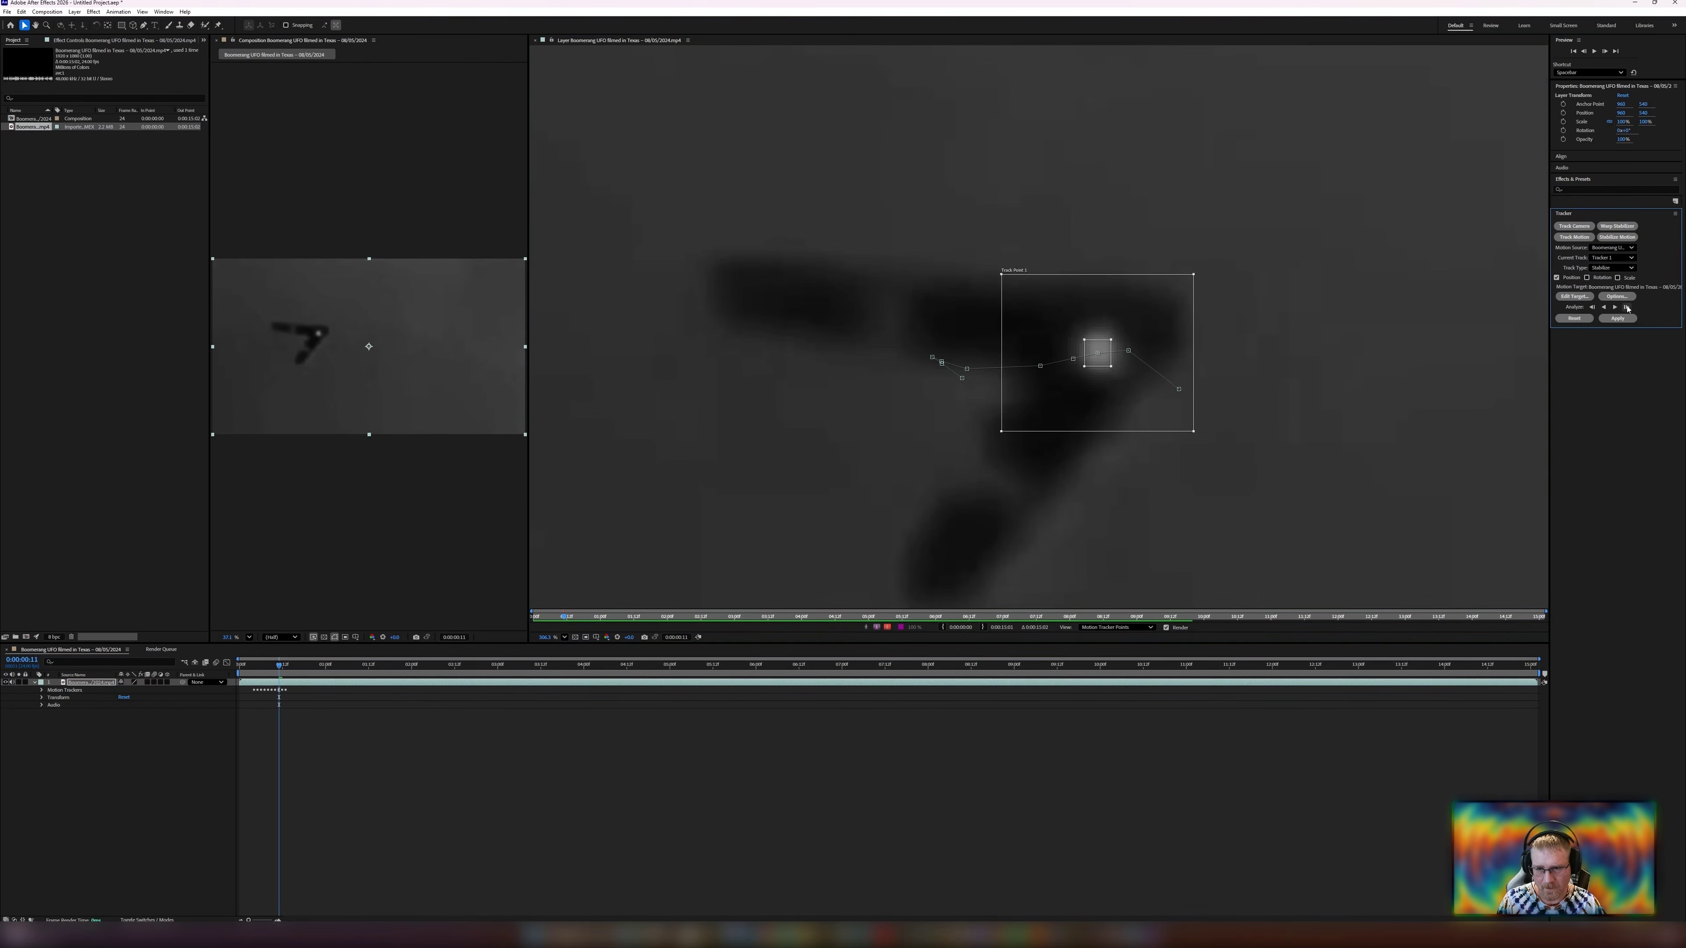
key("Page_Up")
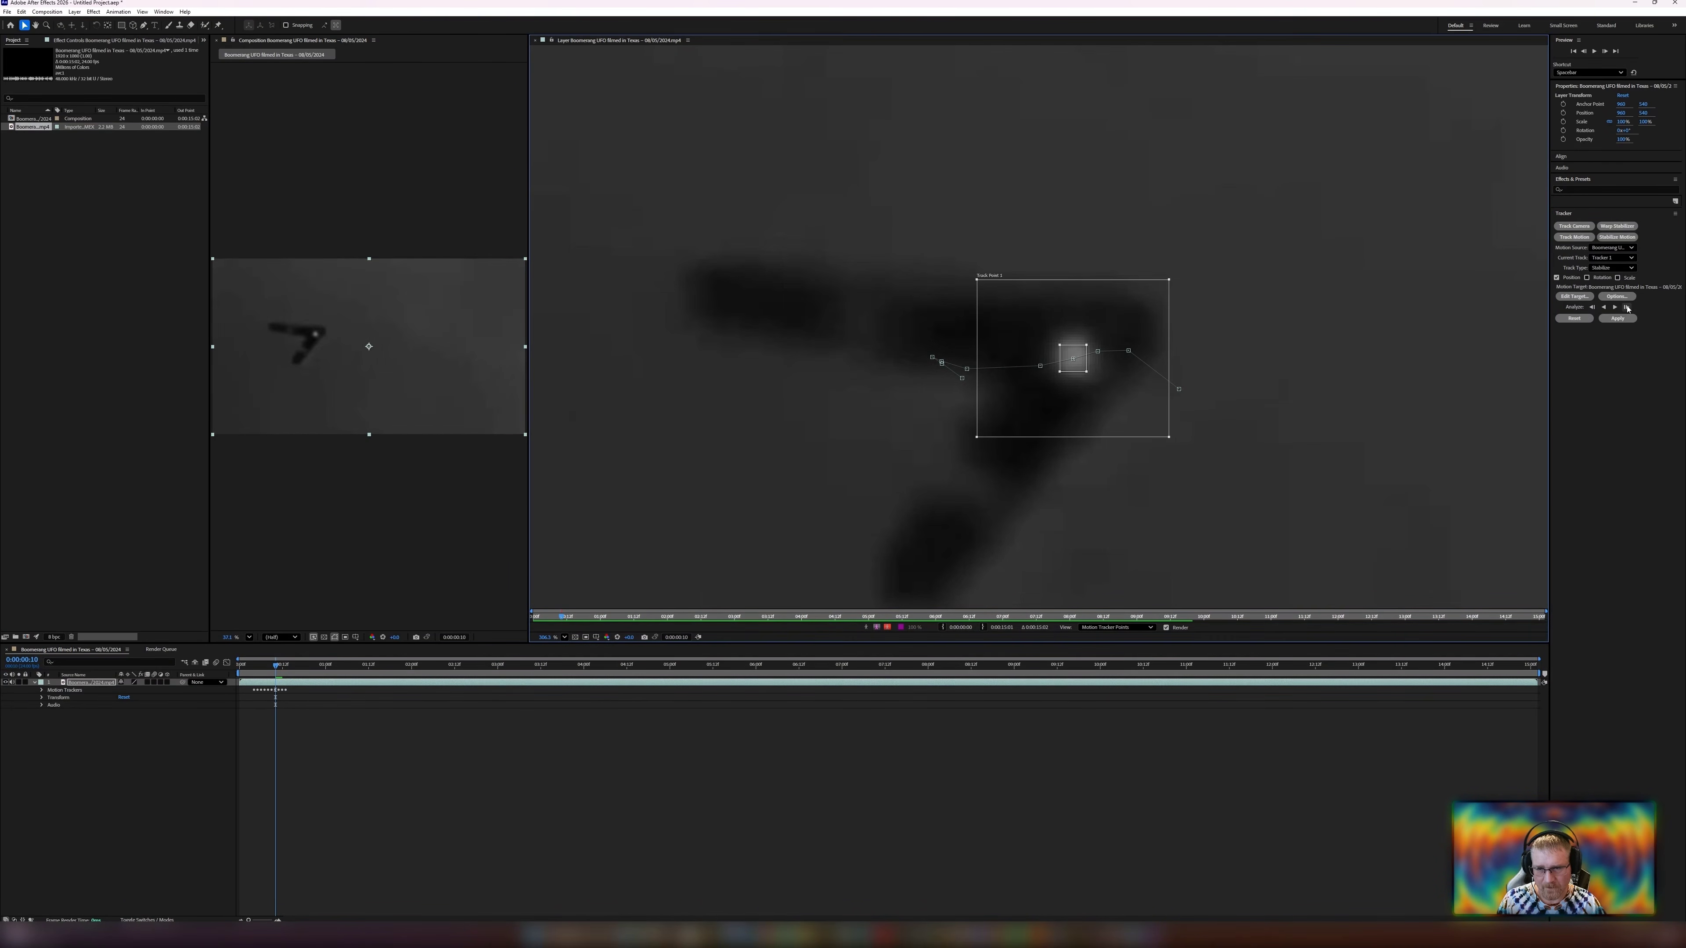
key("Page_Down")
key("Page_Down")
key("Page_Down")
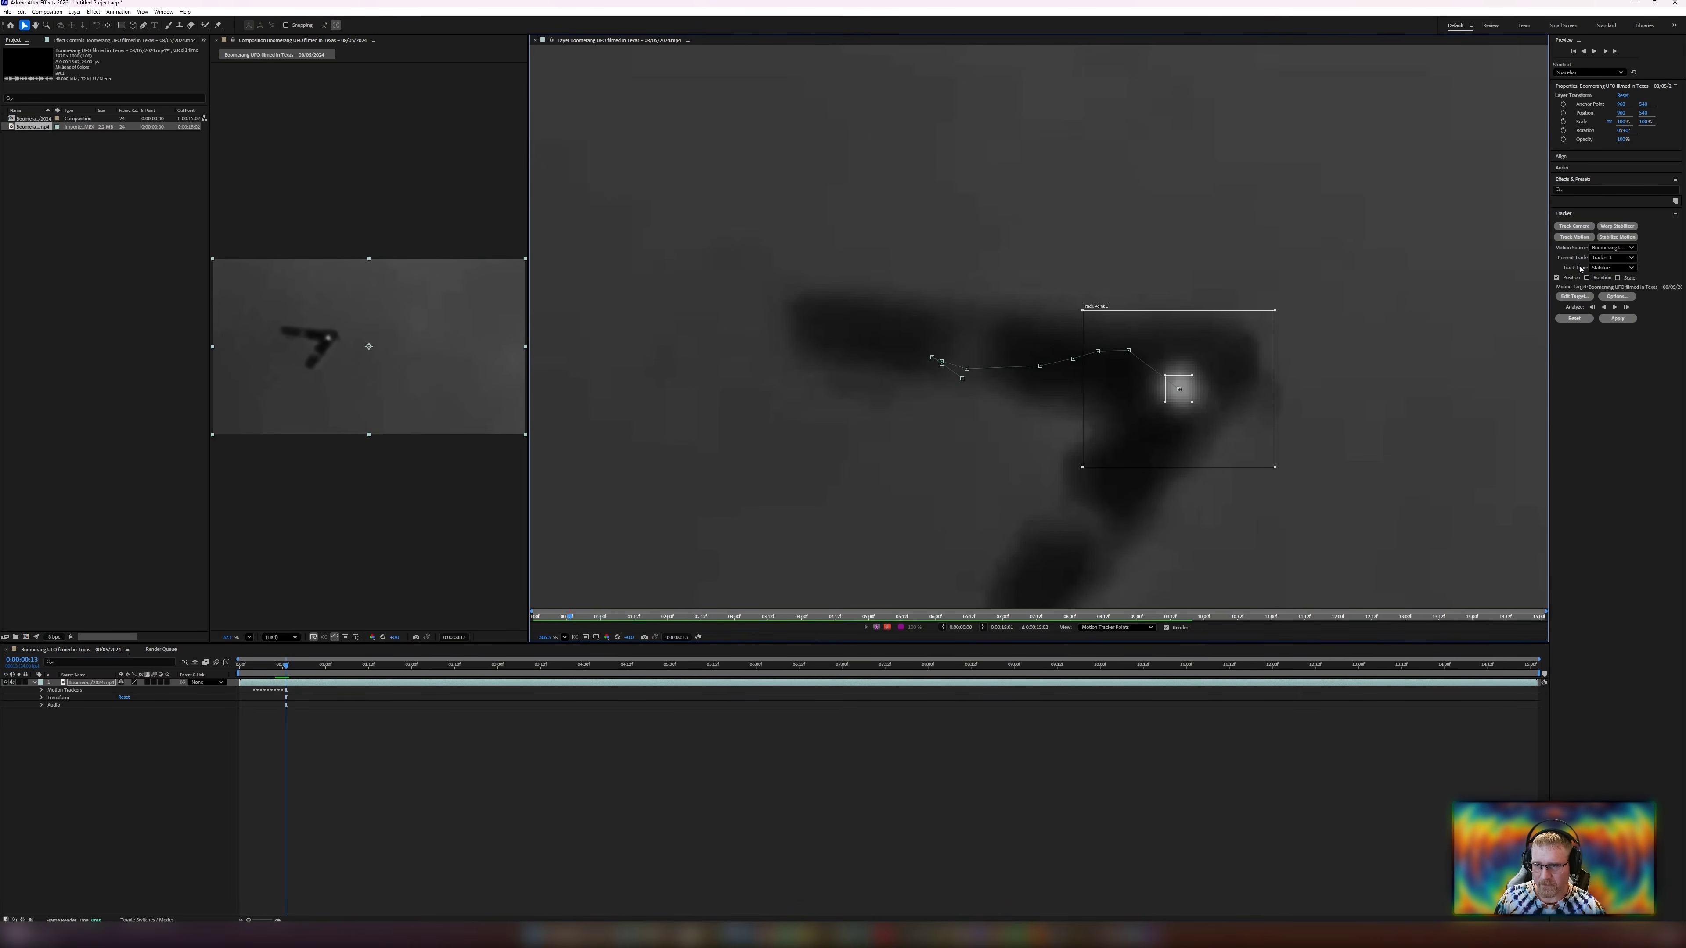
left_click(1626, 307)
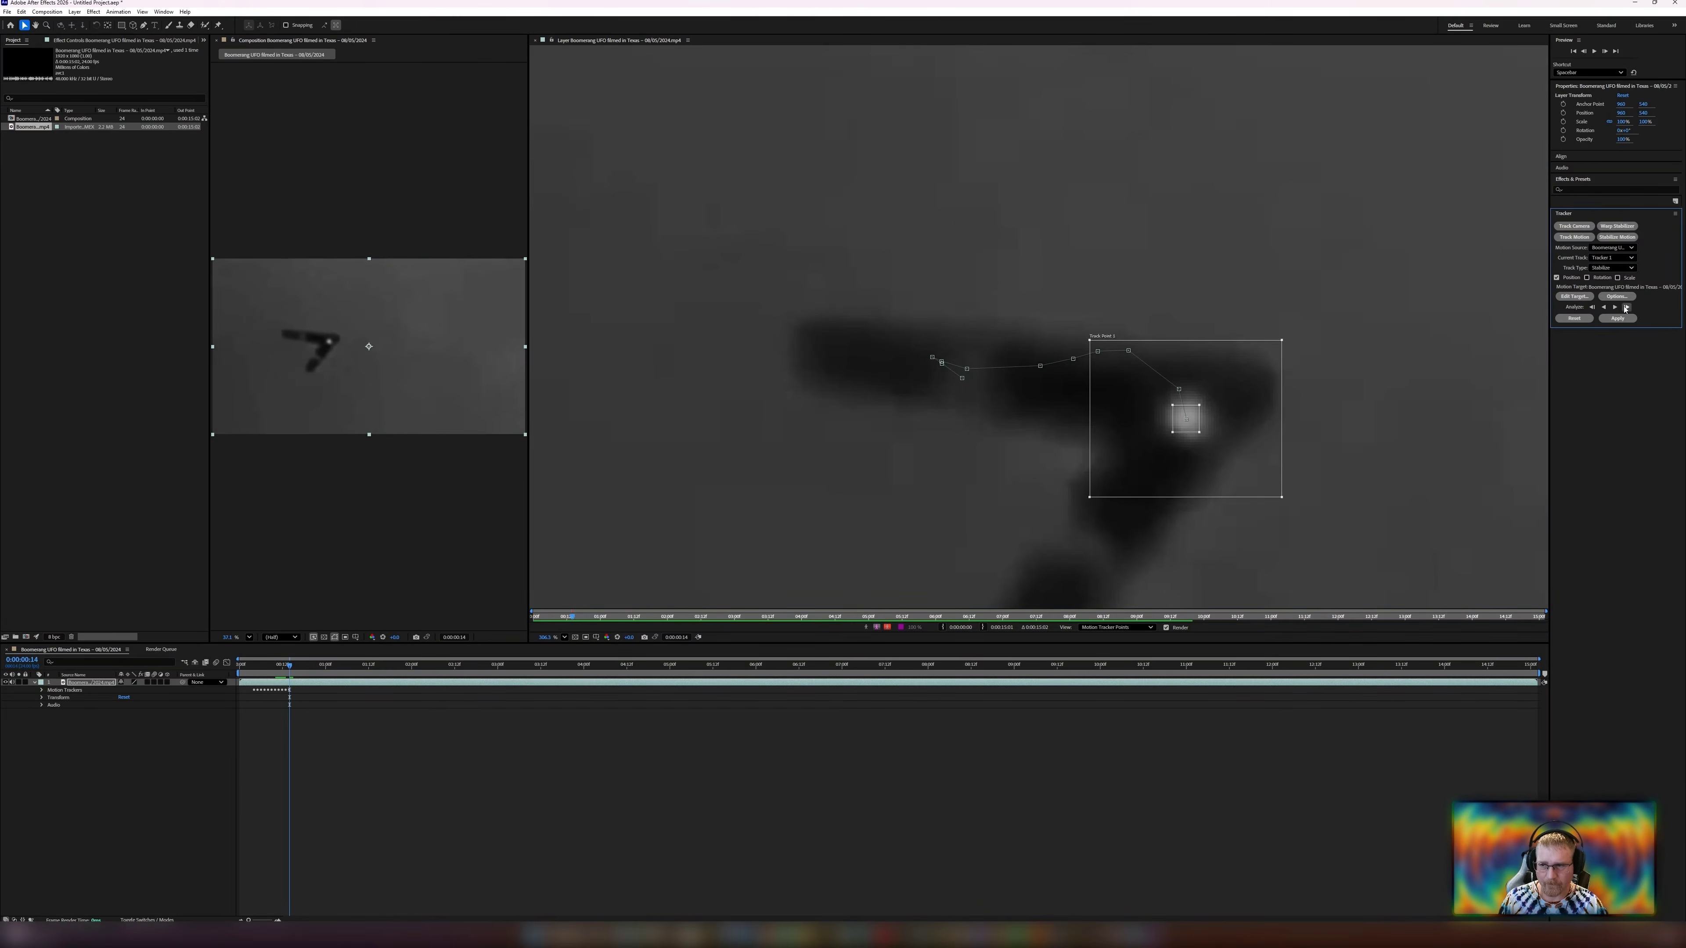
left_click(1626, 307)
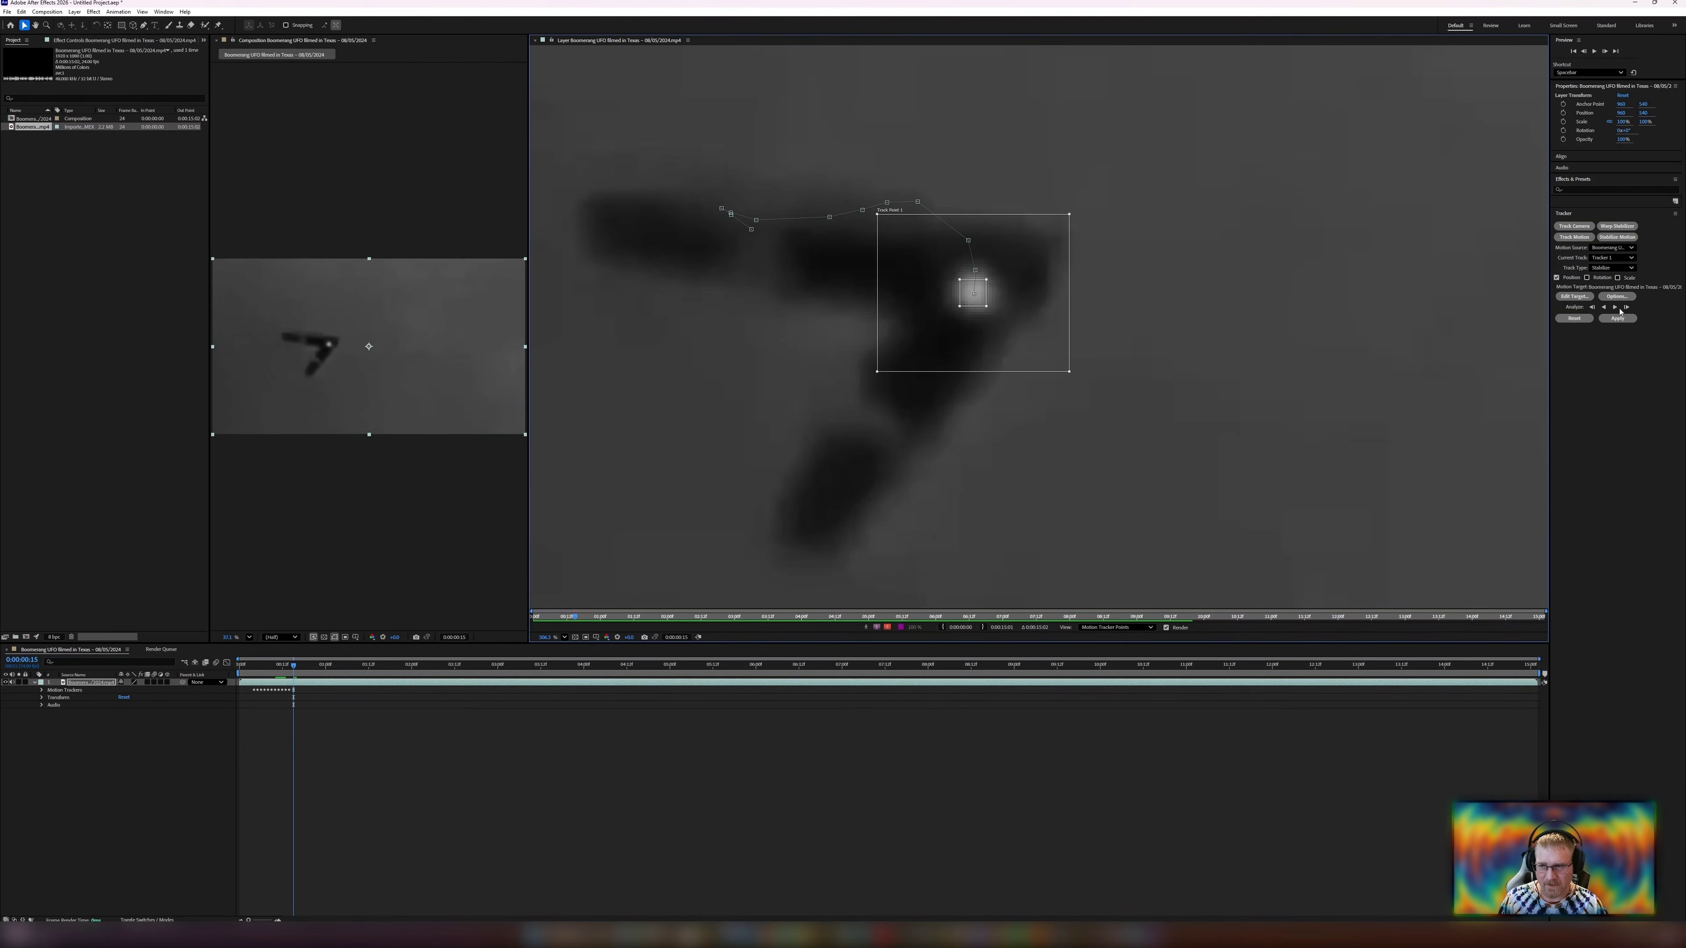
Nudge the track point slightly to re-center it on the UFO and analyze one frame forward.
scroll(1122, 349, "down", 5)
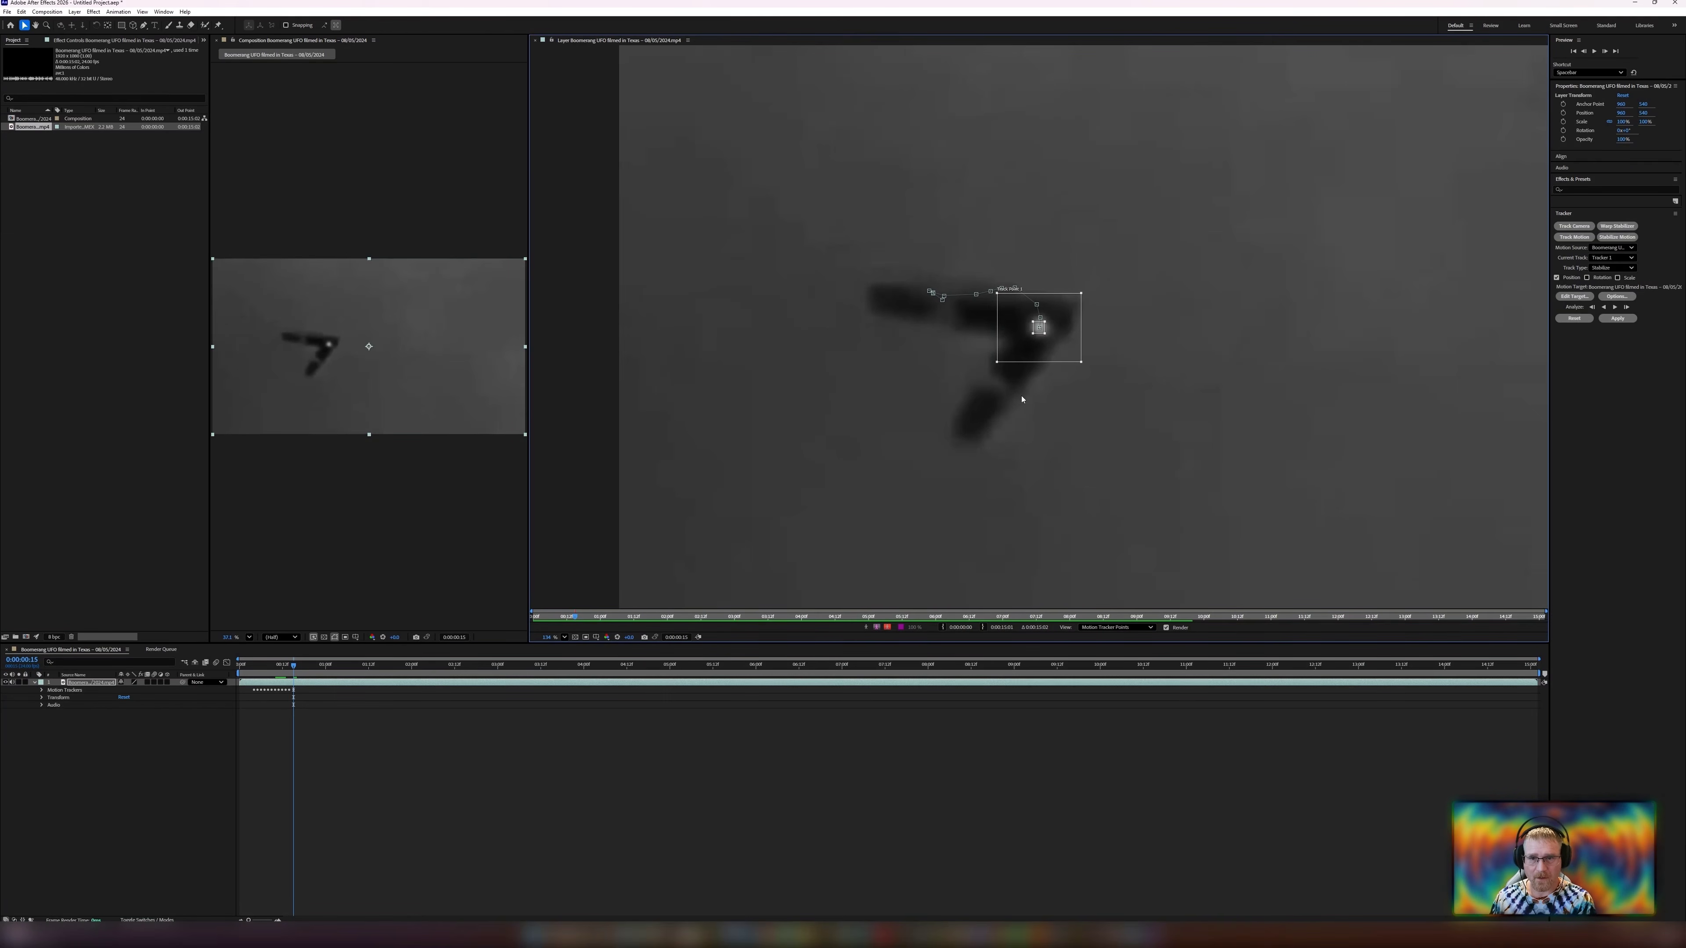
scroll(1062, 345, "up", 5)
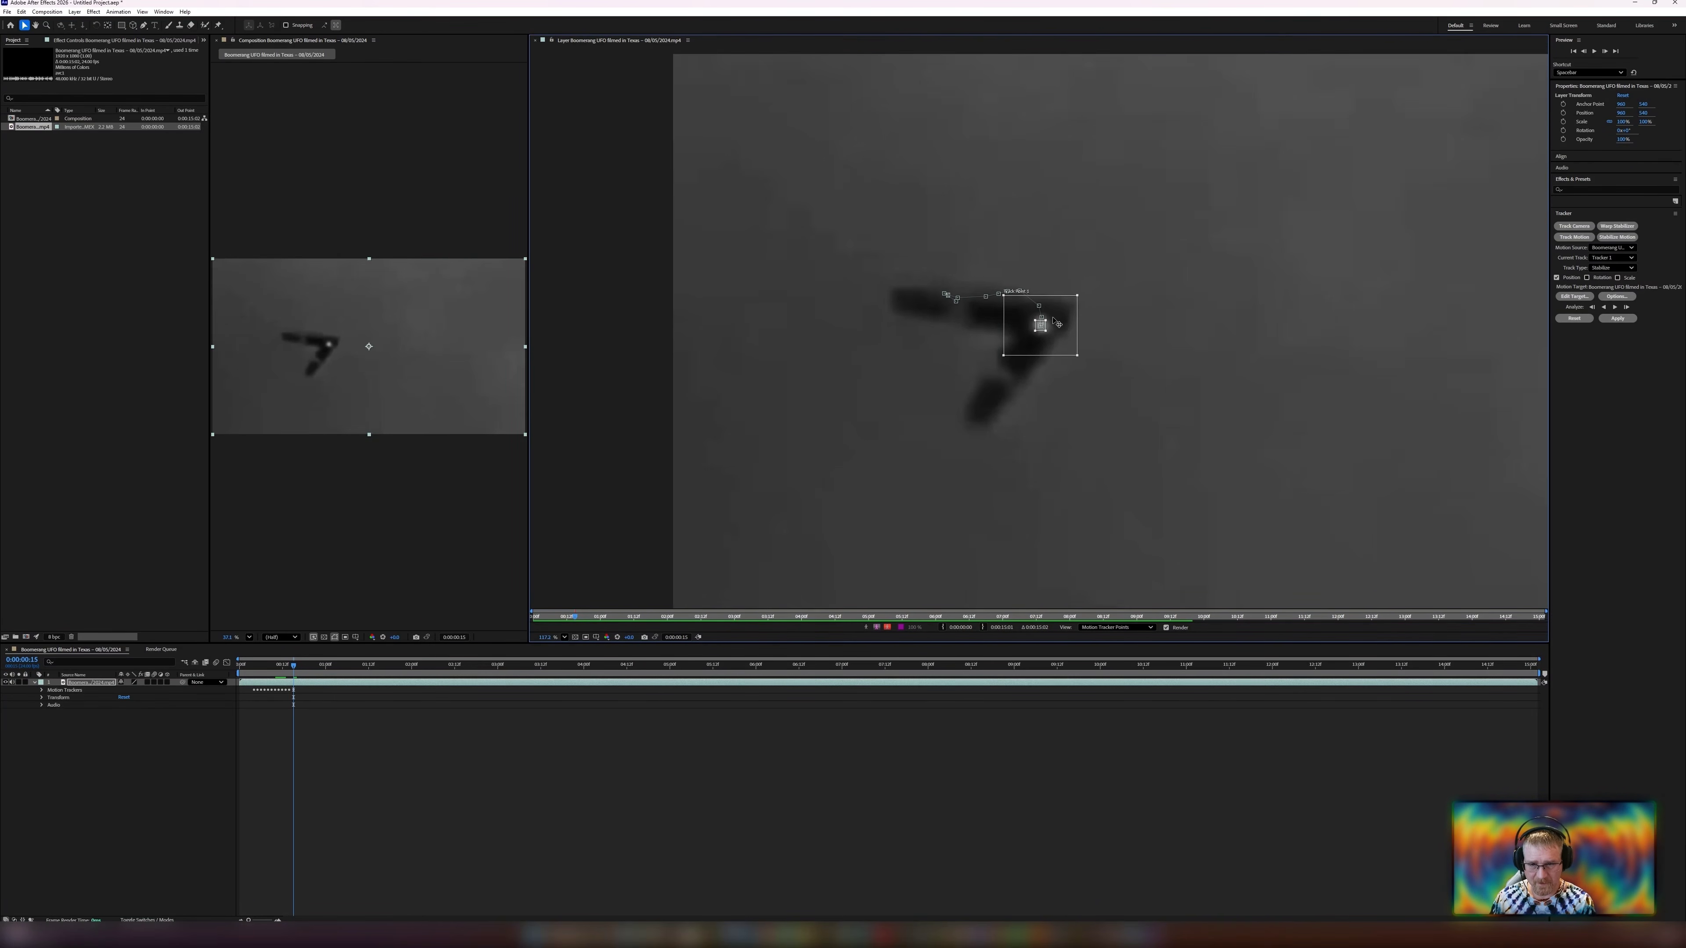
scroll(1040, 334, "down", 1)
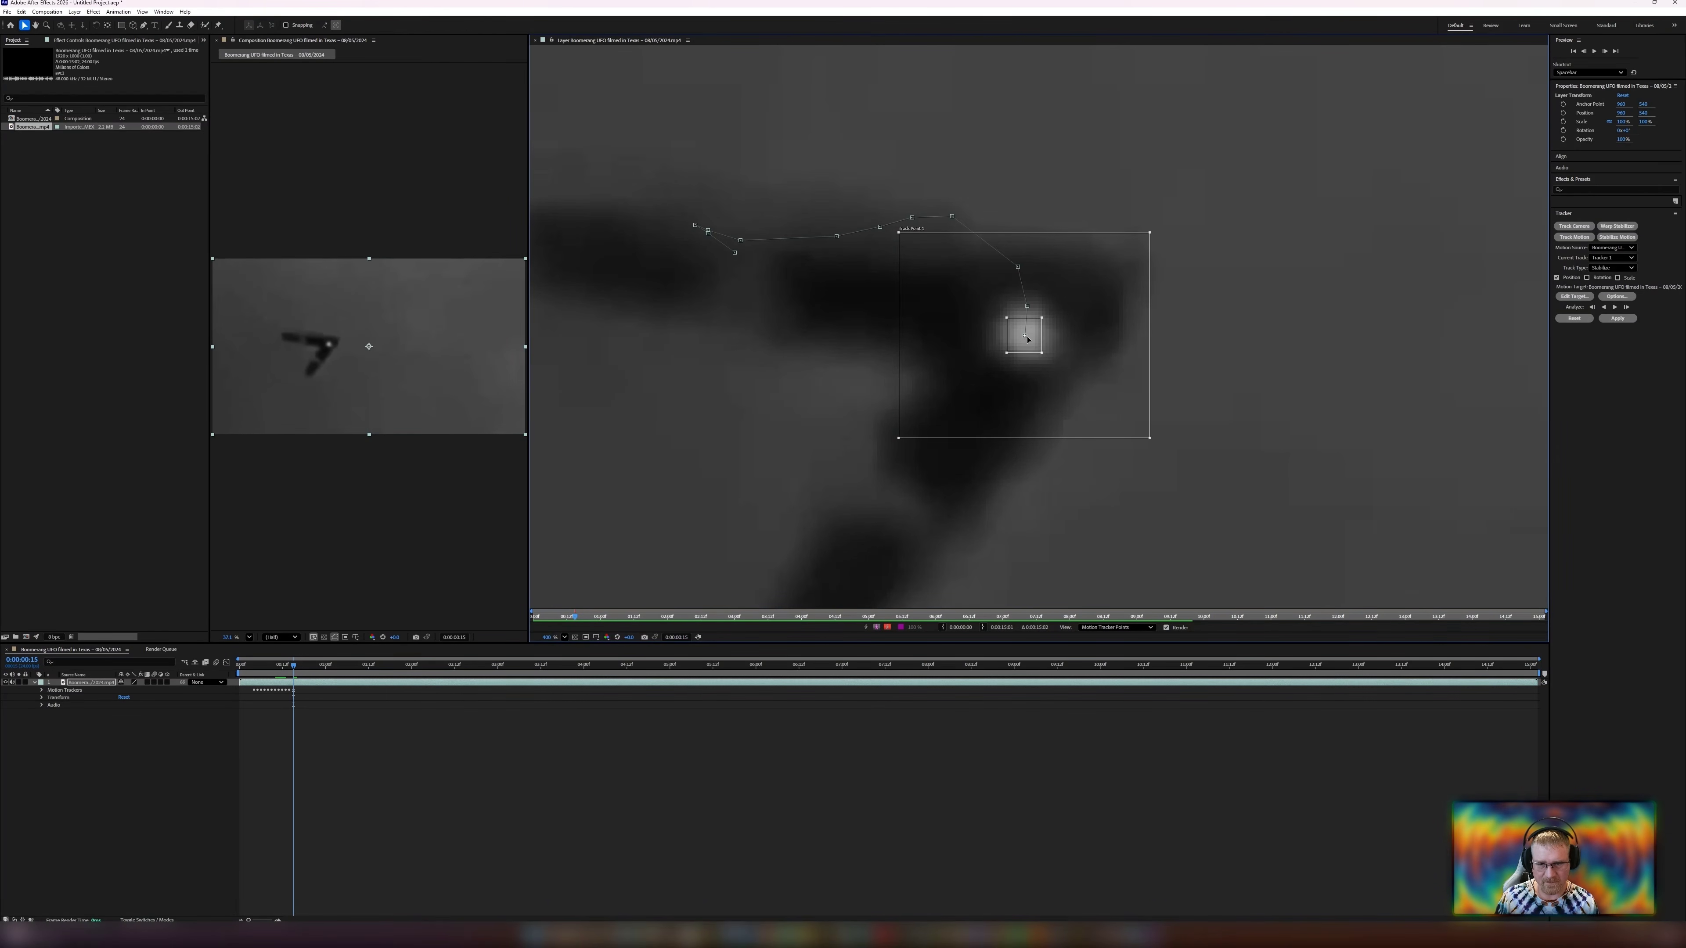
scroll(1022, 338, "down", 3)
scroll(1009, 346, "up", 8)
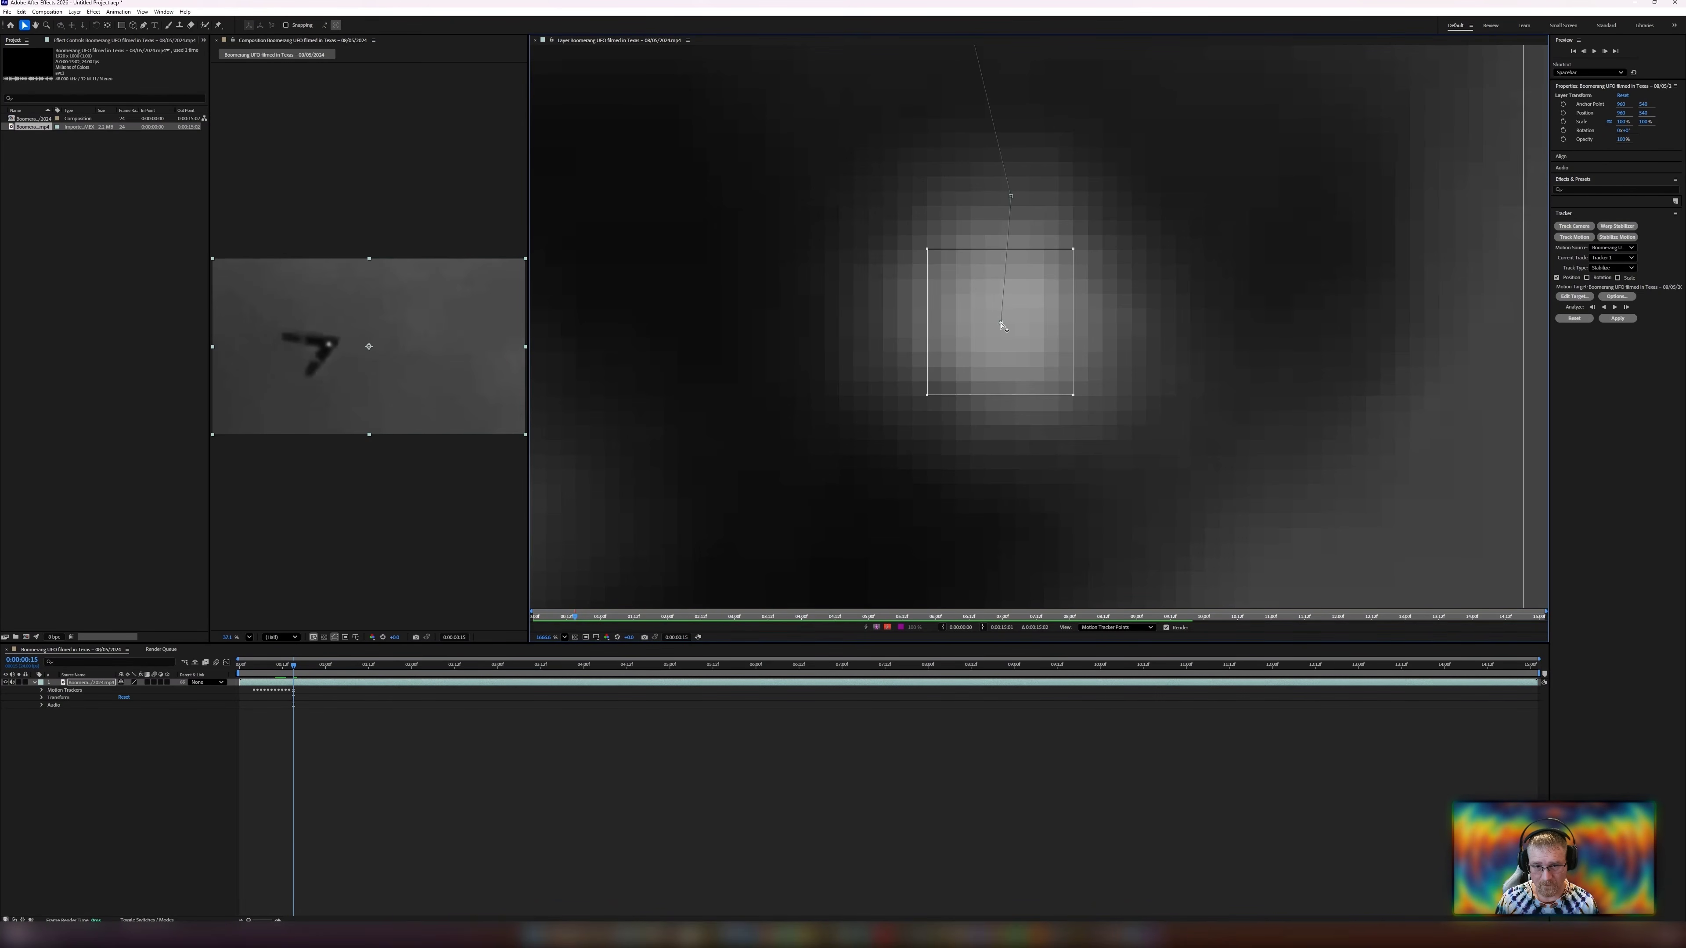
scroll(1005, 379, "down", 10)
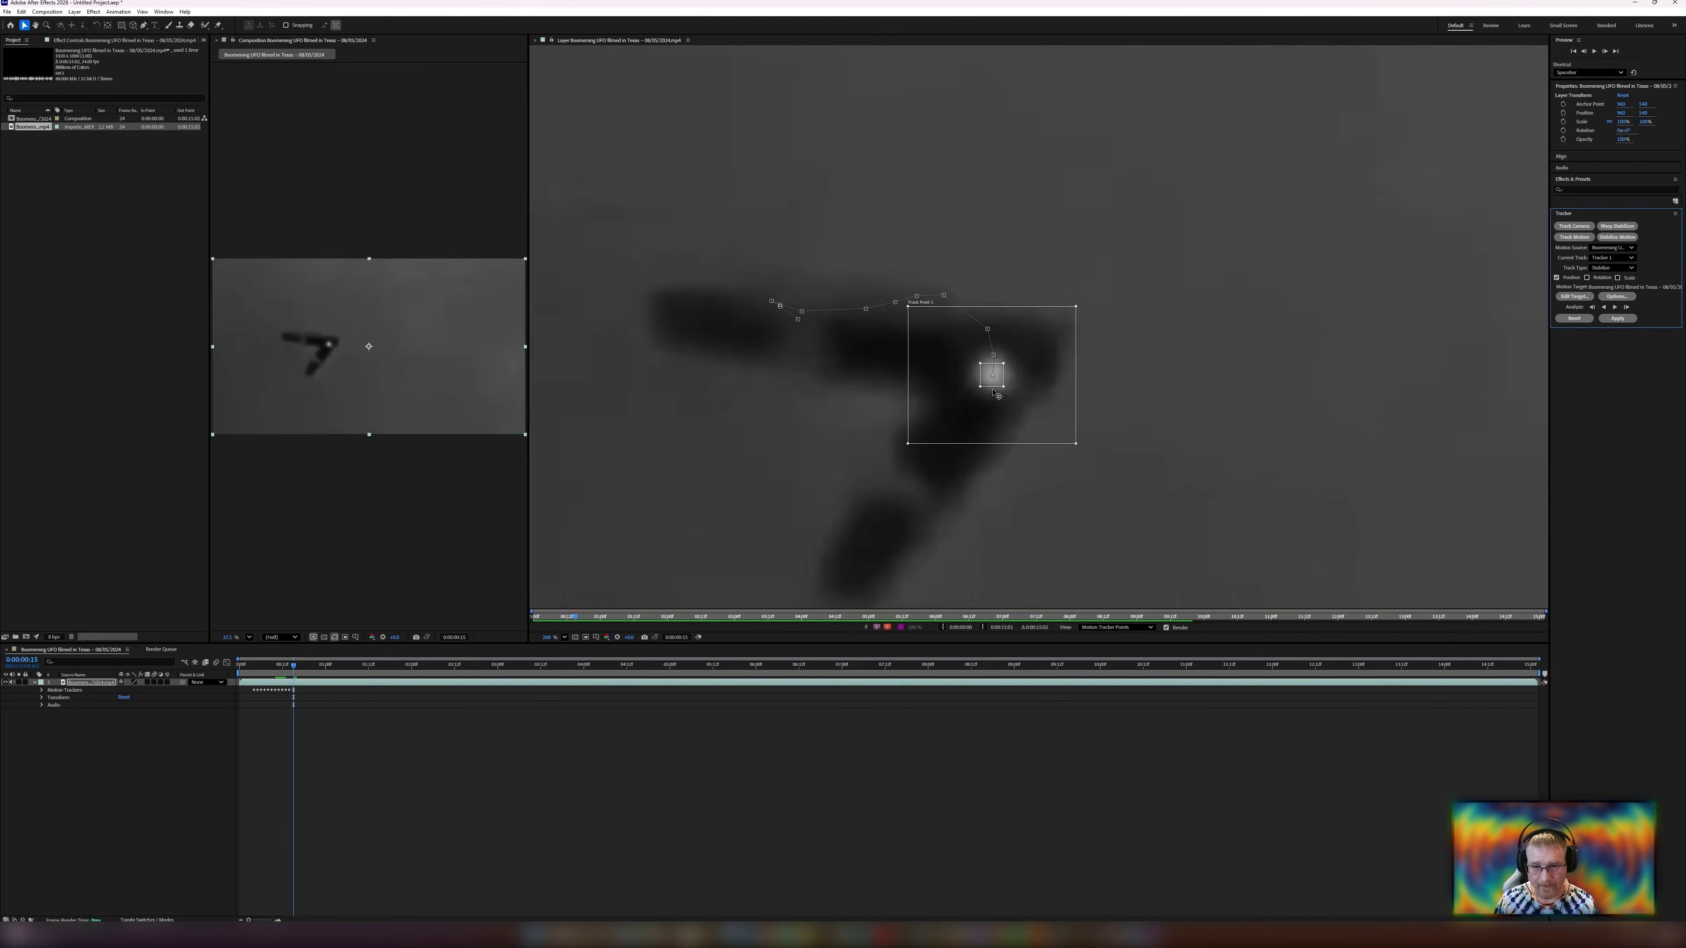
left_click_drag(989, 384, 989, 377)
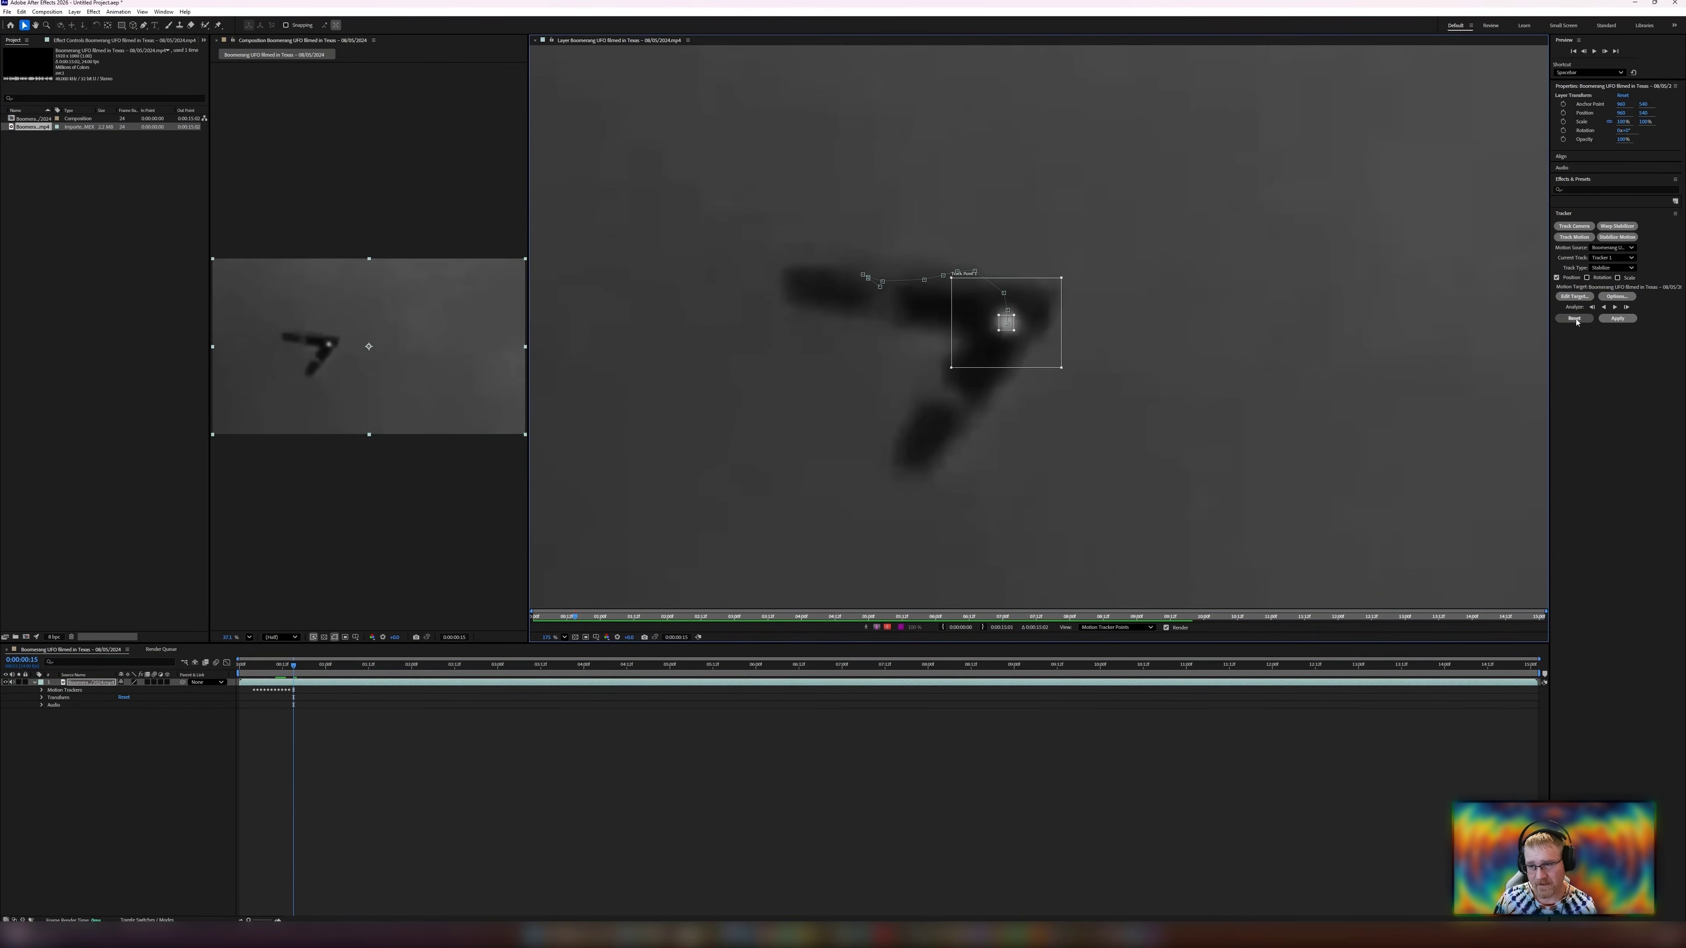
left_click(1617, 309)
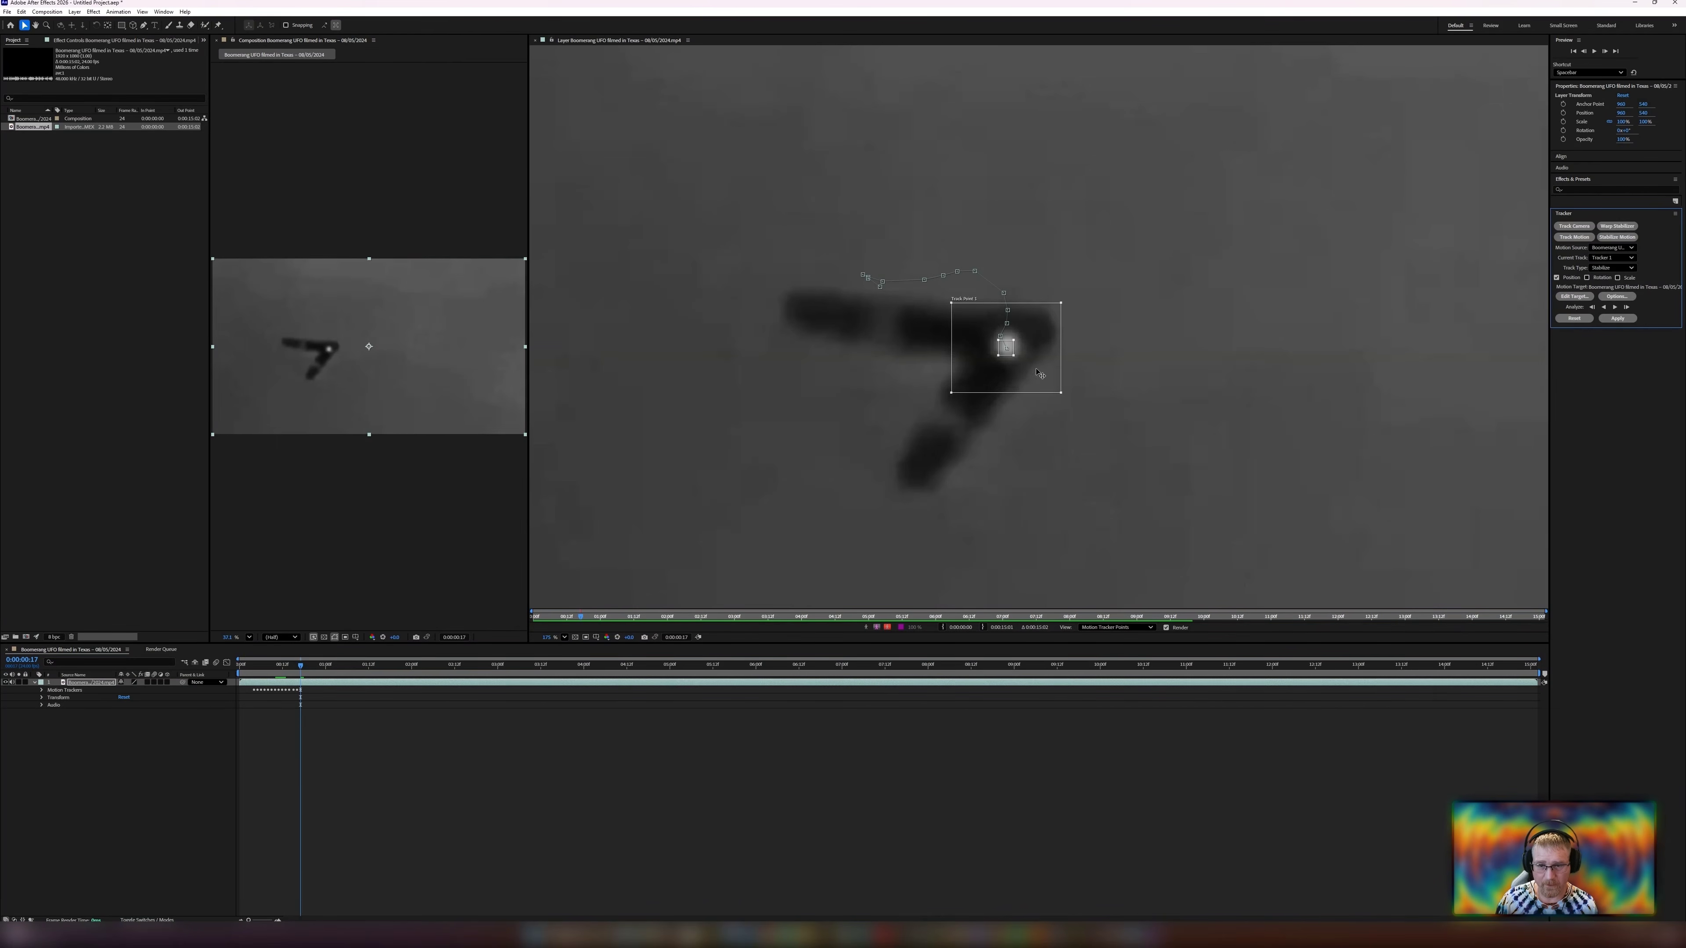
Nudge the track point up four pixels onto the UFO's bright center and analyze forward continuously.
scroll(1040, 374, "up", 6)
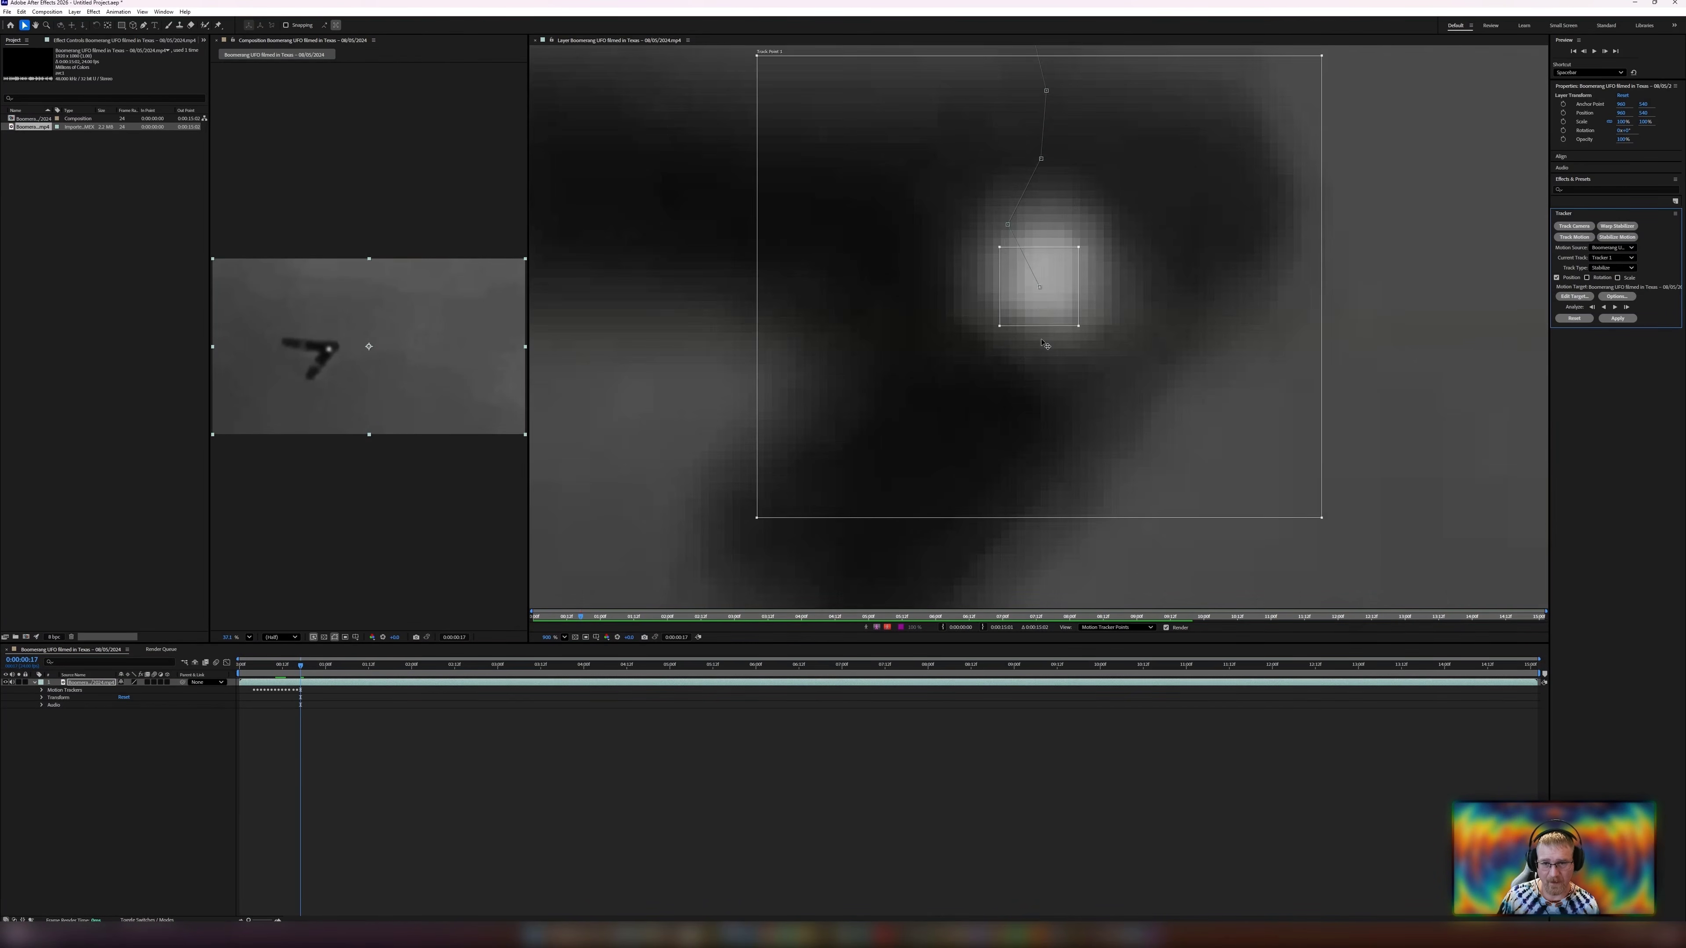
scroll(1041, 346, "down", 2)
key("Up")
key("Up")
key("Up")
key("Up")
key("Up")
key("Up")
key("Up")
key("Up")
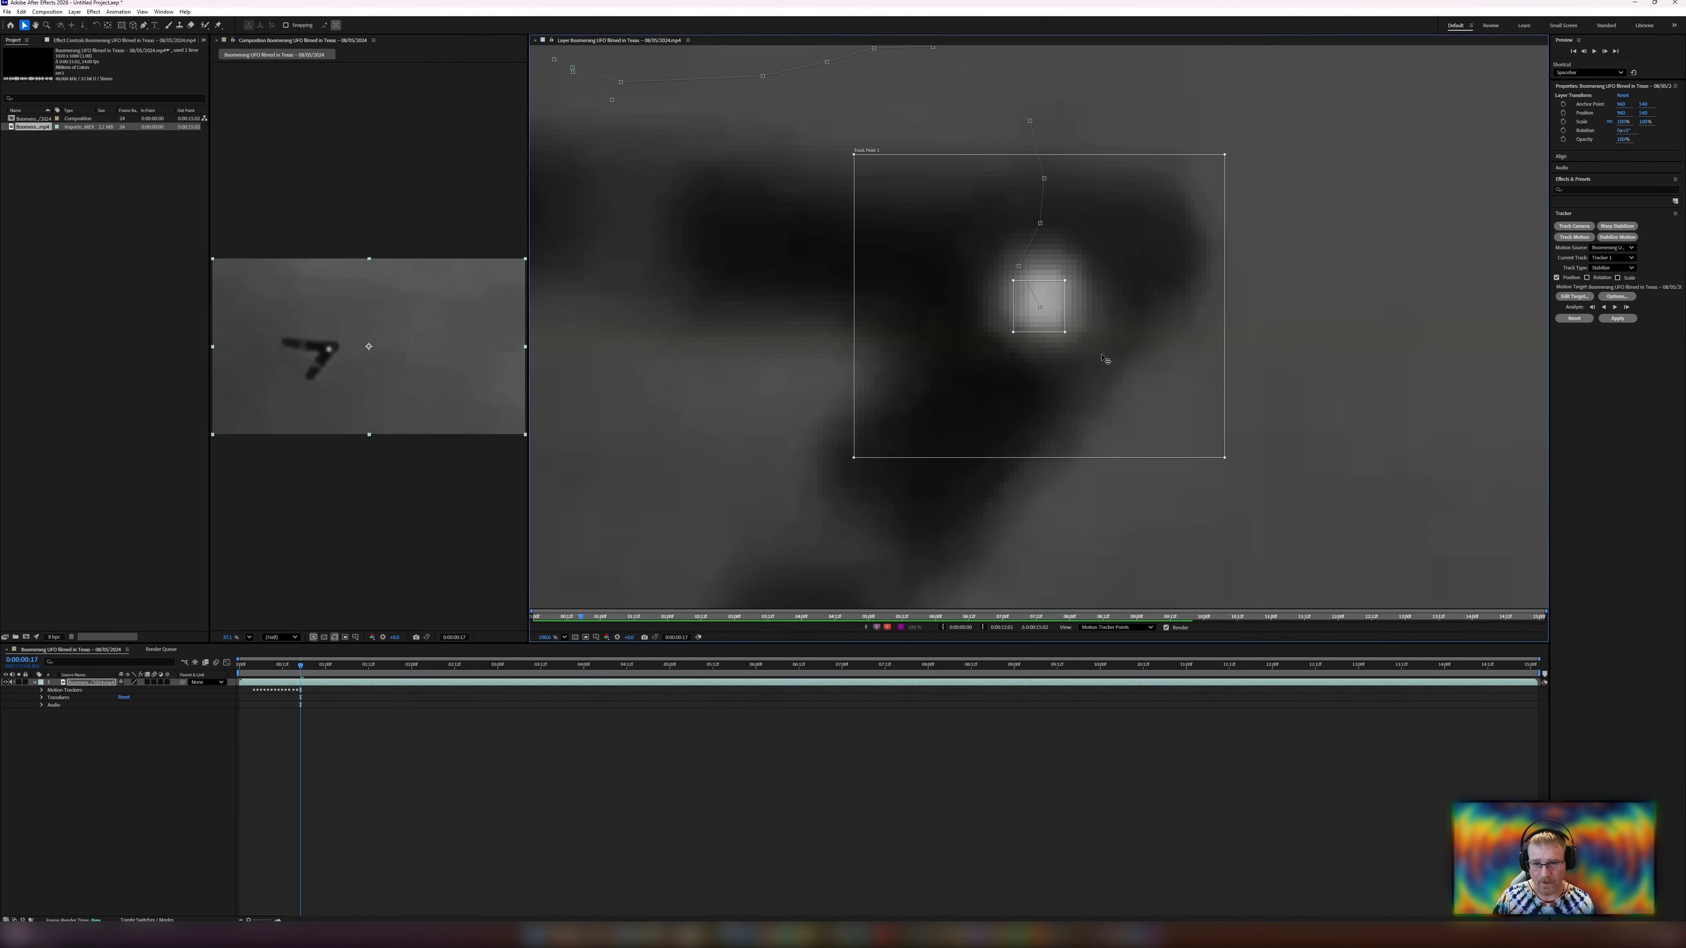
key("Up")
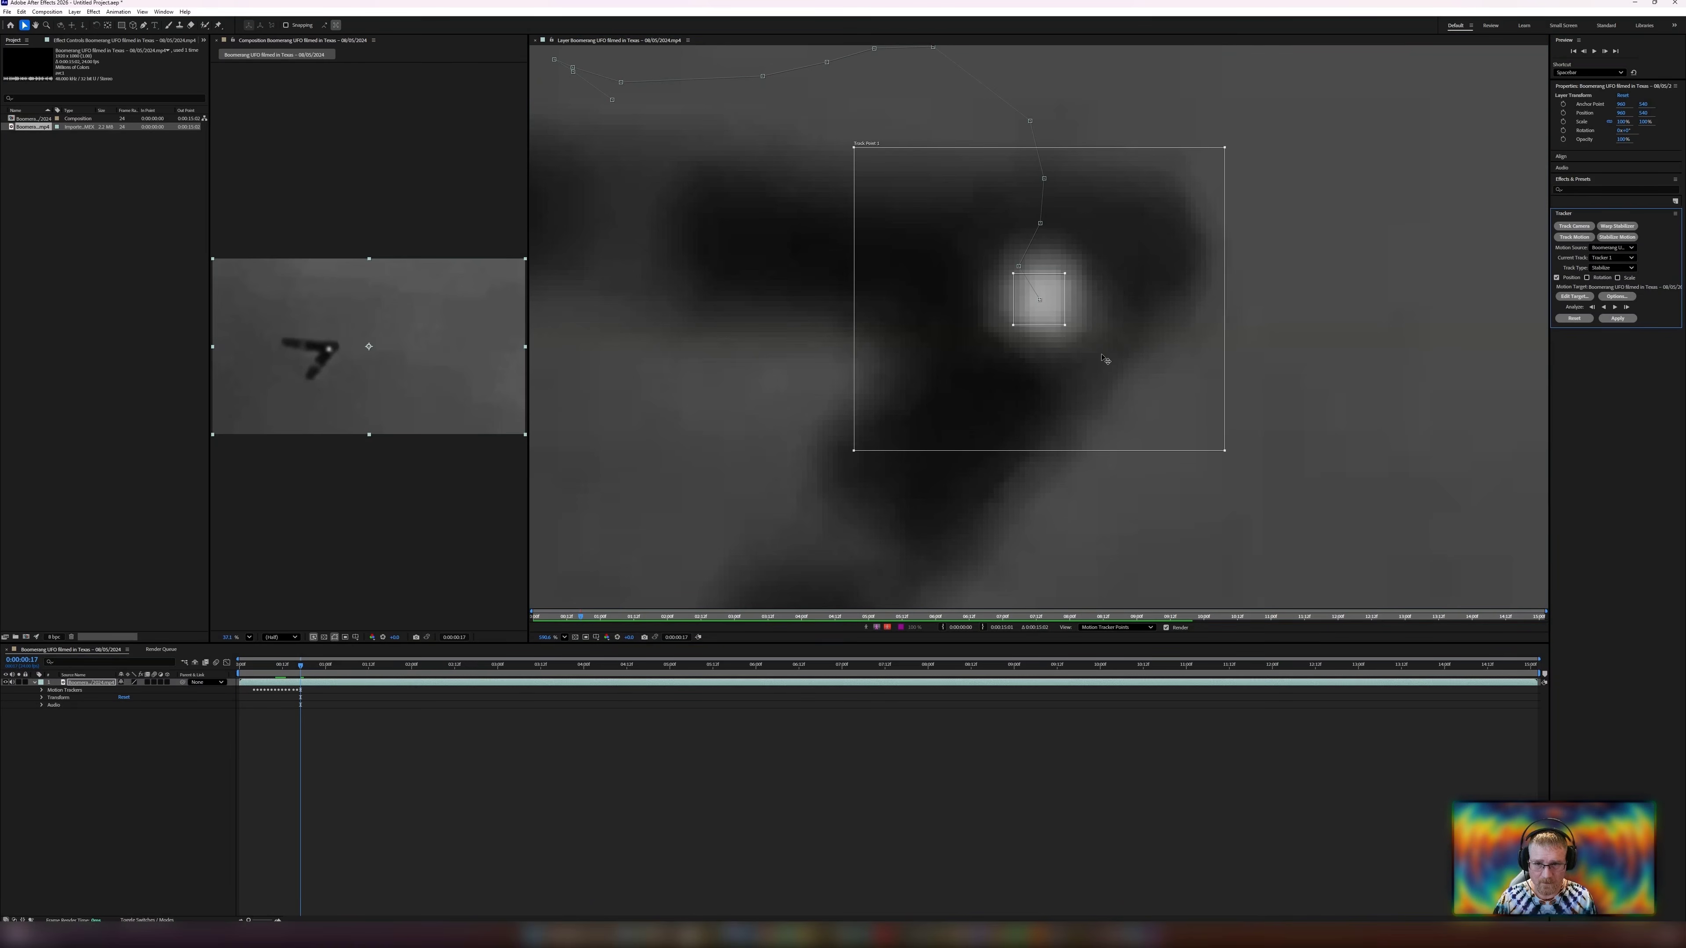
scroll(1268, 365, "down", 6)
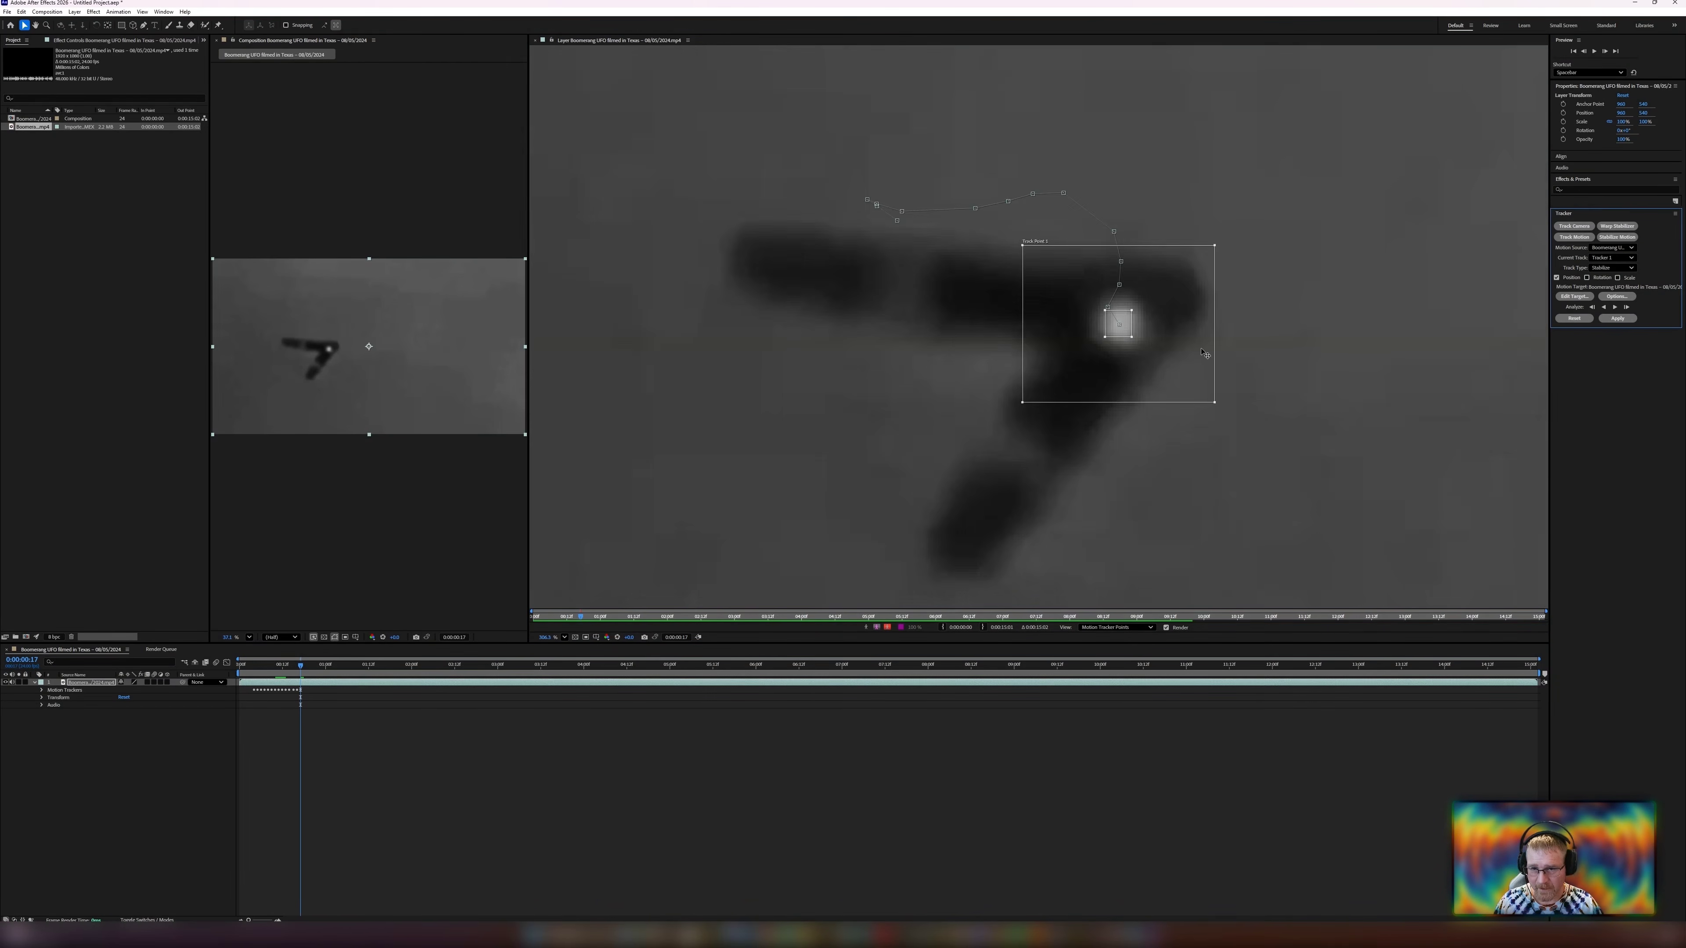
scroll(1255, 357, "down", 2)
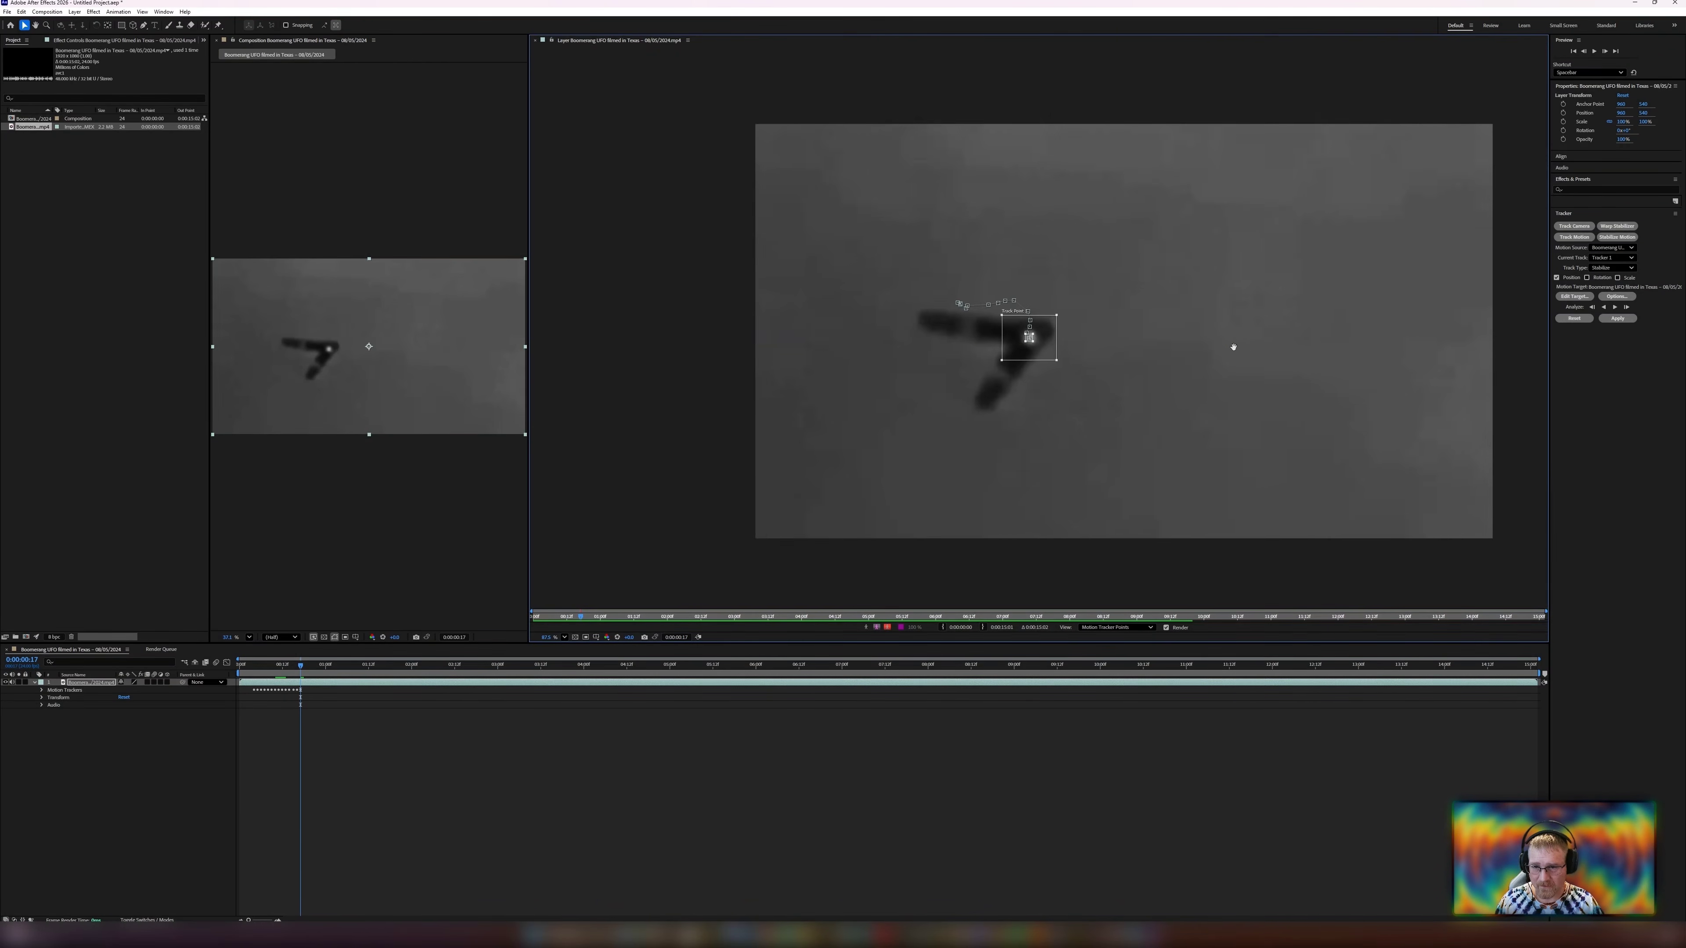
left_click(1615, 307)
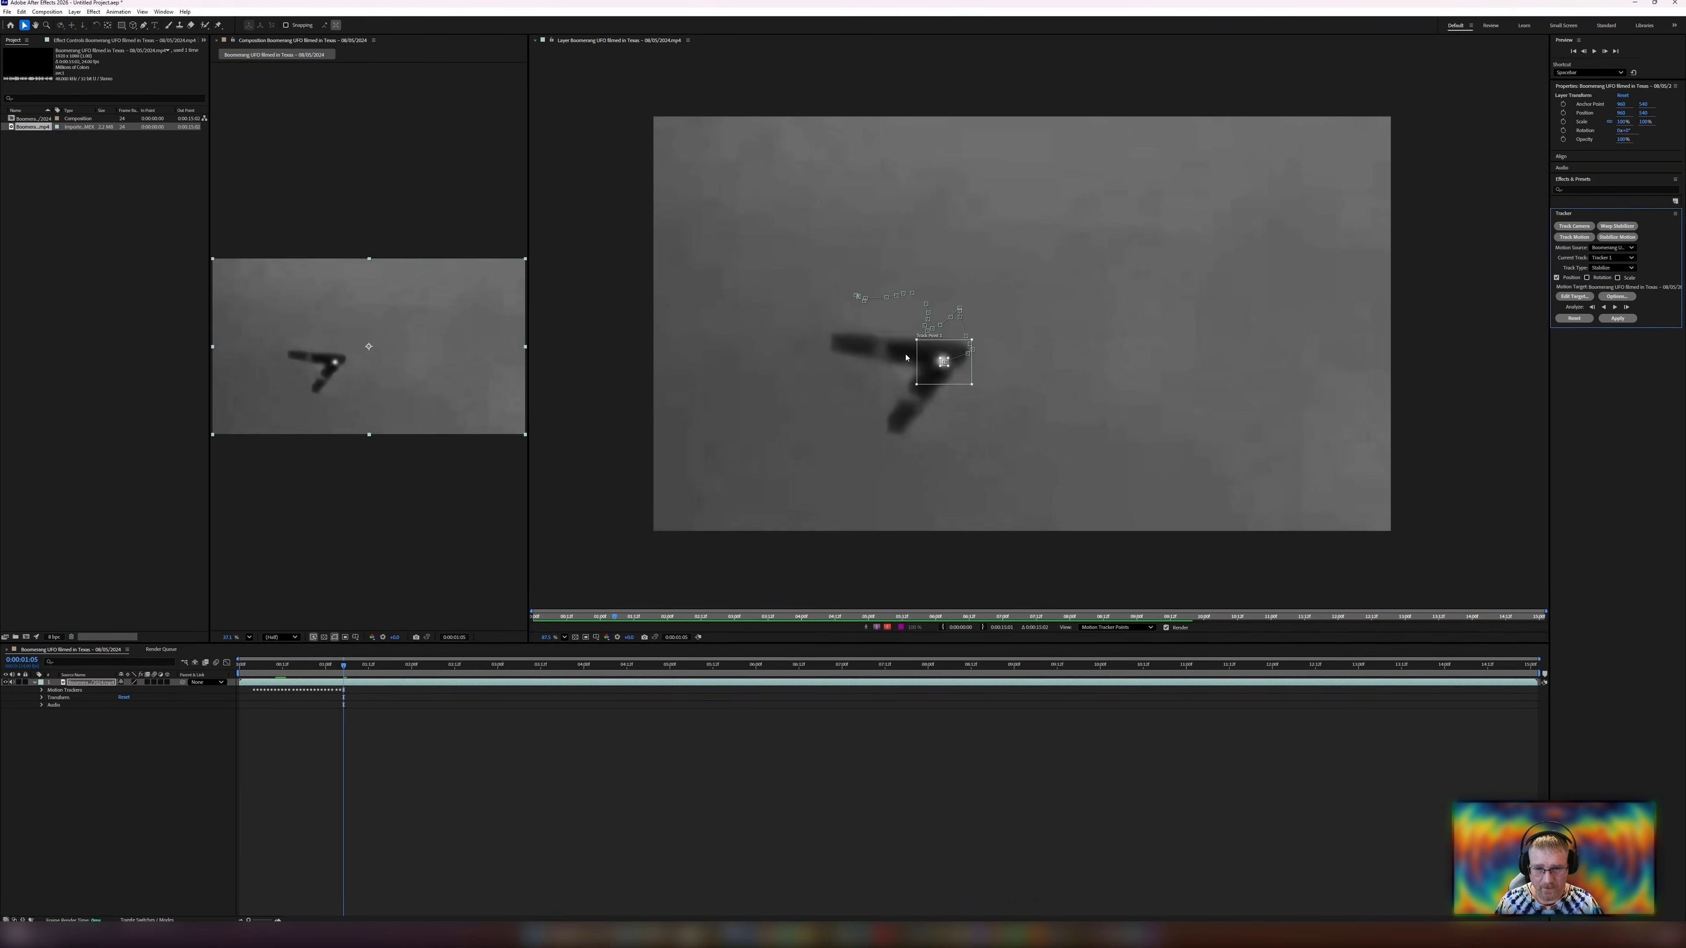
Step back and forth through the recently tracked frames to check whether the track point follows the UFO.
scroll(906, 357, "up", 7)
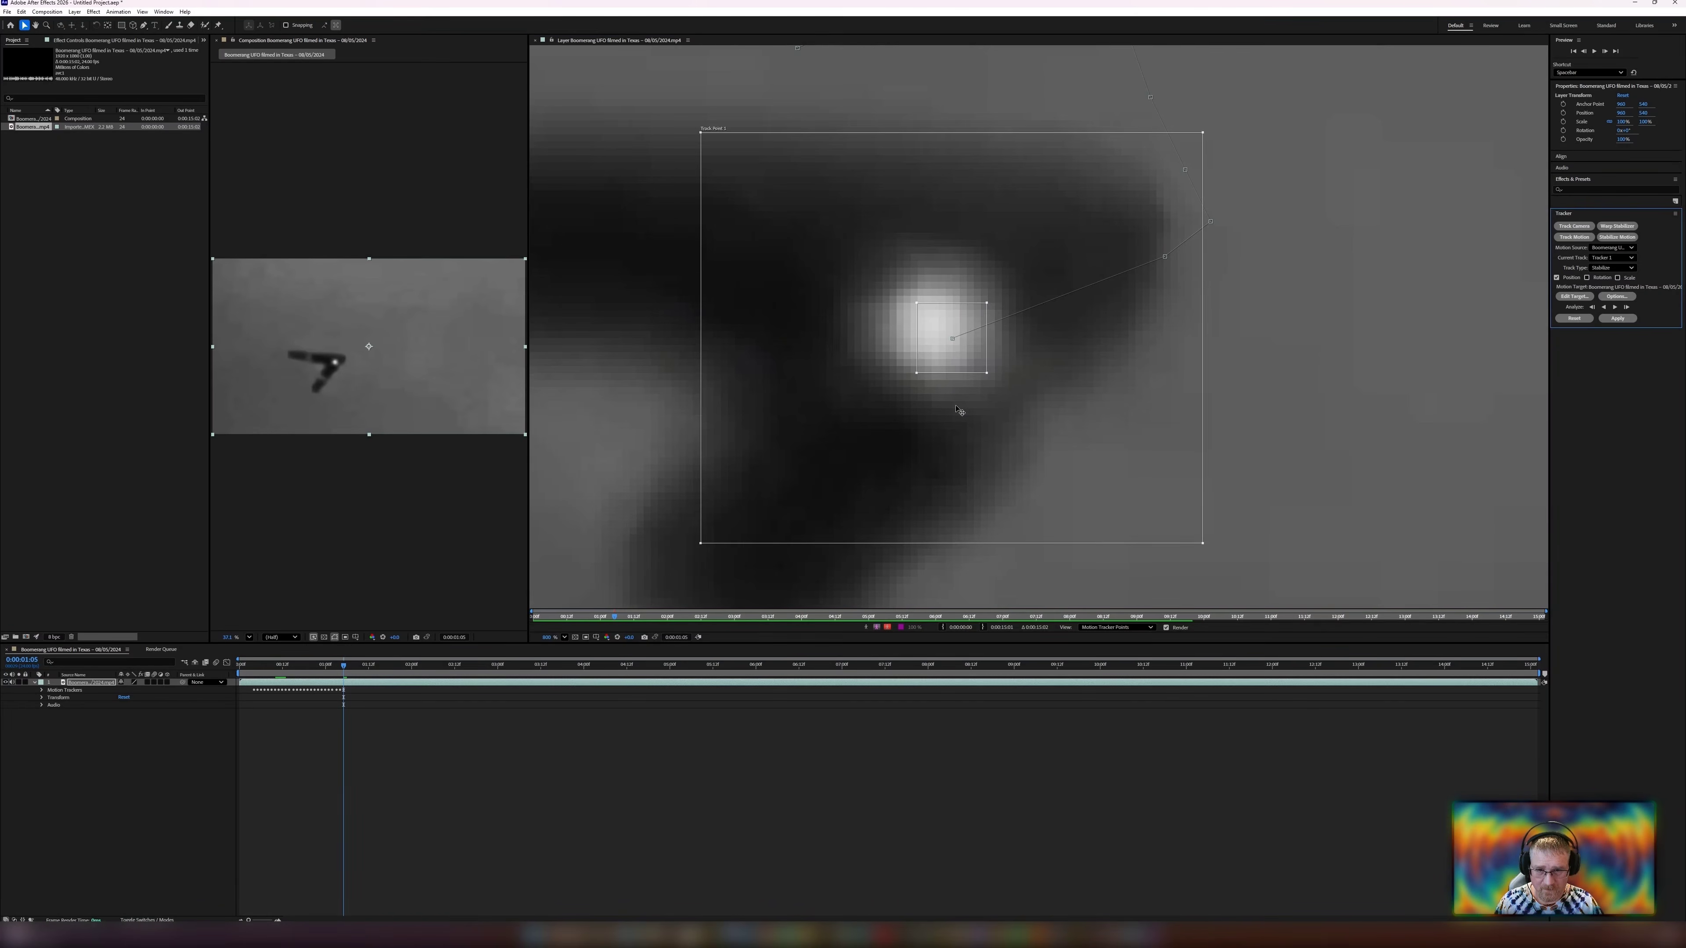
scroll(956, 409, "down", 4)
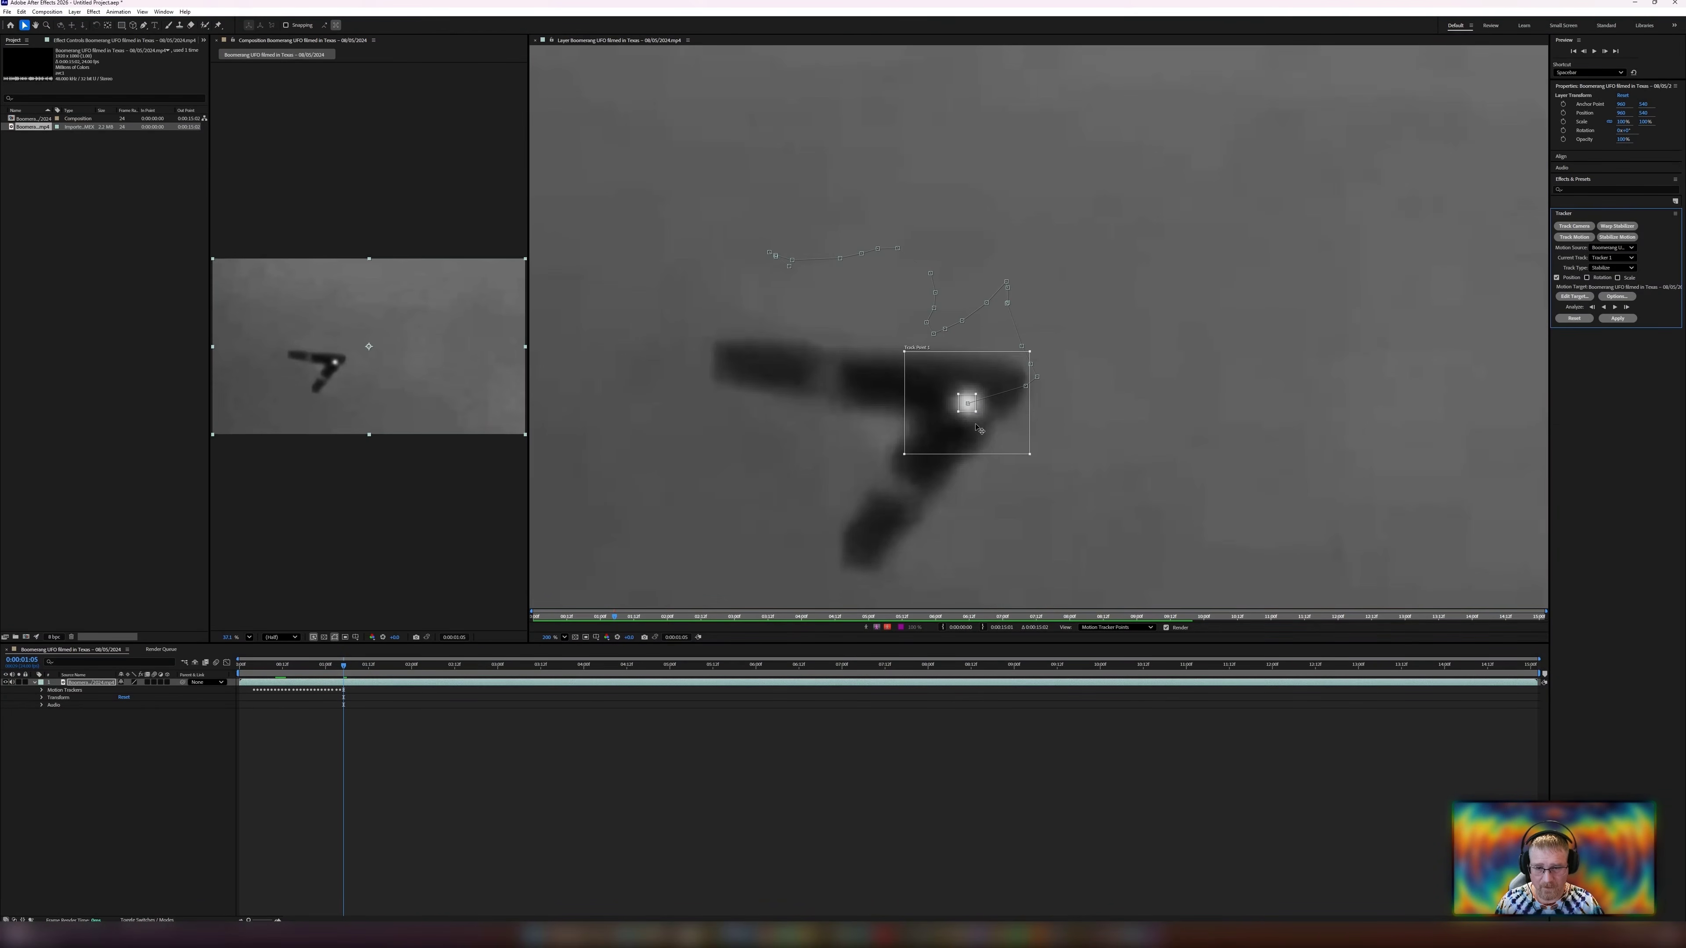
key("Page_Up")
key("Page_Up")
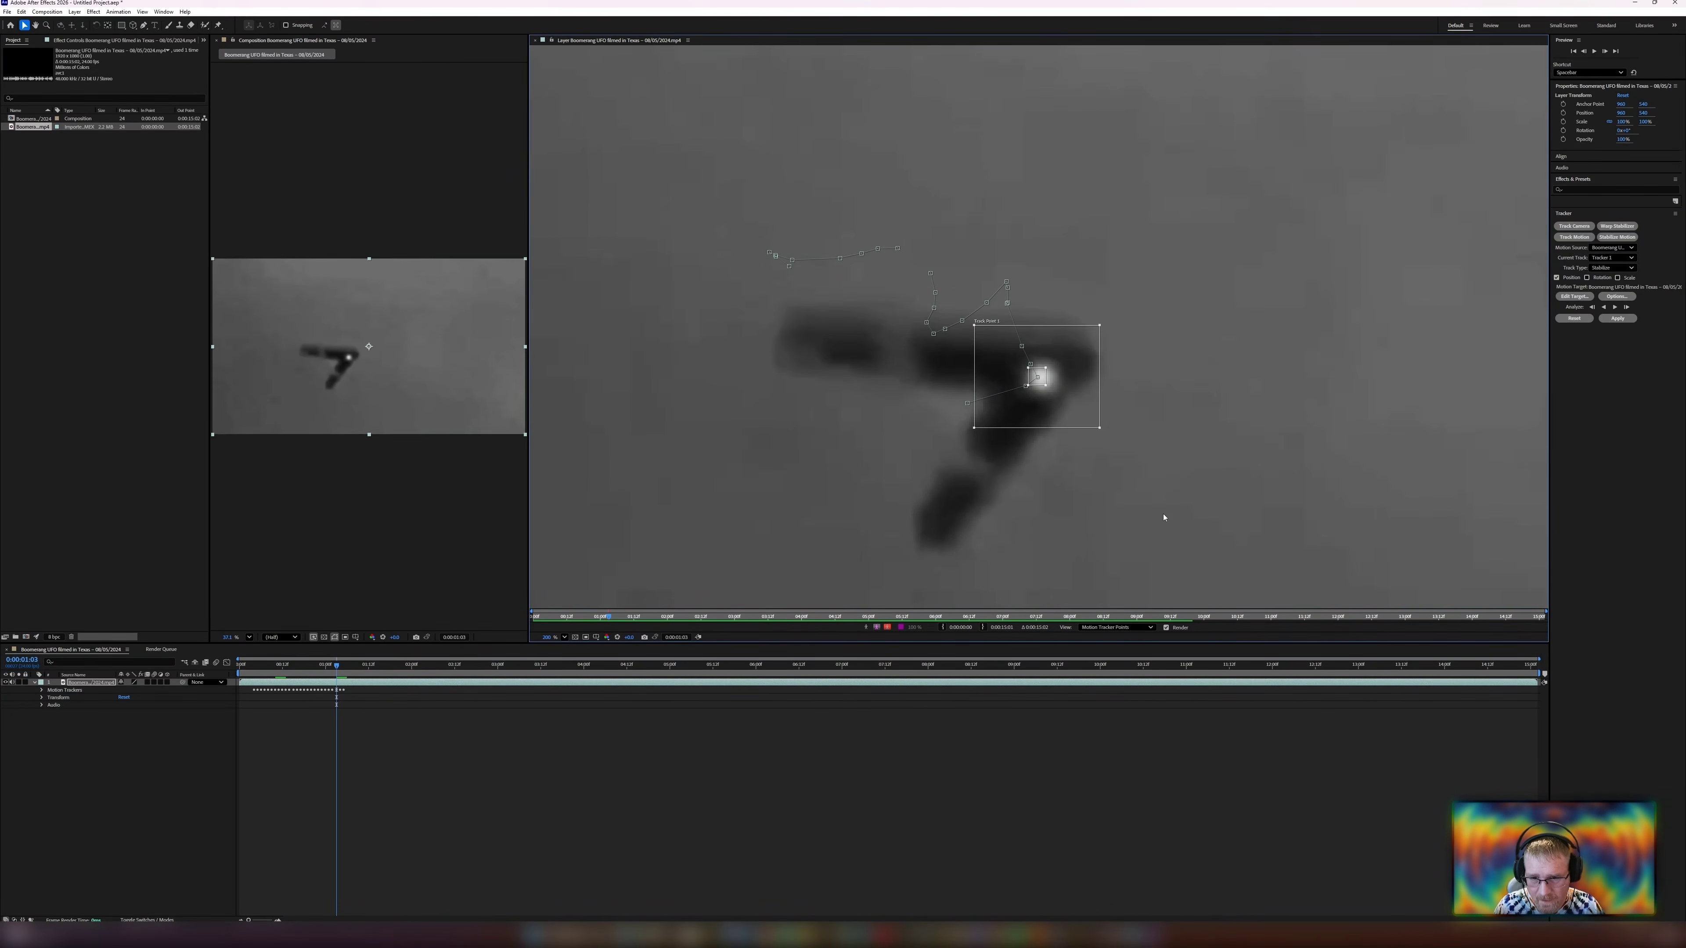
key("Page_Up")
key("Page_Up")
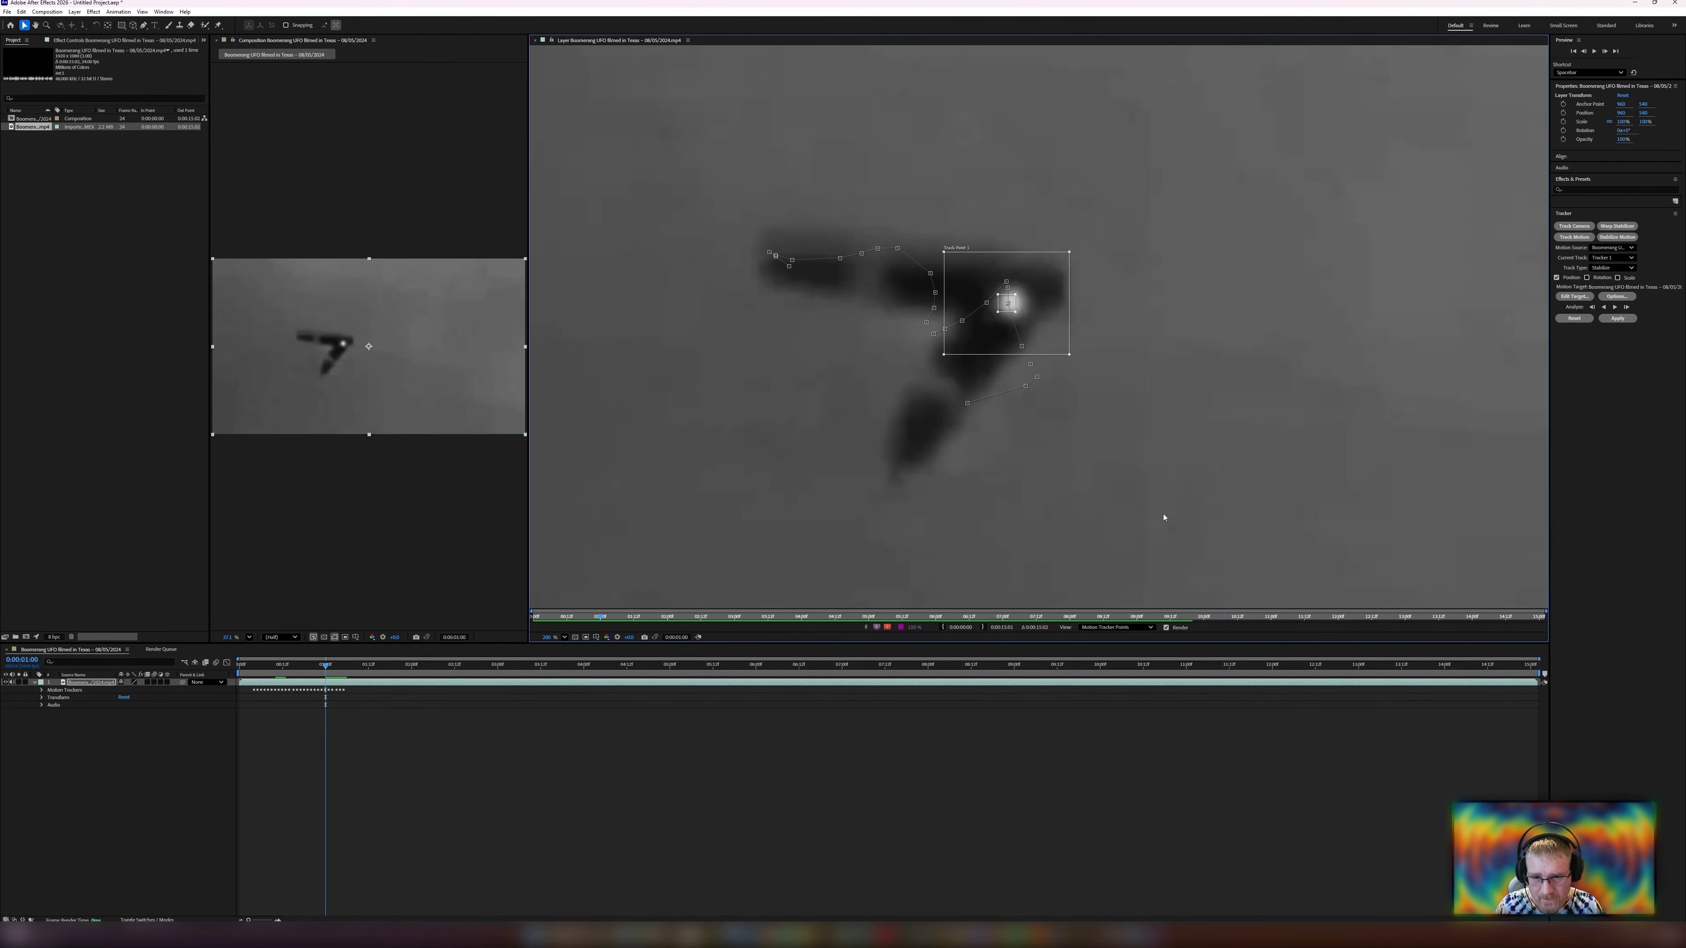
key("Page_Down")
key("Page_Down")
key("Page_Down")
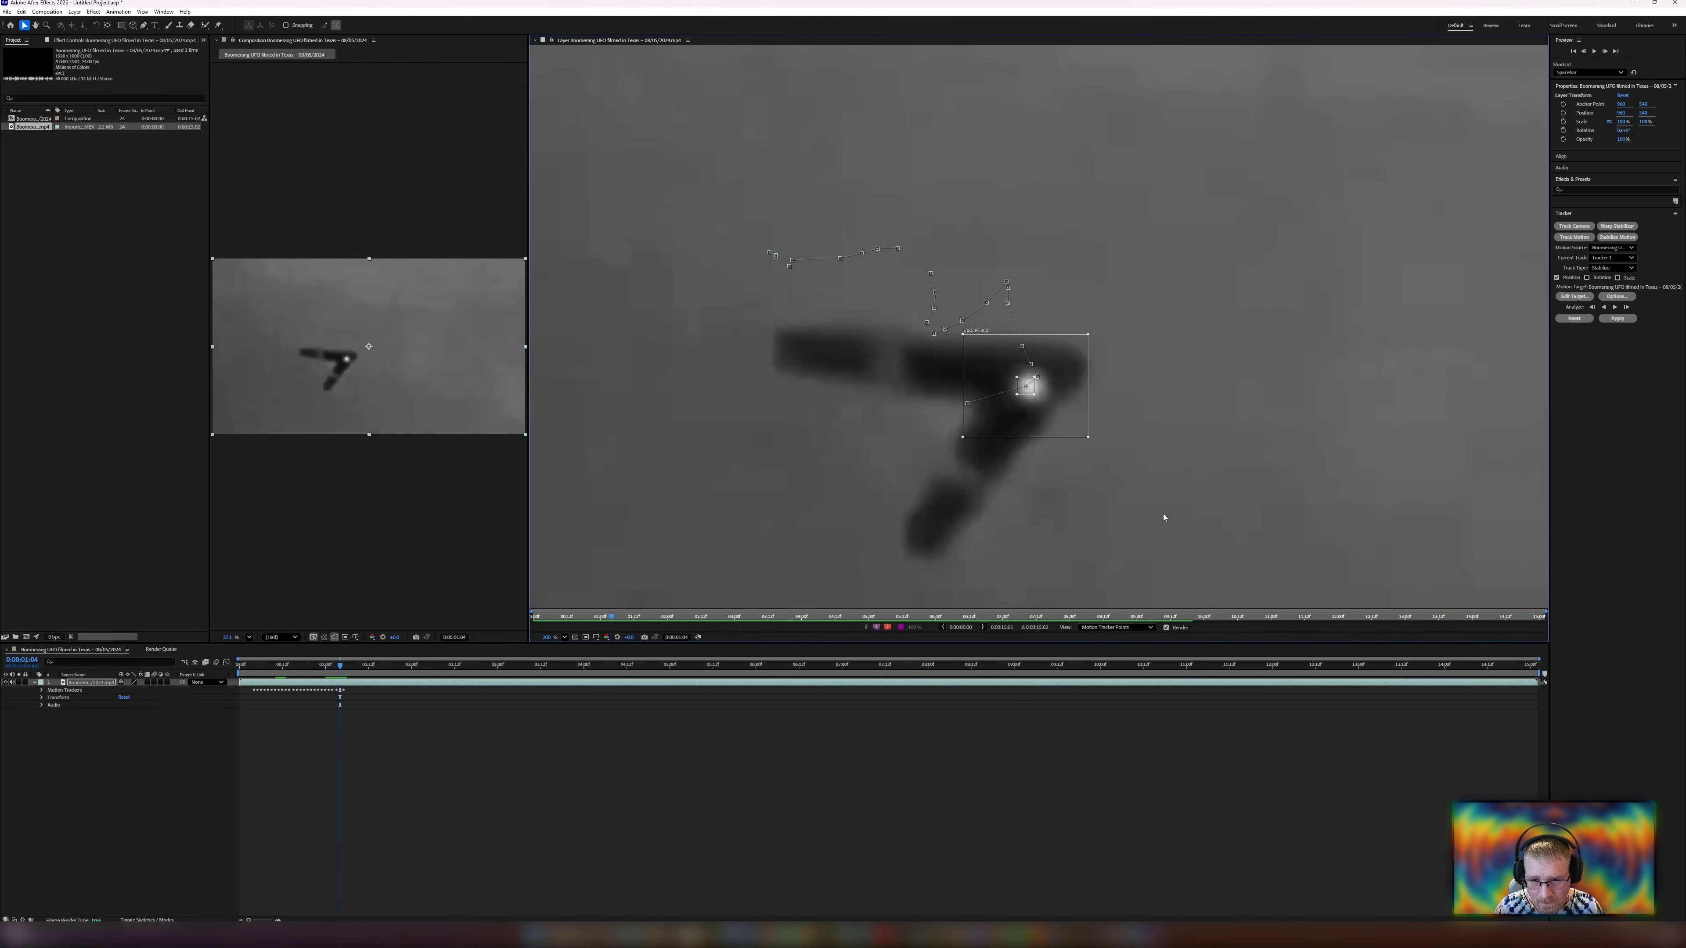
key("Page_Down")
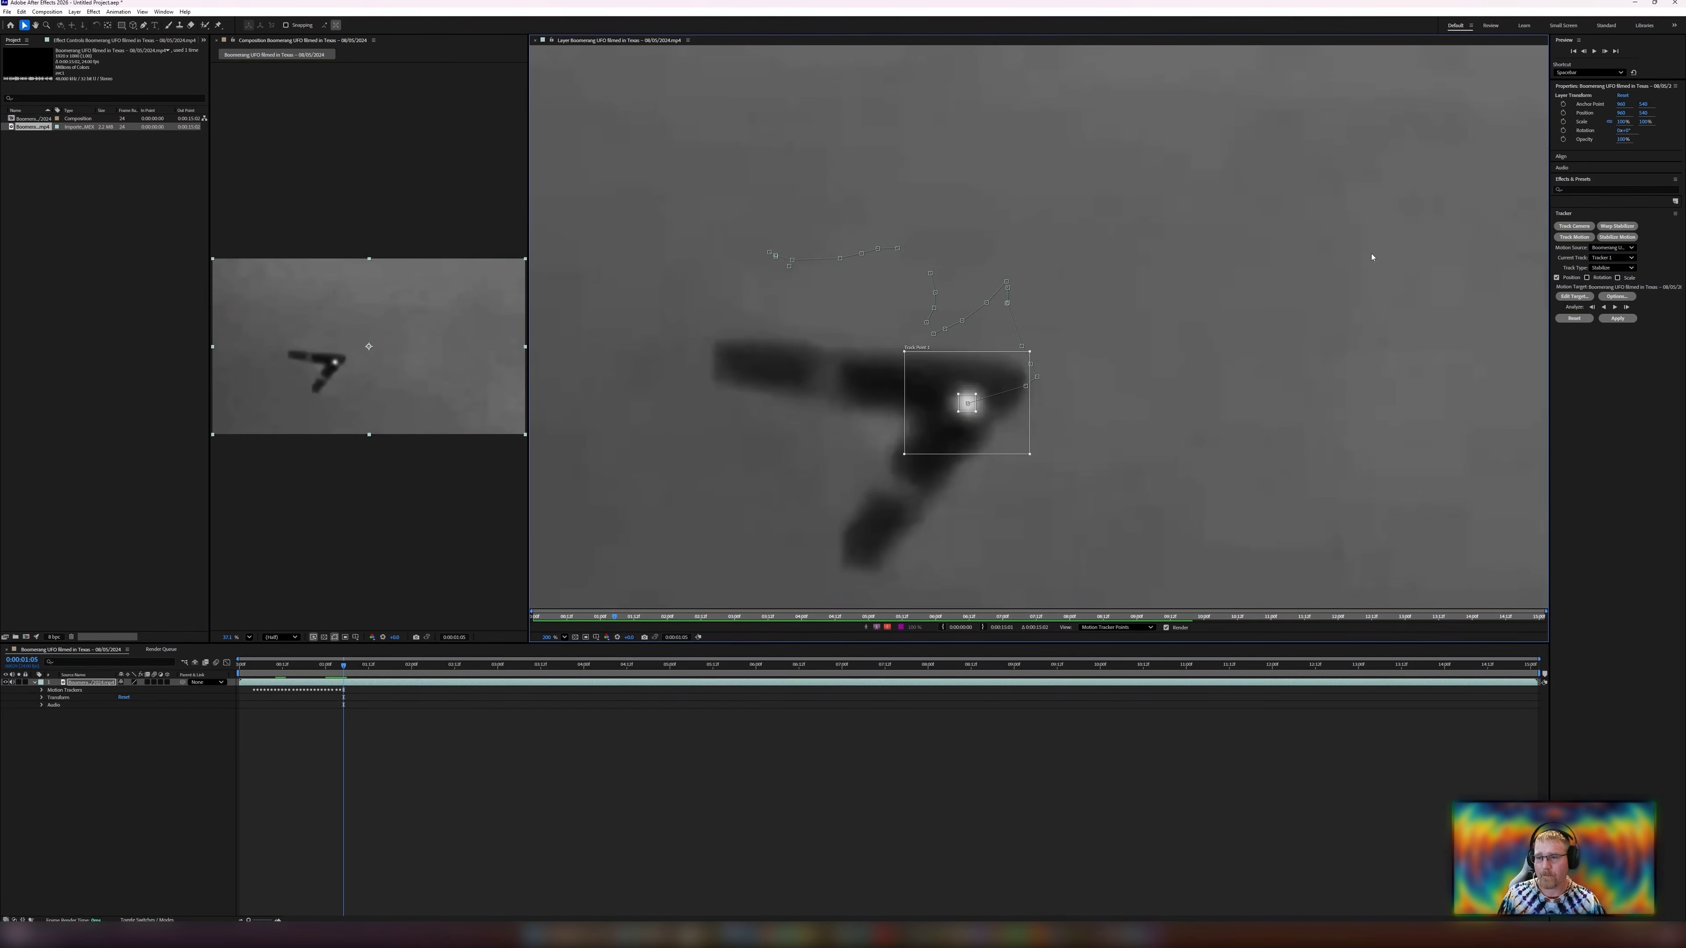
Analyze forward again and step back and forth through frames to find where the track slipped off the UFO.
left_click(1615, 307)
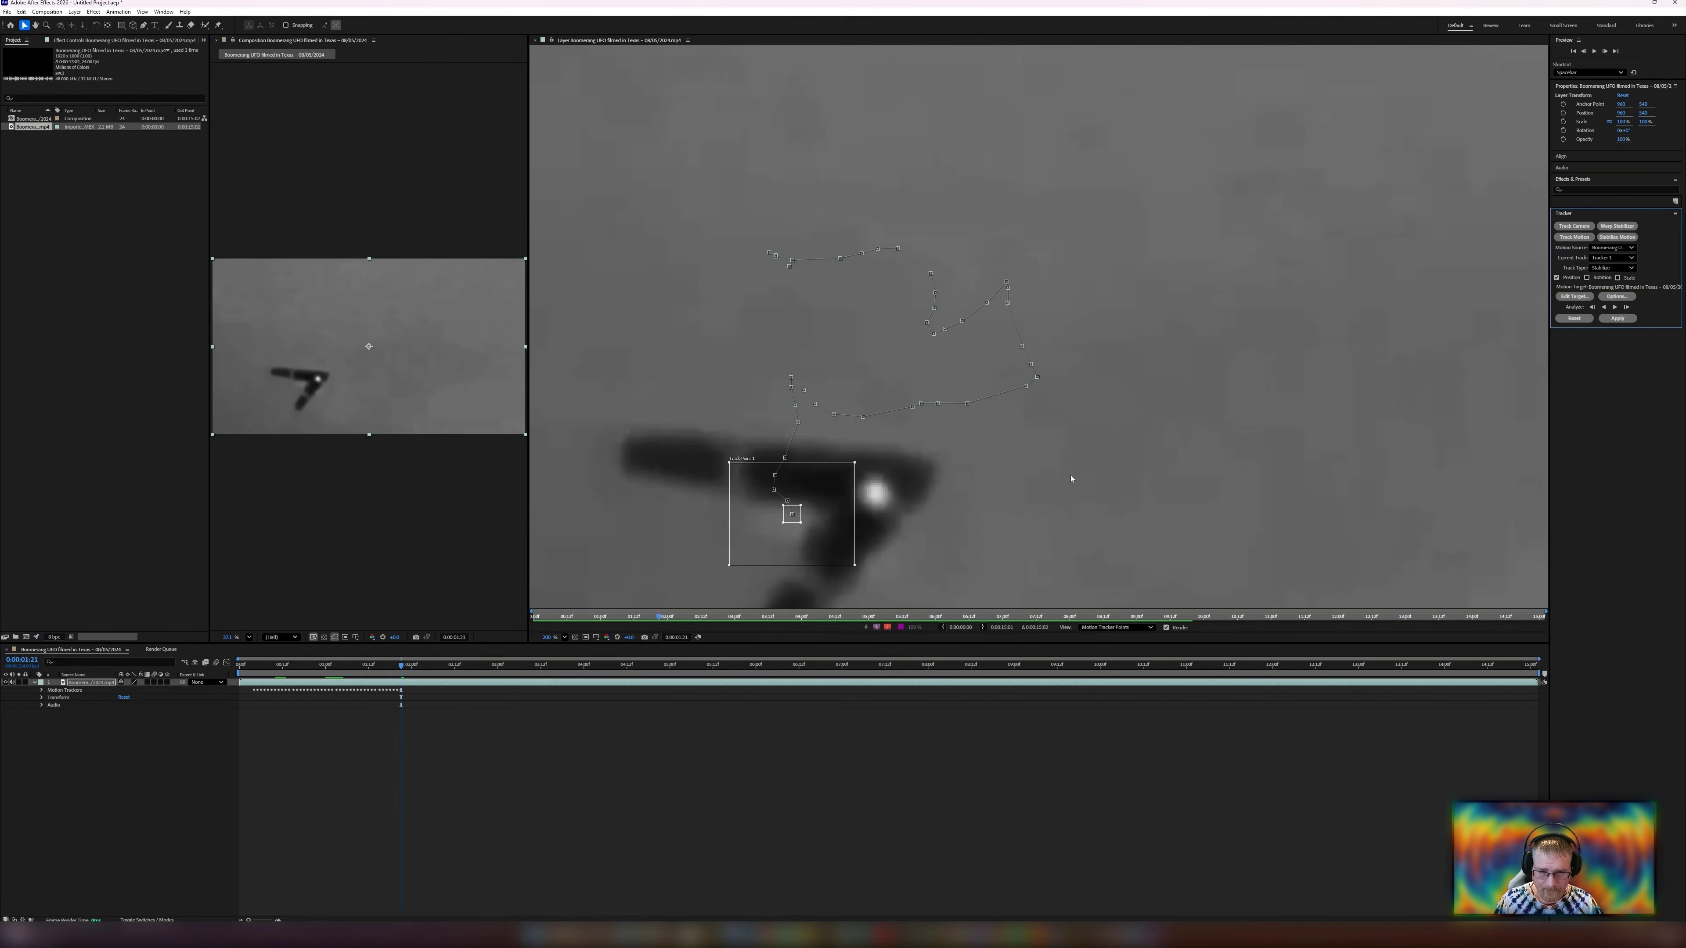
left_click_drag(1071, 478, 1064, 374)
key("Page_Up")
key("Page_Up")
key("Page_Up")
key("Page_Up")
key("Page_Up")
key("Page_Up")
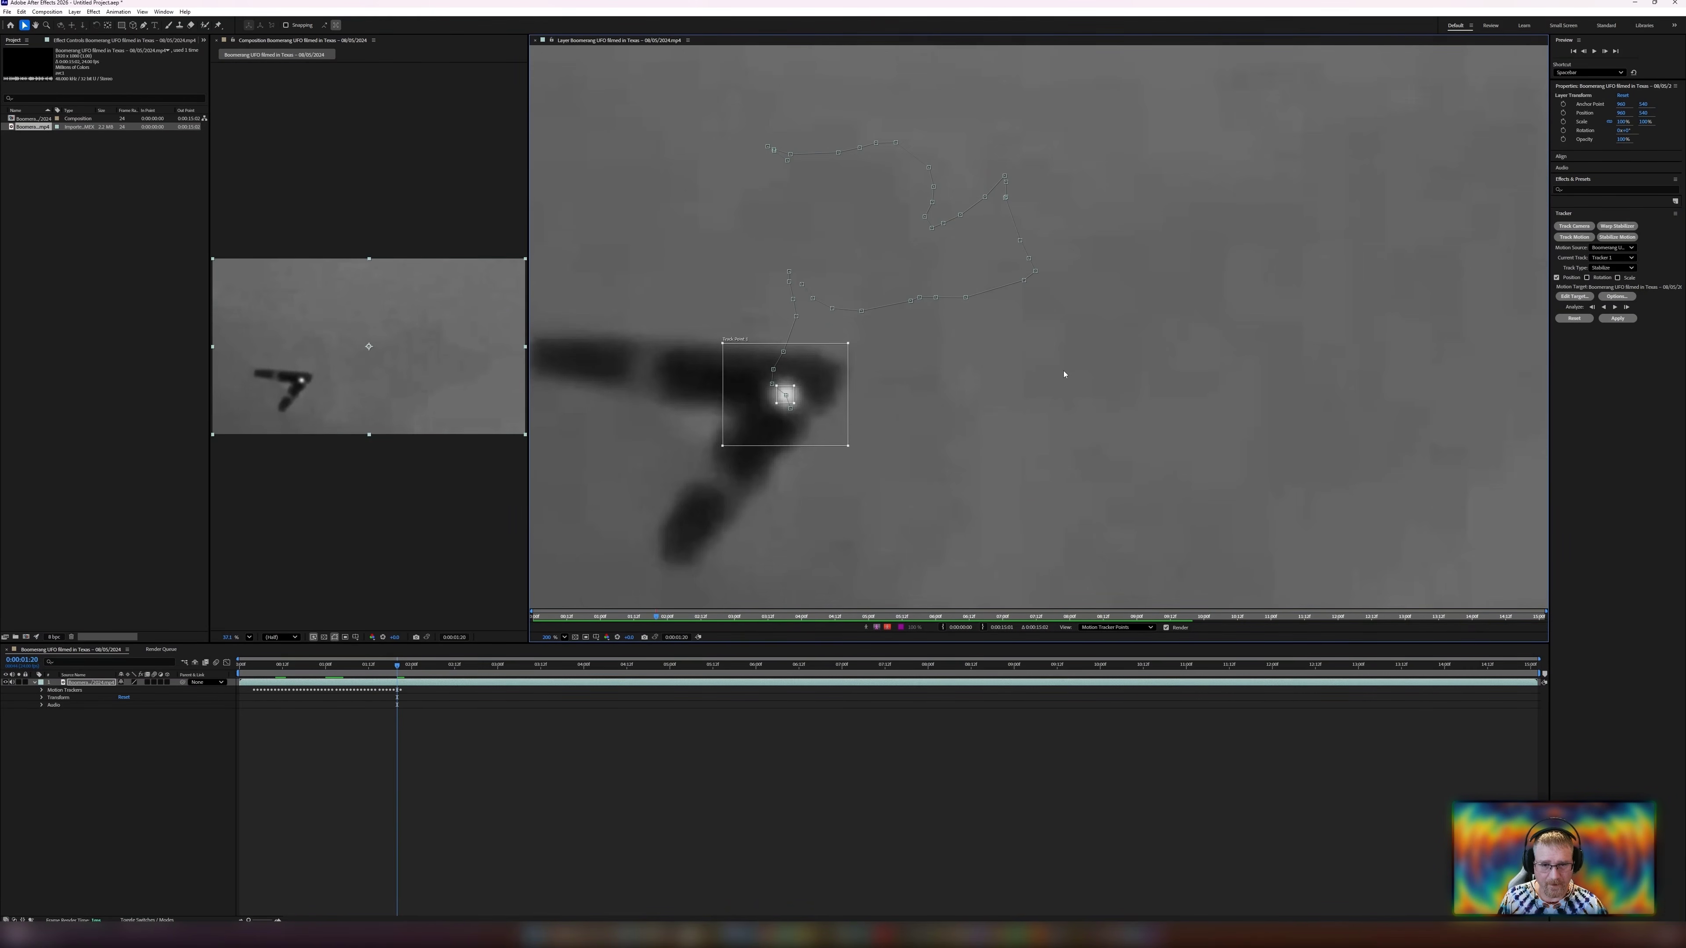
key("Page_Down")
key("Page_Down")
key("Page_Down")
key("Page_Down")
key("Page_Down")
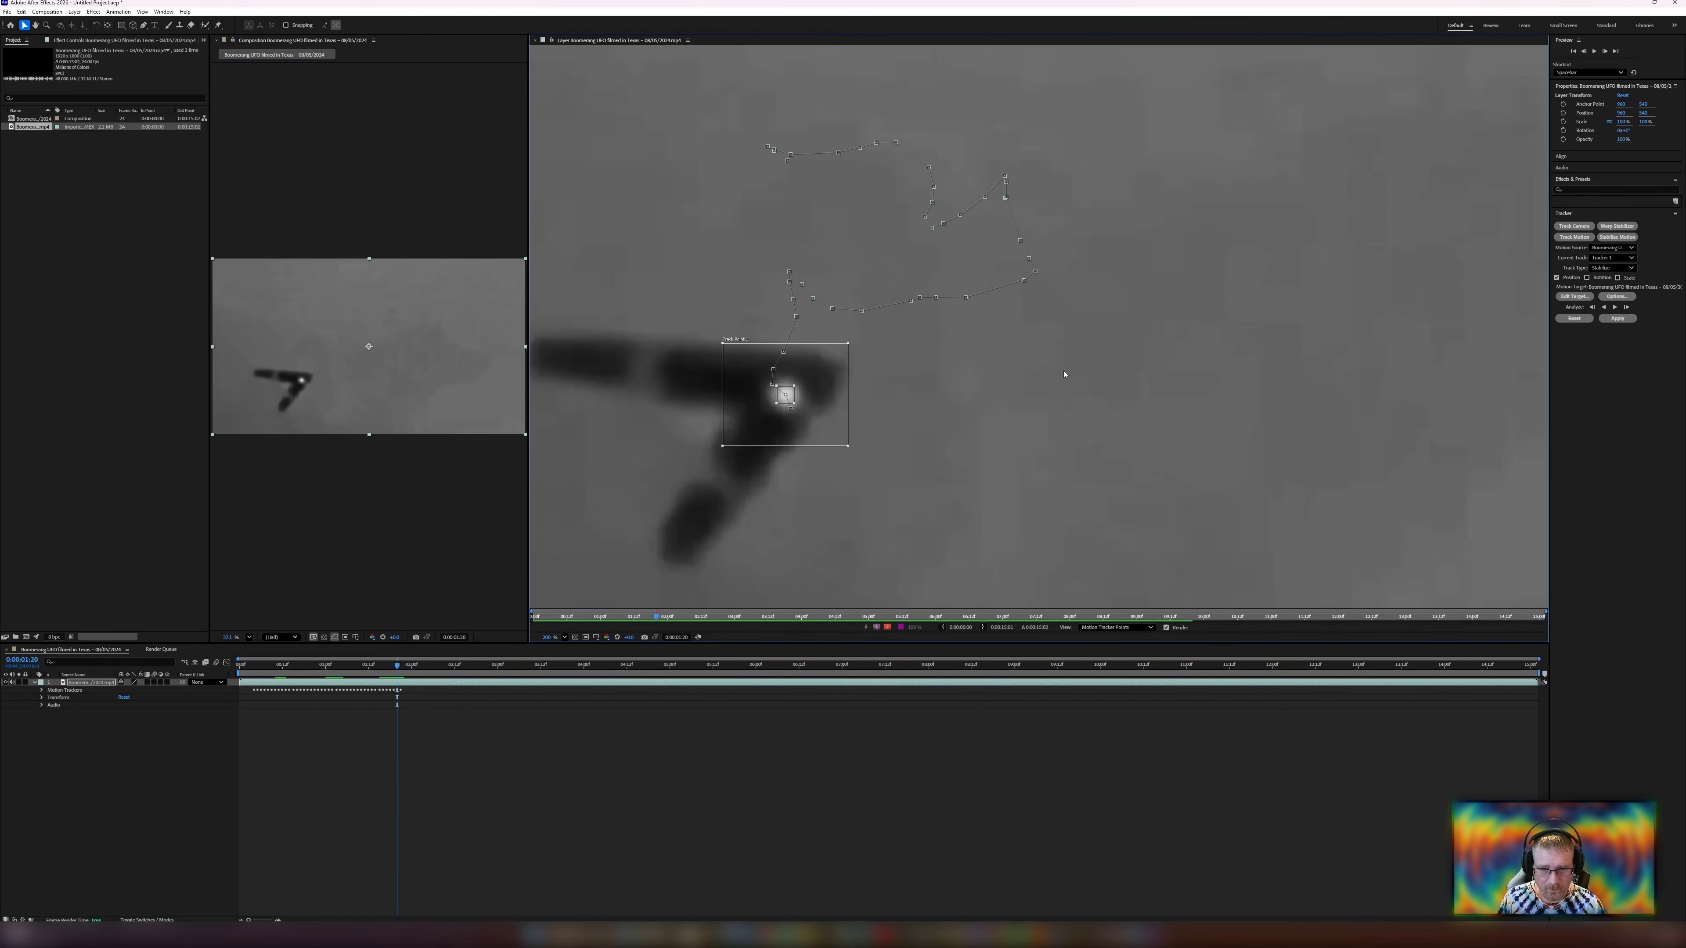
key("Page_Down")
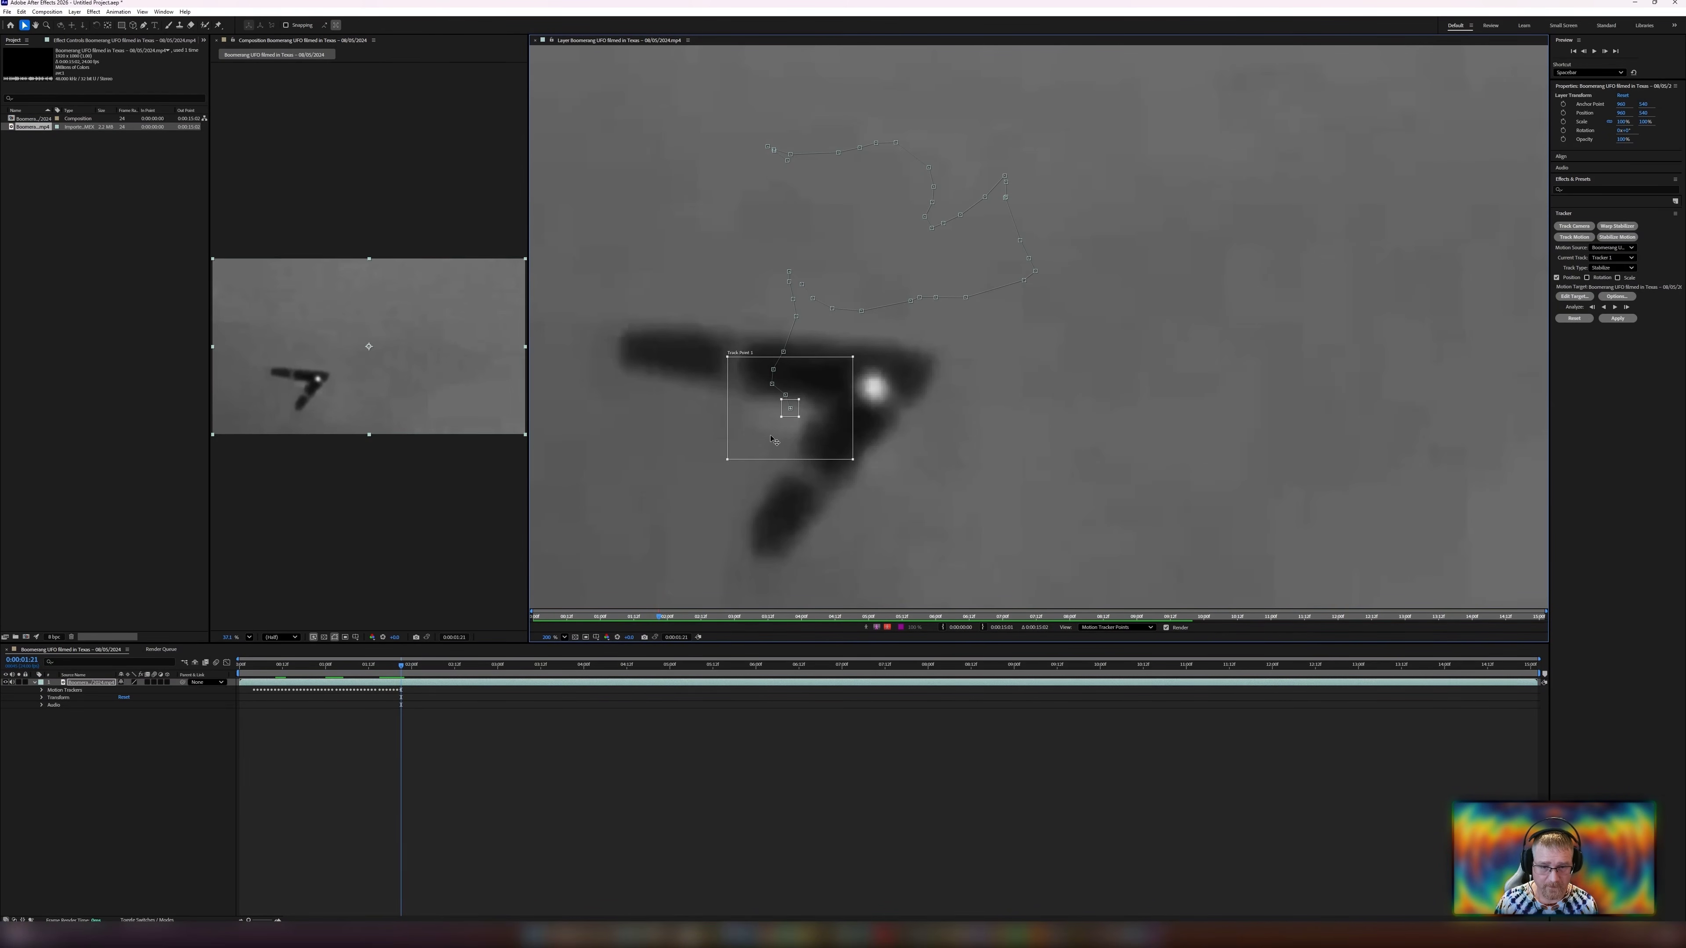
Move the track point back onto the UFO, nudge it into place, and resume analyzing forward.
left_click_drag(774, 444, 860, 422)
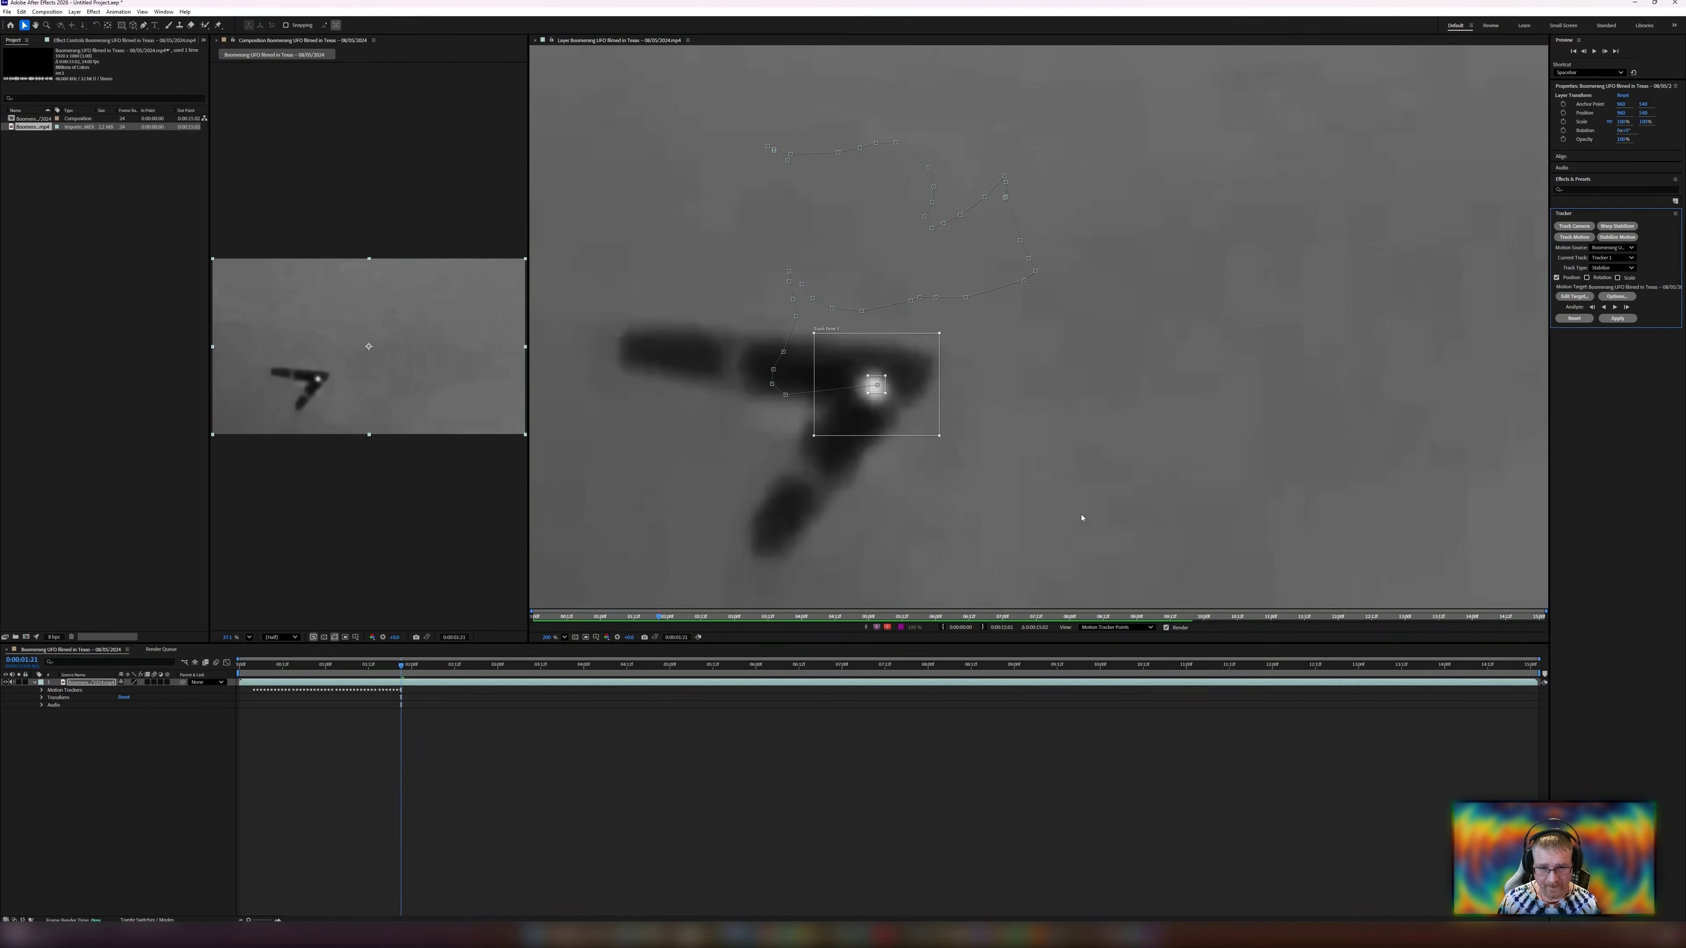
key("shift+Down")
key("shift+Left")
key("Up")
key("Up")
key("Up")
key("Up")
key("Up")
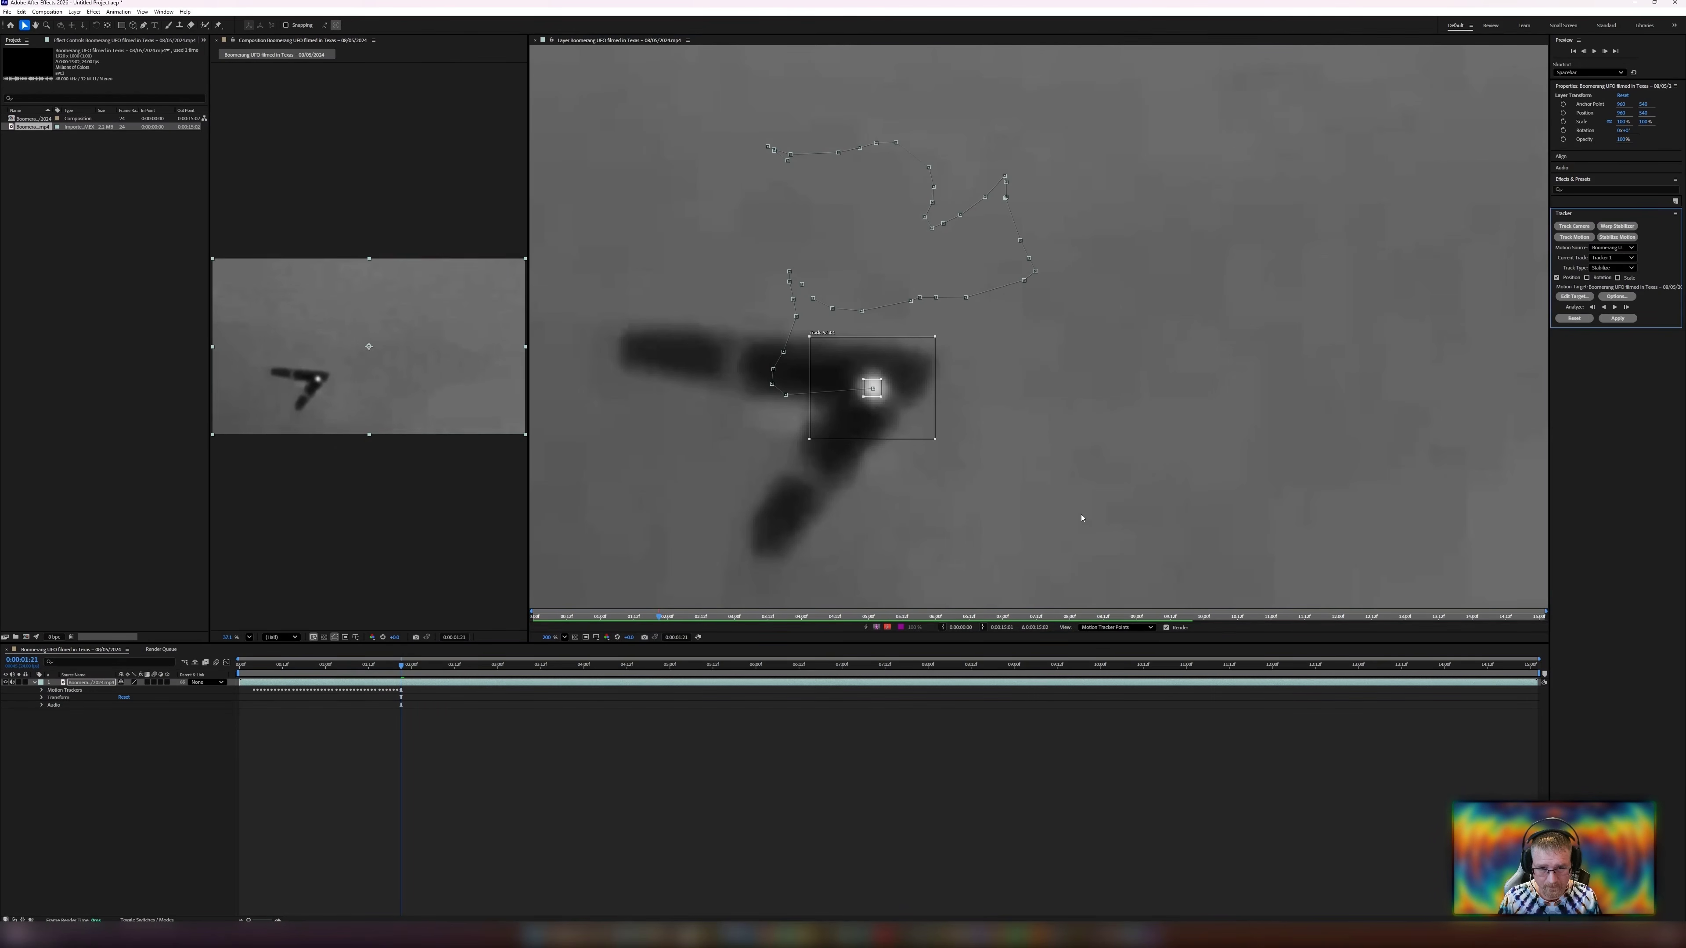
left_click(1614, 307)
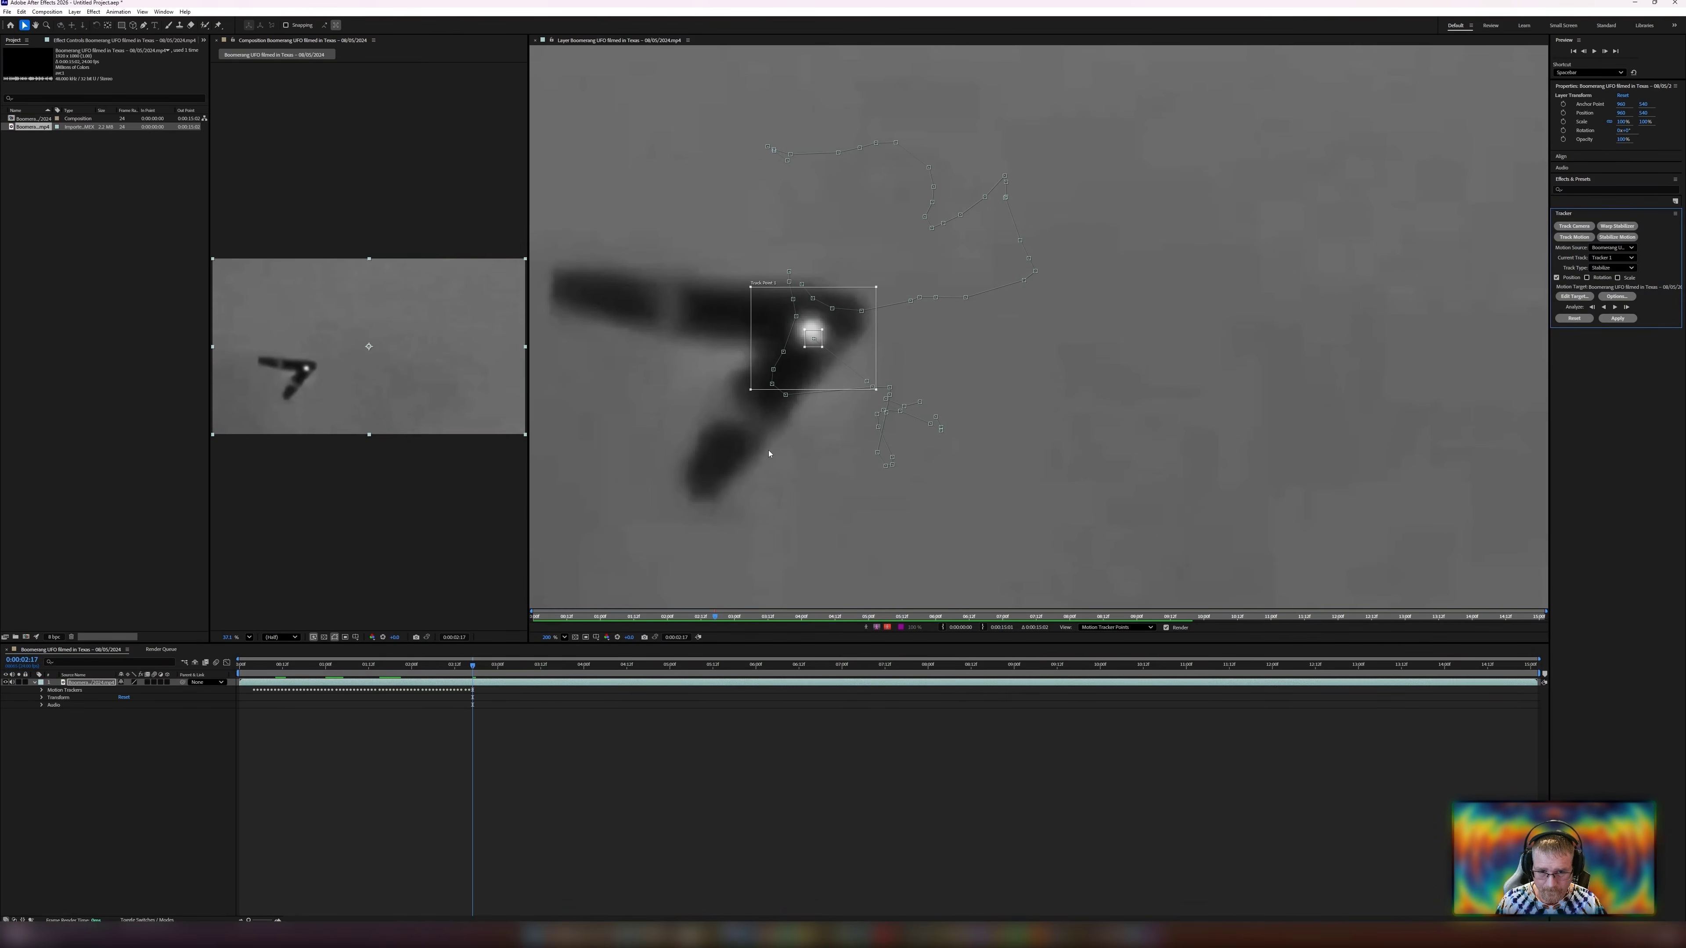
Nudge the track point three pixels left and three pixels up to sit on the UFO's bright center.
left_click_drag(710, 483, 762, 515)
key("Left")
key("Left")
key("Left")
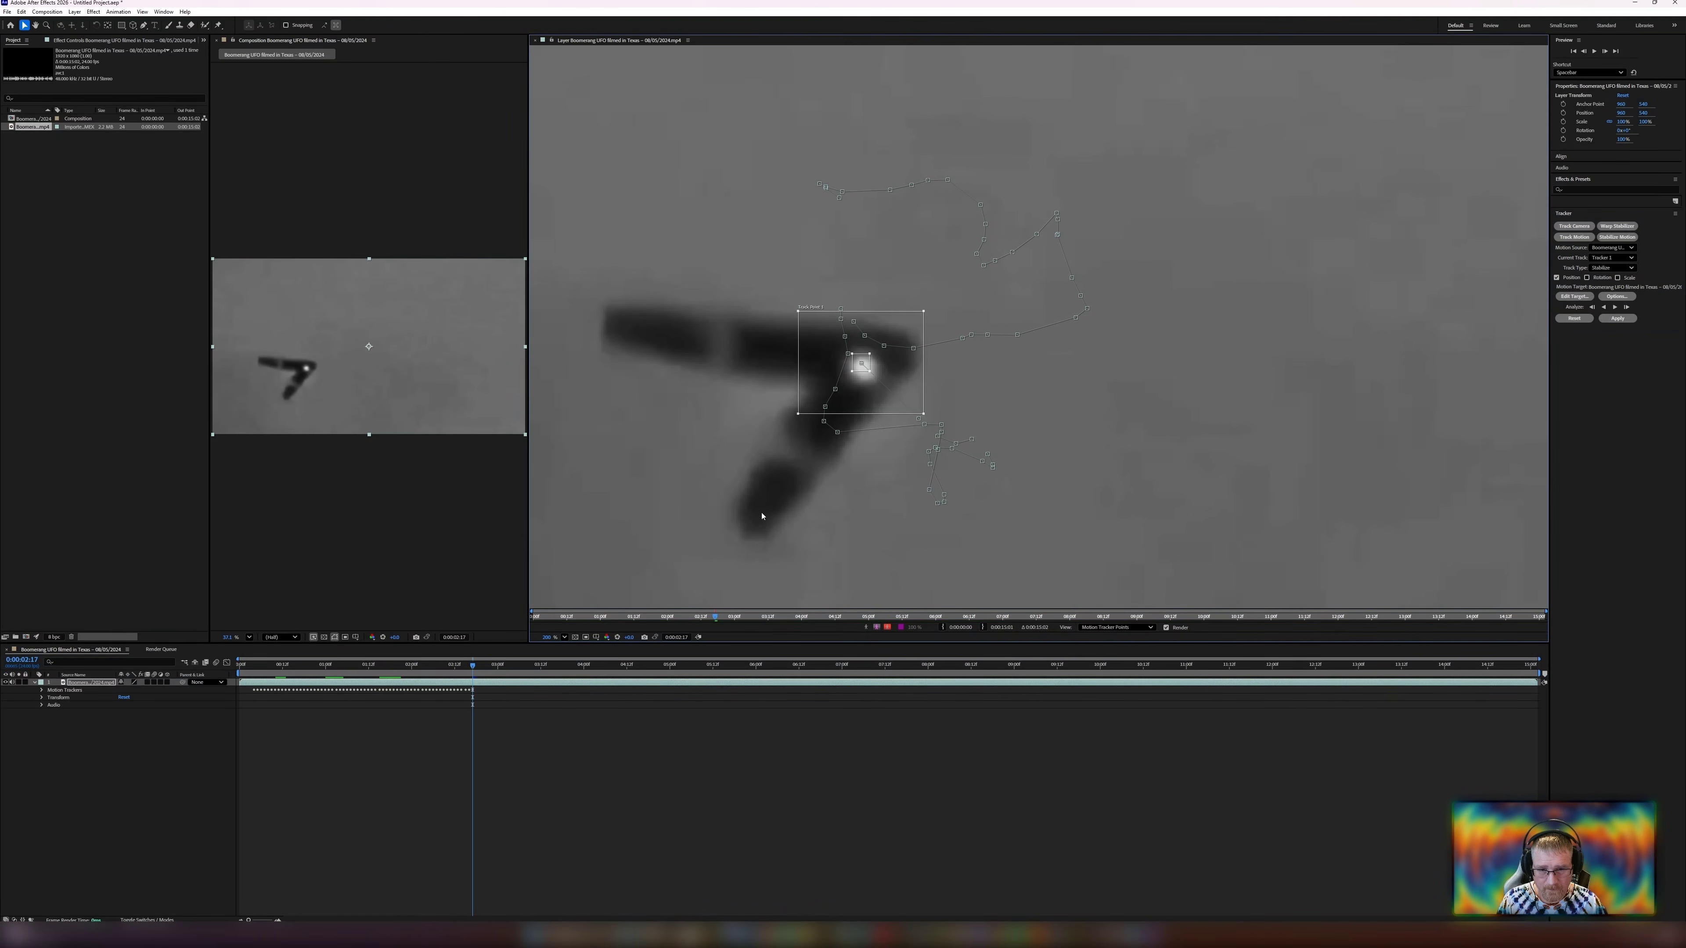
key("Up")
key("Up")
key("Up")
key("Up")
Step back and forth through the recently tracked frames to check whether the track point stays on the UFO.
key("Page_Up")
key("Page_Up")
key("Page_Up")
key("Page_Up")
key("Page_Up")
key("Page_Up")
key("Page_Up")
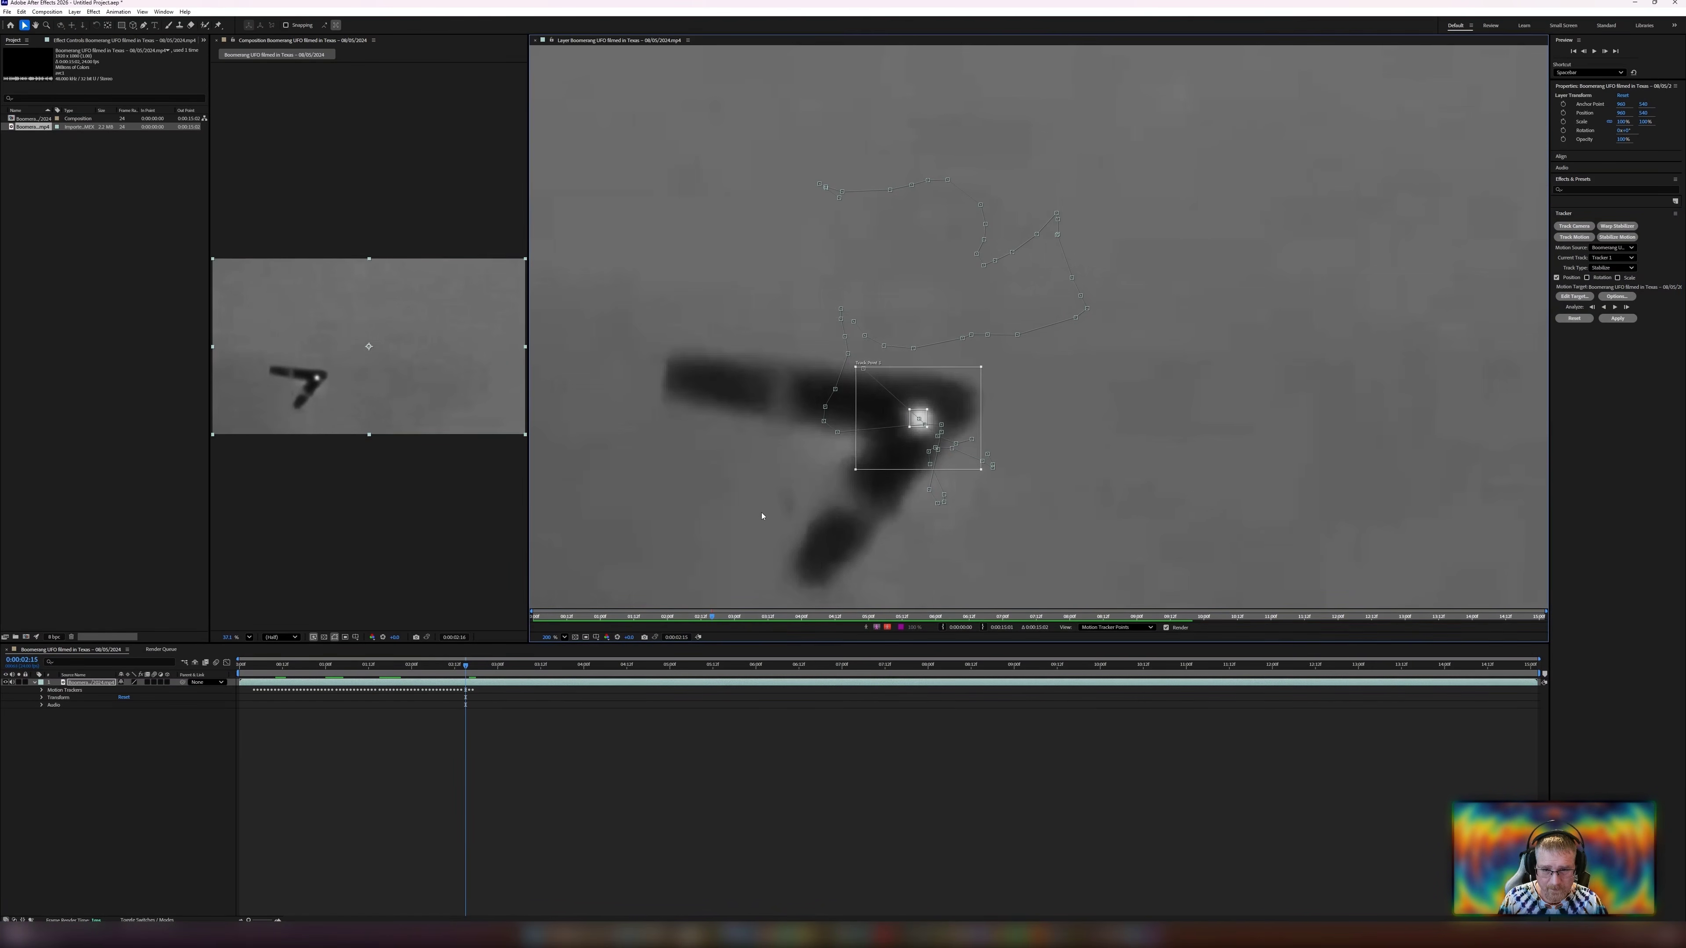
key("Page_Down")
key("Page_Down")
key("Page_Down")
key("Page_Down")
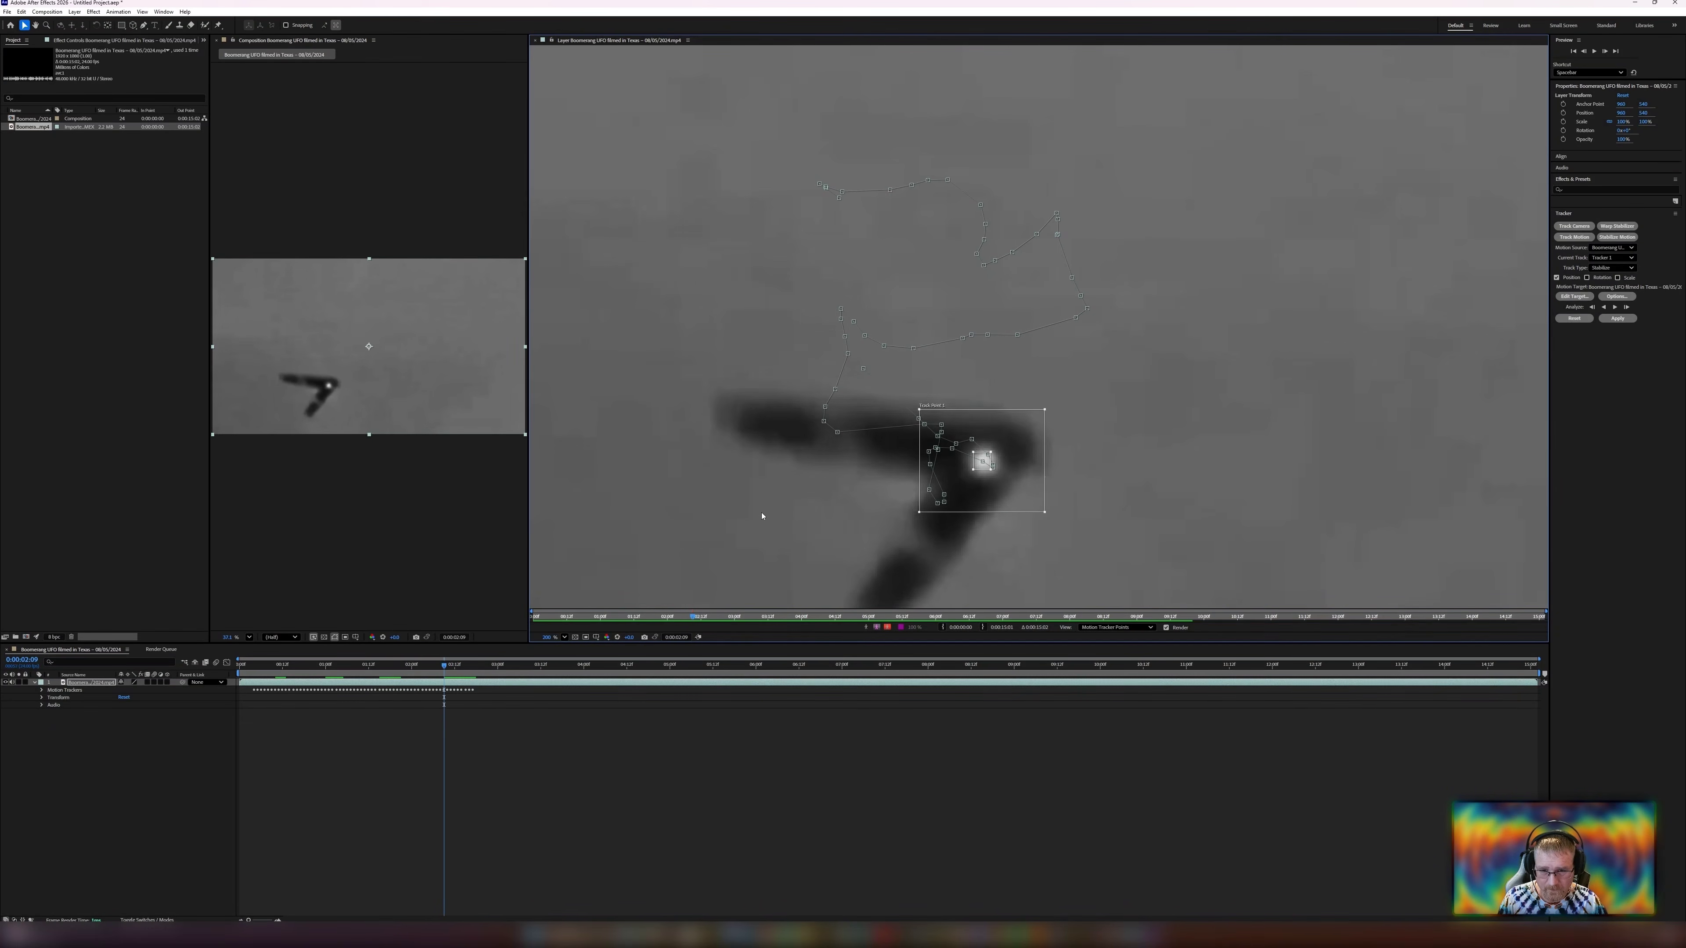
key("Page_Down")
key("Page_Down")
key("Page_Down")
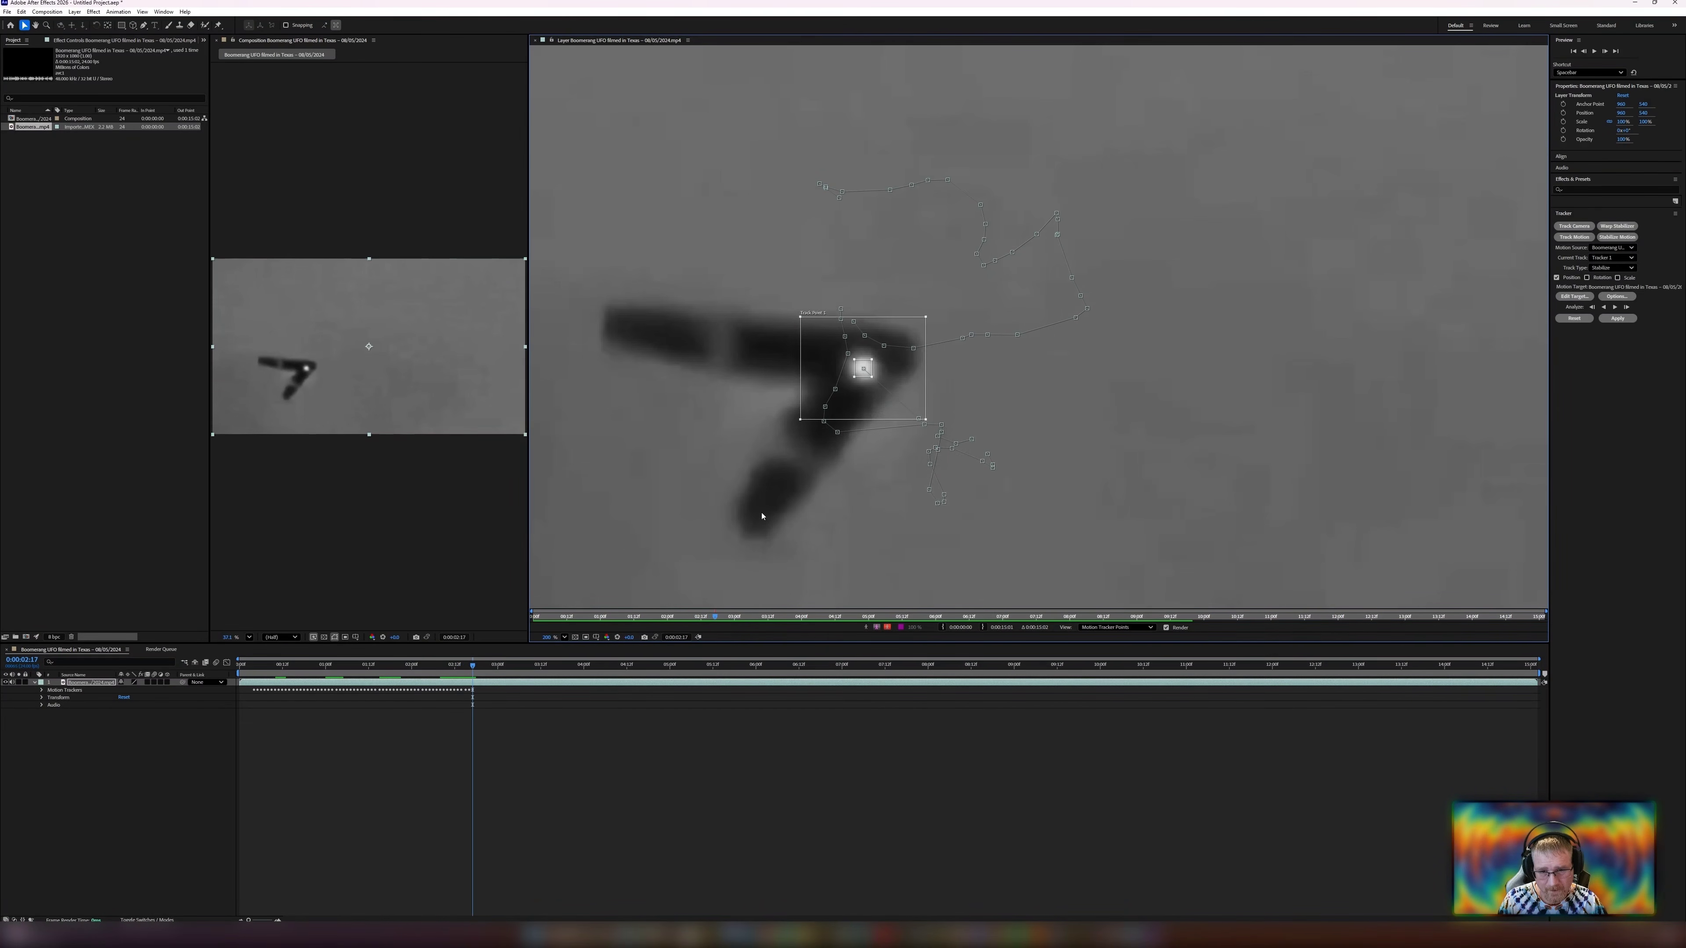
Analyze forward, then shift the track point back onto the UFO's light and resume analyzing forward.
left_click(1614, 307)
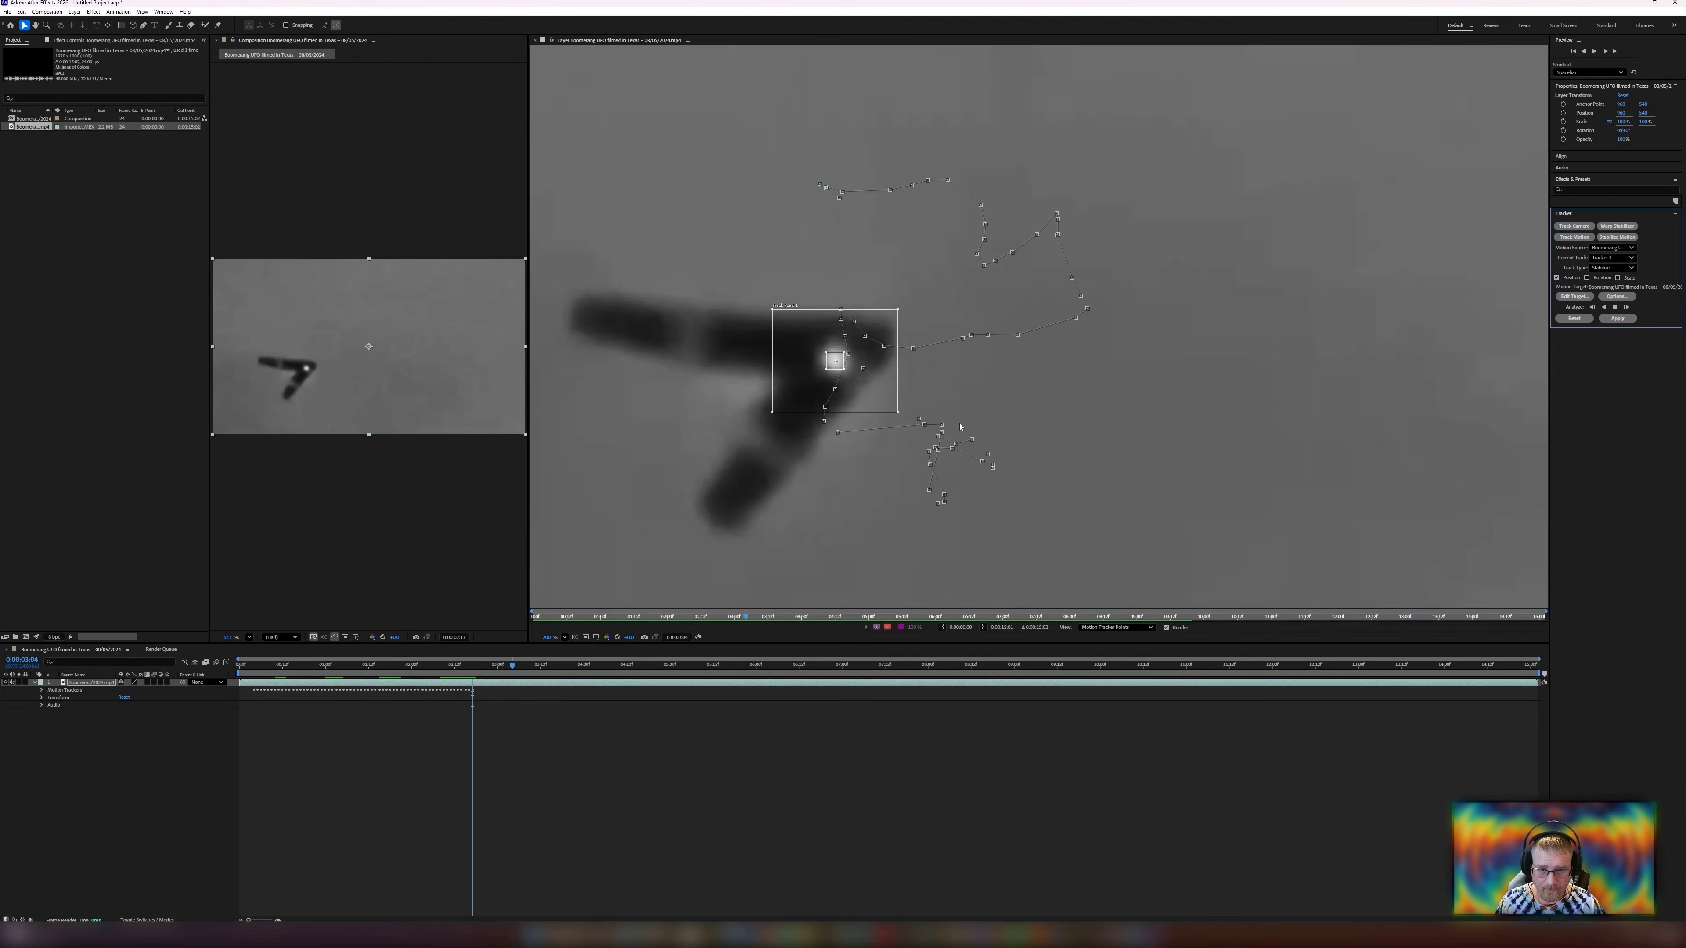
scroll(800, 299, "up", 6)
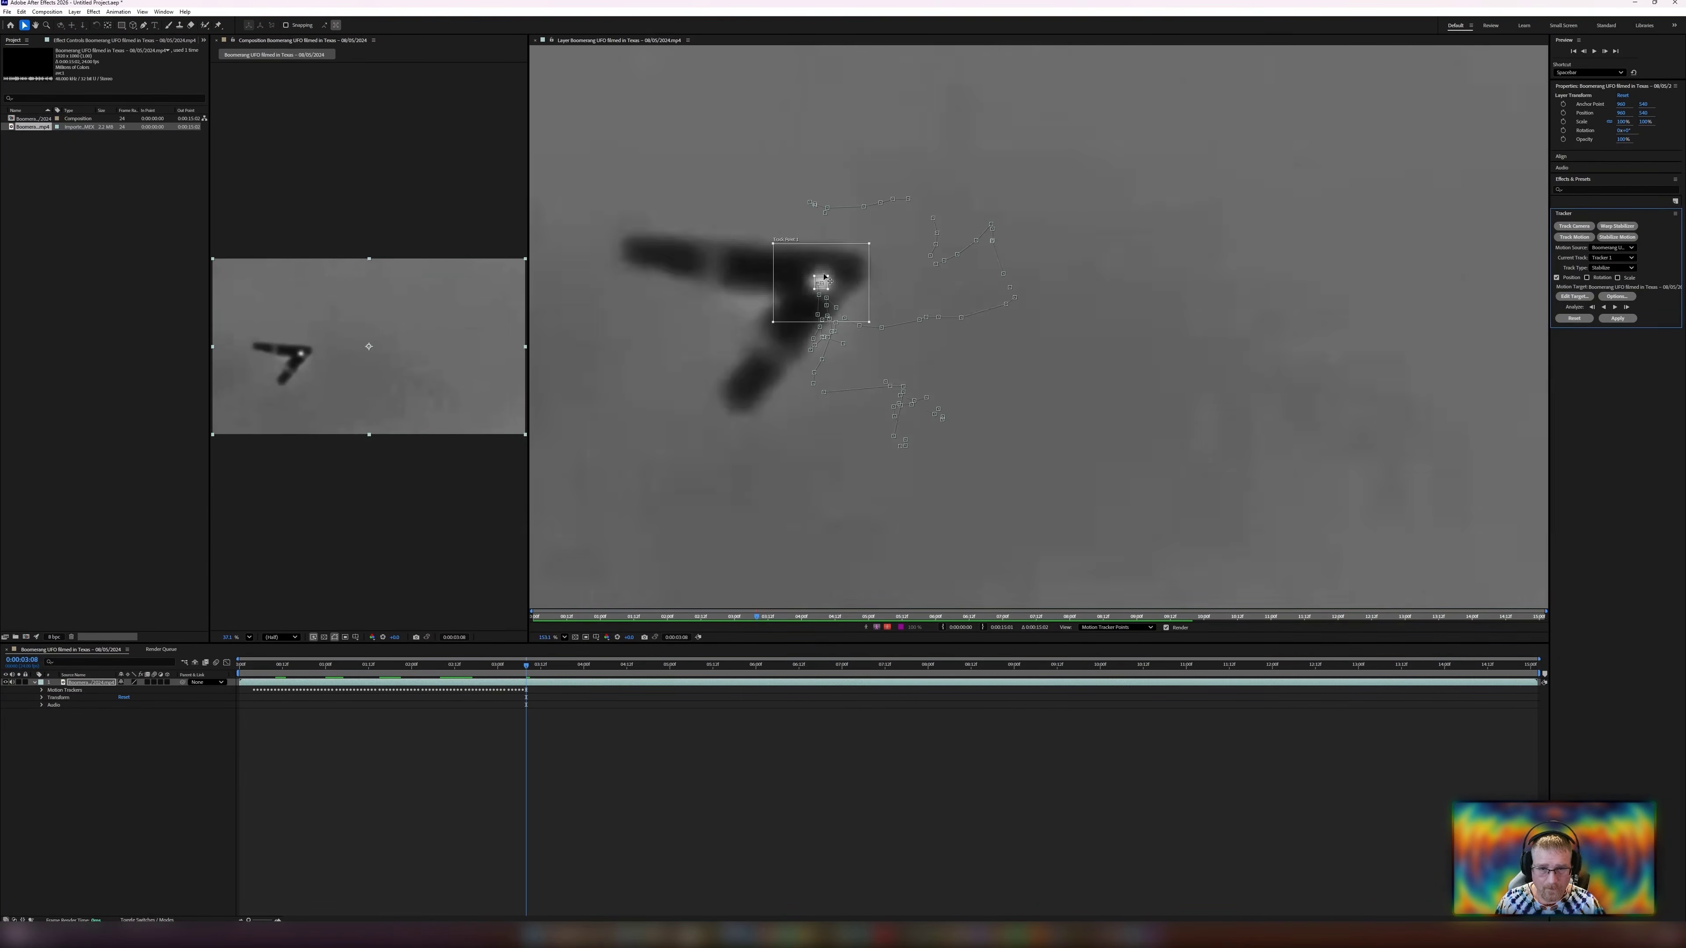
left_click_drag(742, 280, 782, 373)
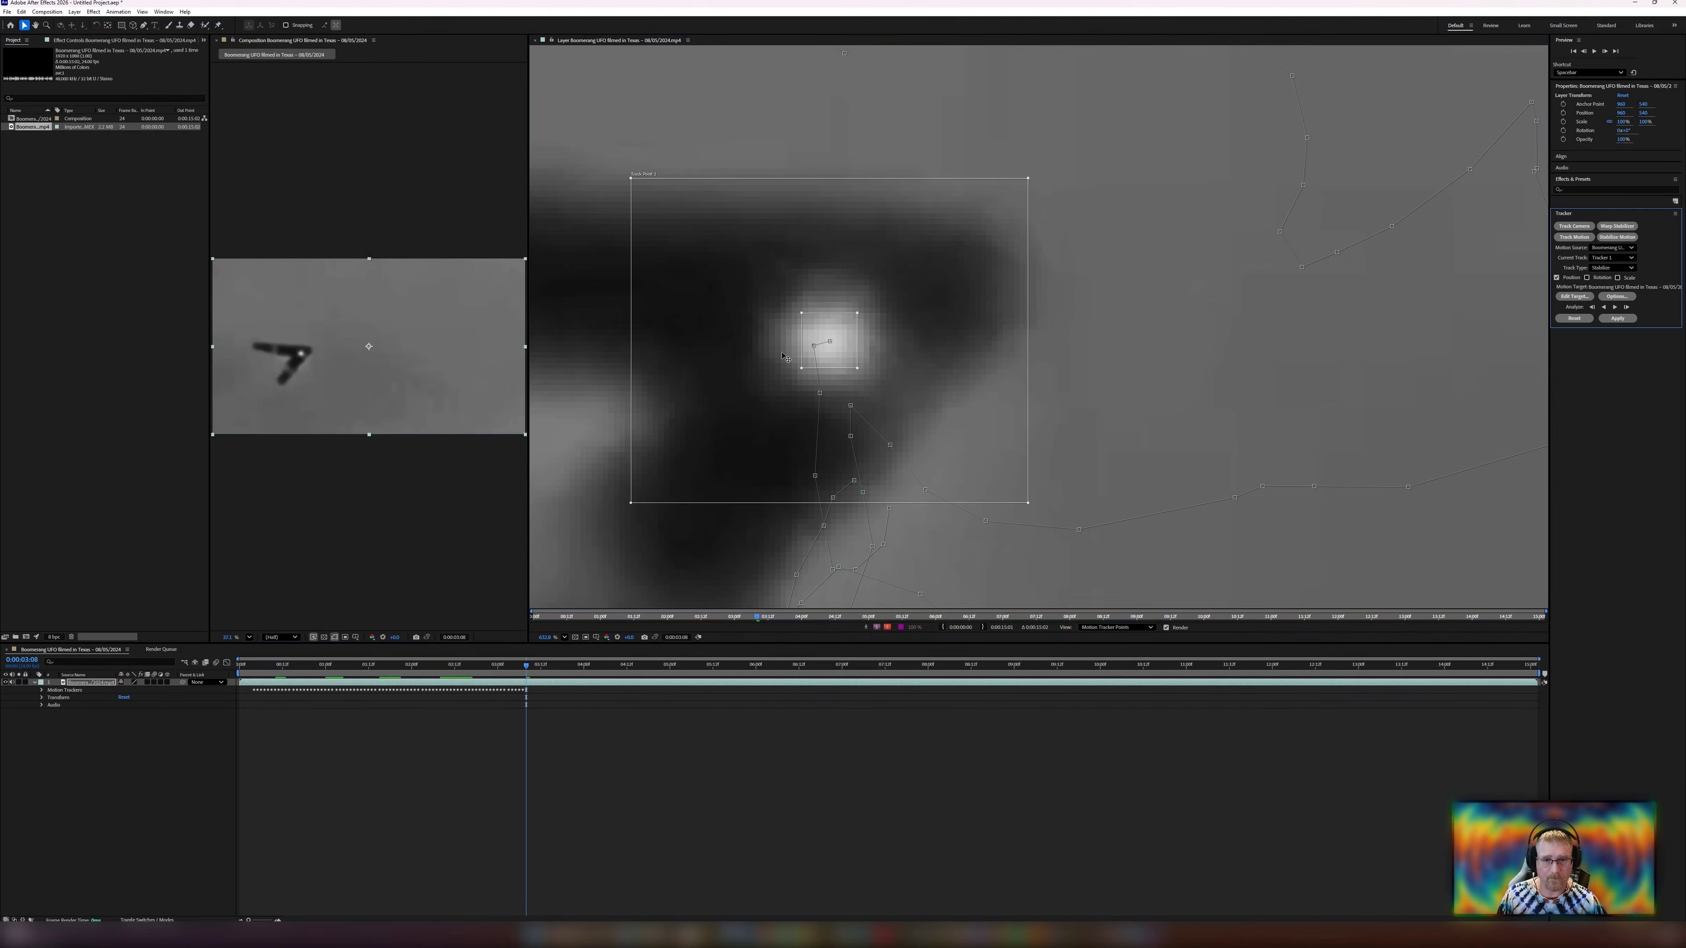
scroll(784, 356, "down", 4)
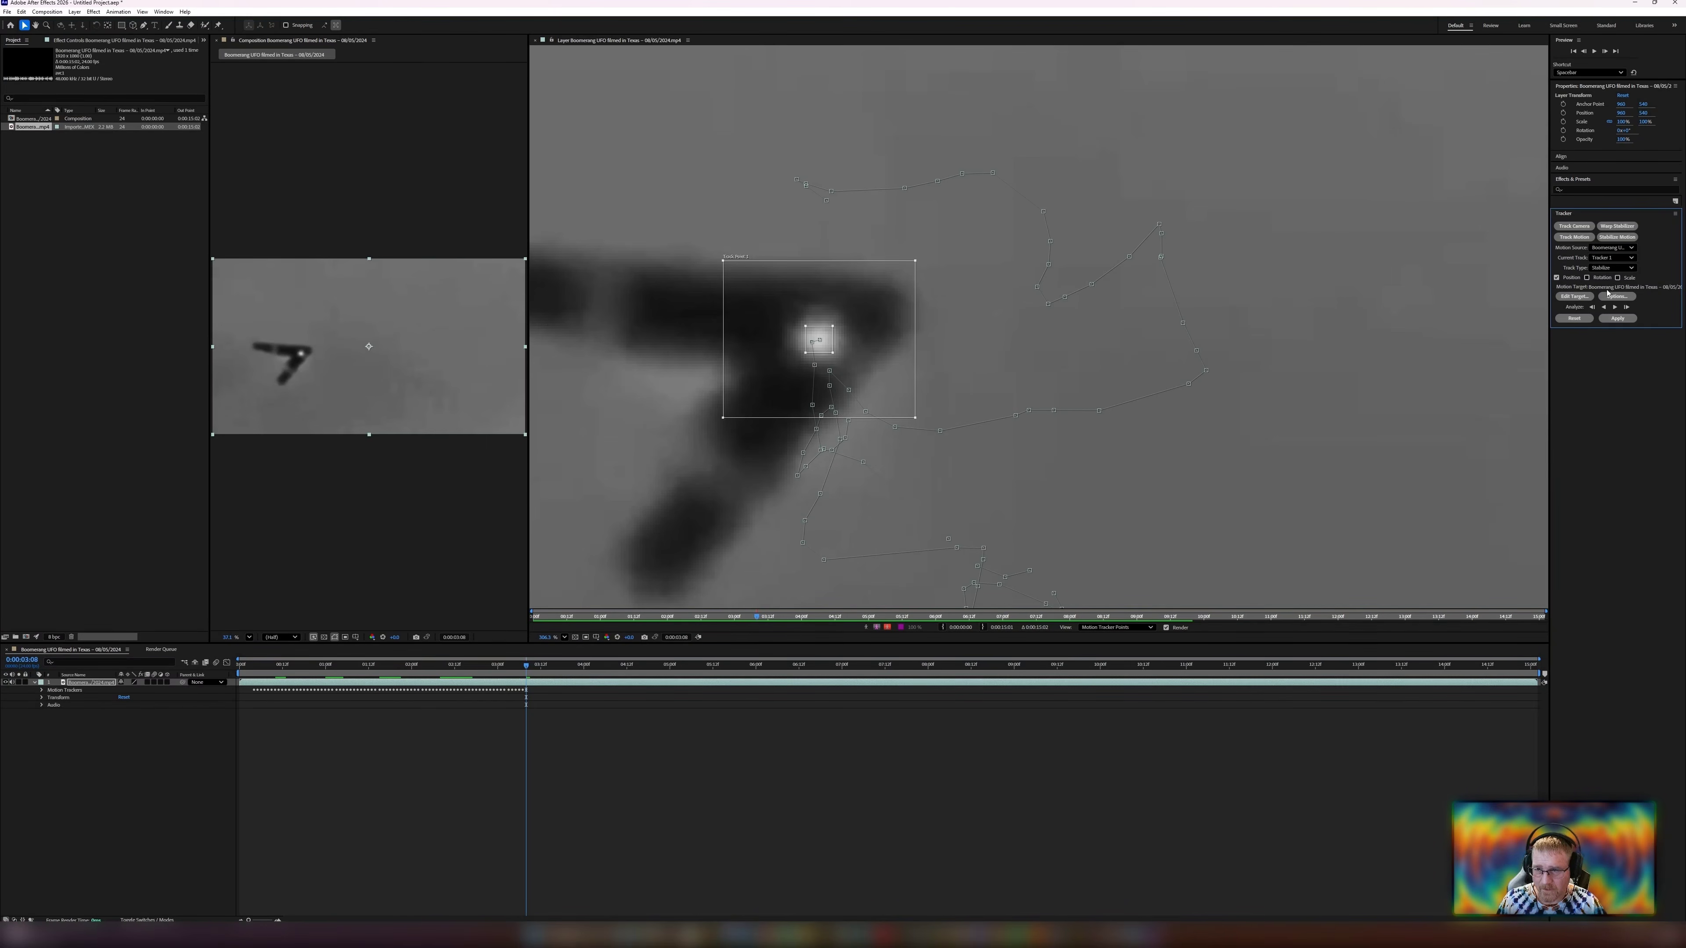
left_click(1615, 308)
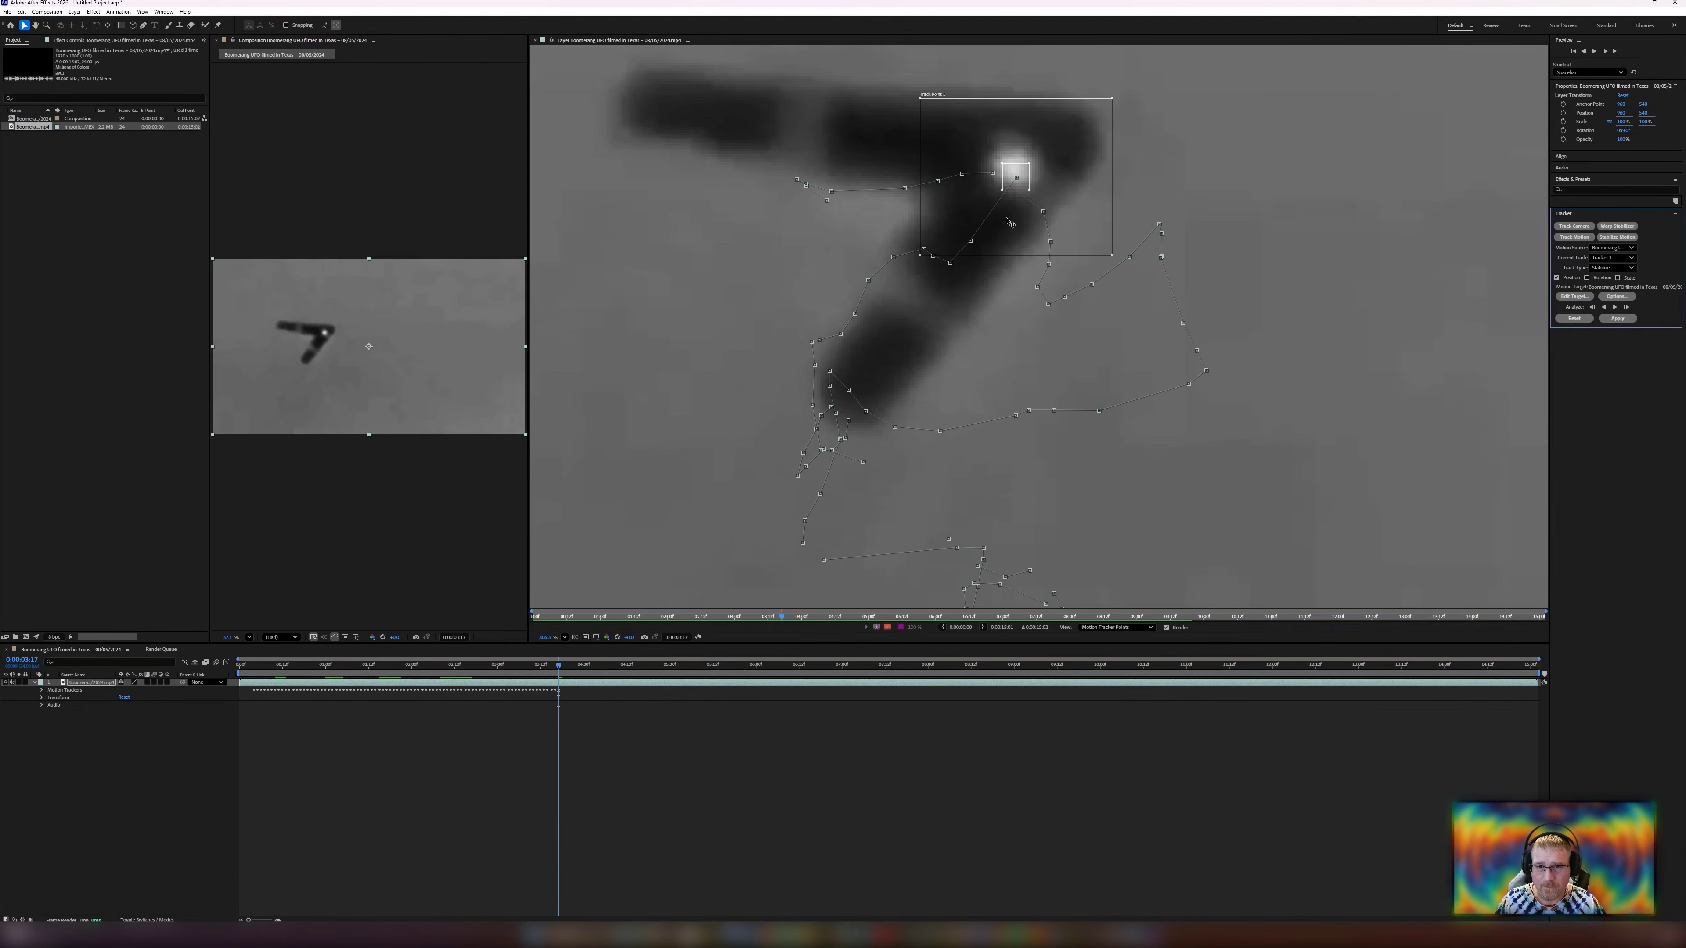
Move the track point onto the UFO, nudge it up three, left four and down one pixel, and analyze forward.
left_click_drag(1011, 232, 1009, 224)
key("Up")
key("Up")
key("Up")
key("Up")
key("Up")
key("Up")
key("Up")
key("Up")
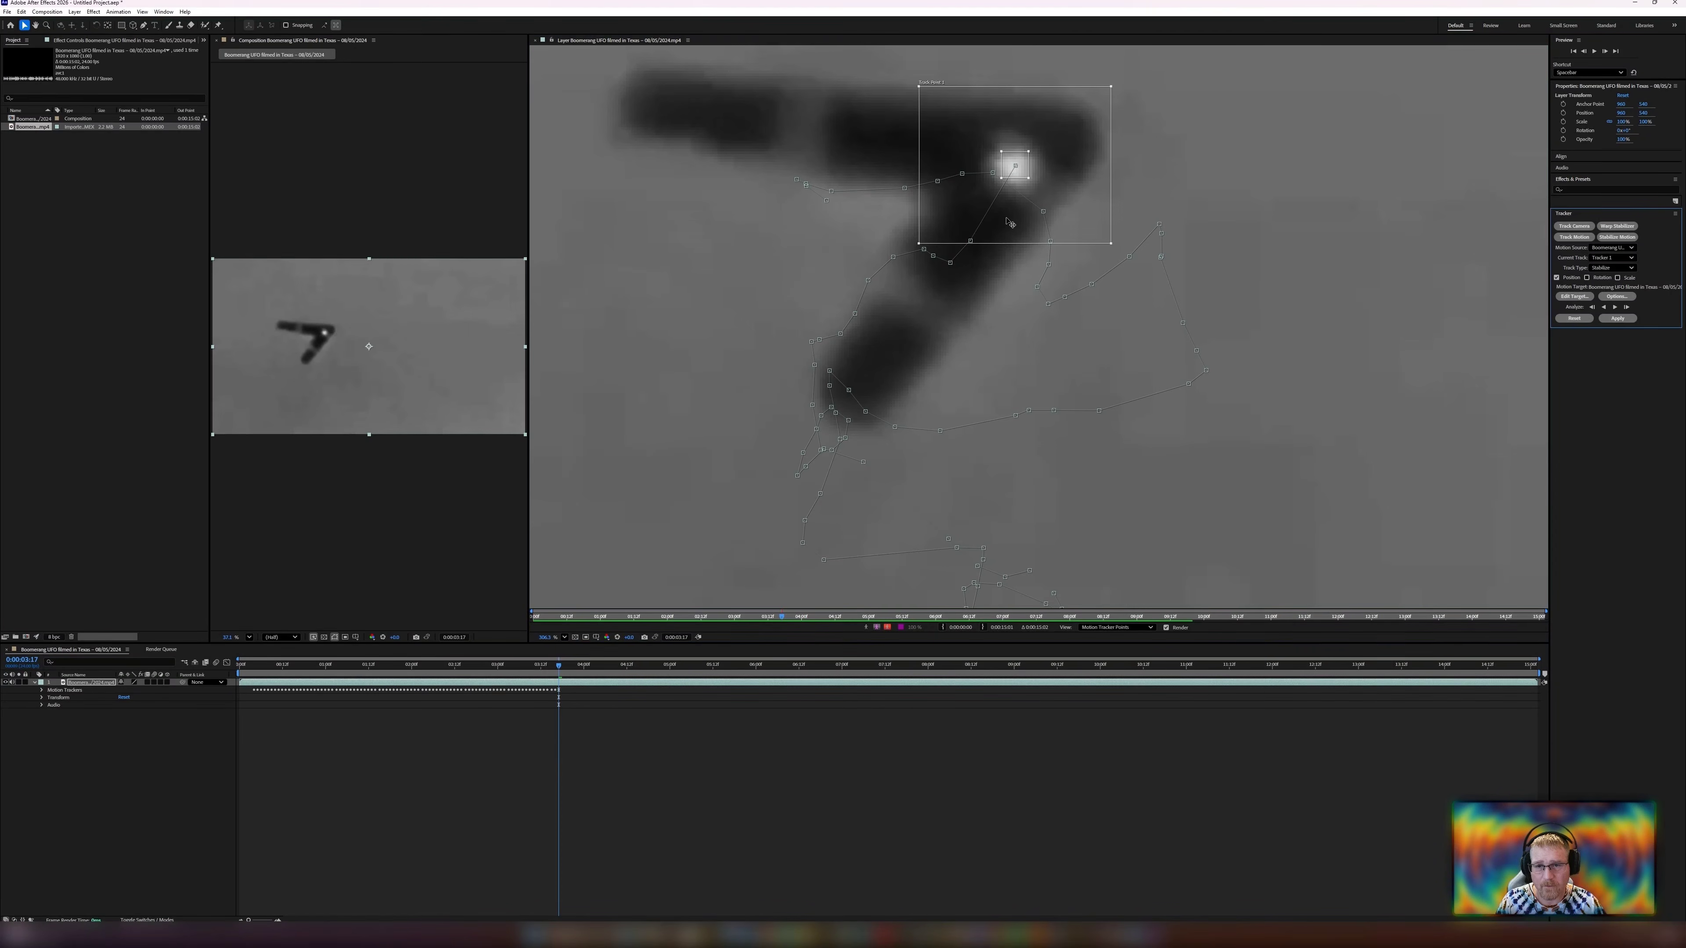
key("Left")
key("Left")
key("Left")
key("Left")
key("Left")
key("Left")
key("Down")
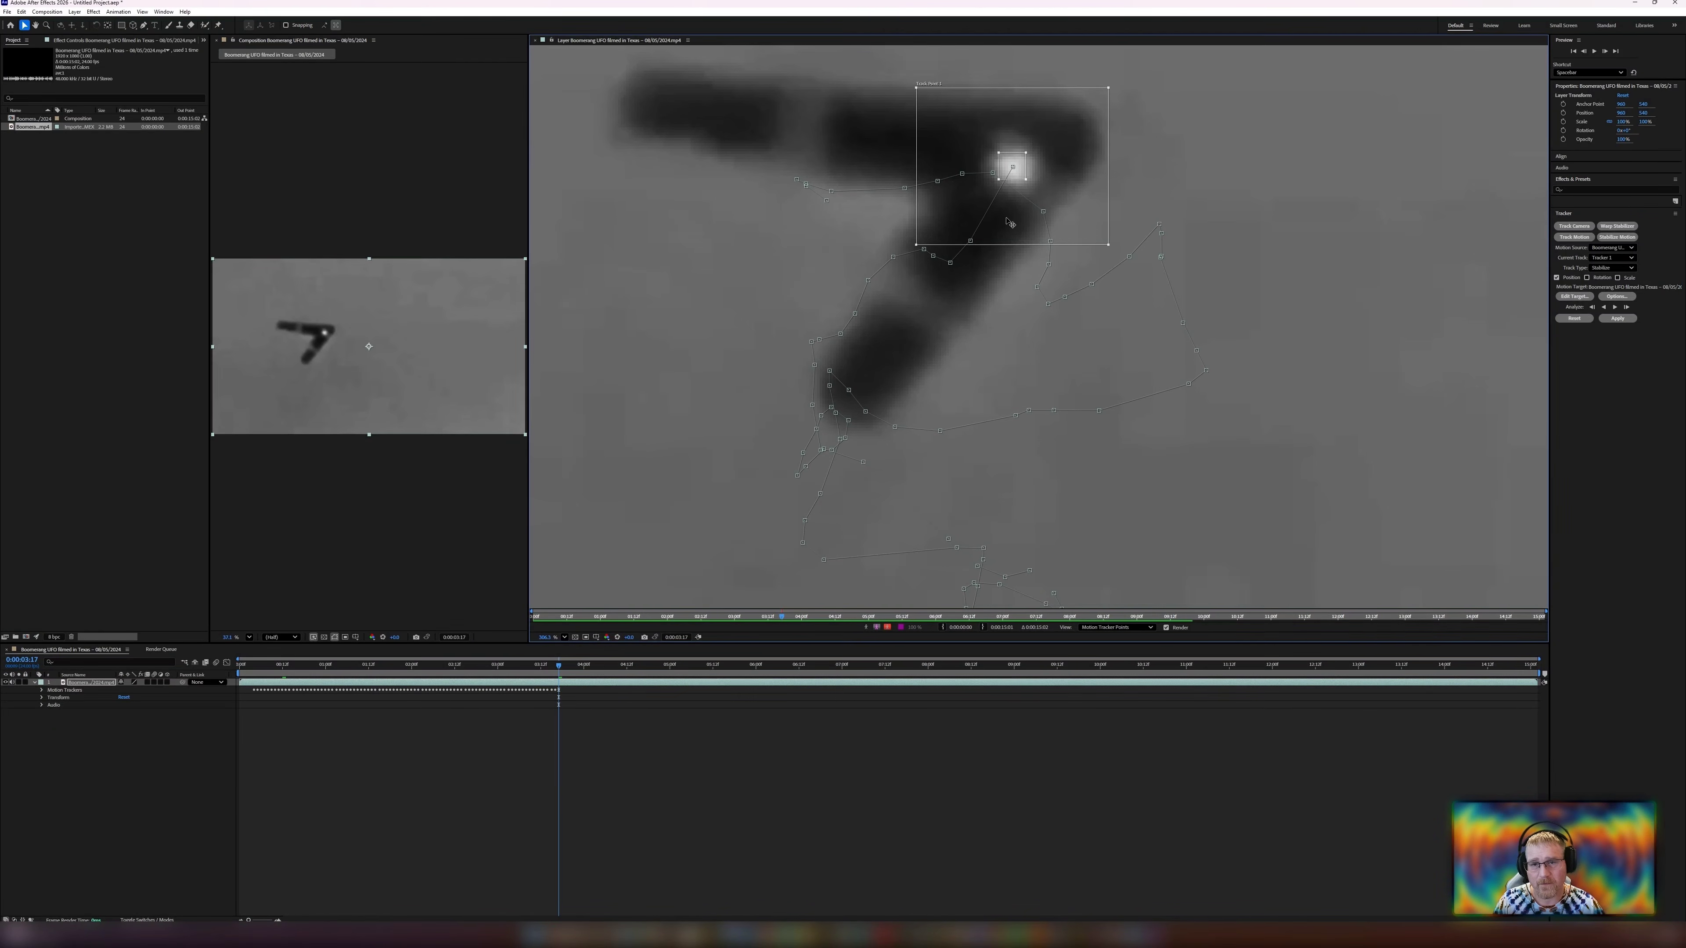
scroll(1041, 301, "down", 5)
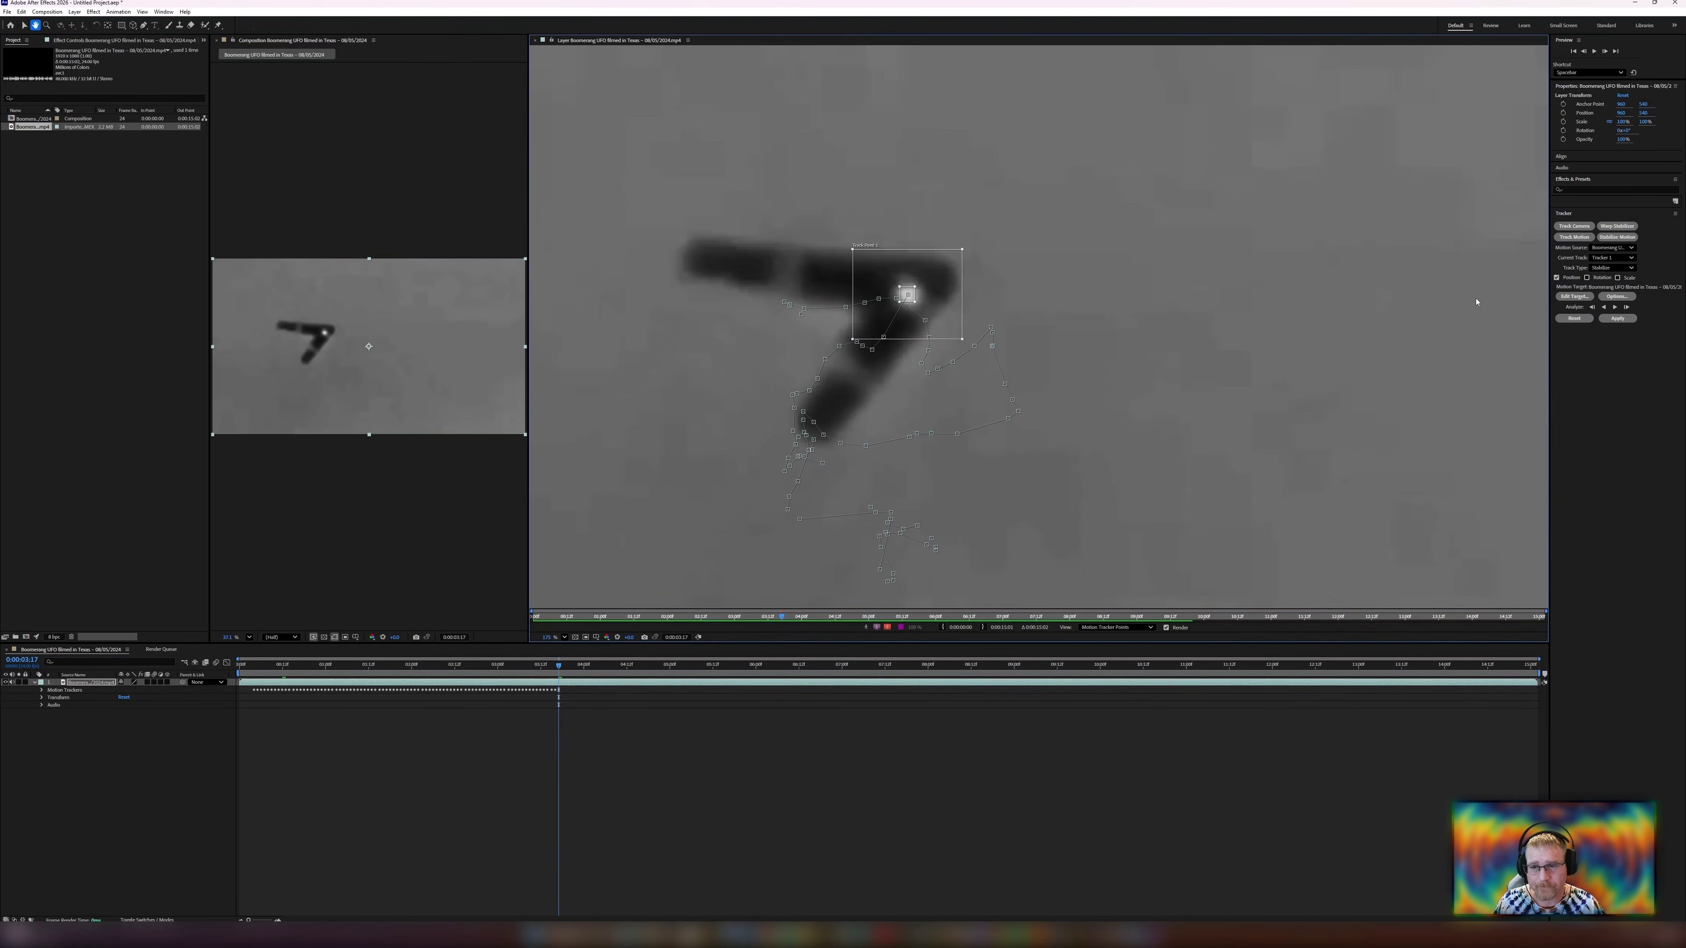
left_click(1614, 307)
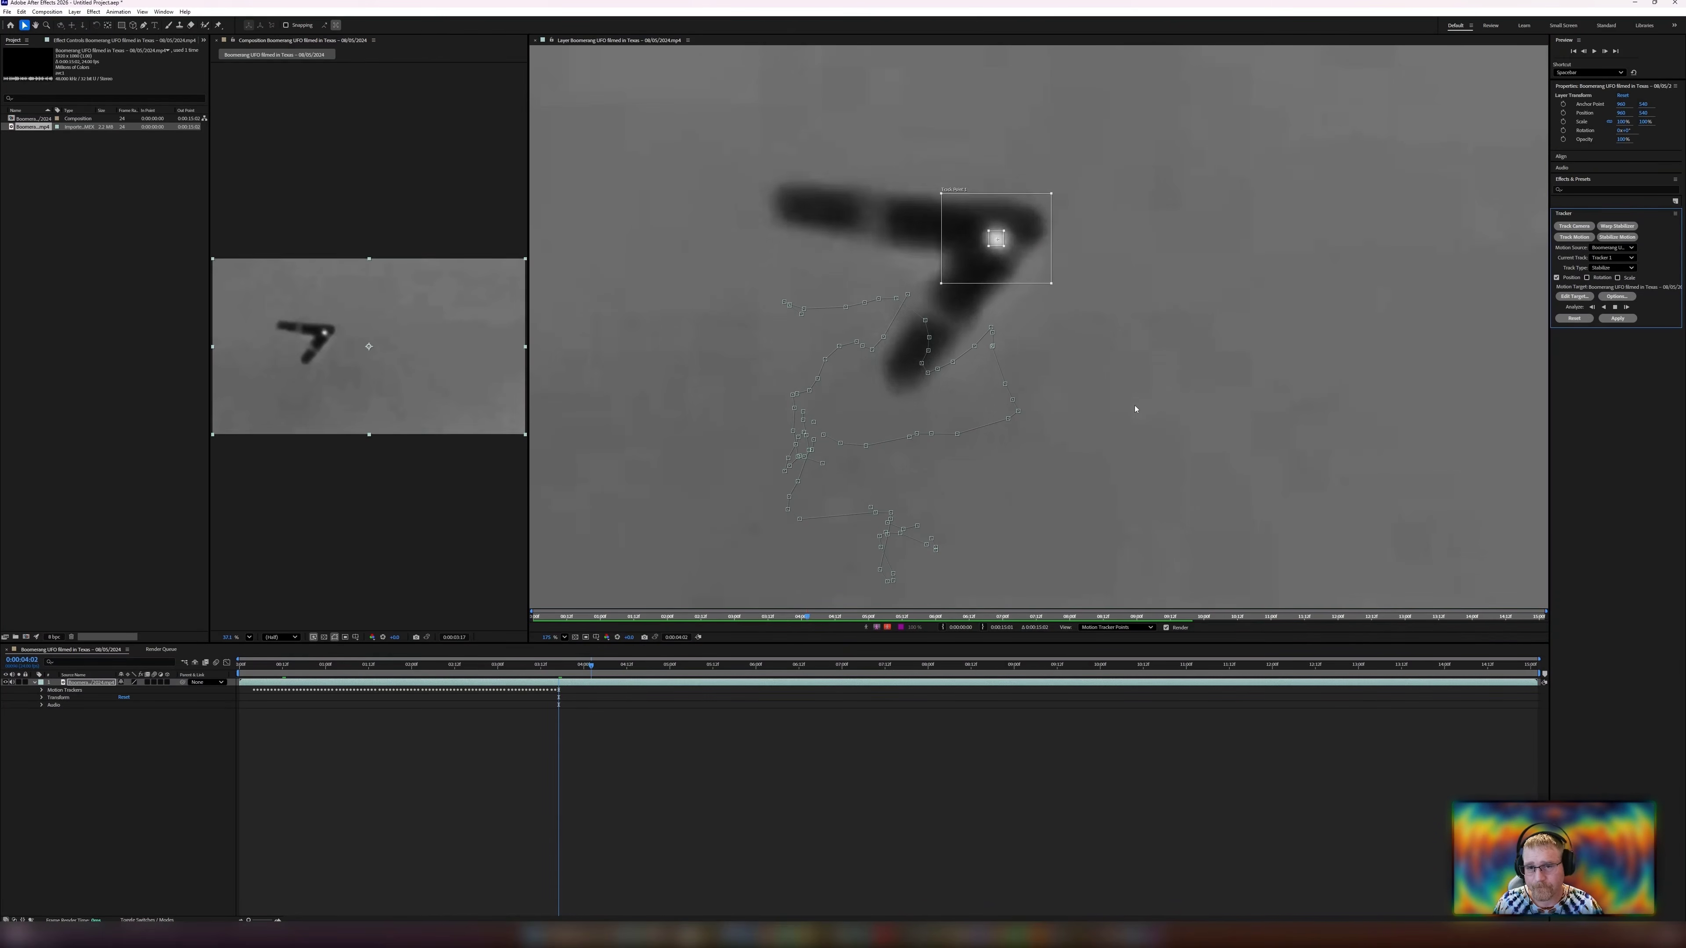
Zoom in, drag the track point slightly down onto the UFO's light, and analyze forward again.
scroll(984, 236, "up", 6)
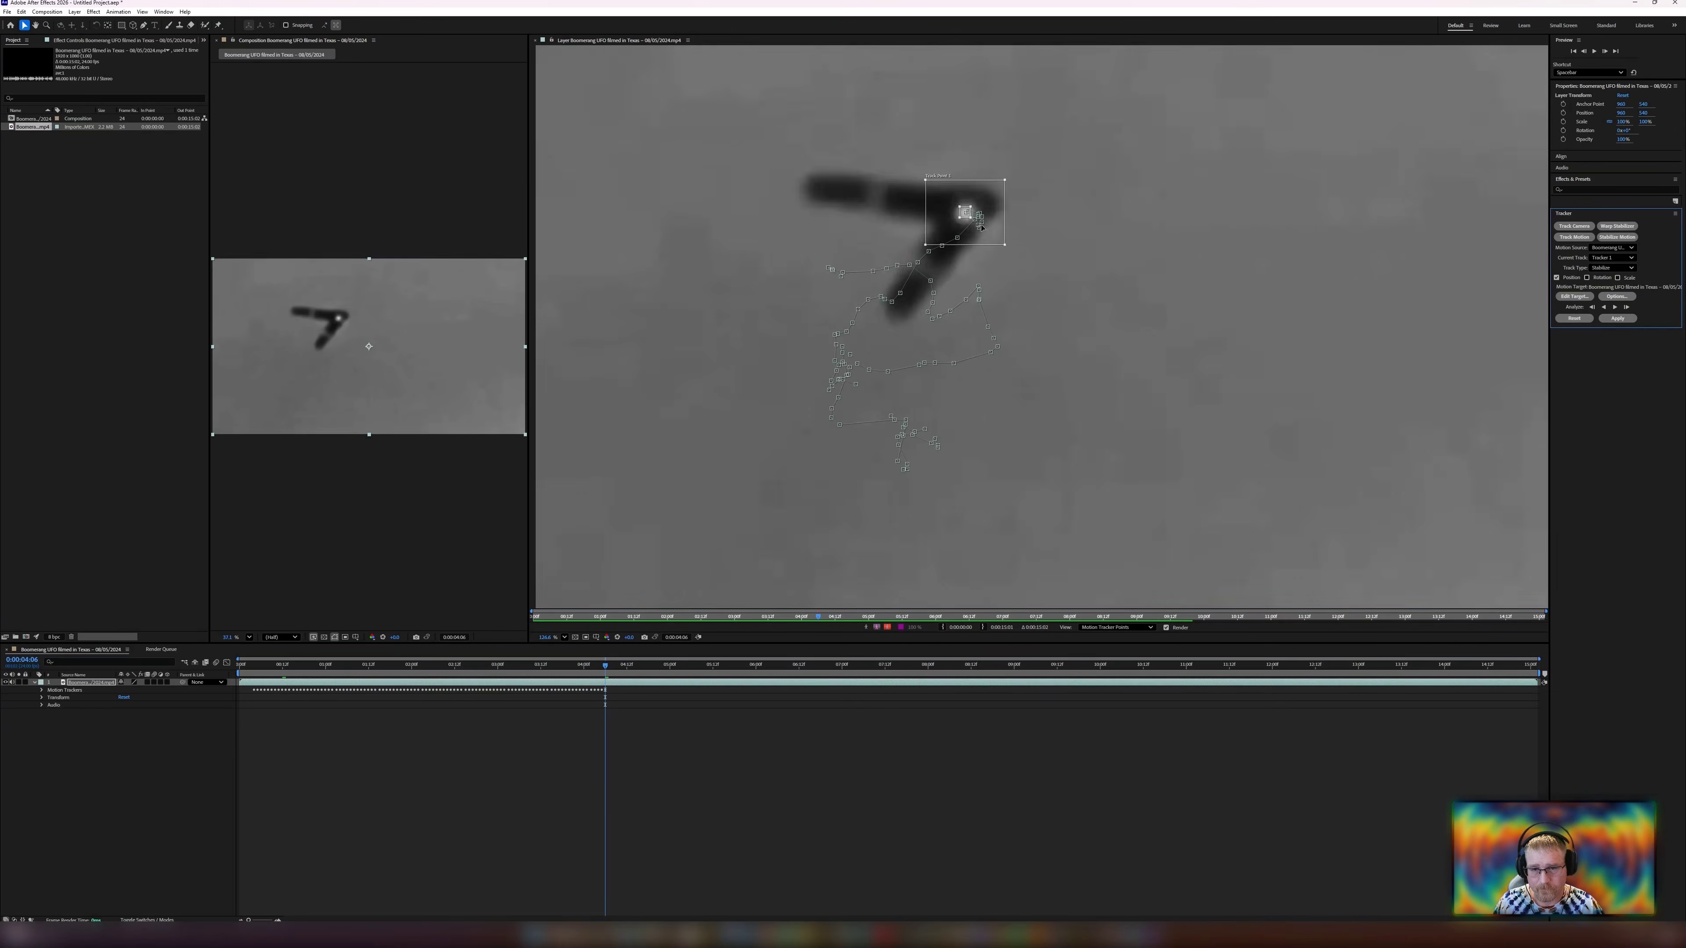
left_click_drag(850, 255, 852, 264)
scroll(856, 279, "down", 3)
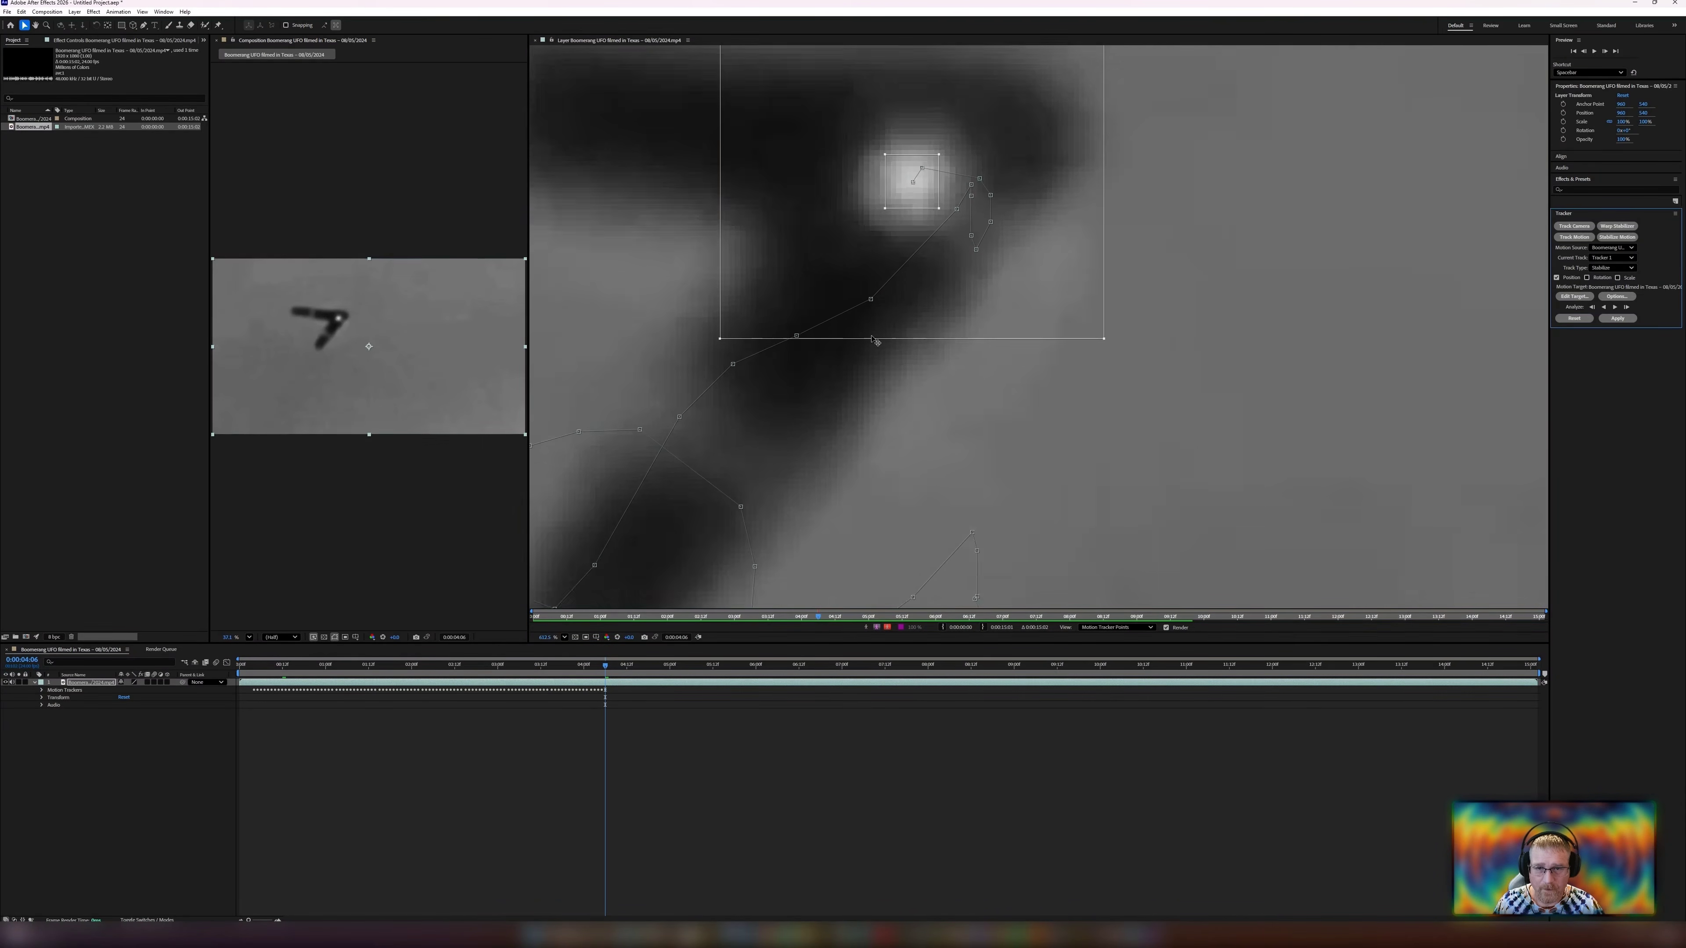
scroll(870, 342, "down", 2)
left_click_drag(872, 343, 951, 286)
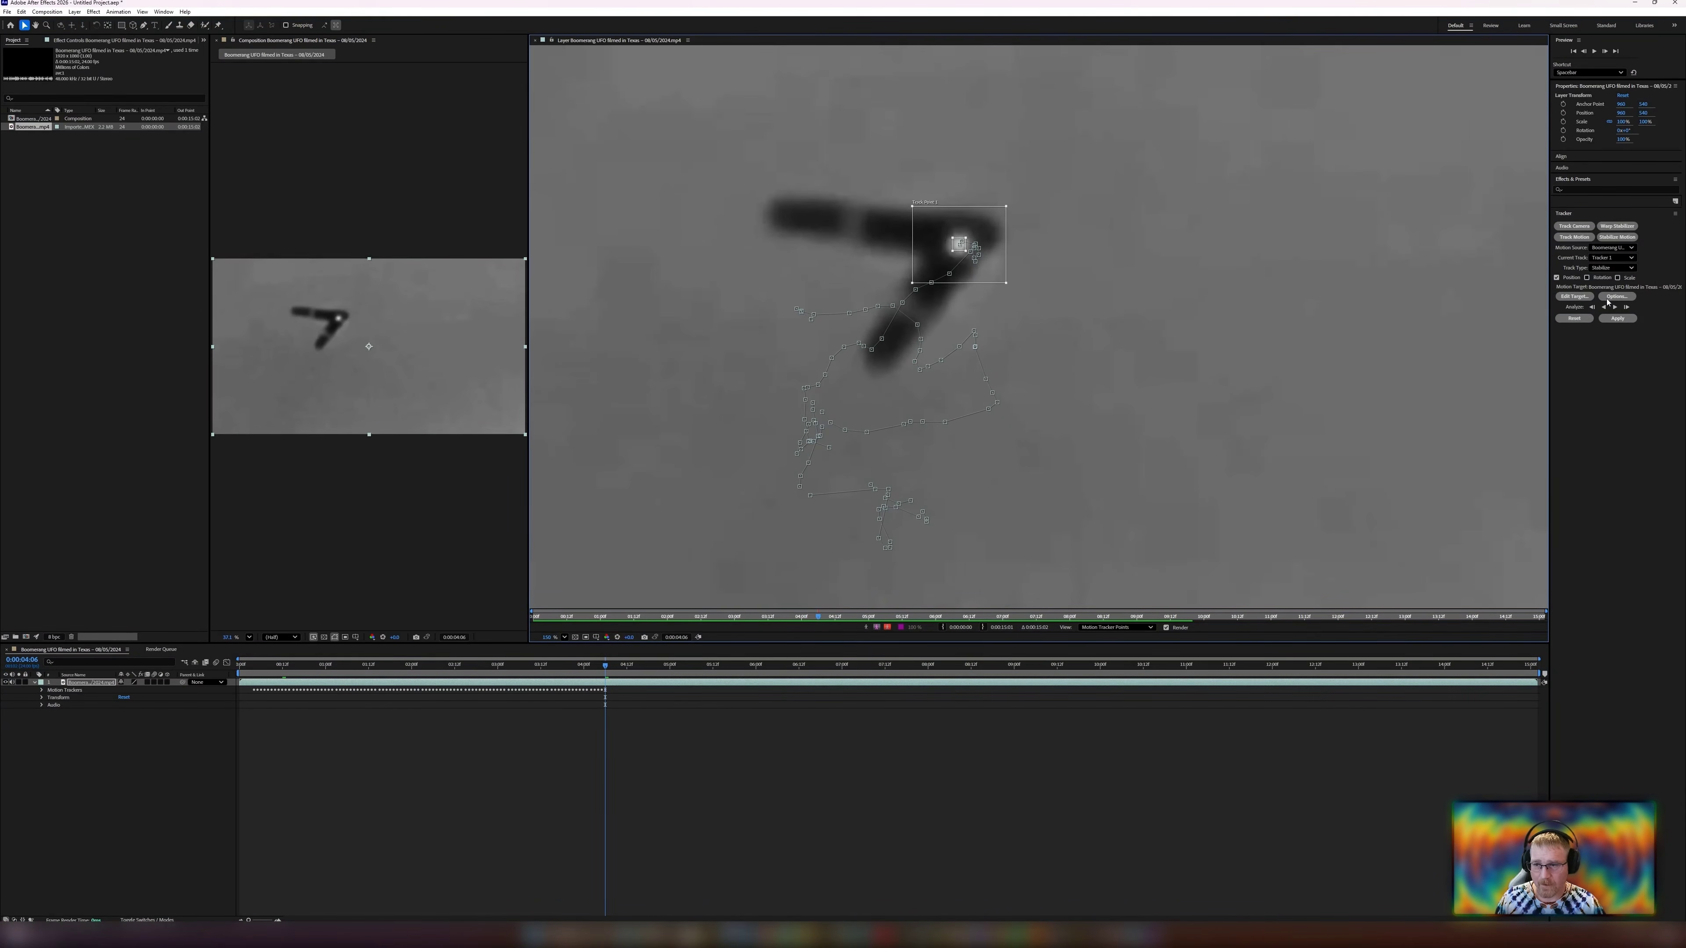
left_click(1624, 308)
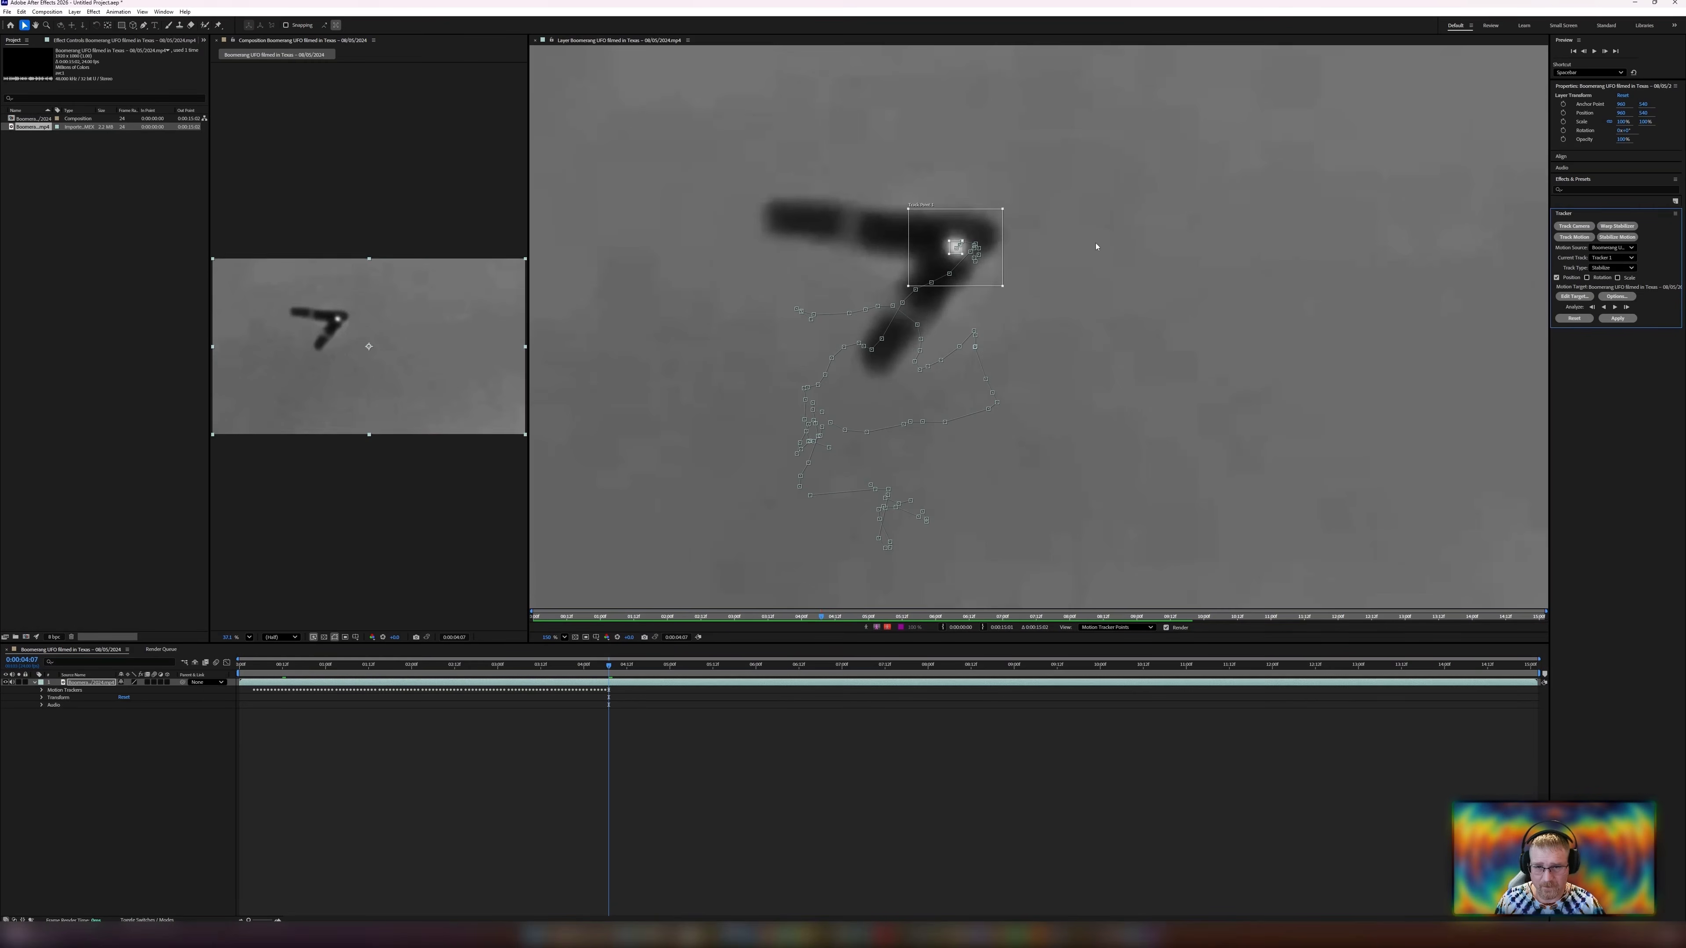
Pan and zoom around the track, stepping back and forth through frames to check where the track point sits.
scroll(968, 234, "up", 6)
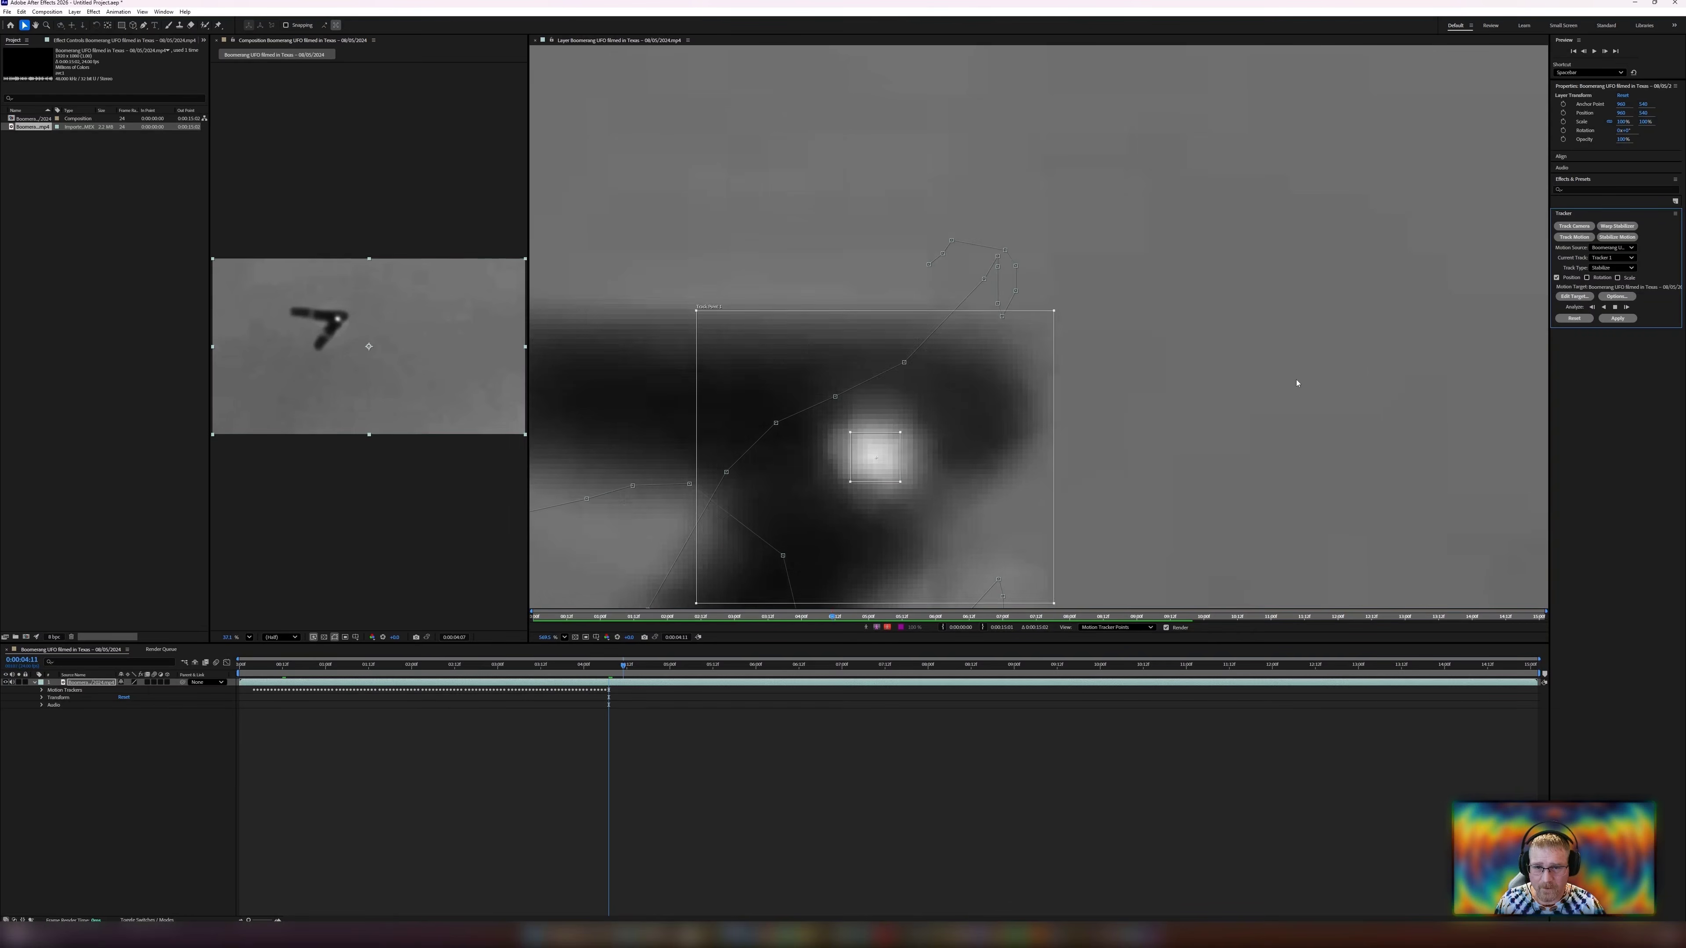
scroll(1178, 463, "down", 5)
left_click_drag(1195, 505, 1072, 327)
scroll(1072, 328, "down", 4)
left_click_drag(1188, 324, 1106, 351)
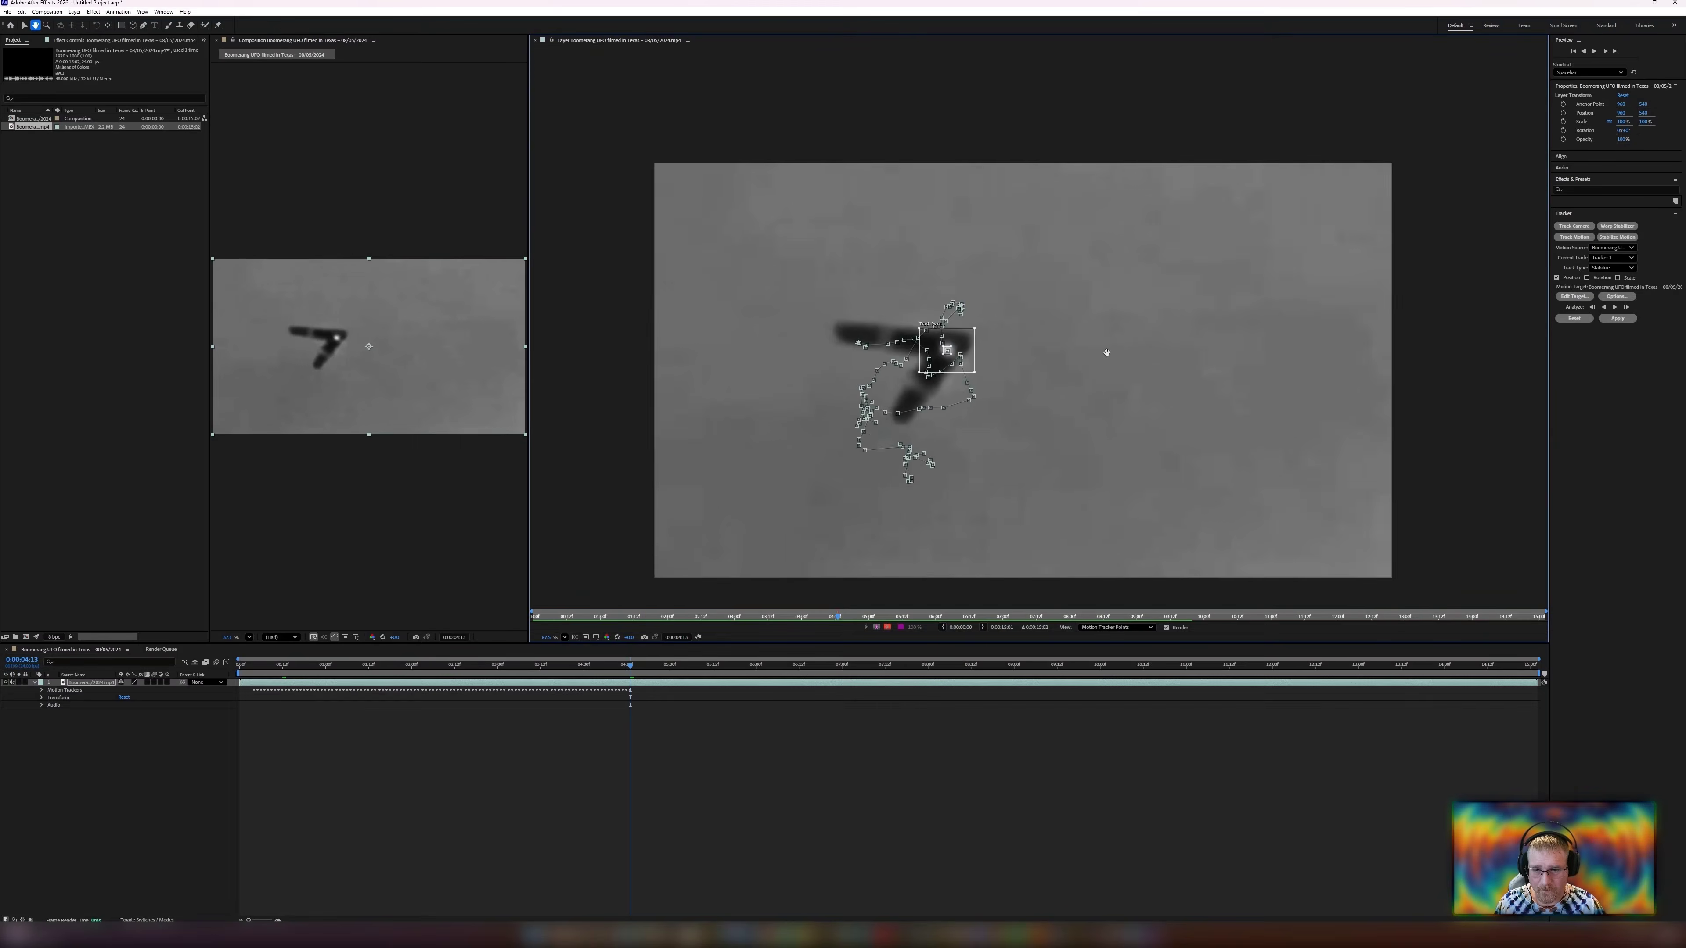
scroll(956, 350, "up", 4)
key("Page_Up")
key("Page_Up")
key("Page_Up")
key("Page_Down")
key("Page_Down")
key("Page_Down")
key("v")
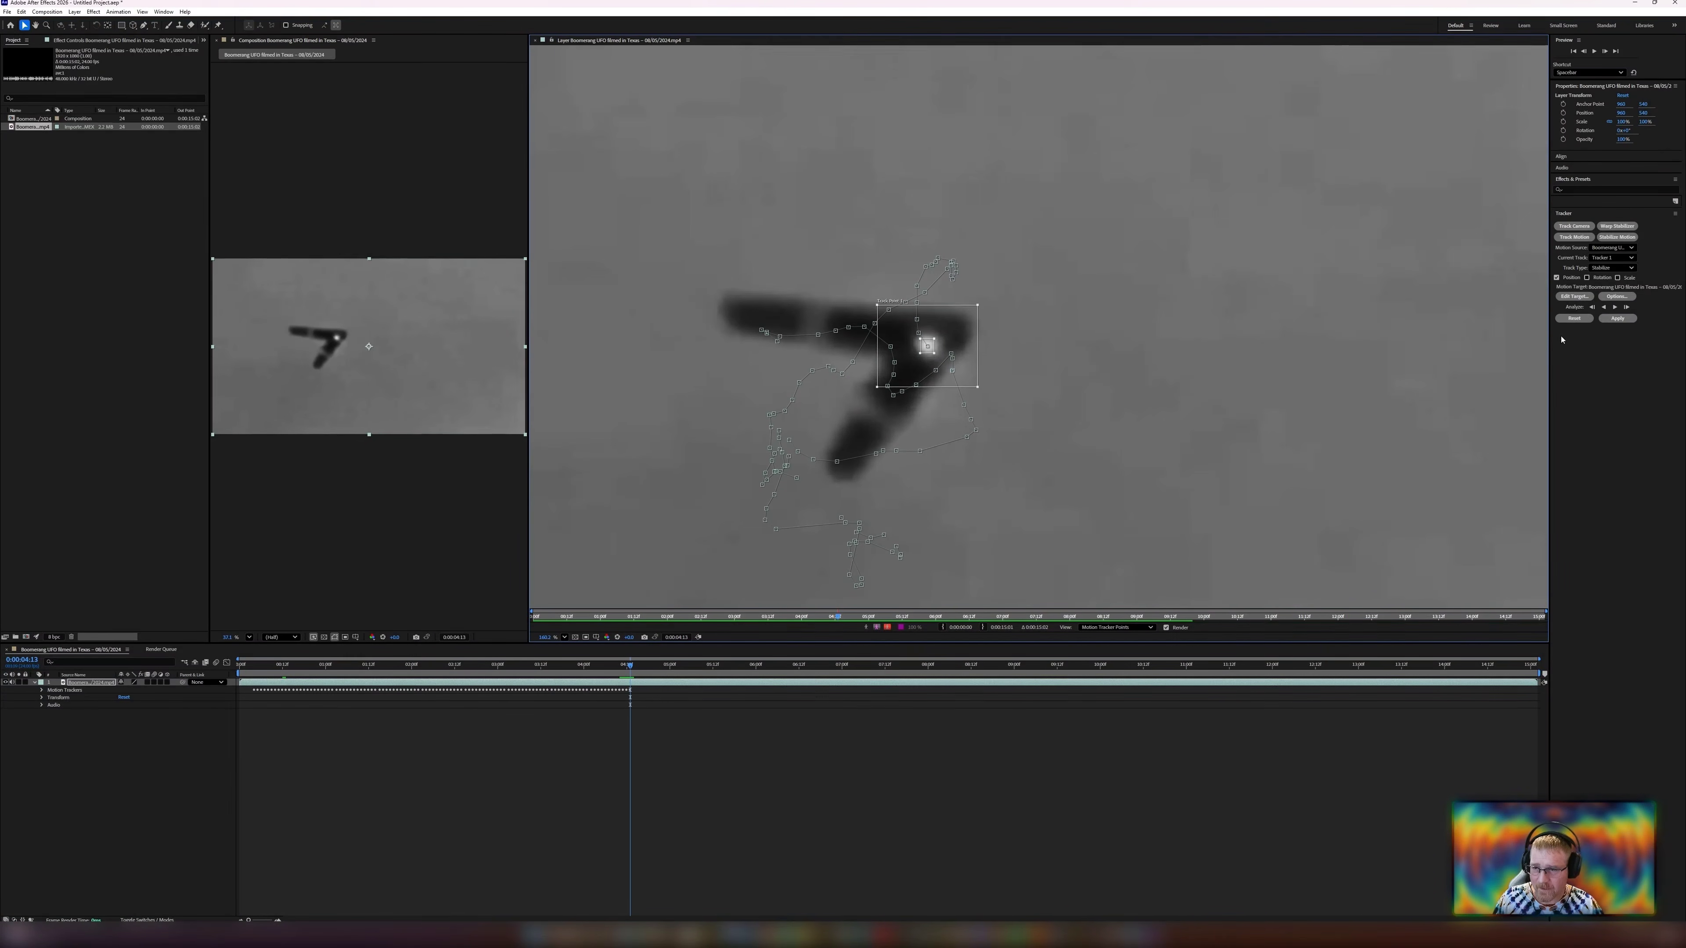
Analyze forward, re-center the track point on the UFO's bright spot, and continue the forward analysis.
left_click(1617, 308)
scroll(929, 408, "up", 5)
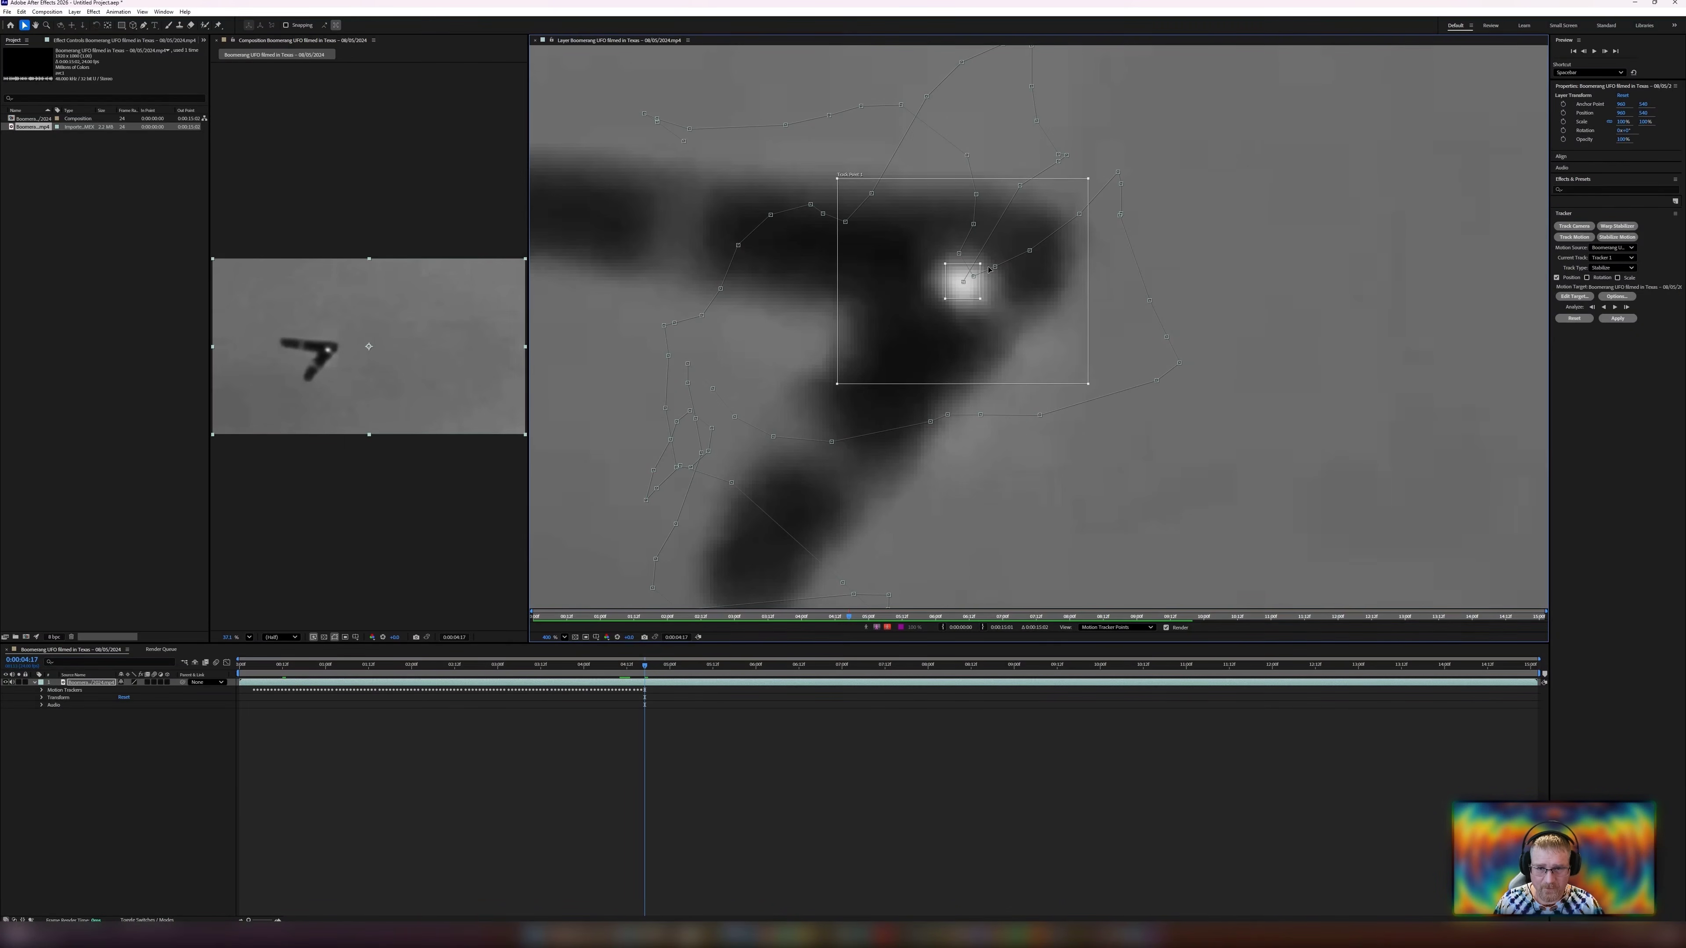
scroll(1004, 302, "down", 3)
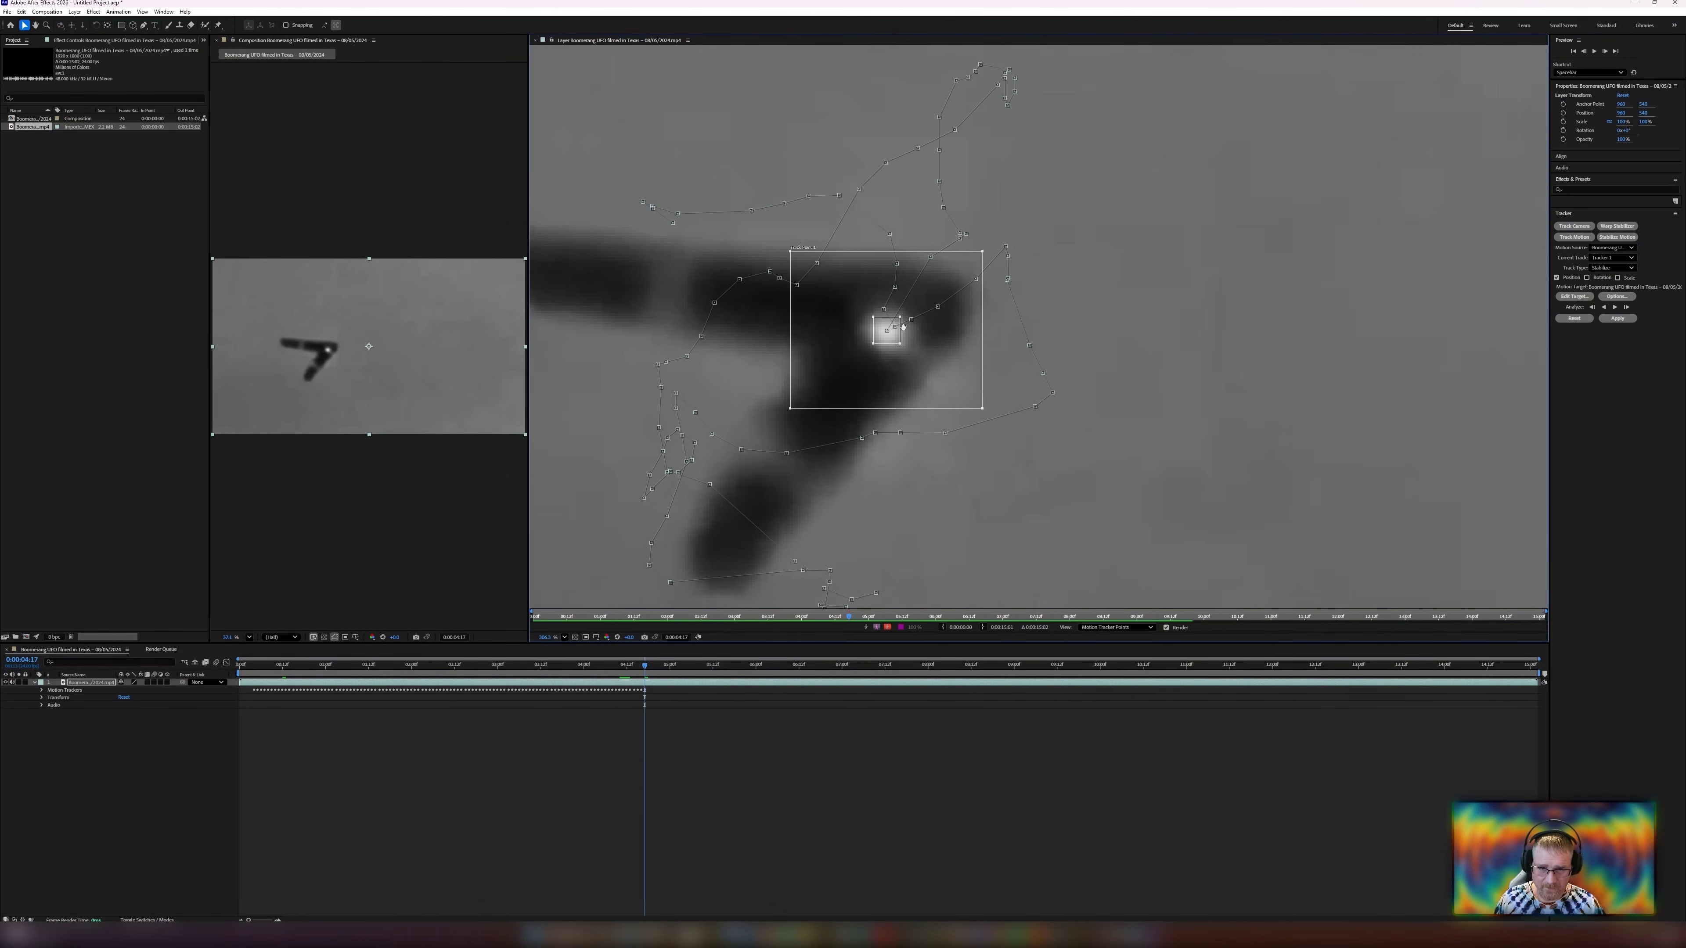
scroll(863, 367, "up", 1)
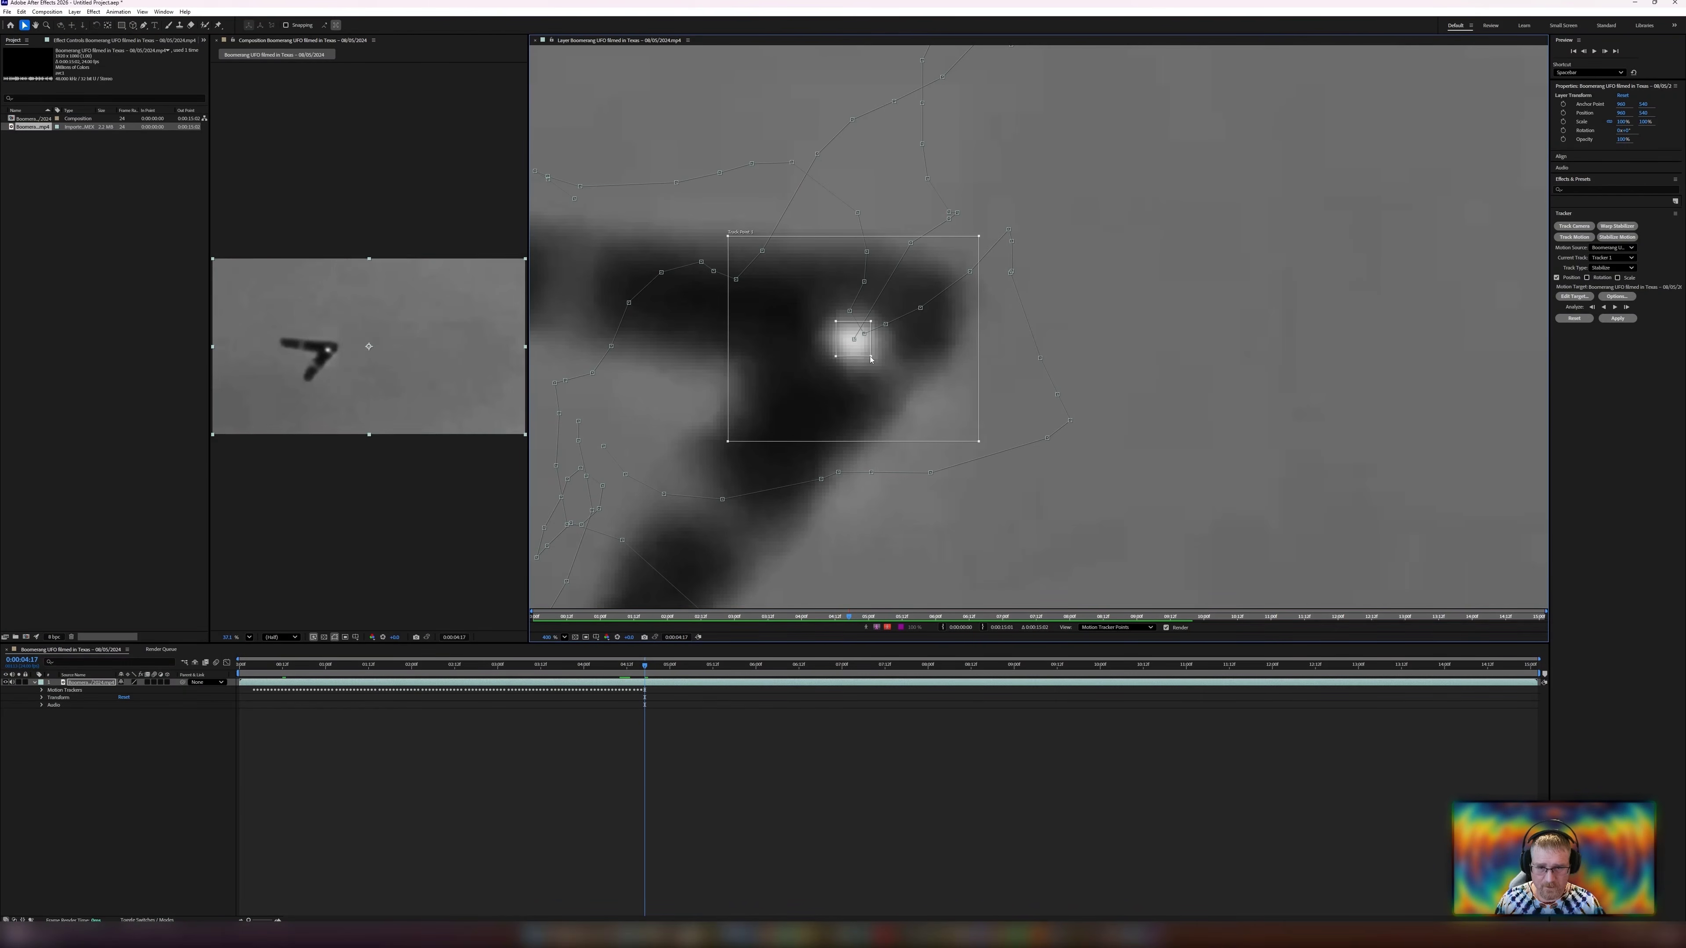
left_click_drag(870, 359, 884, 369)
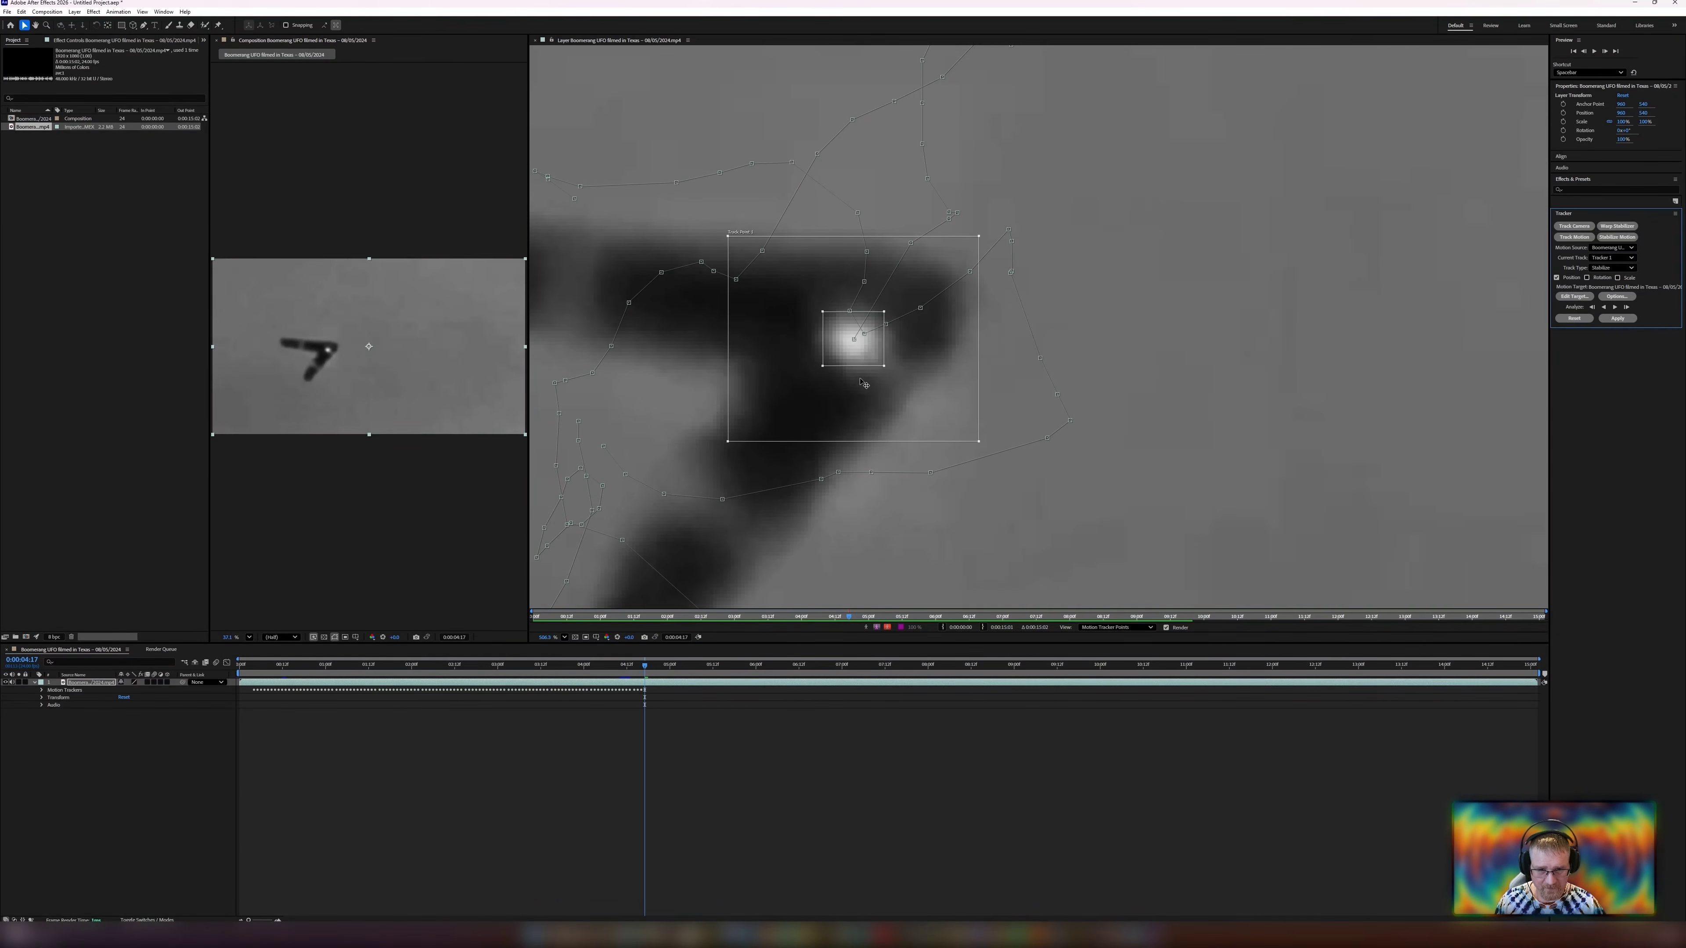
scroll(848, 422, "down", 9)
scroll(848, 421, "down", 3)
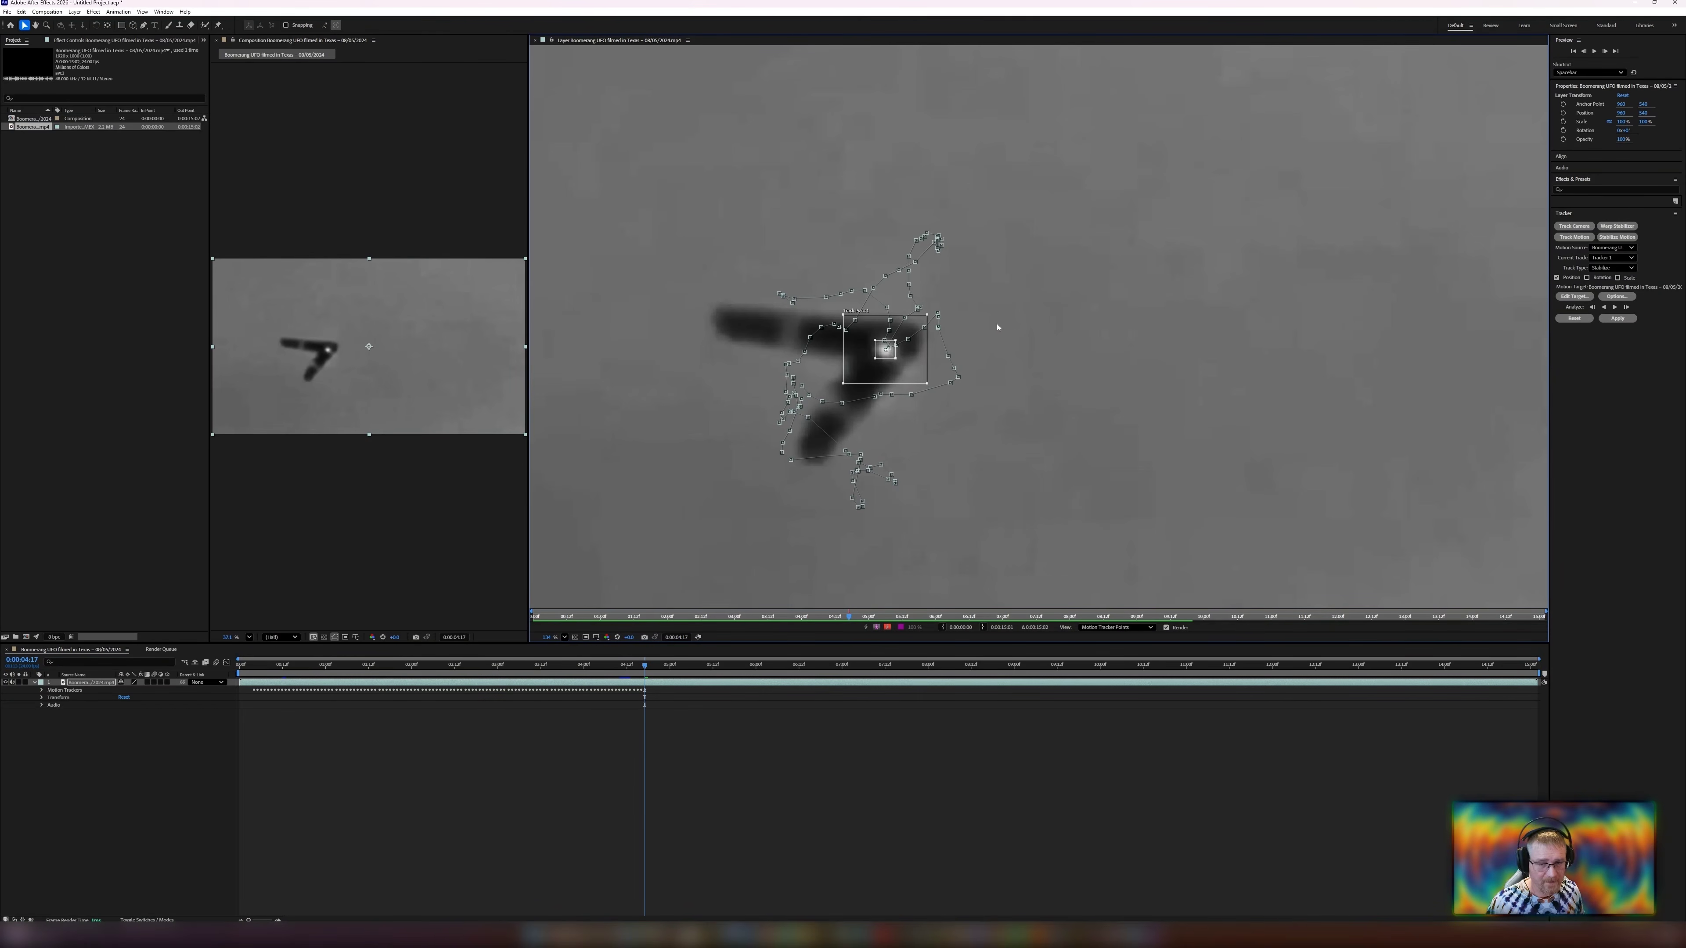
left_click(1614, 307)
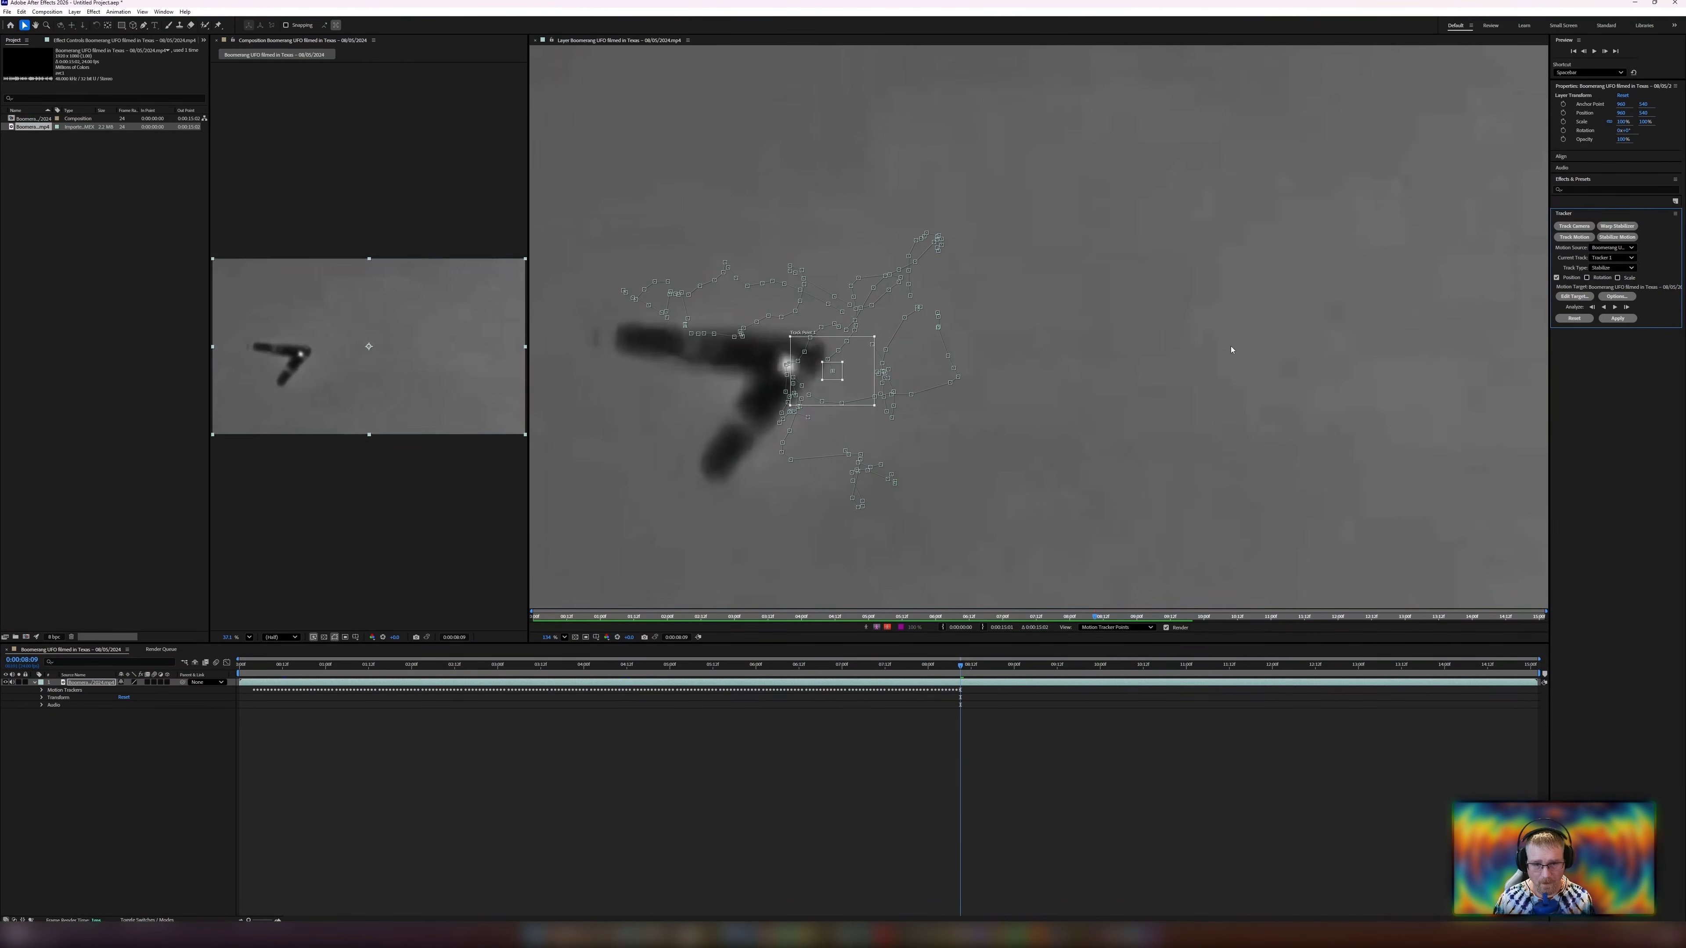
Reposition the track point back onto the UFO's bright center after it drifted off.
scroll(846, 473, "up", 4)
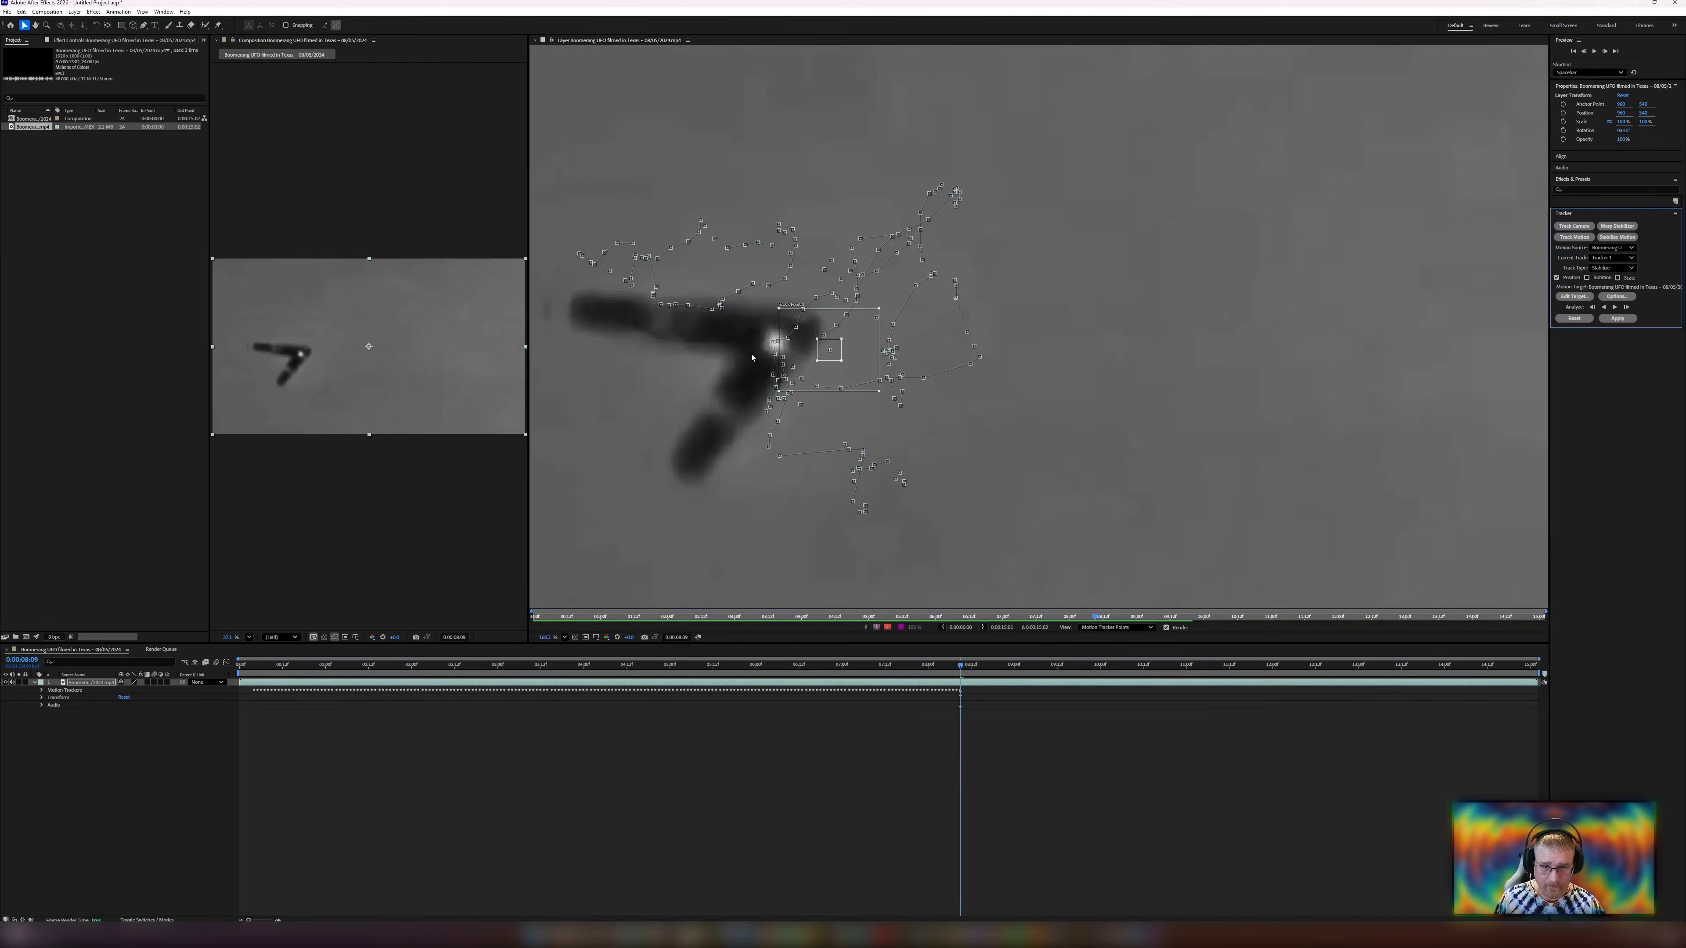
left_click_drag(846, 468, 1085, 607)
left_click_drag(1105, 439, 1021, 426)
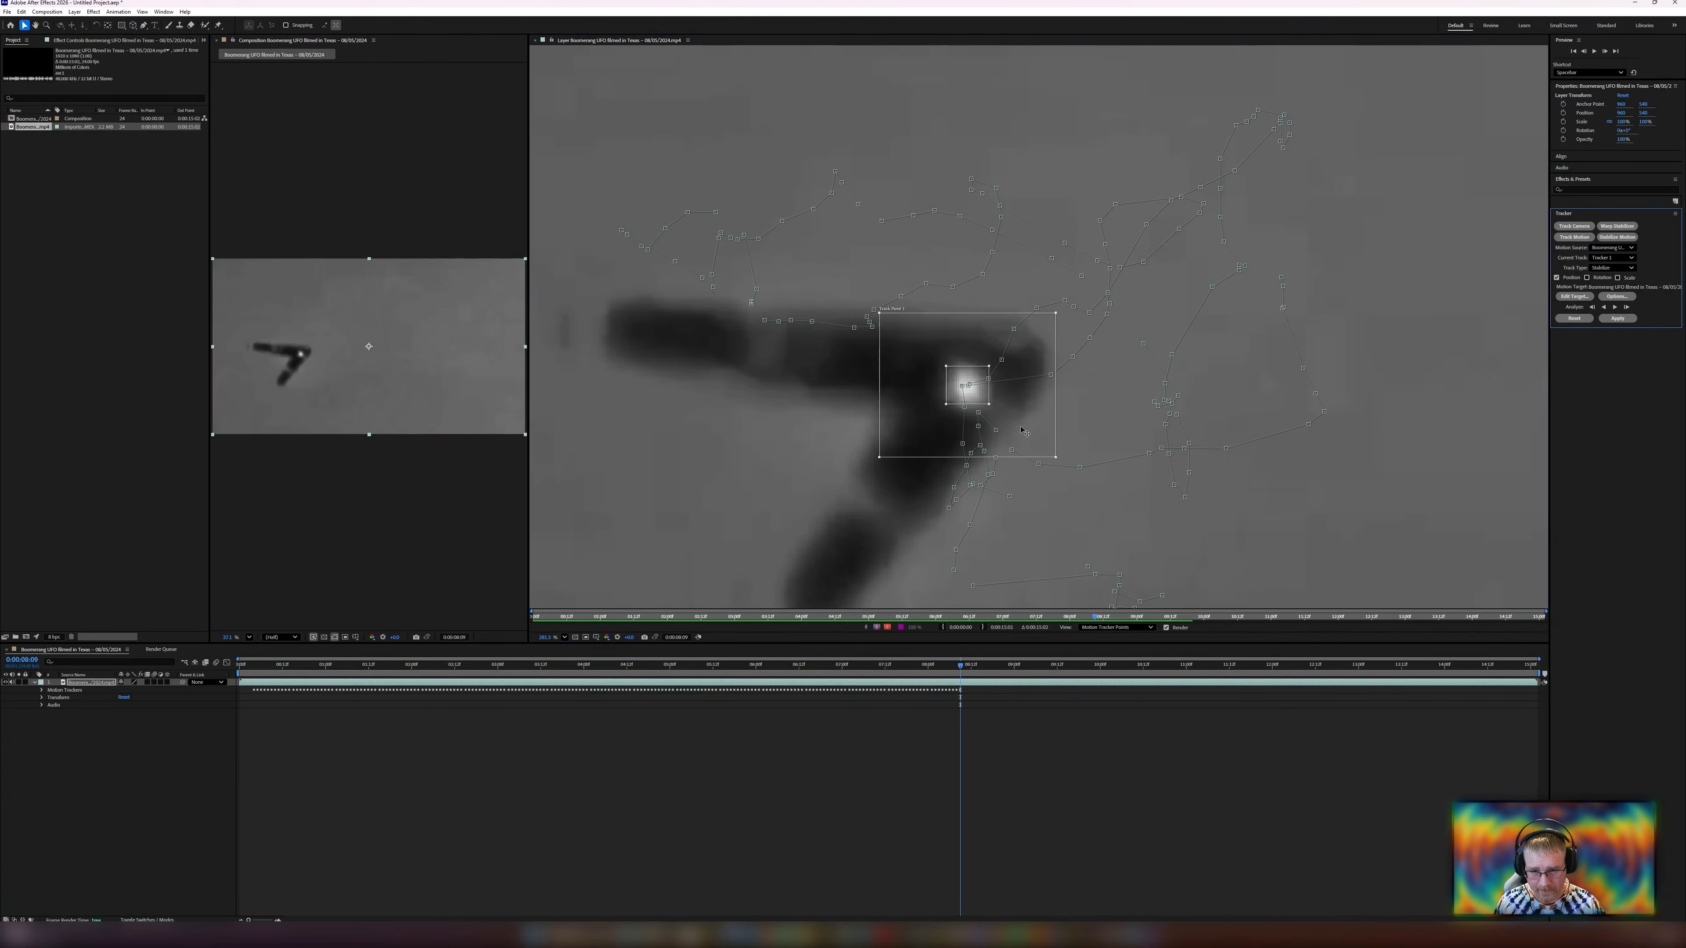
scroll(844, 383, "down", 4)
scroll(844, 383, "up", 2)
Step back and forth through nearby frames to verify the track, then resume analyzing forward.
key("Page_Up")
key("Page_Up")
key("Page_Up")
key("Page_Up")
key("Page_Up")
key("Page_Up")
key("Page_Up")
key("Page_Up")
key("Page_Up")
key("Page_Up")
key("Page_Up")
key("Page_Up")
key("Page_Up")
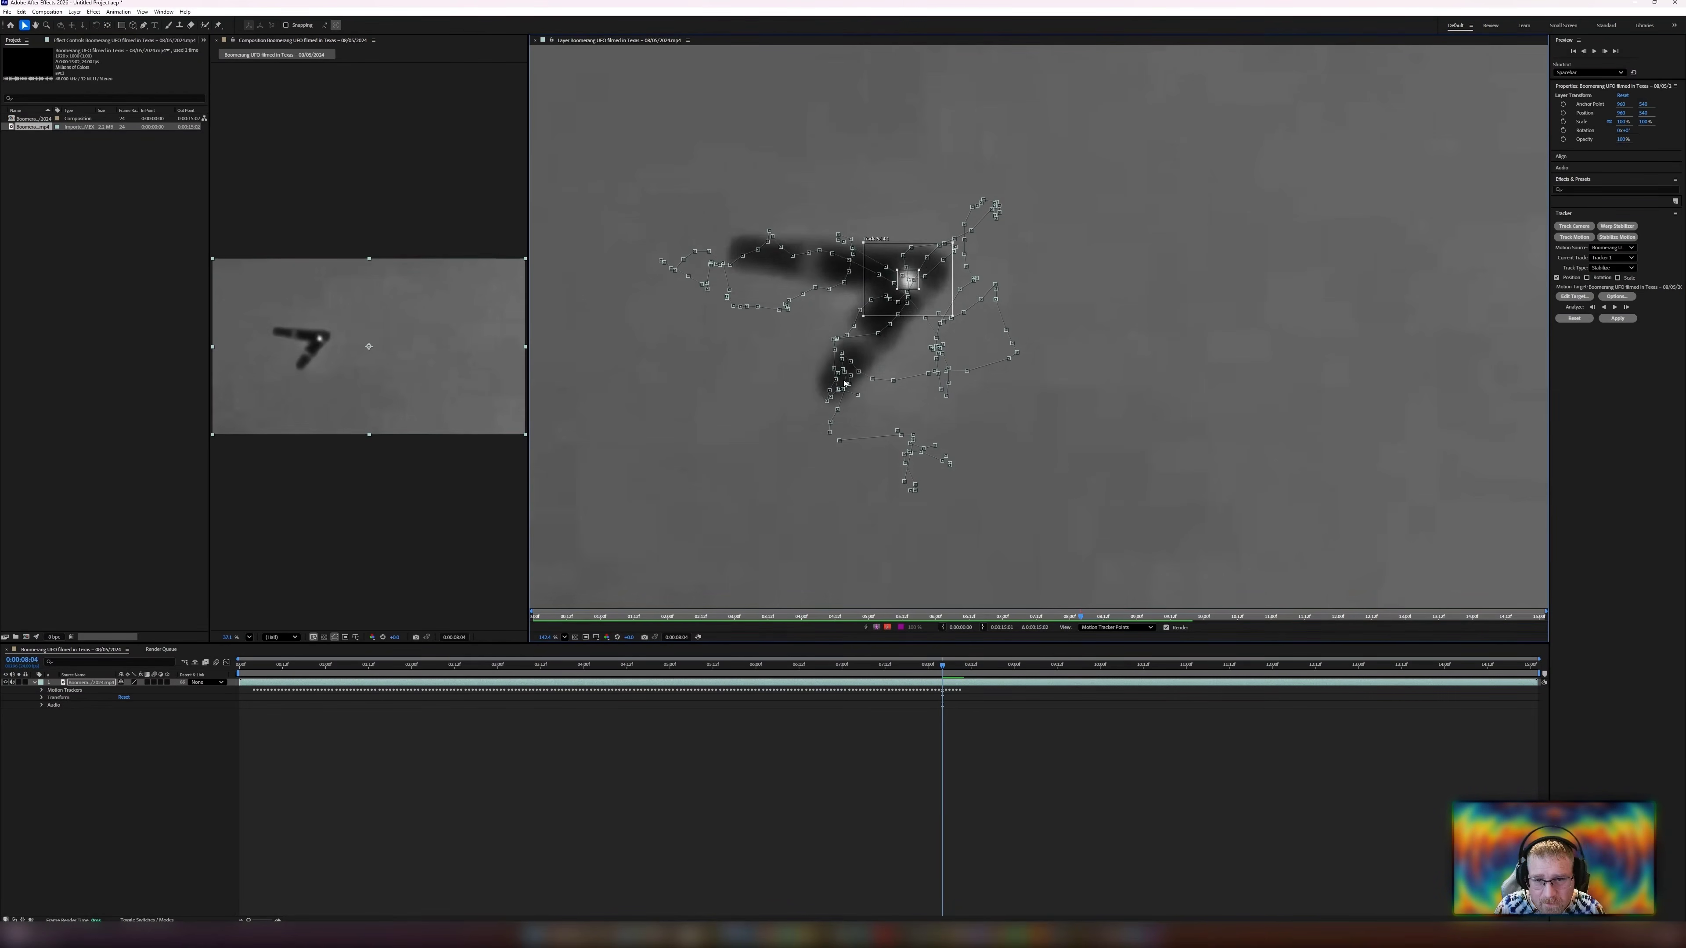
key("Page_Down")
key("Page_Down")
key("Page_Down")
key("Page_Down")
key("Page_Down")
key("Page_Down")
key("Page_Down")
key("Page_Down")
key("Page_Down")
key("Page_Down")
key("Page_Down")
key("Page_Down")
key("Page_Down")
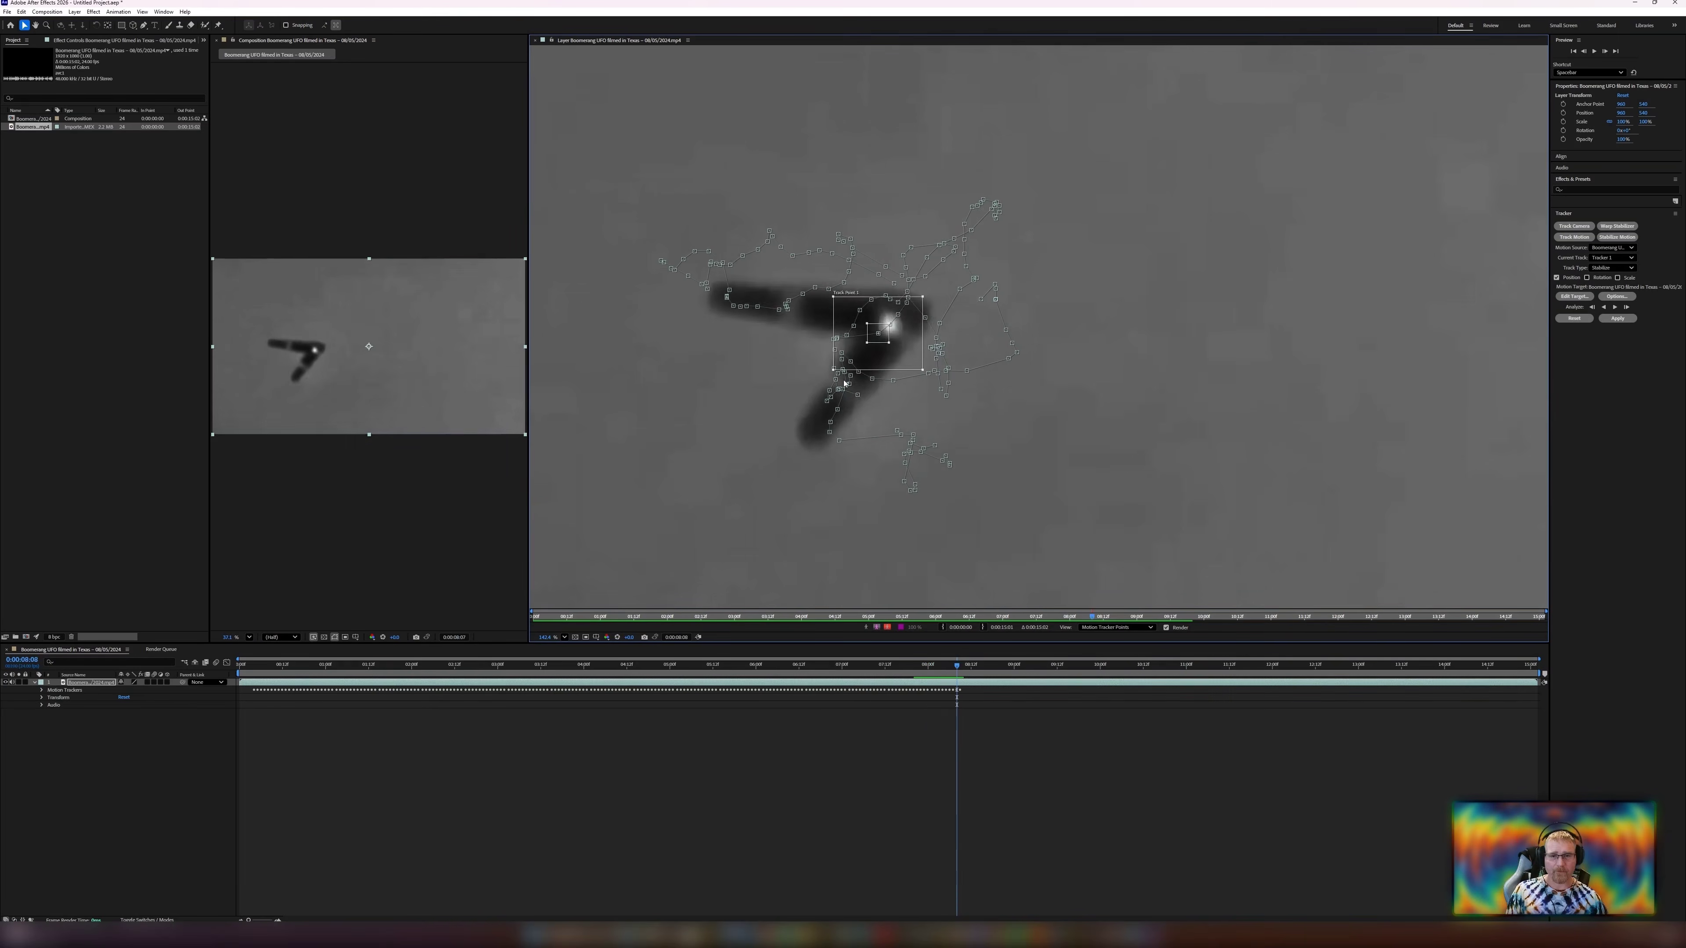
left_click(1615, 307)
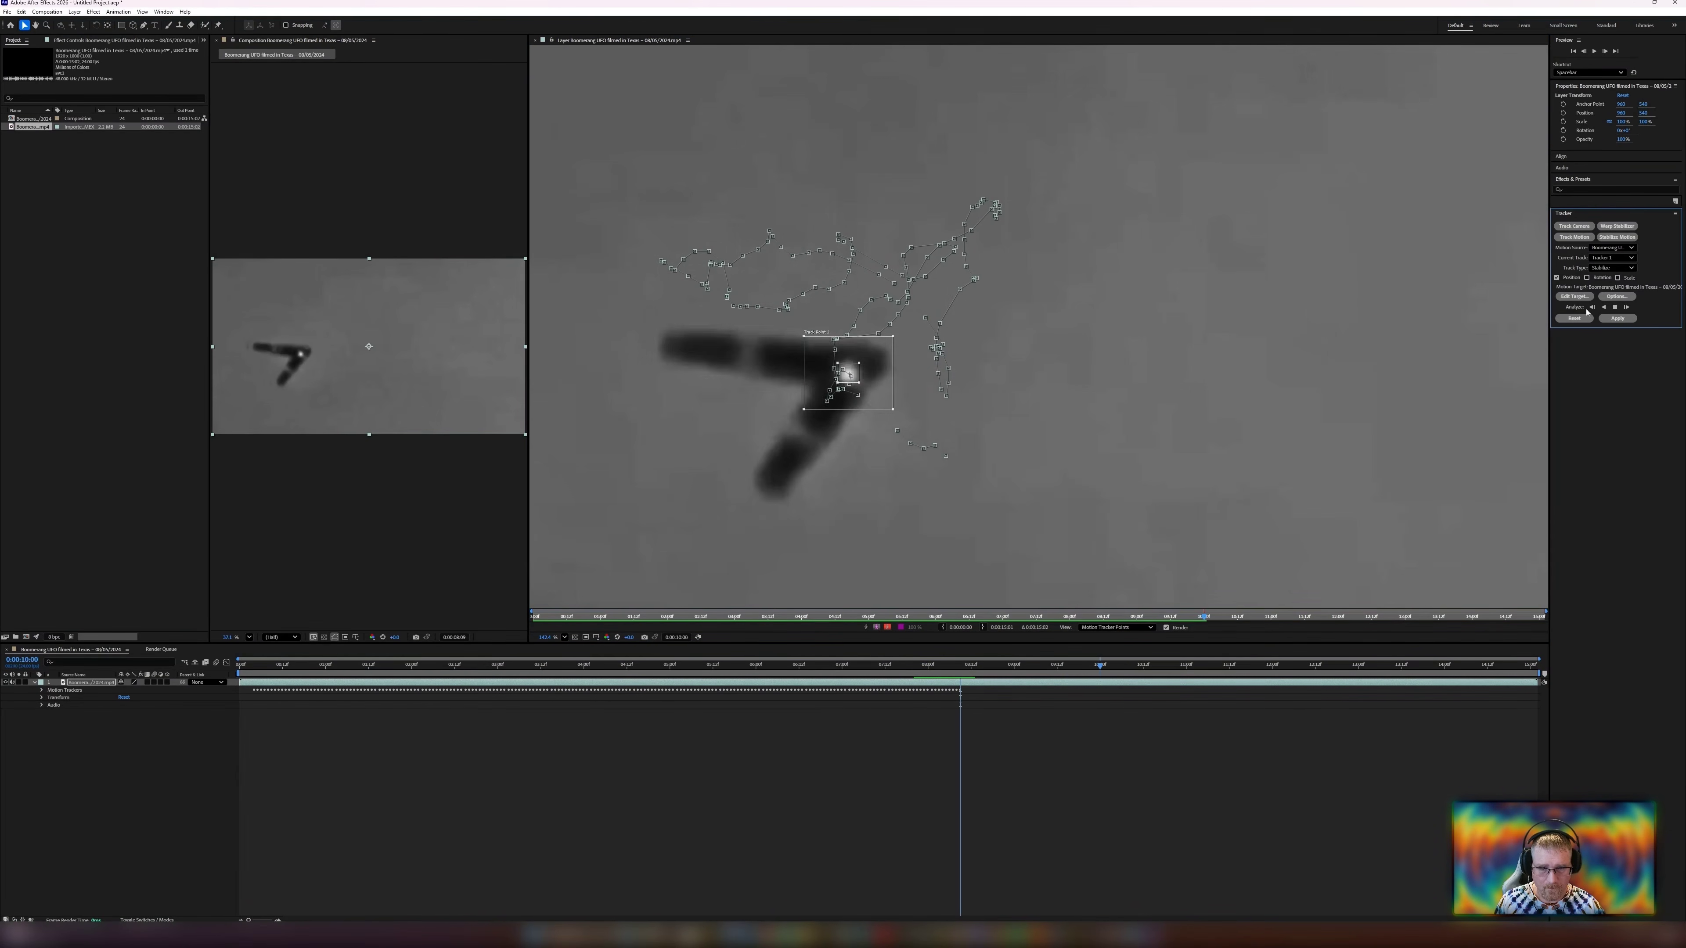
Stop the analysis, move the track point down onto the UFO's light, and analyze forward again.
left_click(1615, 307)
left_click(1366, 277)
key("Page_Up")
key("Page_Down")
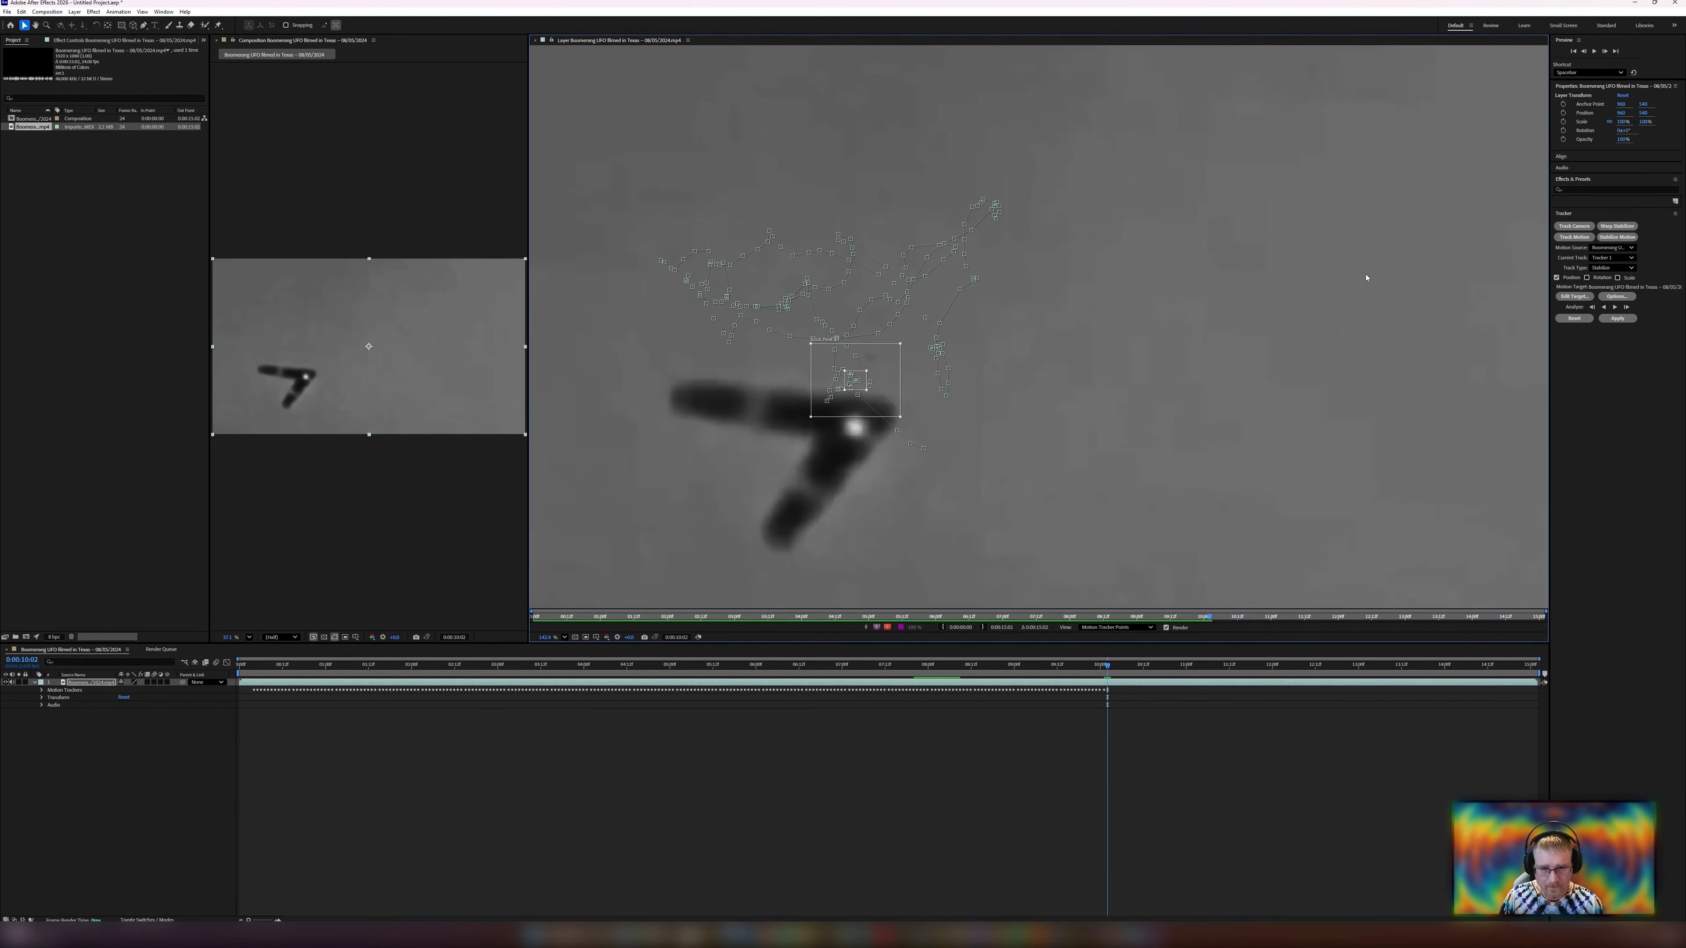
left_click_drag(854, 405, 854, 452)
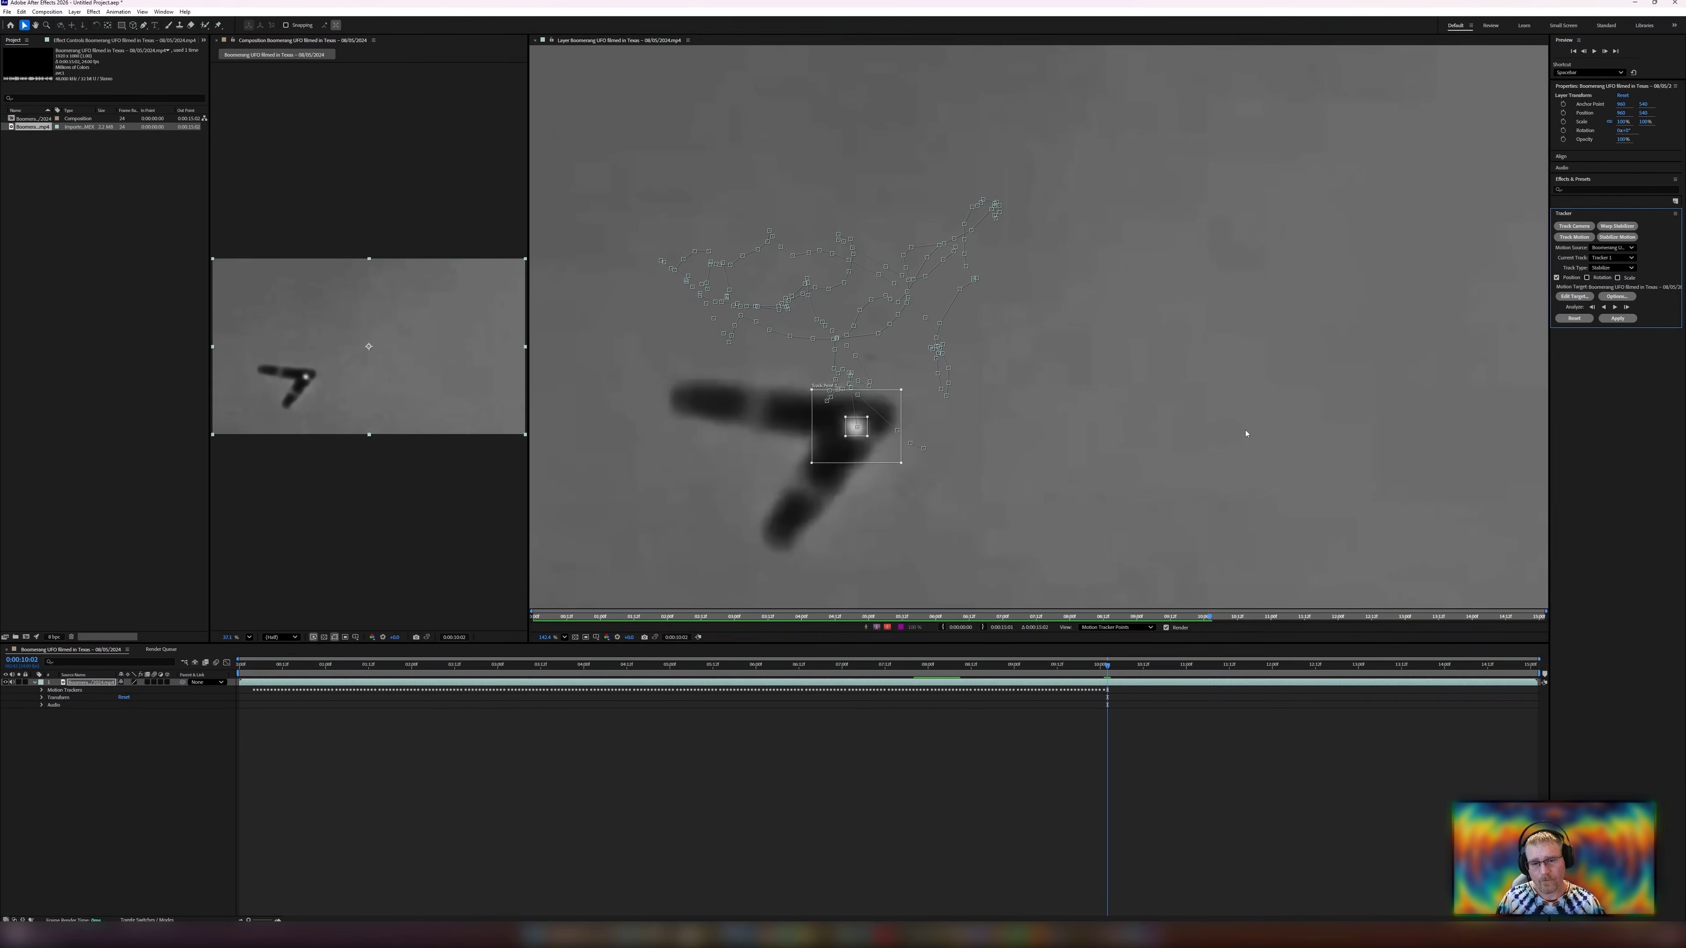
left_click(1615, 307)
left_click(1614, 307)
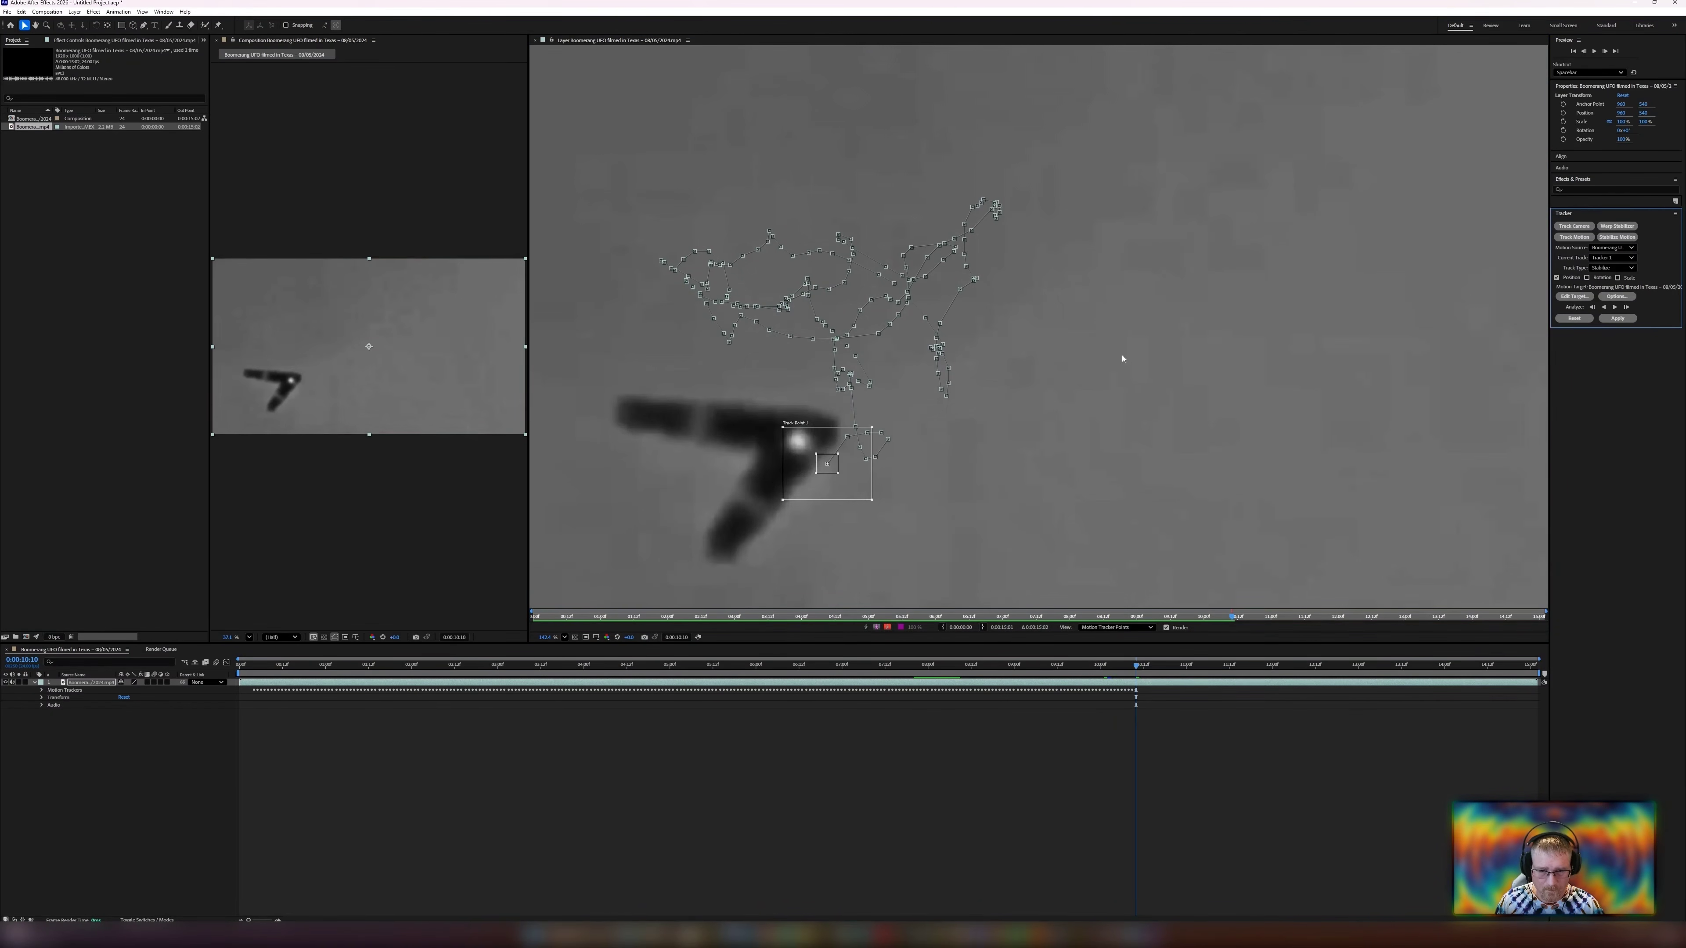
Drag the track point back onto the UFO and resume the forward analysis.
left_click_drag(814, 495, 914, 460)
left_click(1615, 307)
left_click(1615, 307)
left_click_drag(806, 446, 805, 448)
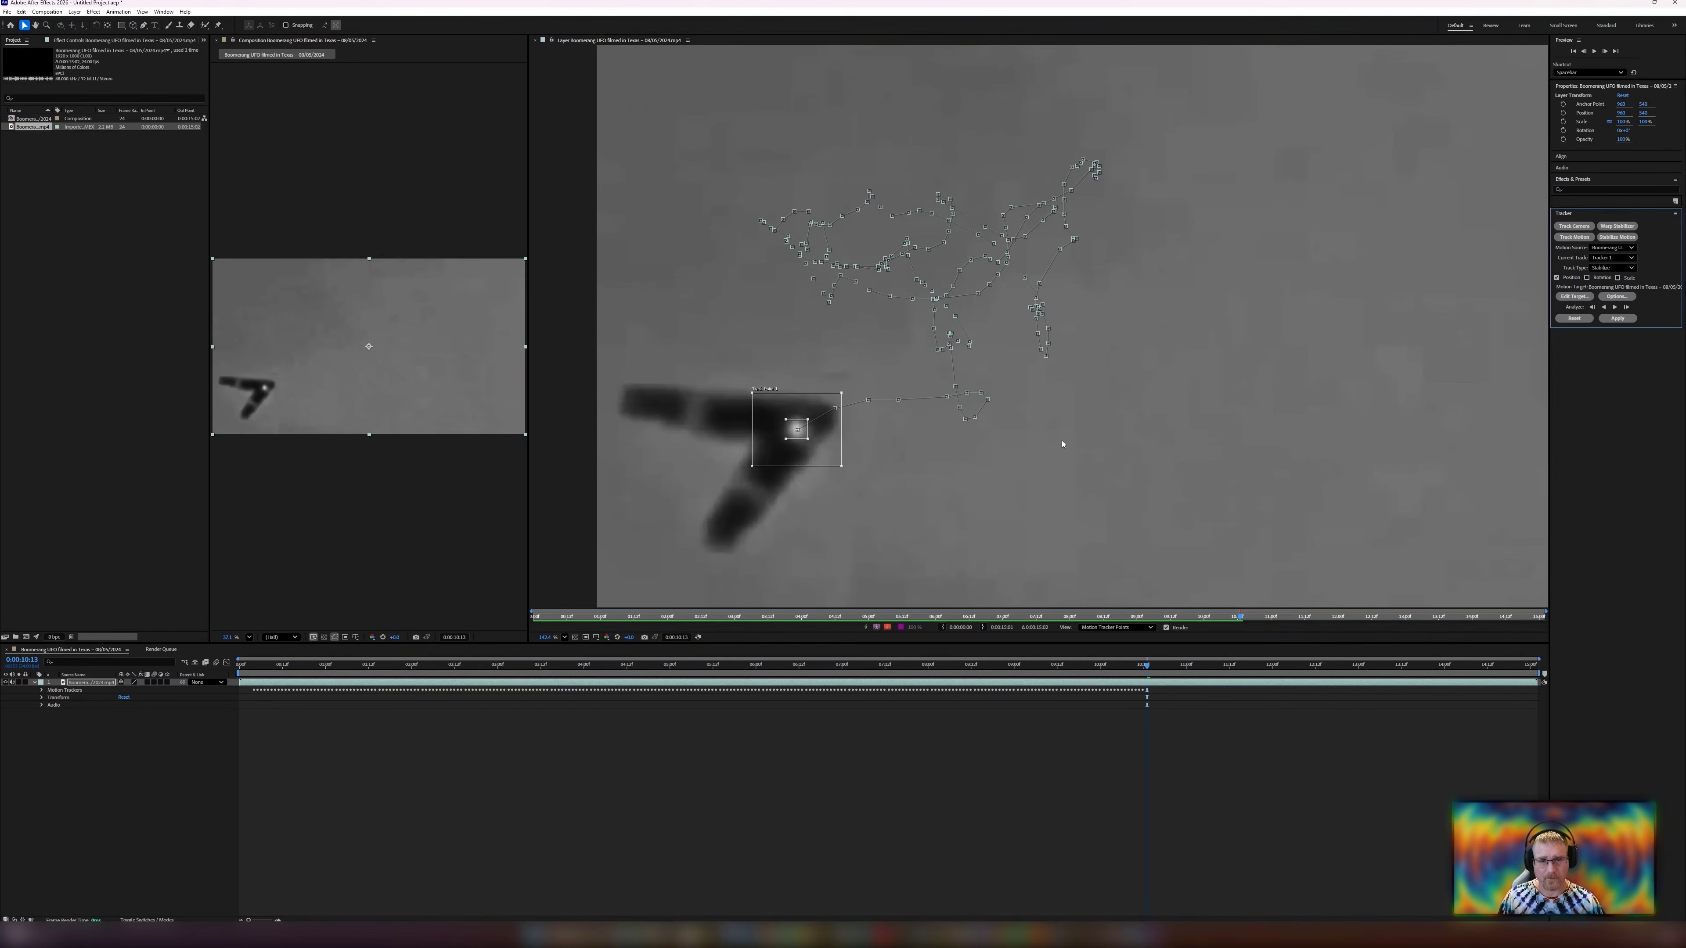
Analyze one frame forward and drag the track point back onto the UFO's bright light.
scroll(801, 428, "down", 2)
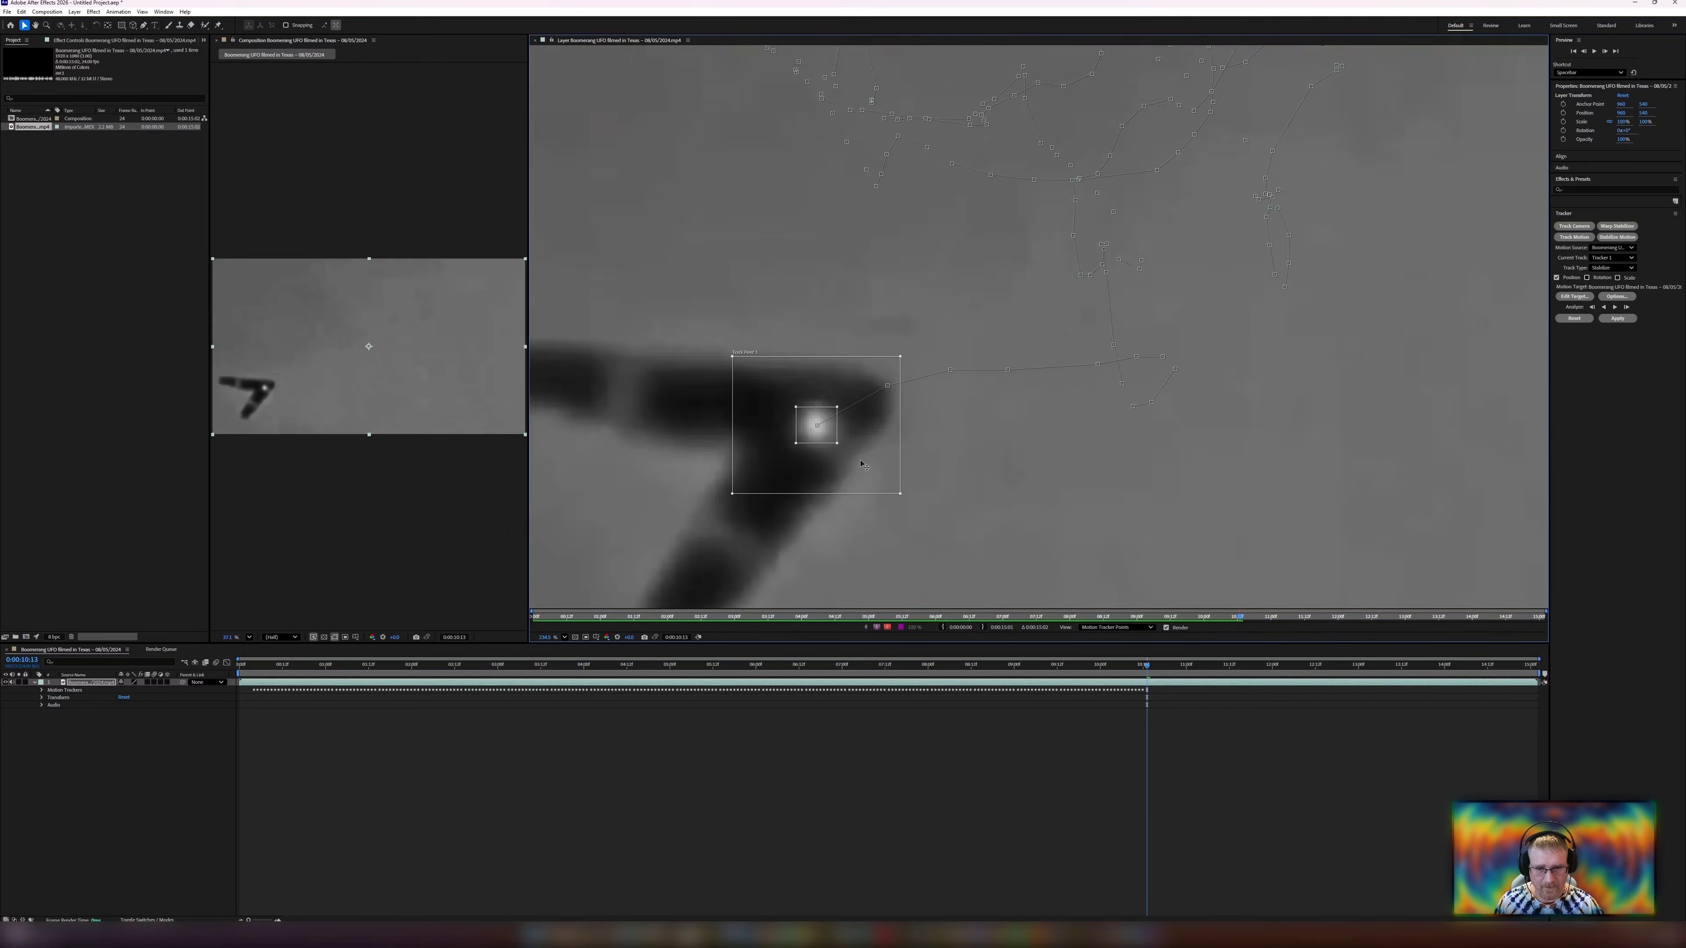
left_click(1625, 306)
left_click_drag(707, 485, 715, 449)
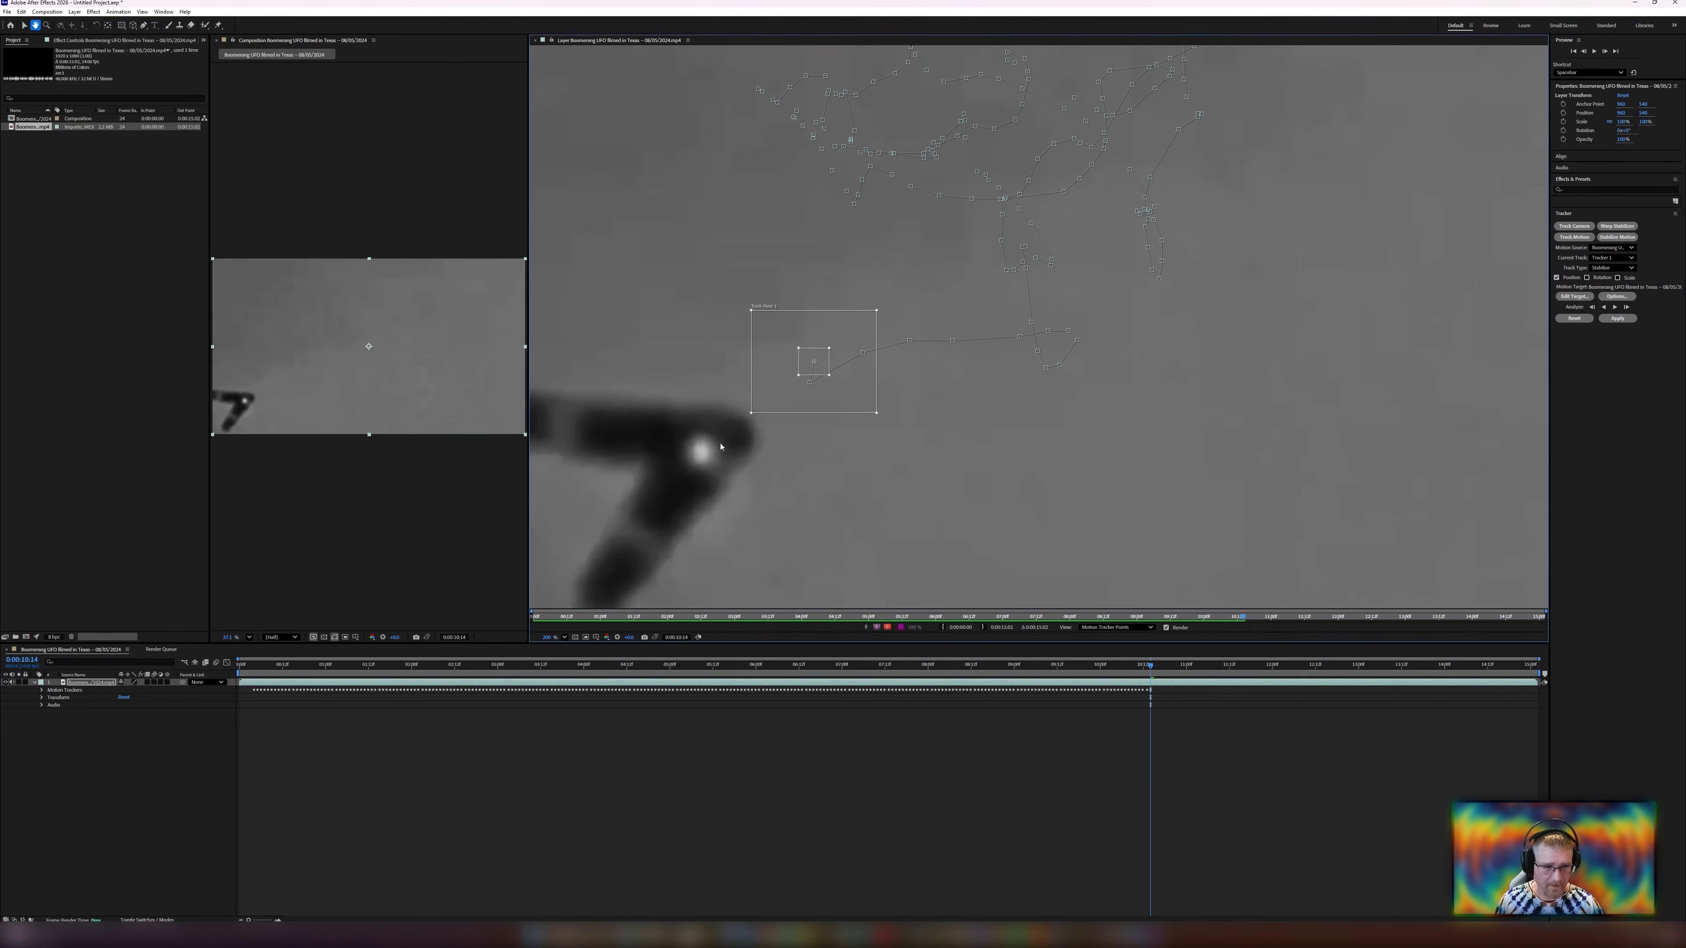
left_click_drag(815, 362, 705, 451)
Step back and forth one frame, then analyze forward frame by frame as the UFO leaves the left edge.
key("Page_Up")
key("Page_Down")
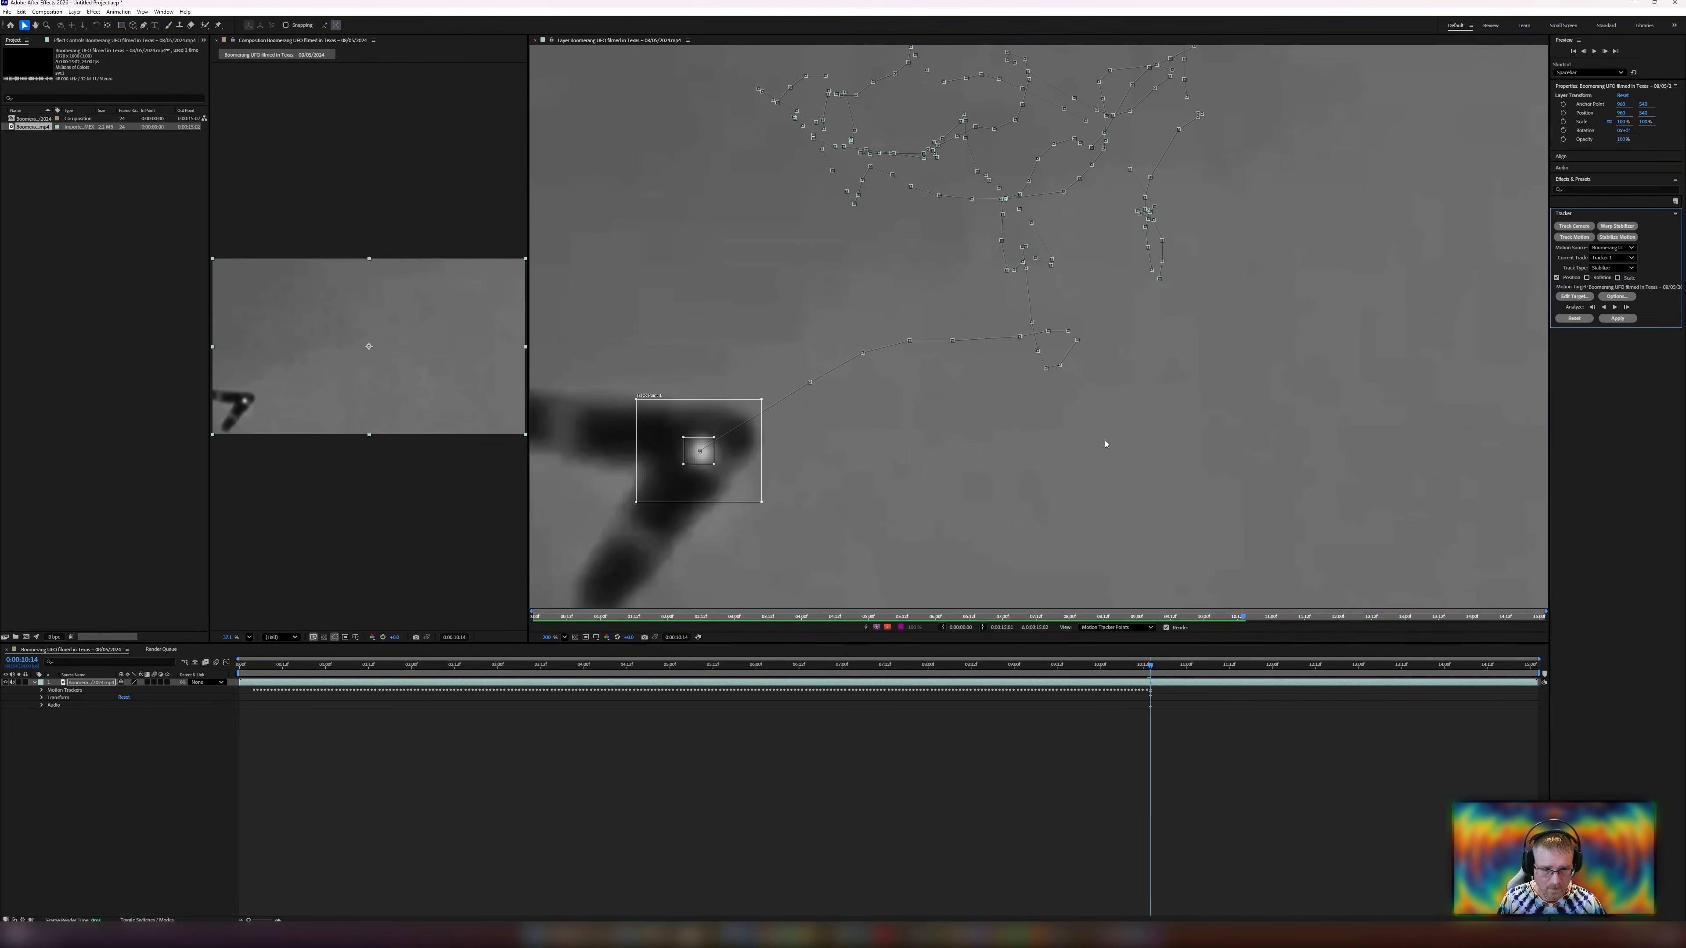
scroll(736, 383, "down", 3)
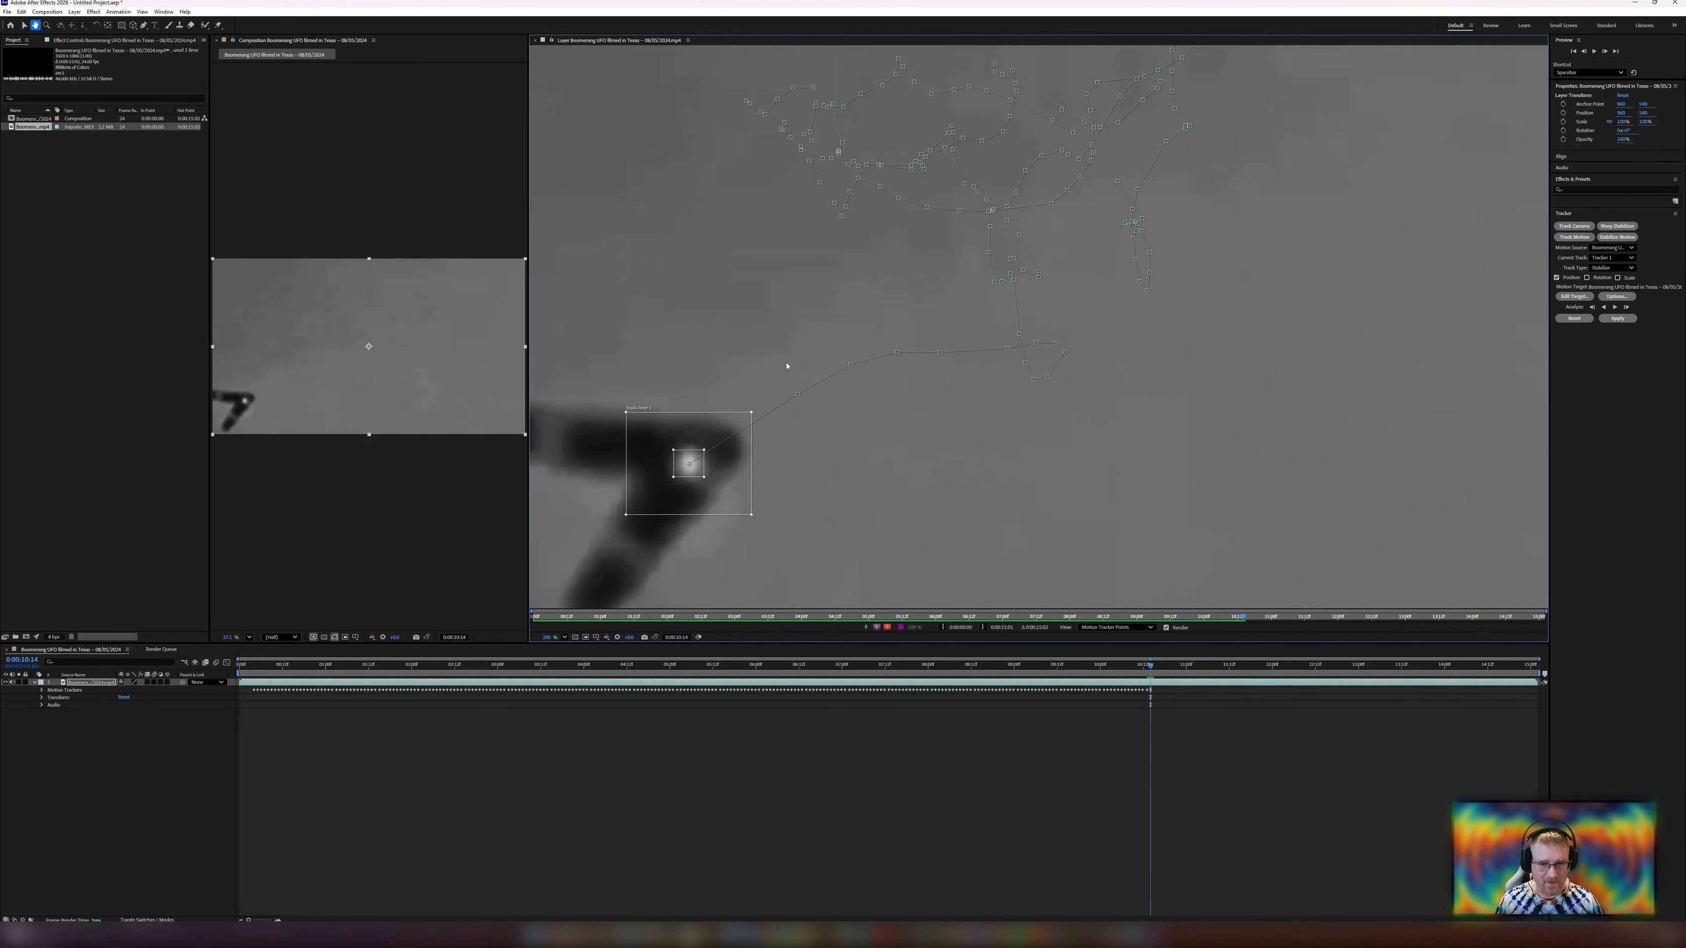
left_click(1626, 307)
left_click(1626, 308)
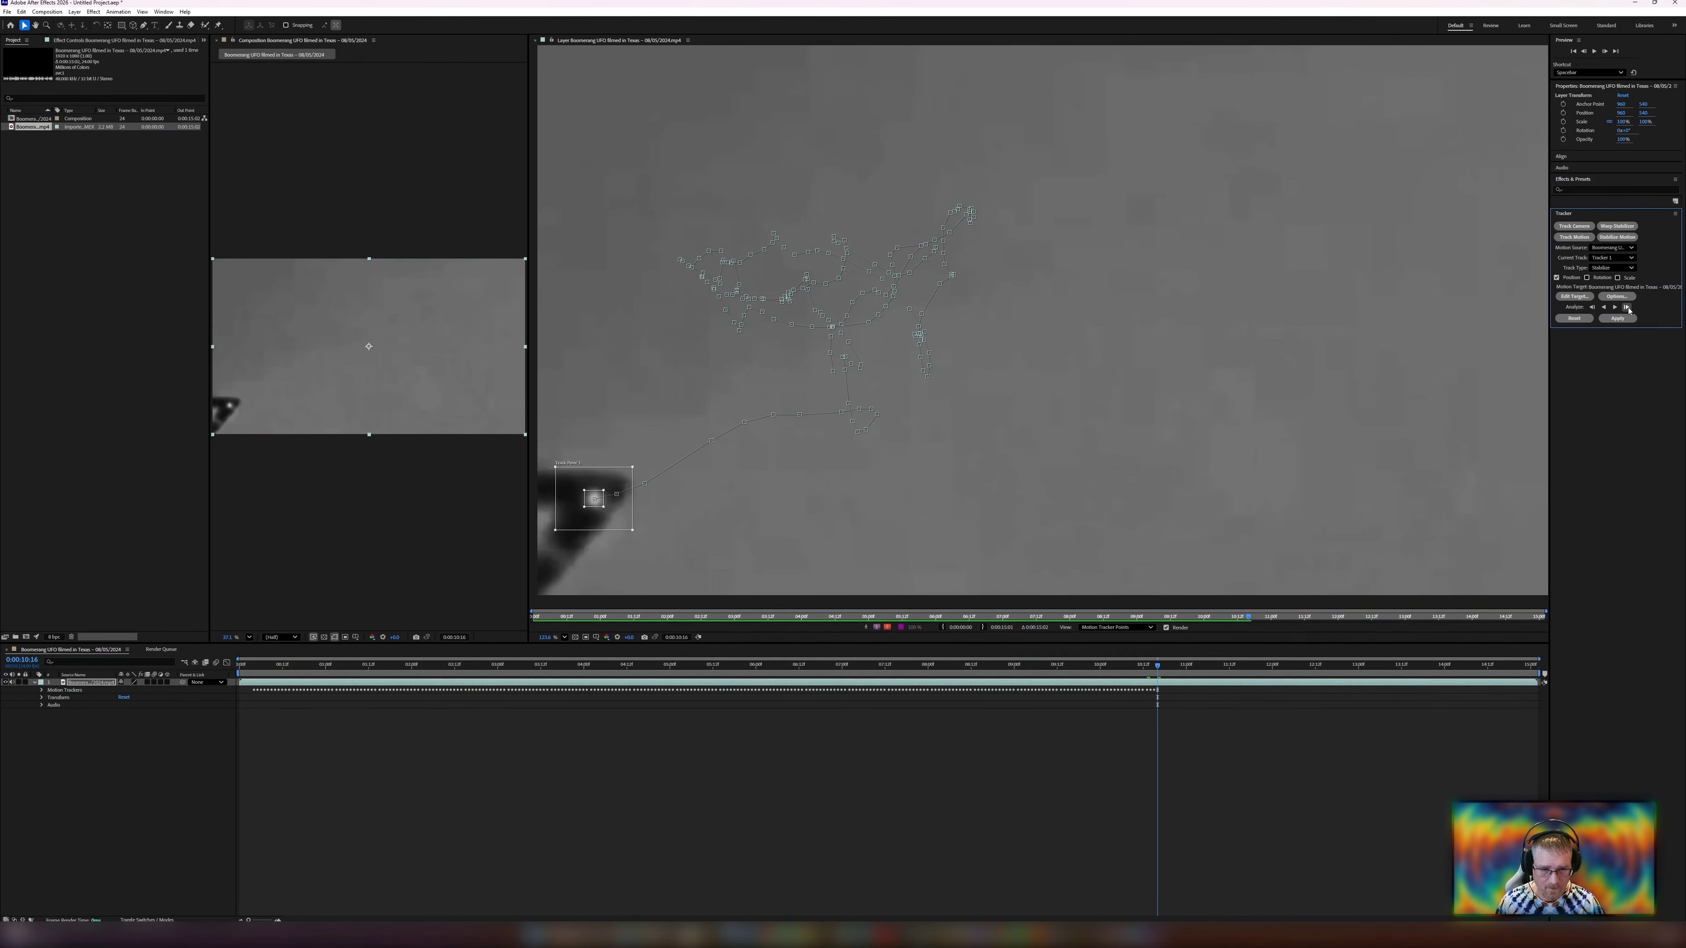
left_click(1626, 308)
left_click(1626, 308)
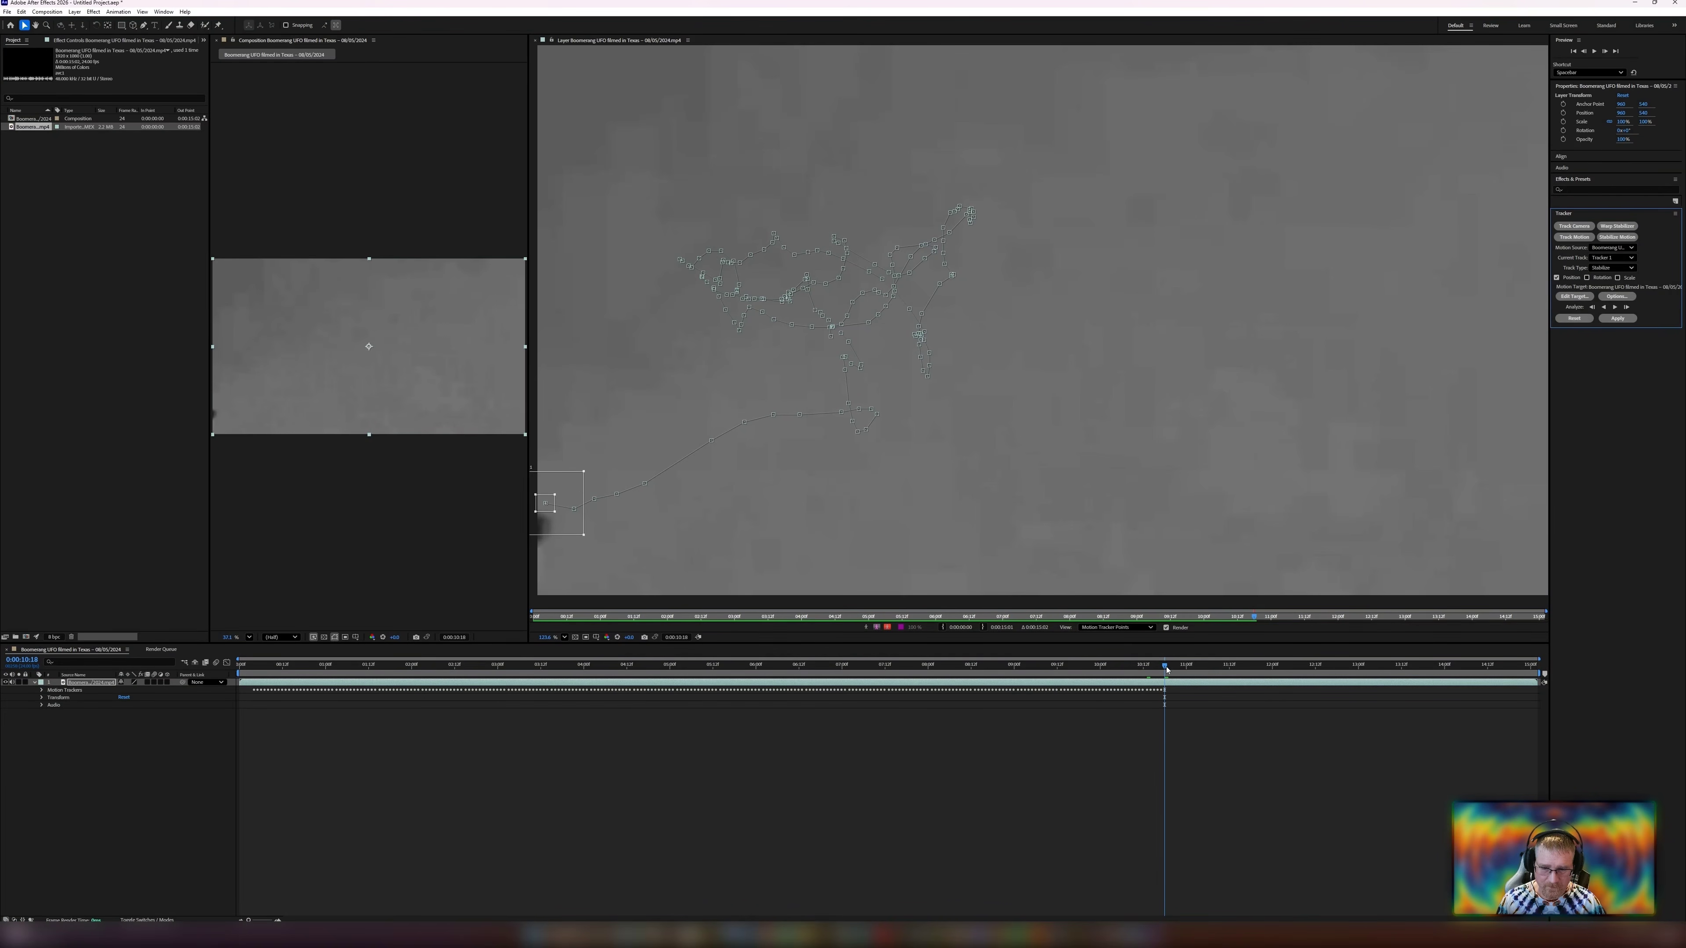
Move the track point up near the frame's left edge and enlarge its search region.
mouse_move(1167, 669)
left_mouse_down()
mouse_move(1280, 670)
mouse_move(1166, 680)
left_mouse_up()
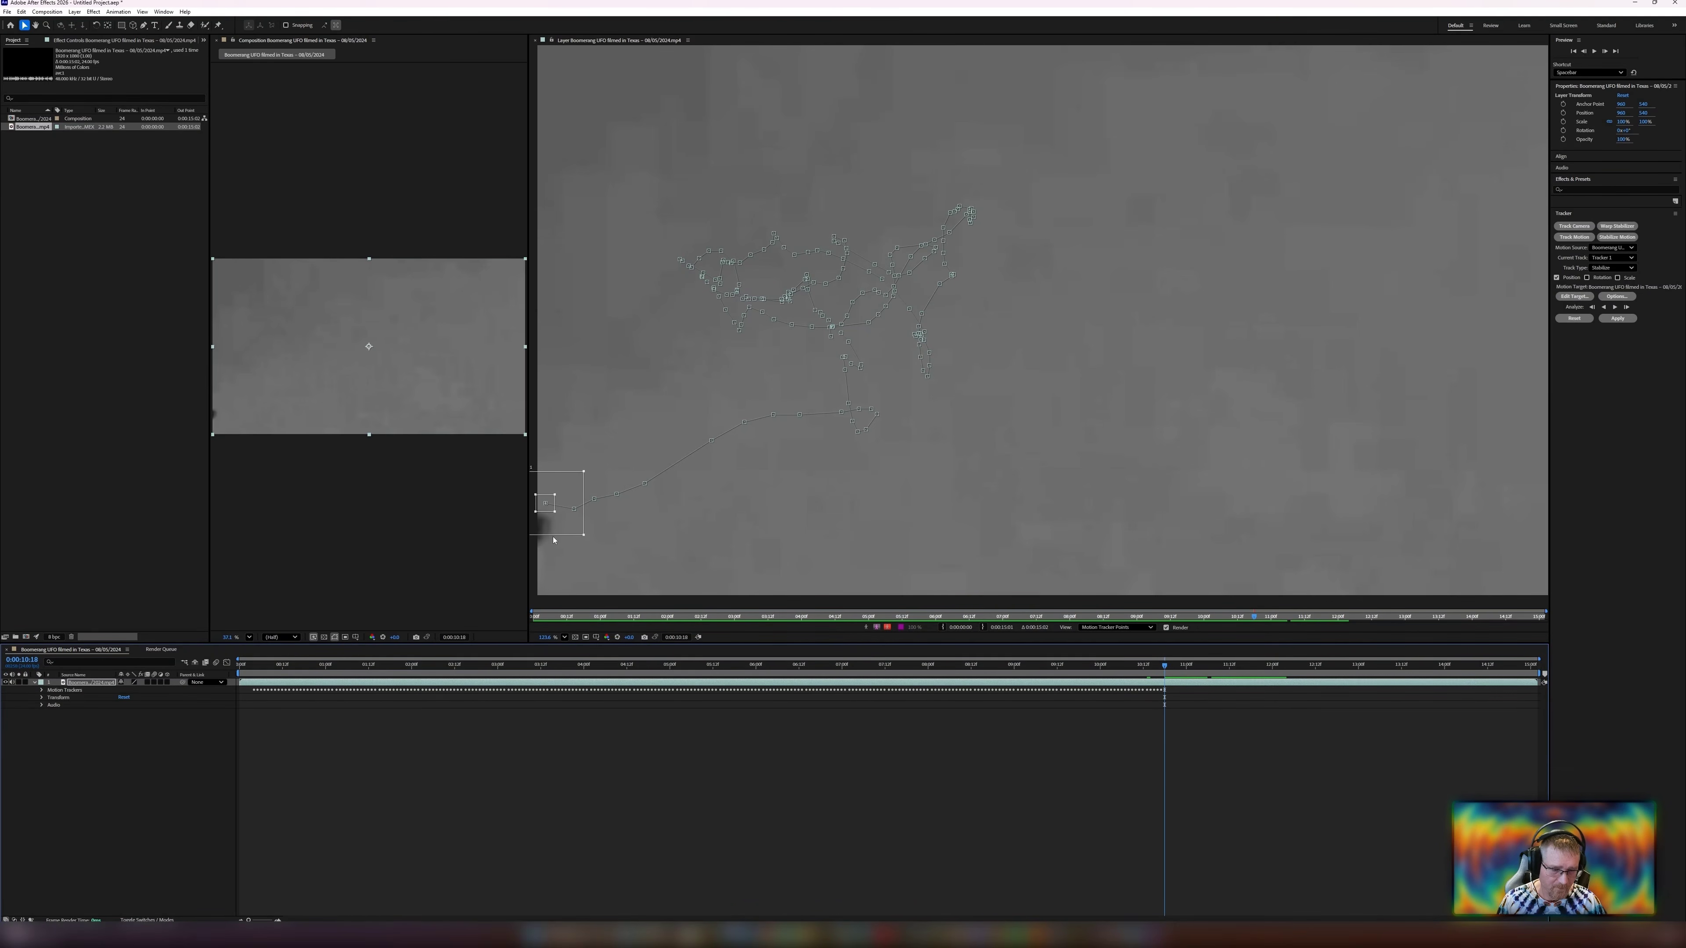
left_click_drag(556, 534, 572, 262)
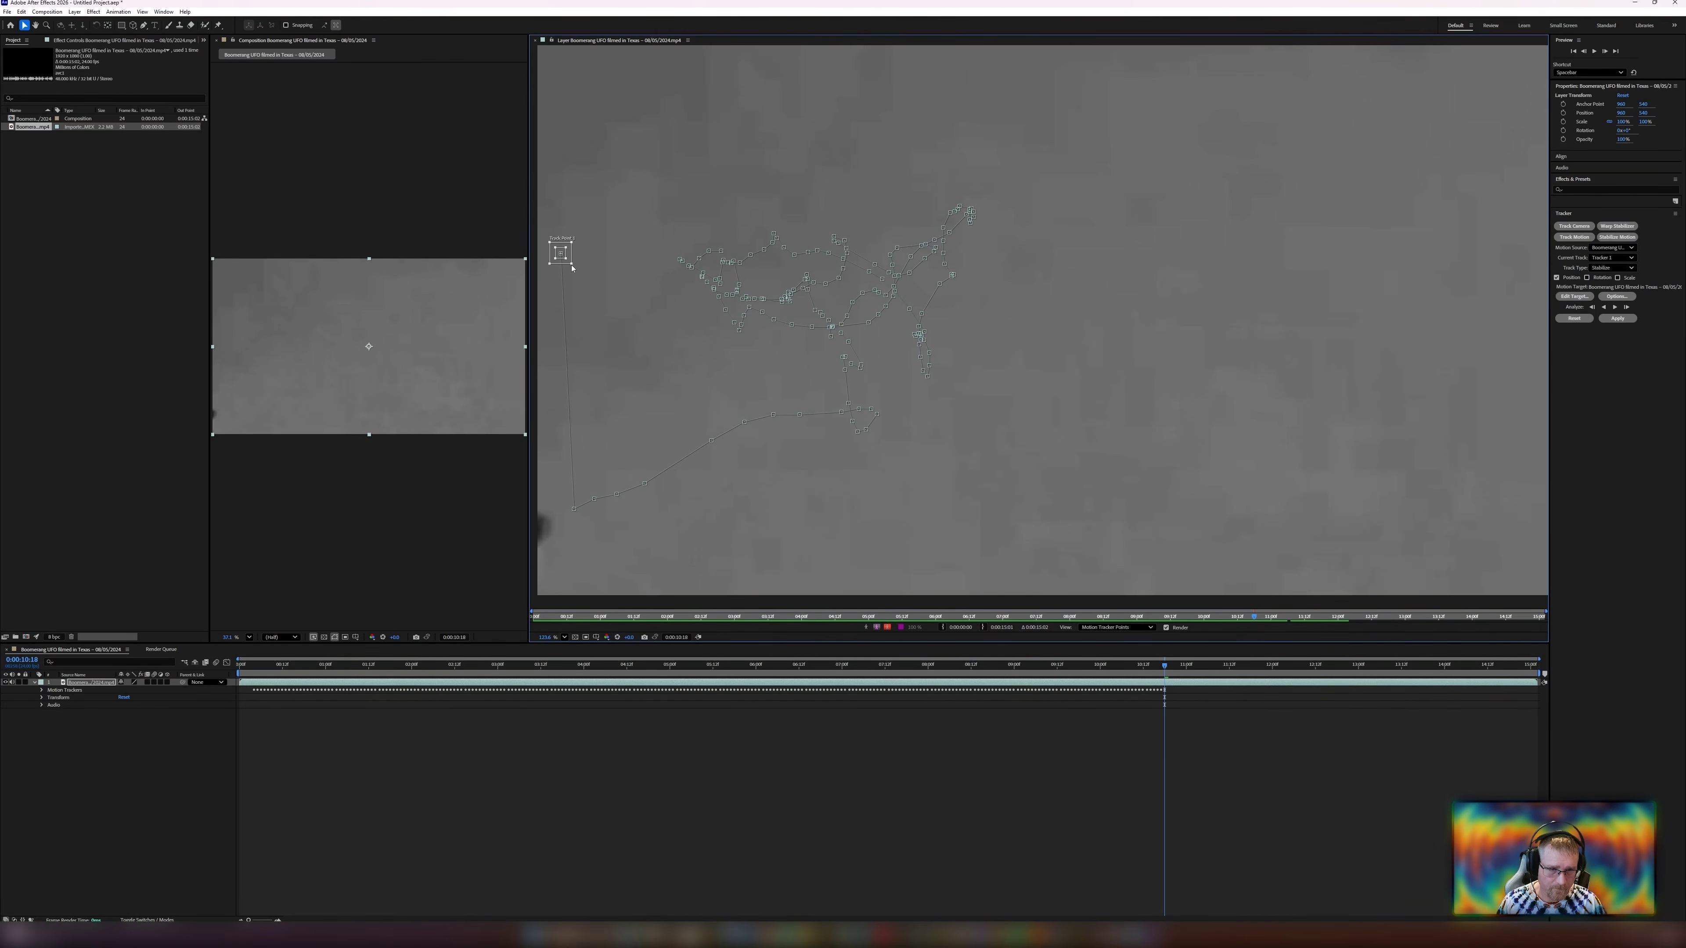
left_click_drag(593, 283, 604, 298)
left_click_drag(559, 259, 612, 289)
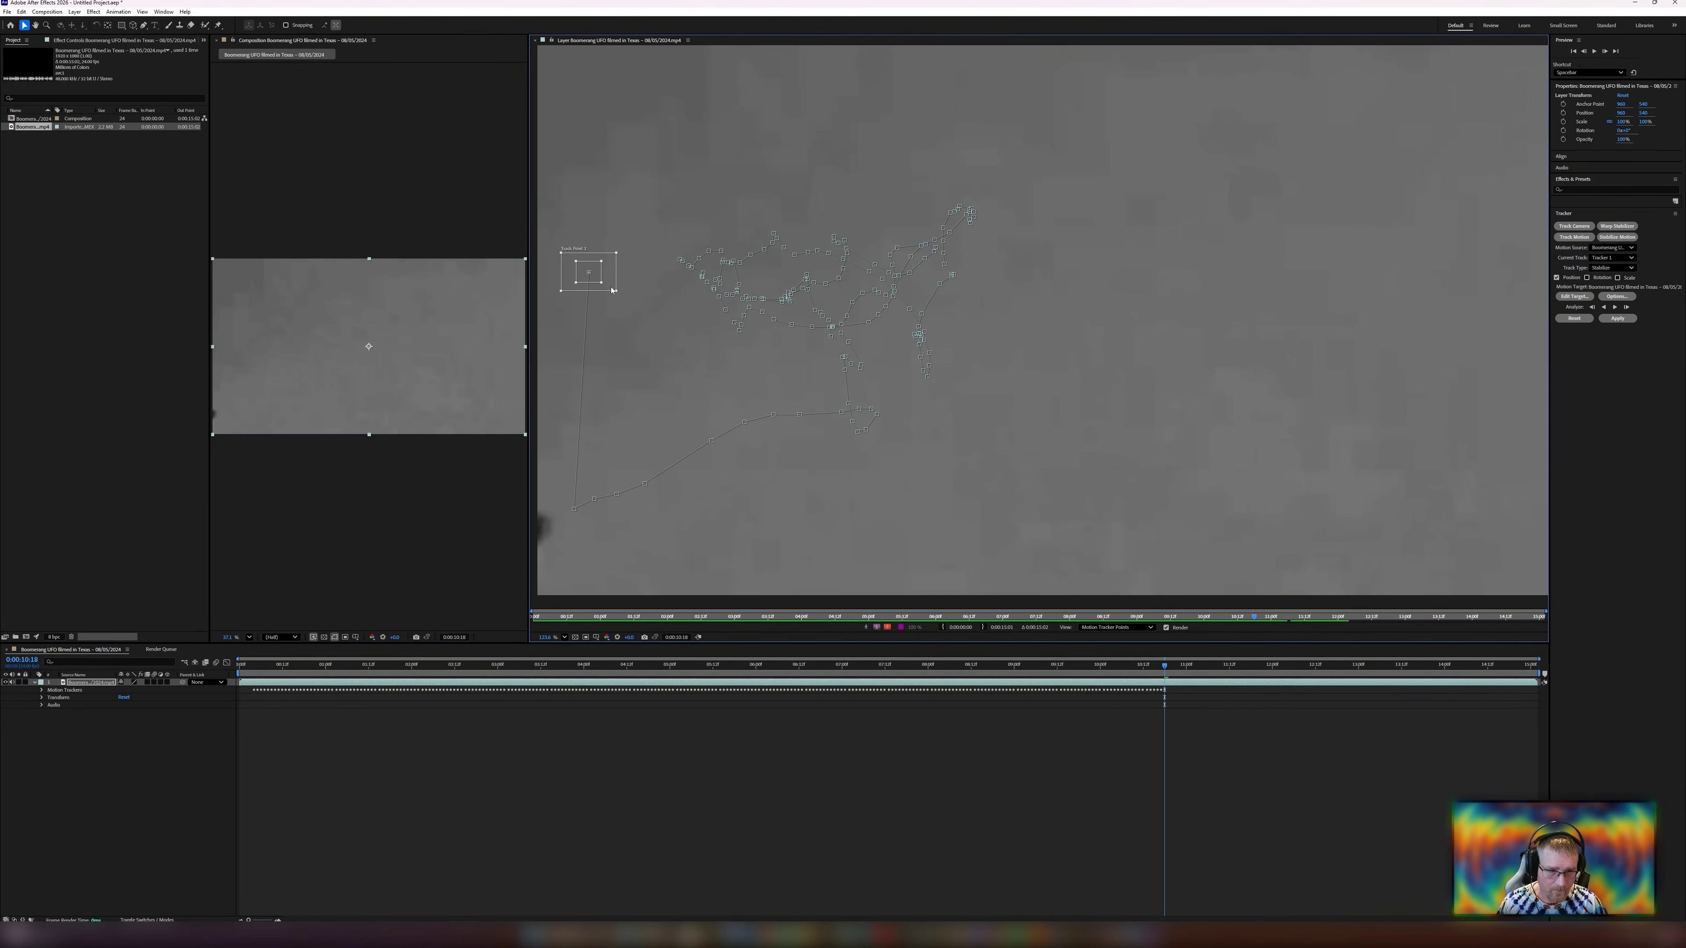
Reposition the track point along the left edge where the UFO will re-enter the frame.
scroll(515, 240, "down", 2)
scroll(554, 257, "up", 4)
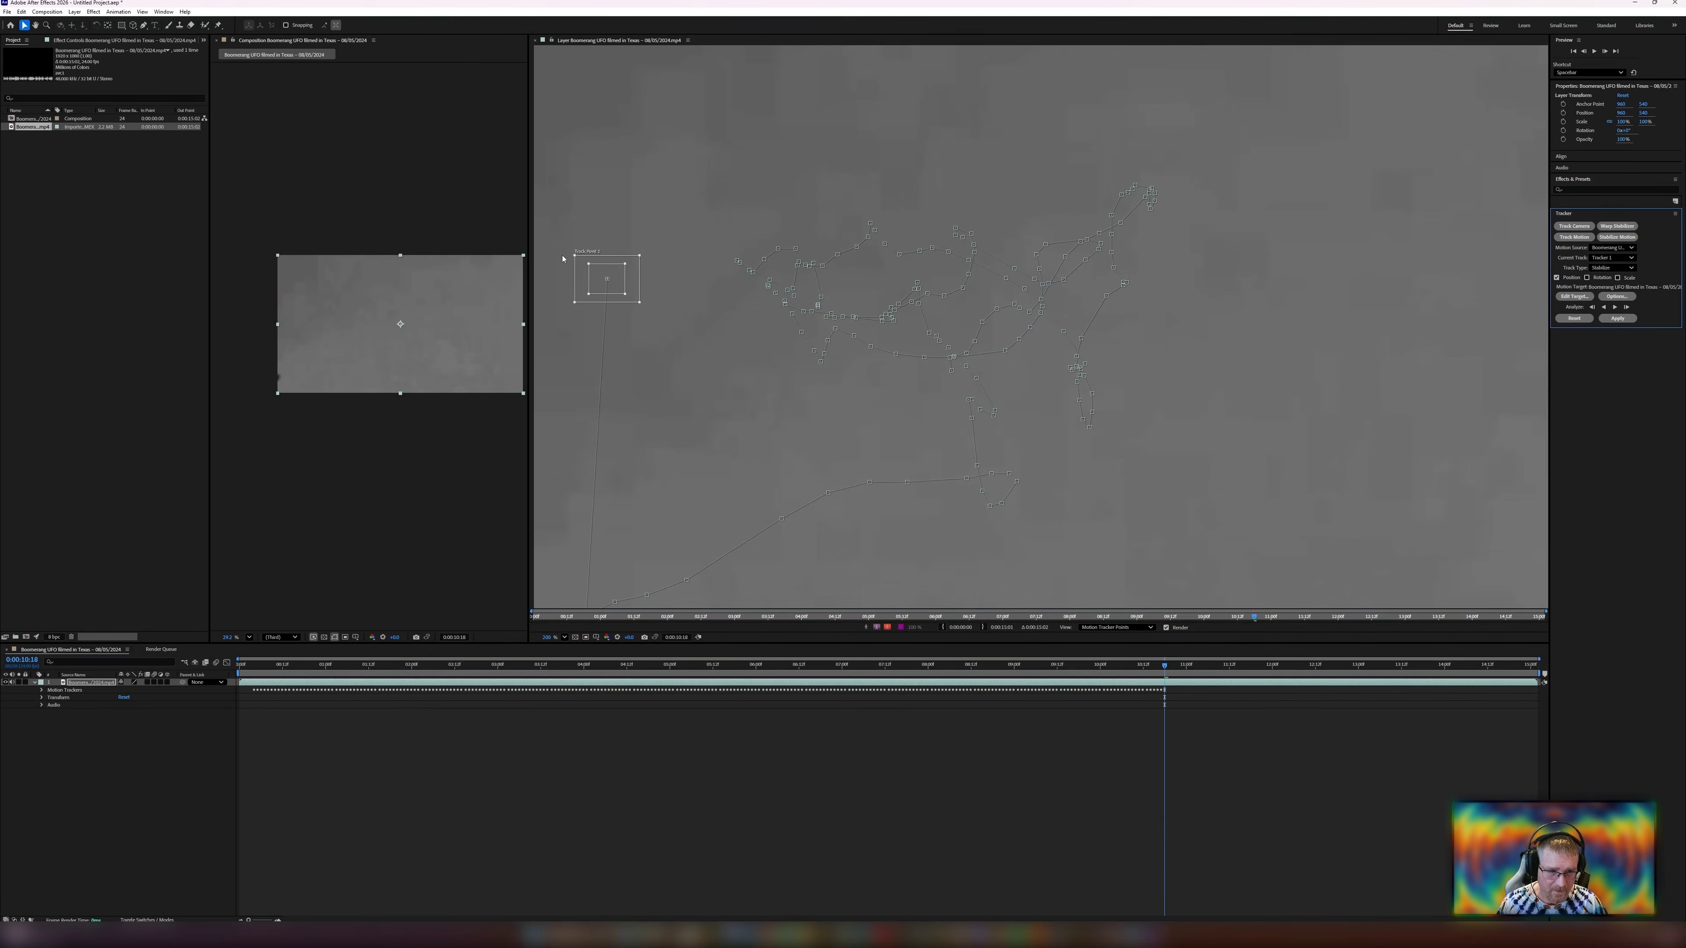
scroll(567, 265, "up", 1)
scroll(626, 299, "down", 1)
left_click_drag(624, 333, 554, 314)
scroll(557, 380, "down", 4)
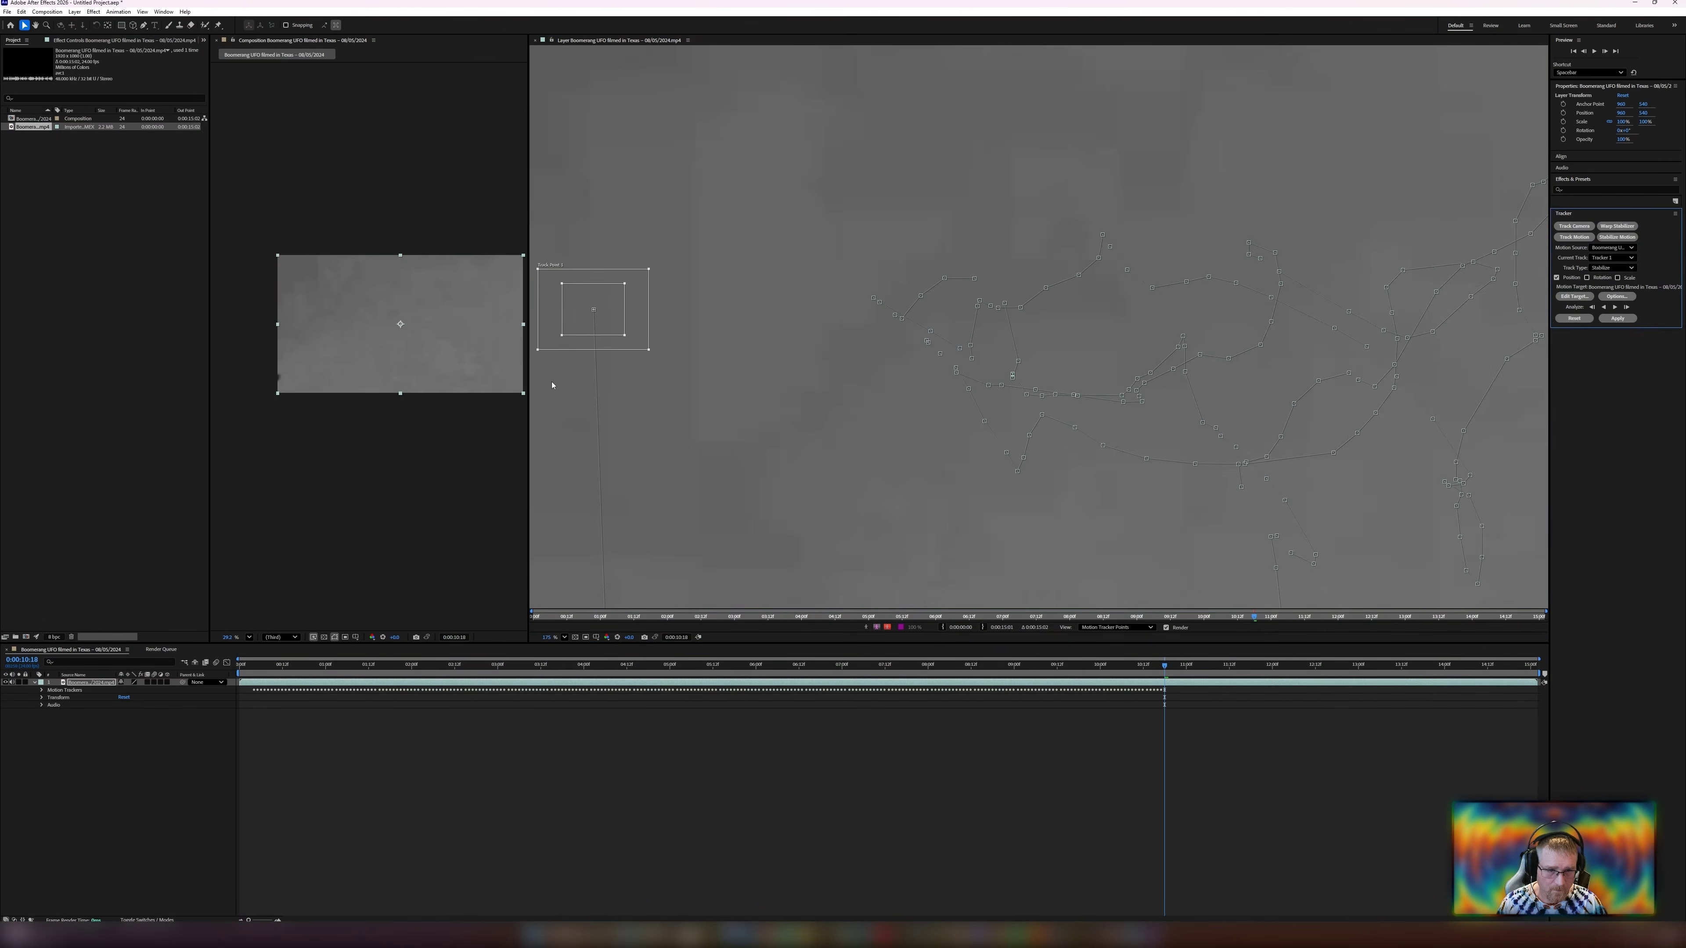
scroll(564, 390, "down", 1)
left_click_drag(564, 390, 591, 314)
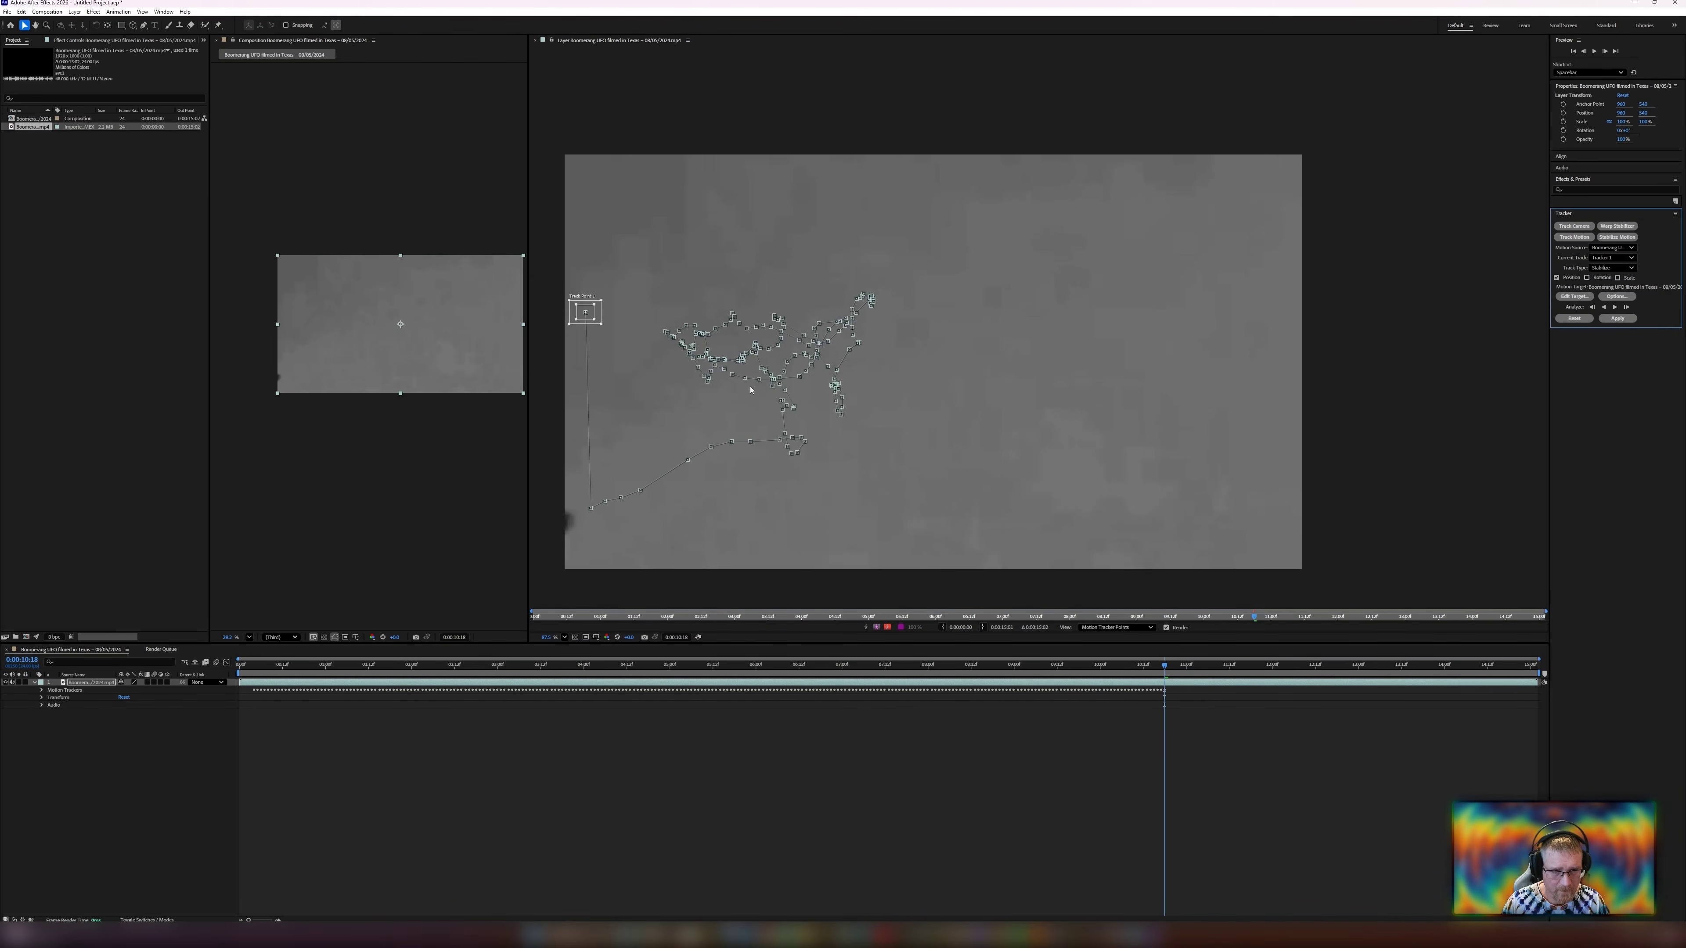
Jump ahead to 0:00:13:00 and place the track point on the re-entering UFO.
left_click(1165, 669)
left_click_drag(1166, 669, 1273, 684)
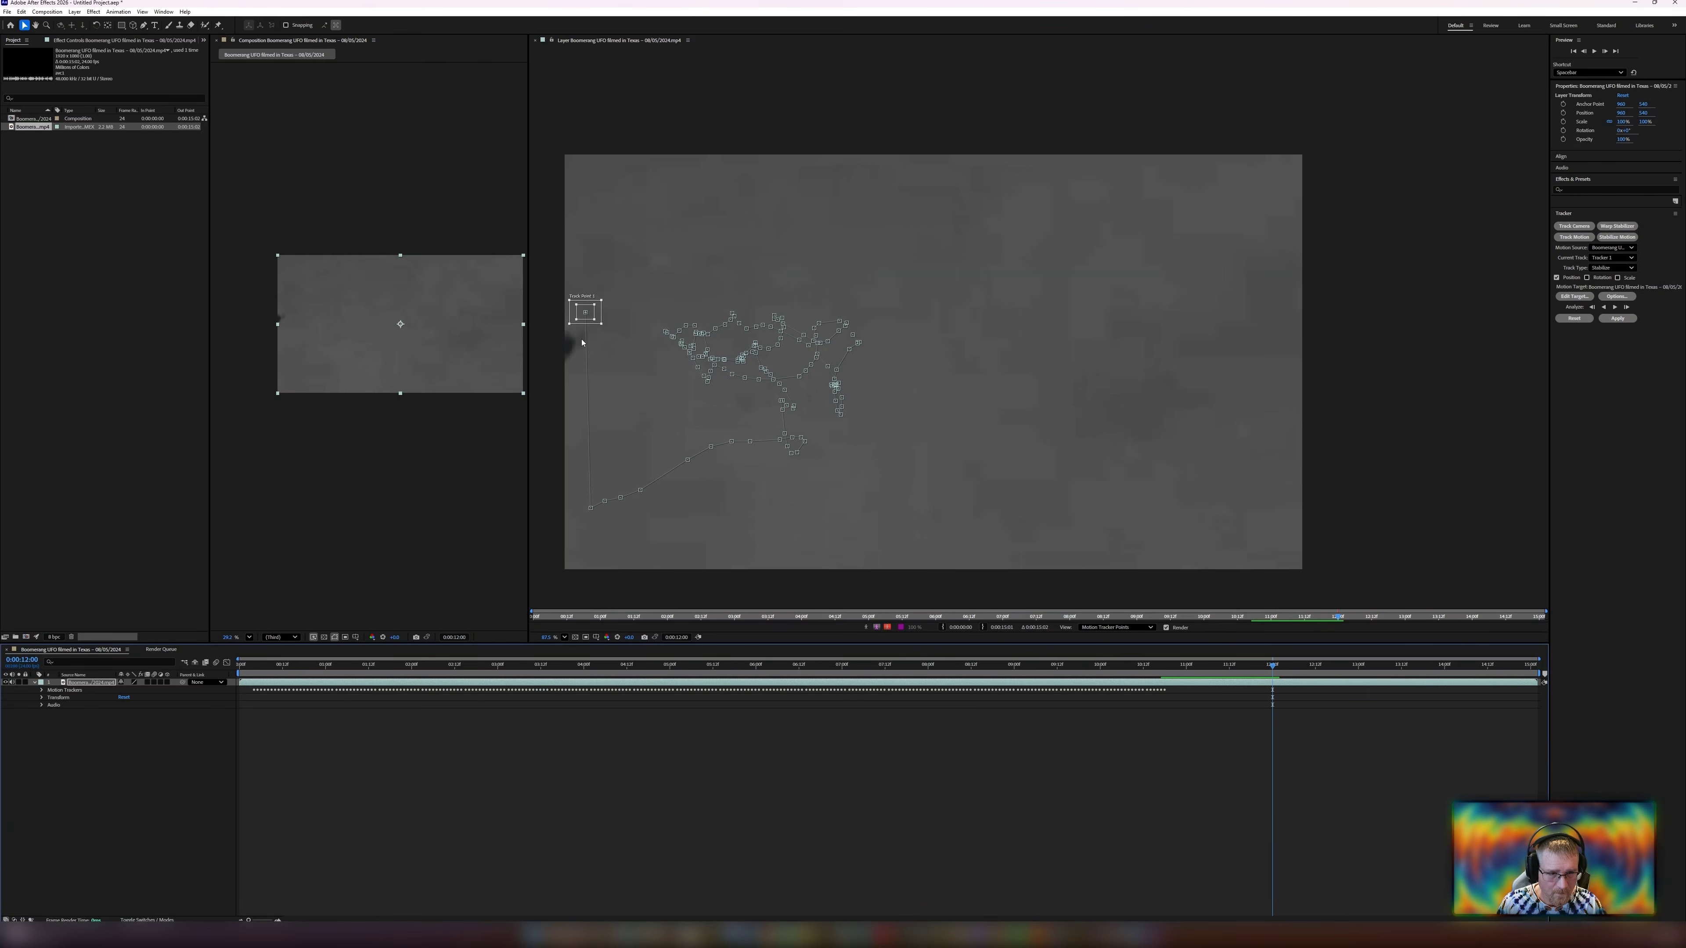
left_click_drag(589, 324, 563, 354)
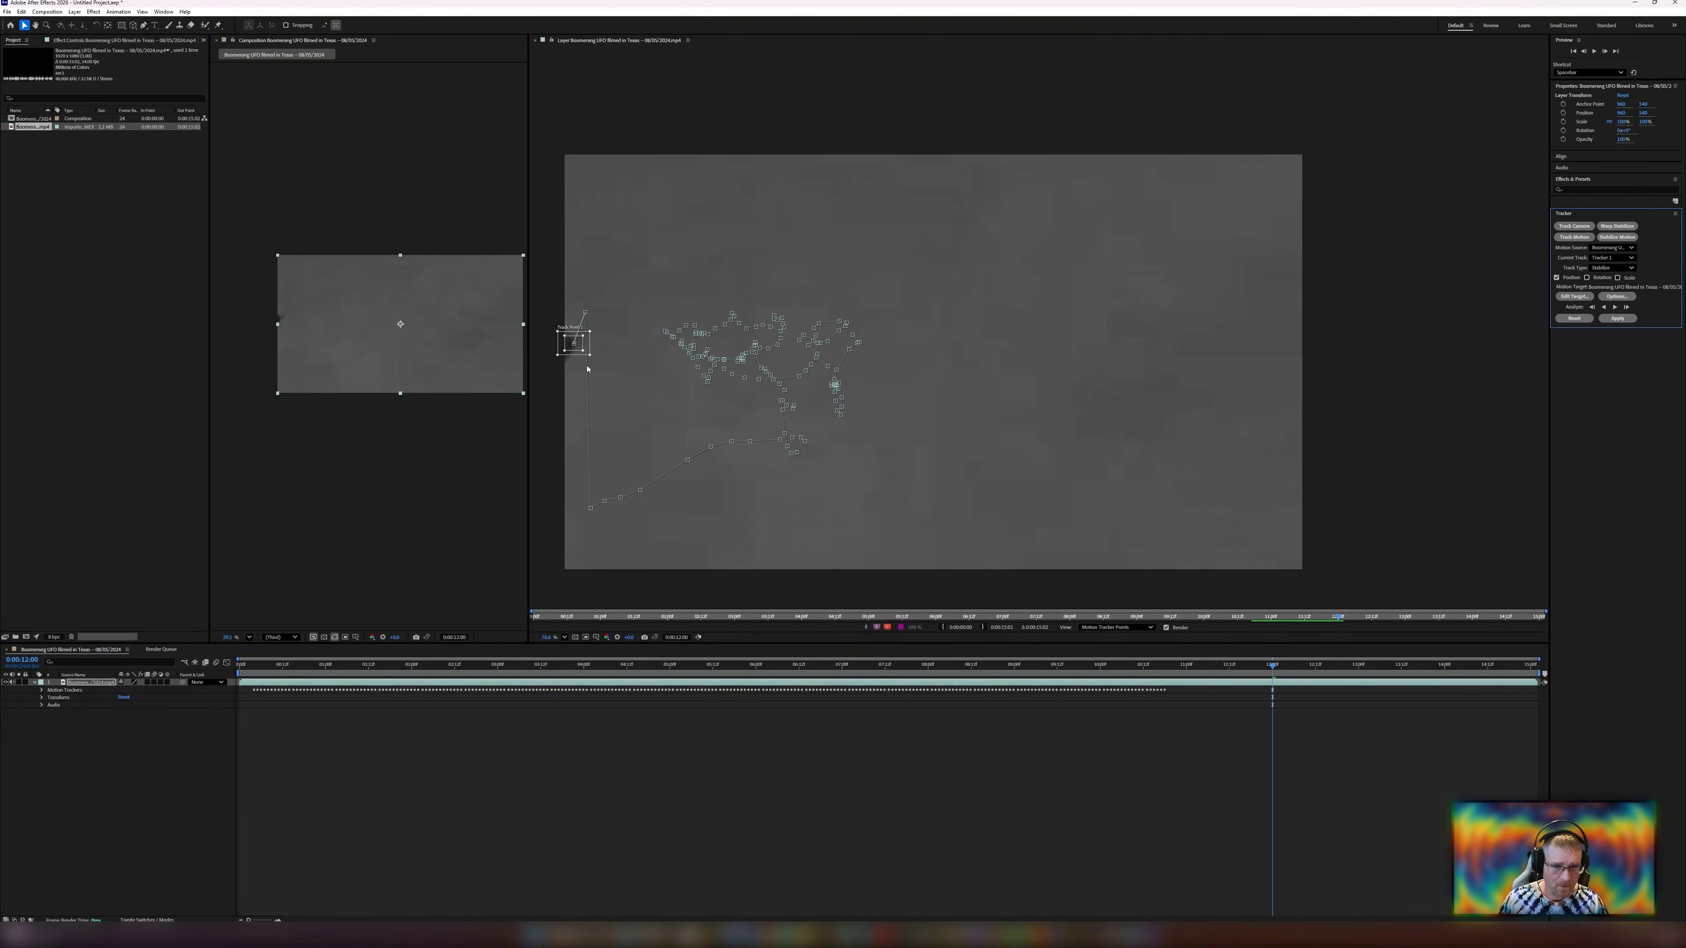
Scrub between the UFO's exit and re-entry frames to check the track point placement.
scroll(588, 369, "down", 3)
scroll(612, 426, "up", 8)
left_click_drag(576, 325, 744, 419)
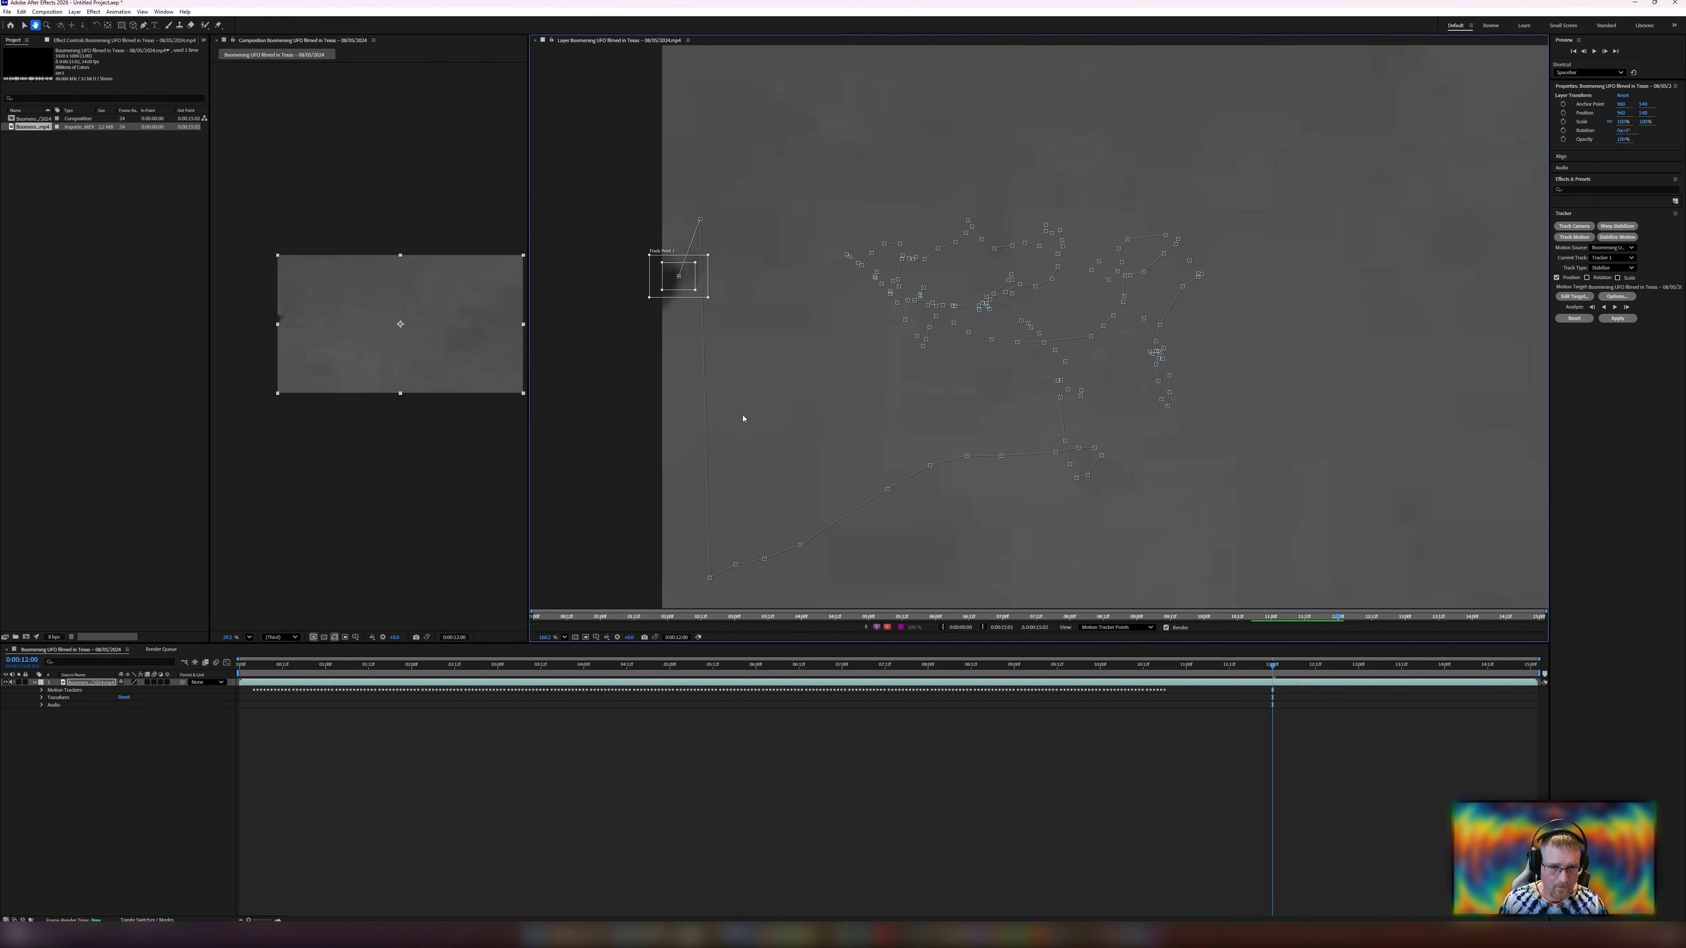
scroll(736, 423, "down", 2)
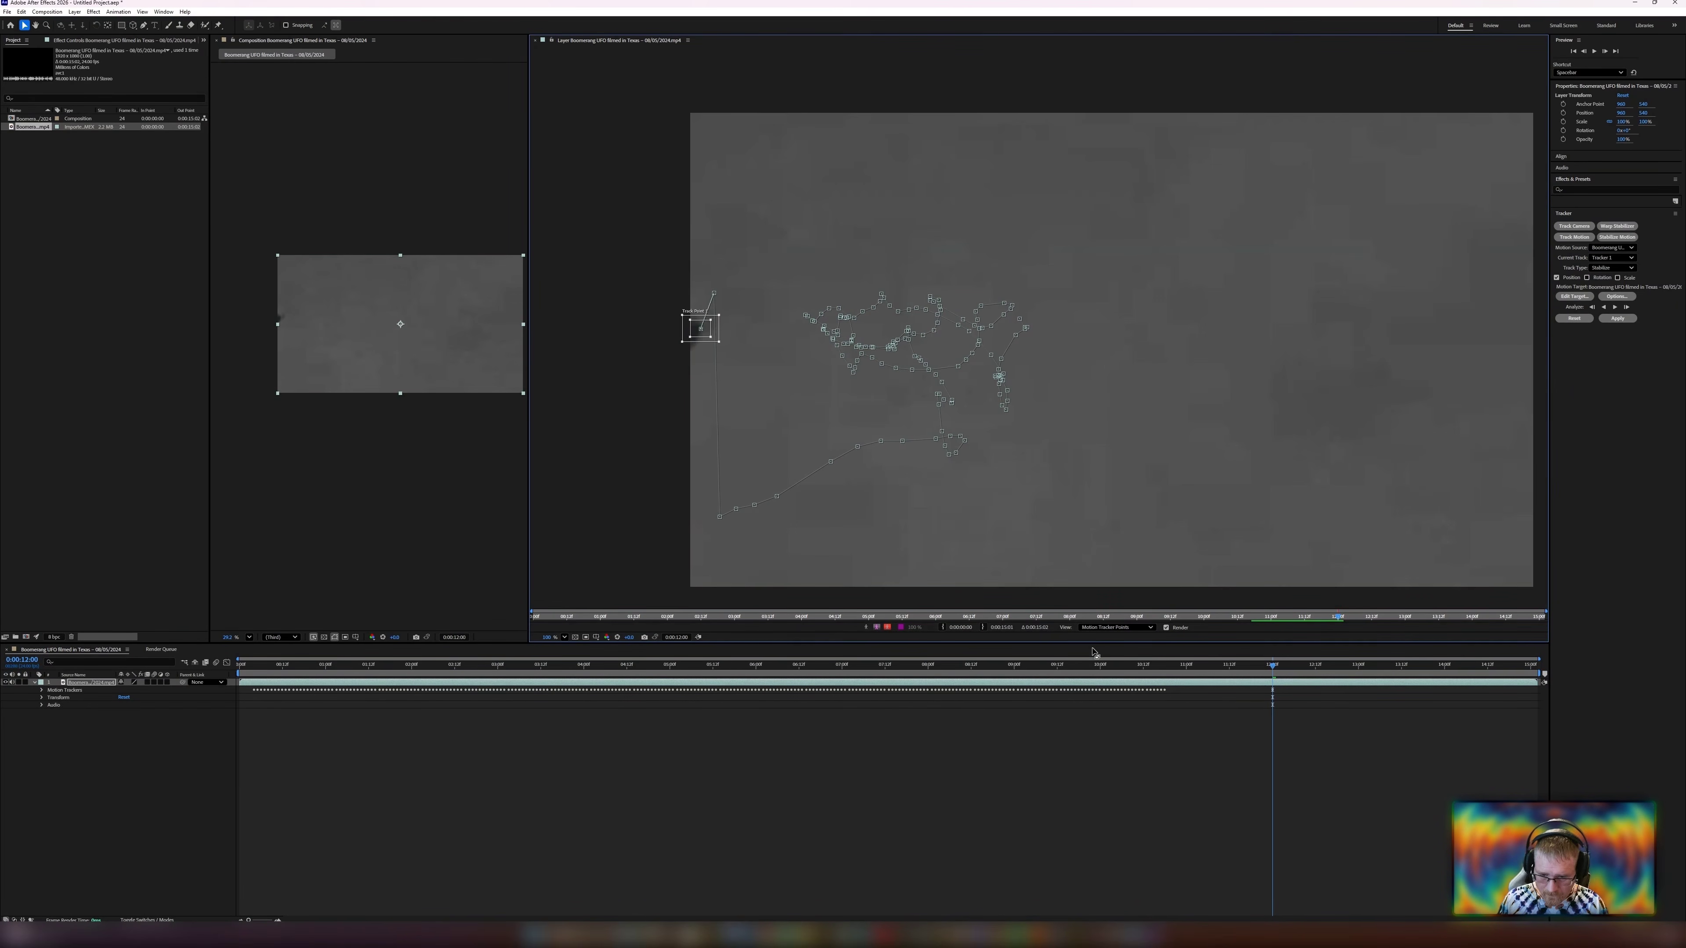
left_click_drag(1272, 666, 1164, 665)
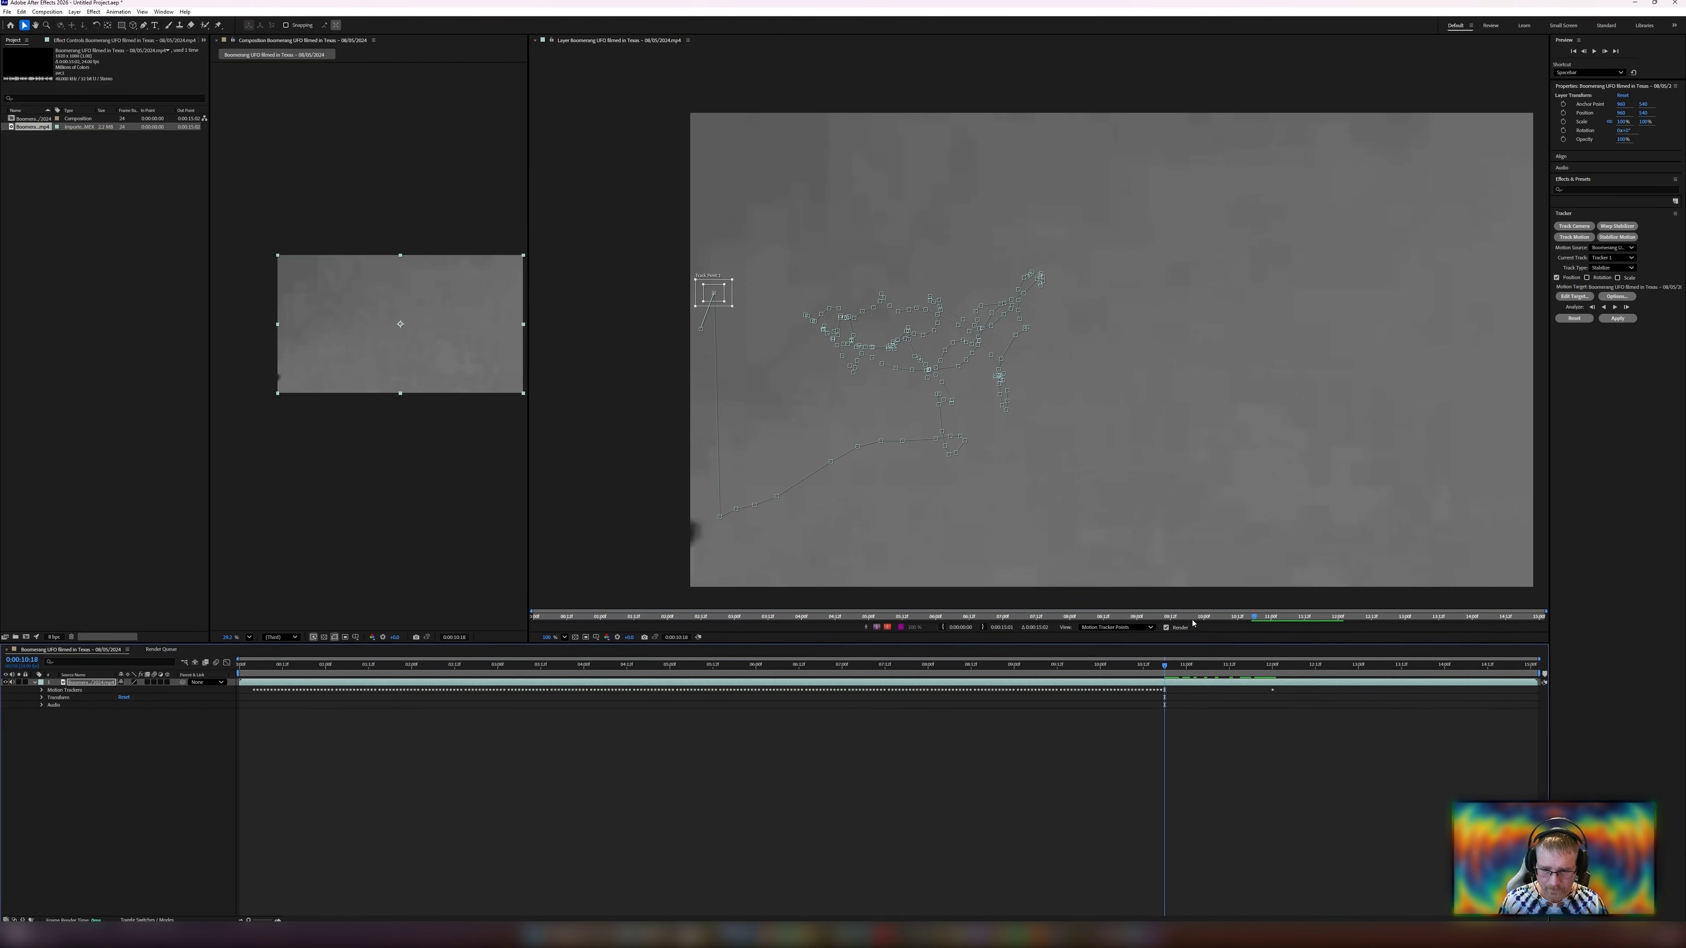
left_click_drag(1166, 667, 1273, 710)
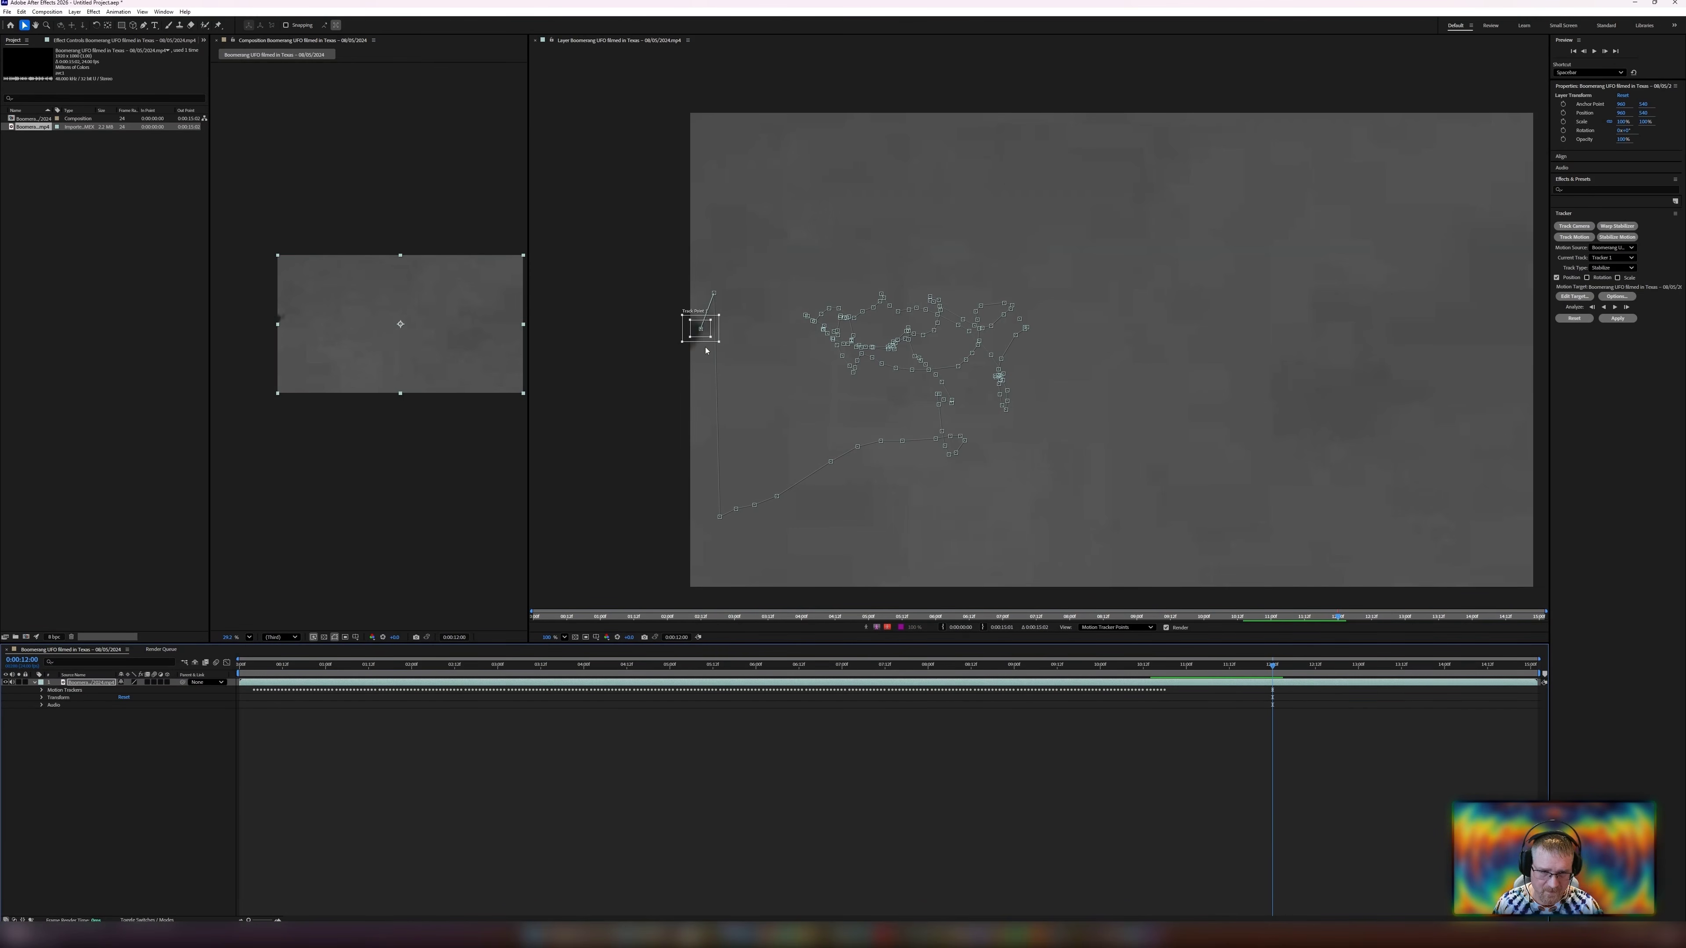
Advance one frame and nudge the track point onto the UFO at the frame edge.
scroll(706, 350, "up", 10)
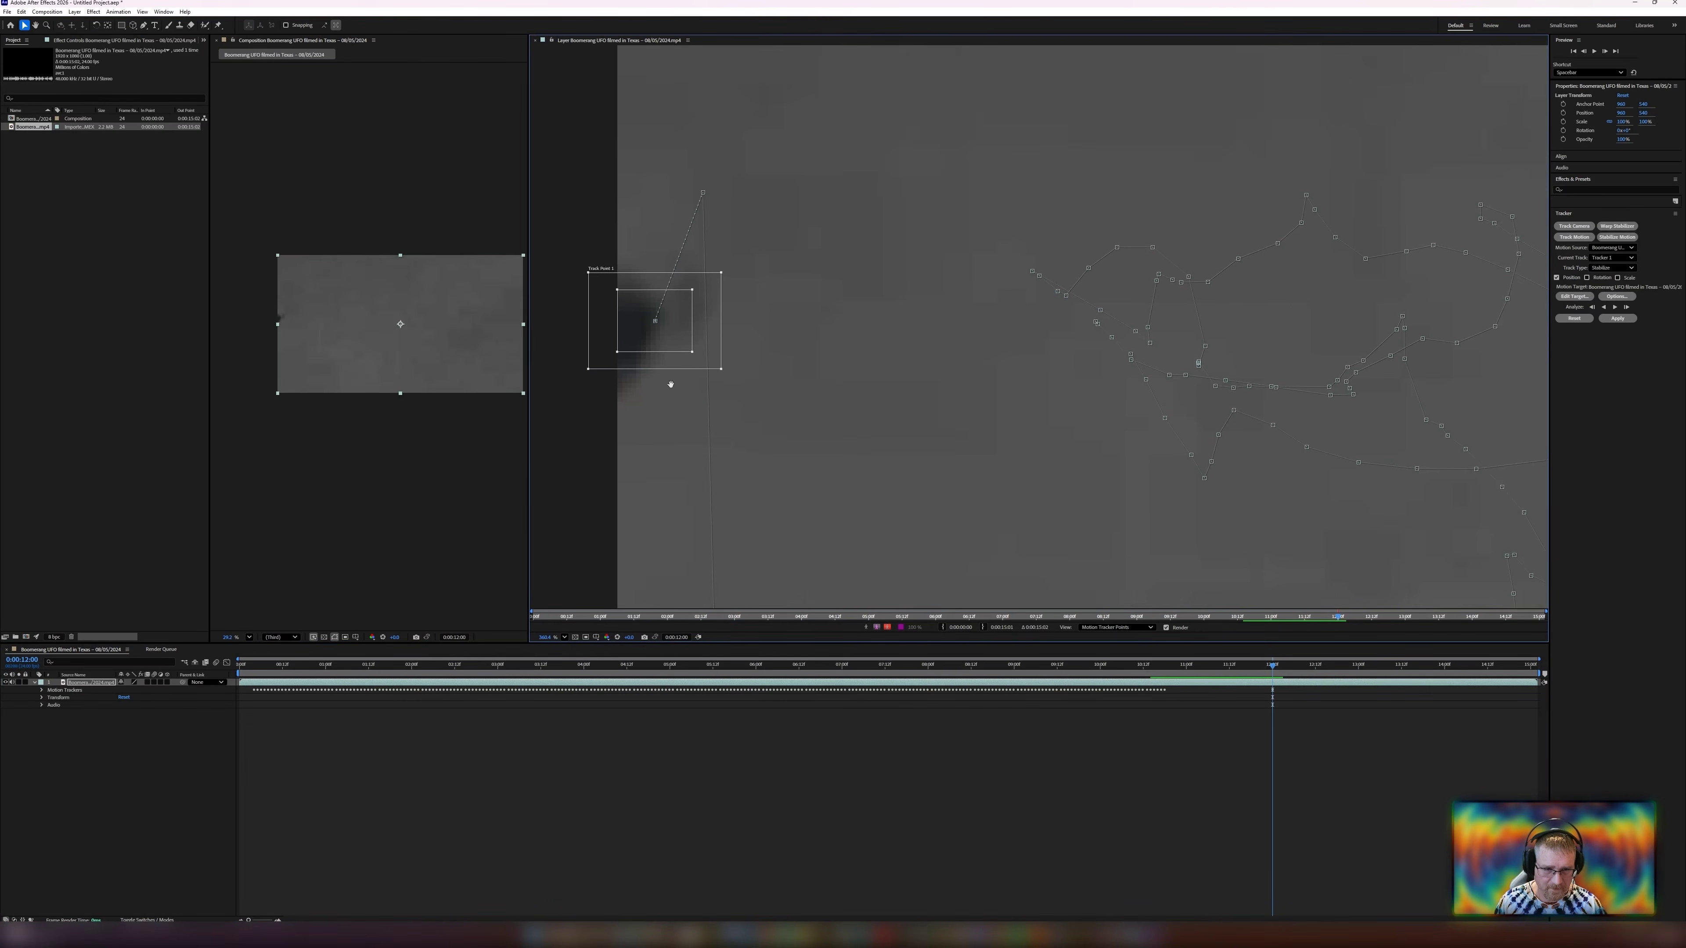
left_click_drag(671, 384, 754, 365)
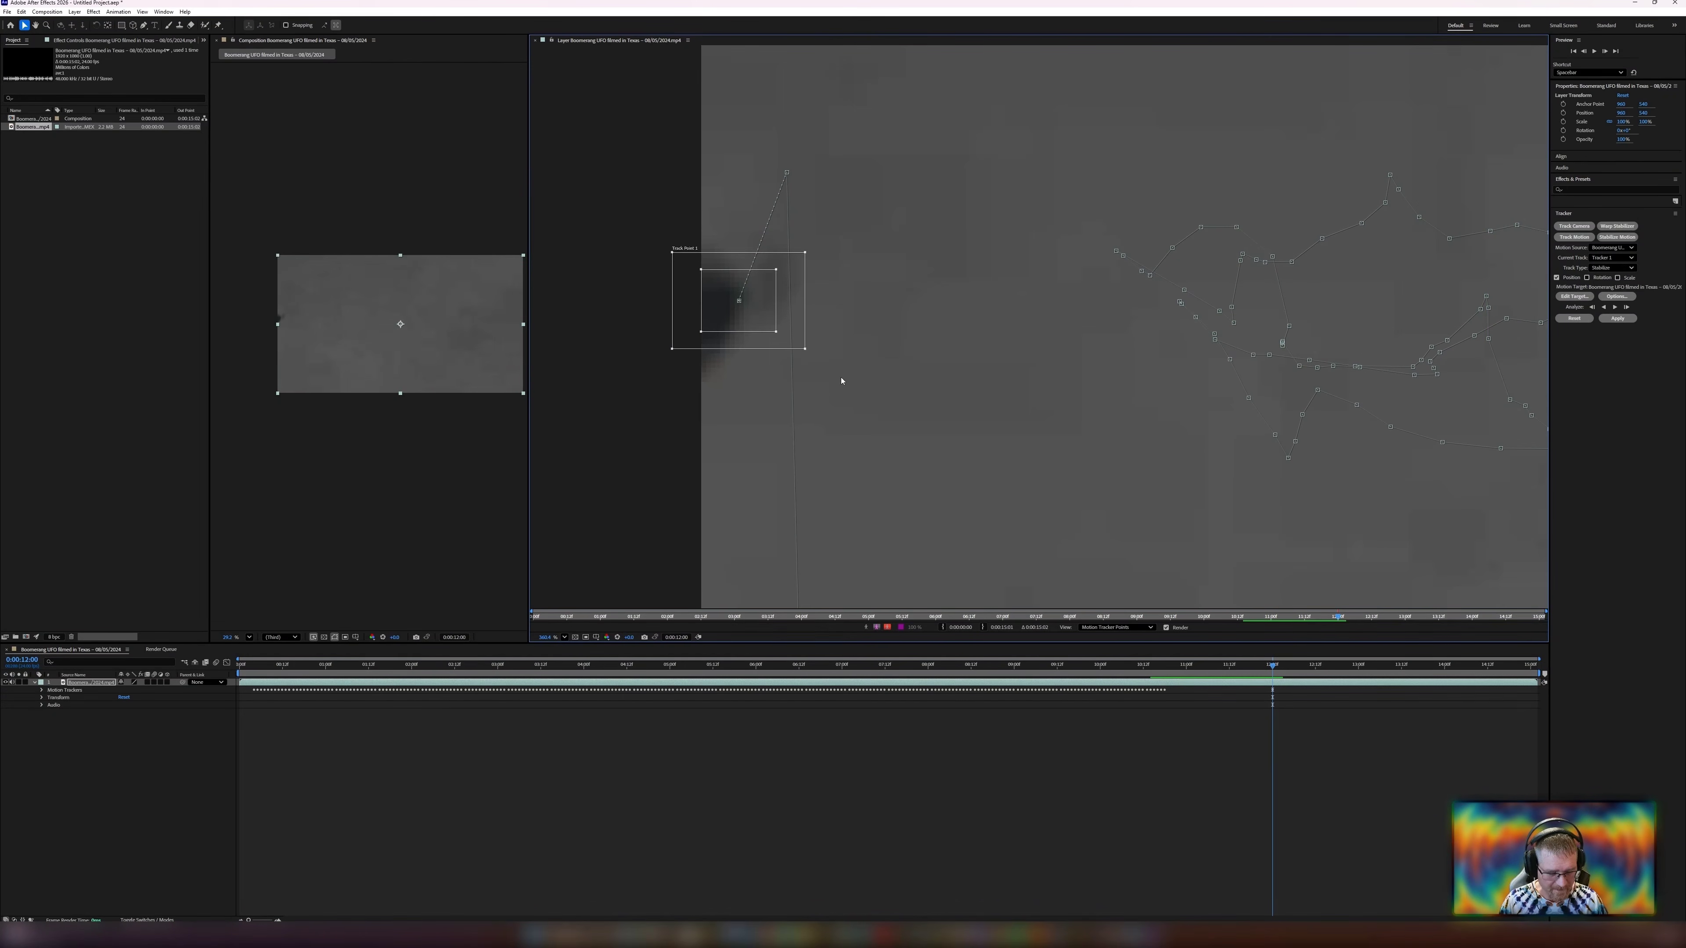
key("Page_Down")
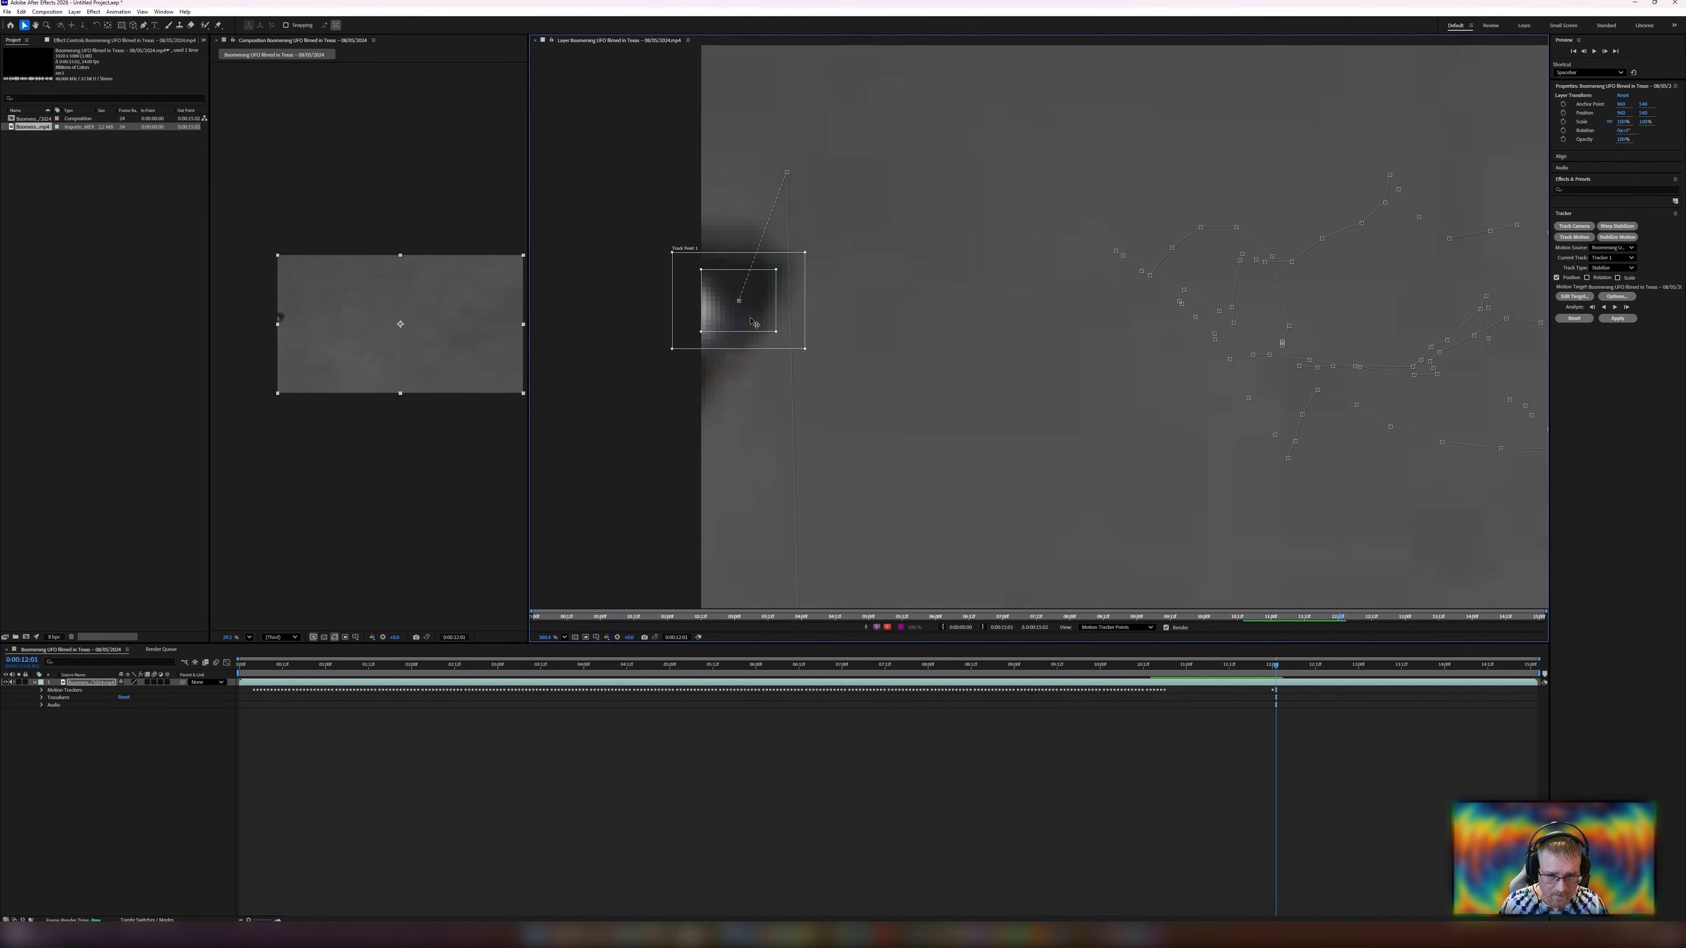
left_click_drag(750, 318, 742, 321)
Find the stray track point and drag it back onto the UFO at the frame's left edge.
scroll(752, 376, "down", 5)
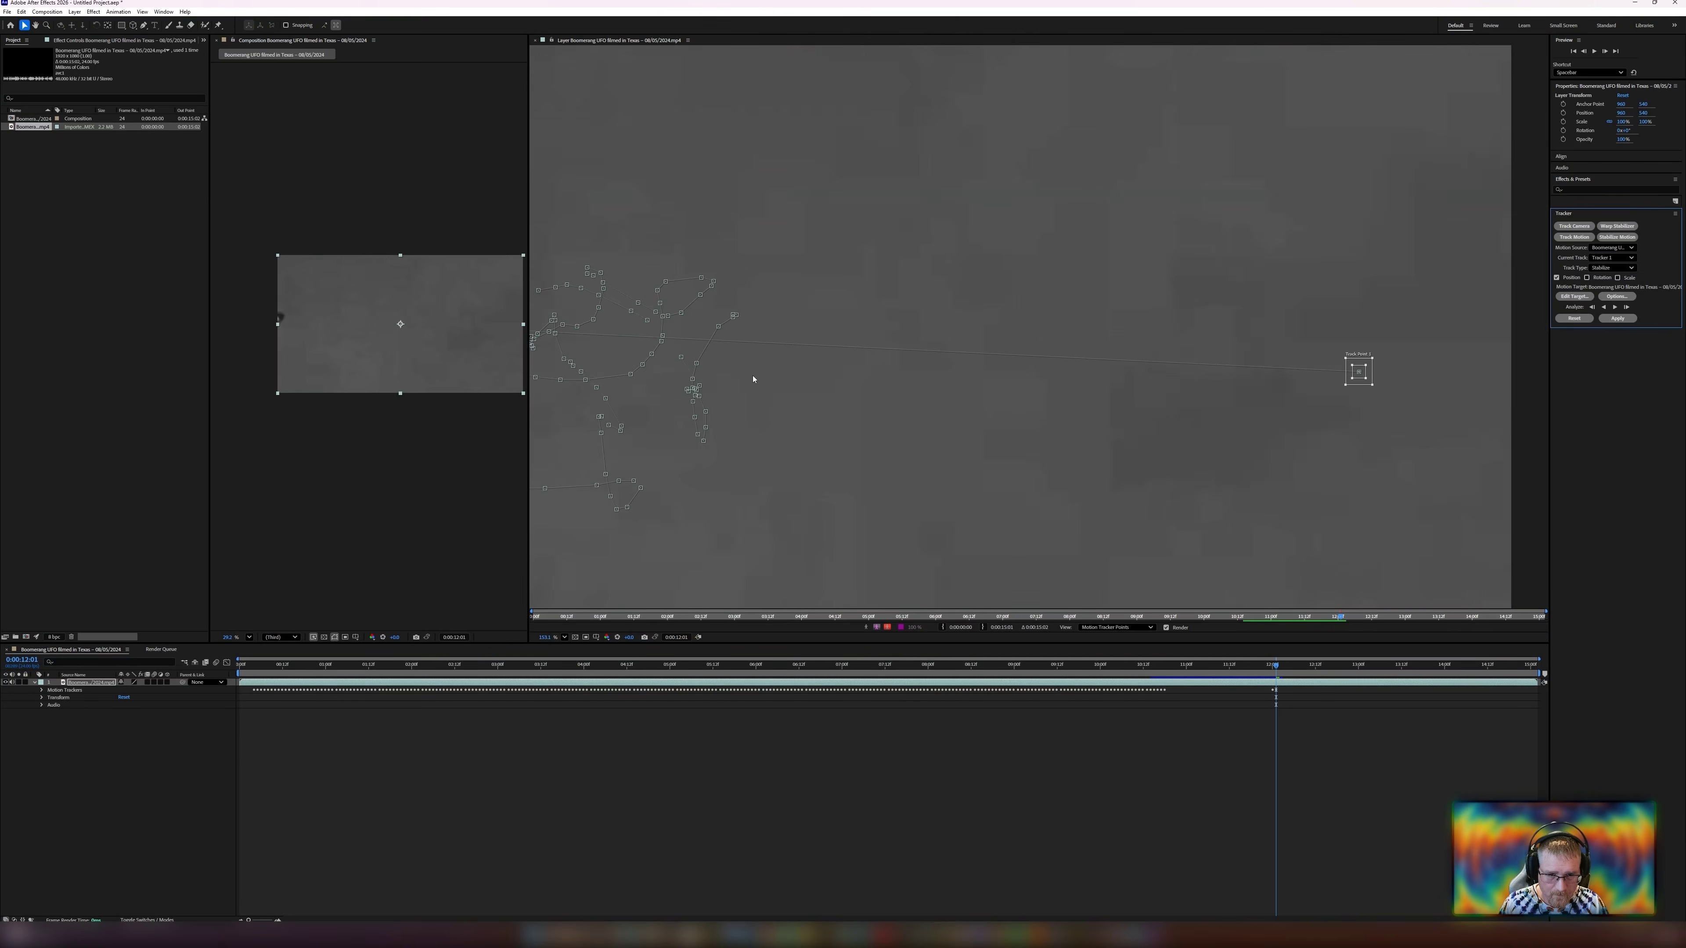
left_click_drag(752, 379, 1006, 387)
scroll(1341, 395, "up", 5)
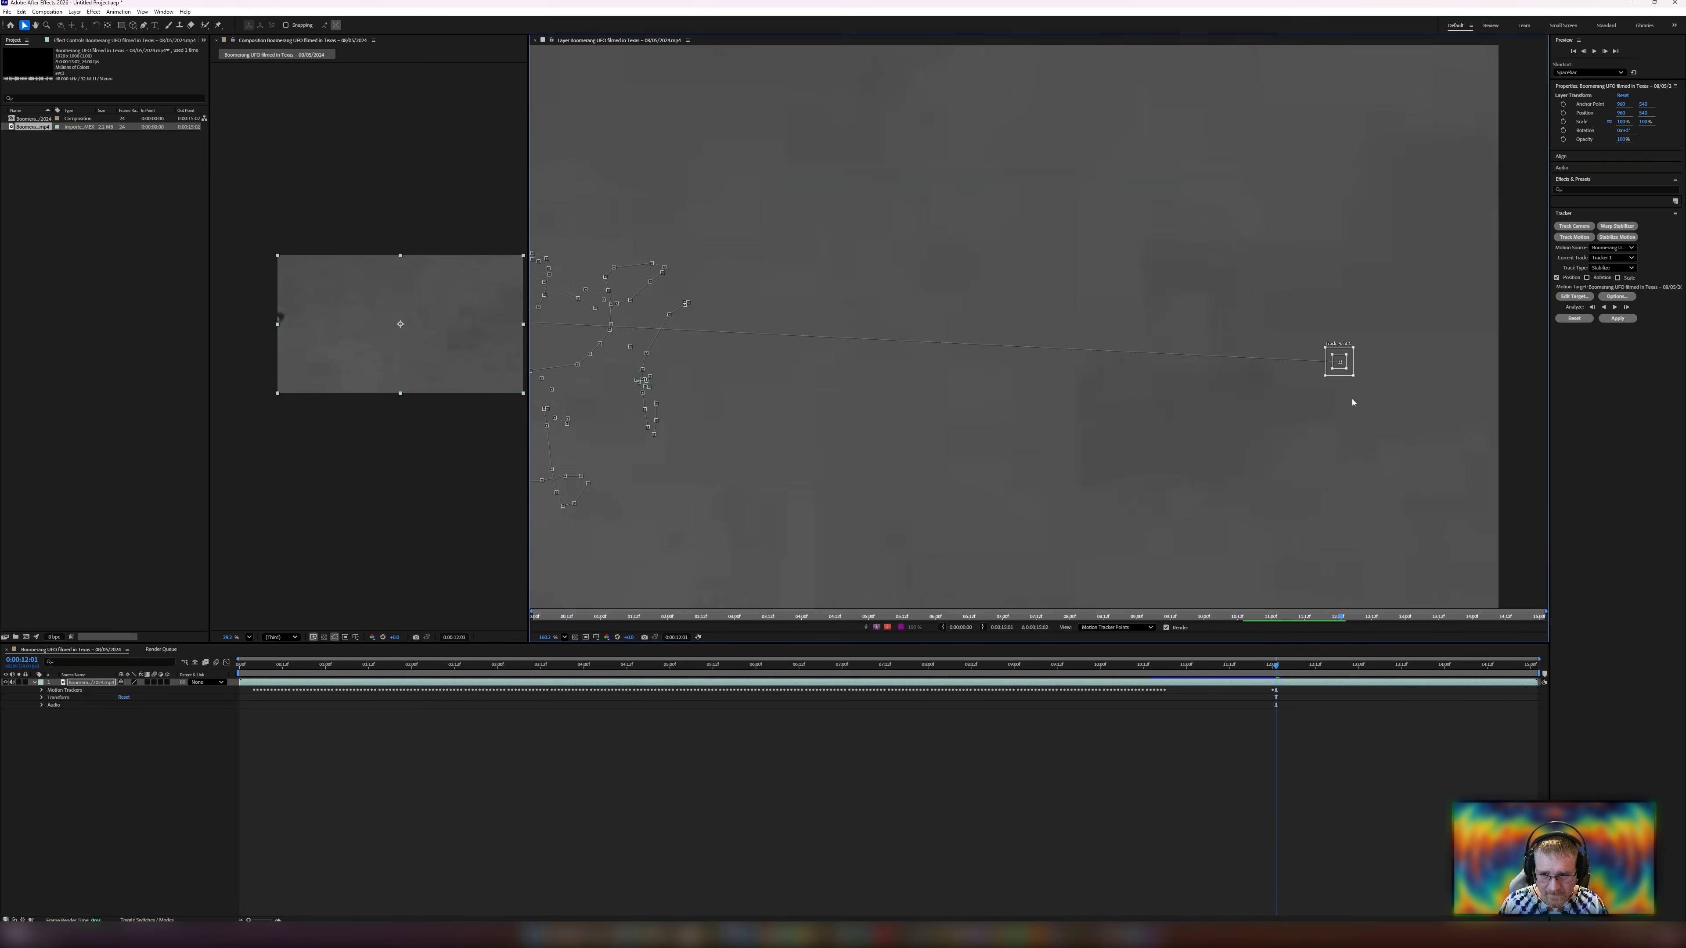
left_click_drag(906, 379, 895, 440)
scroll(725, 407, "up", 2)
scroll(725, 407, "down", 10)
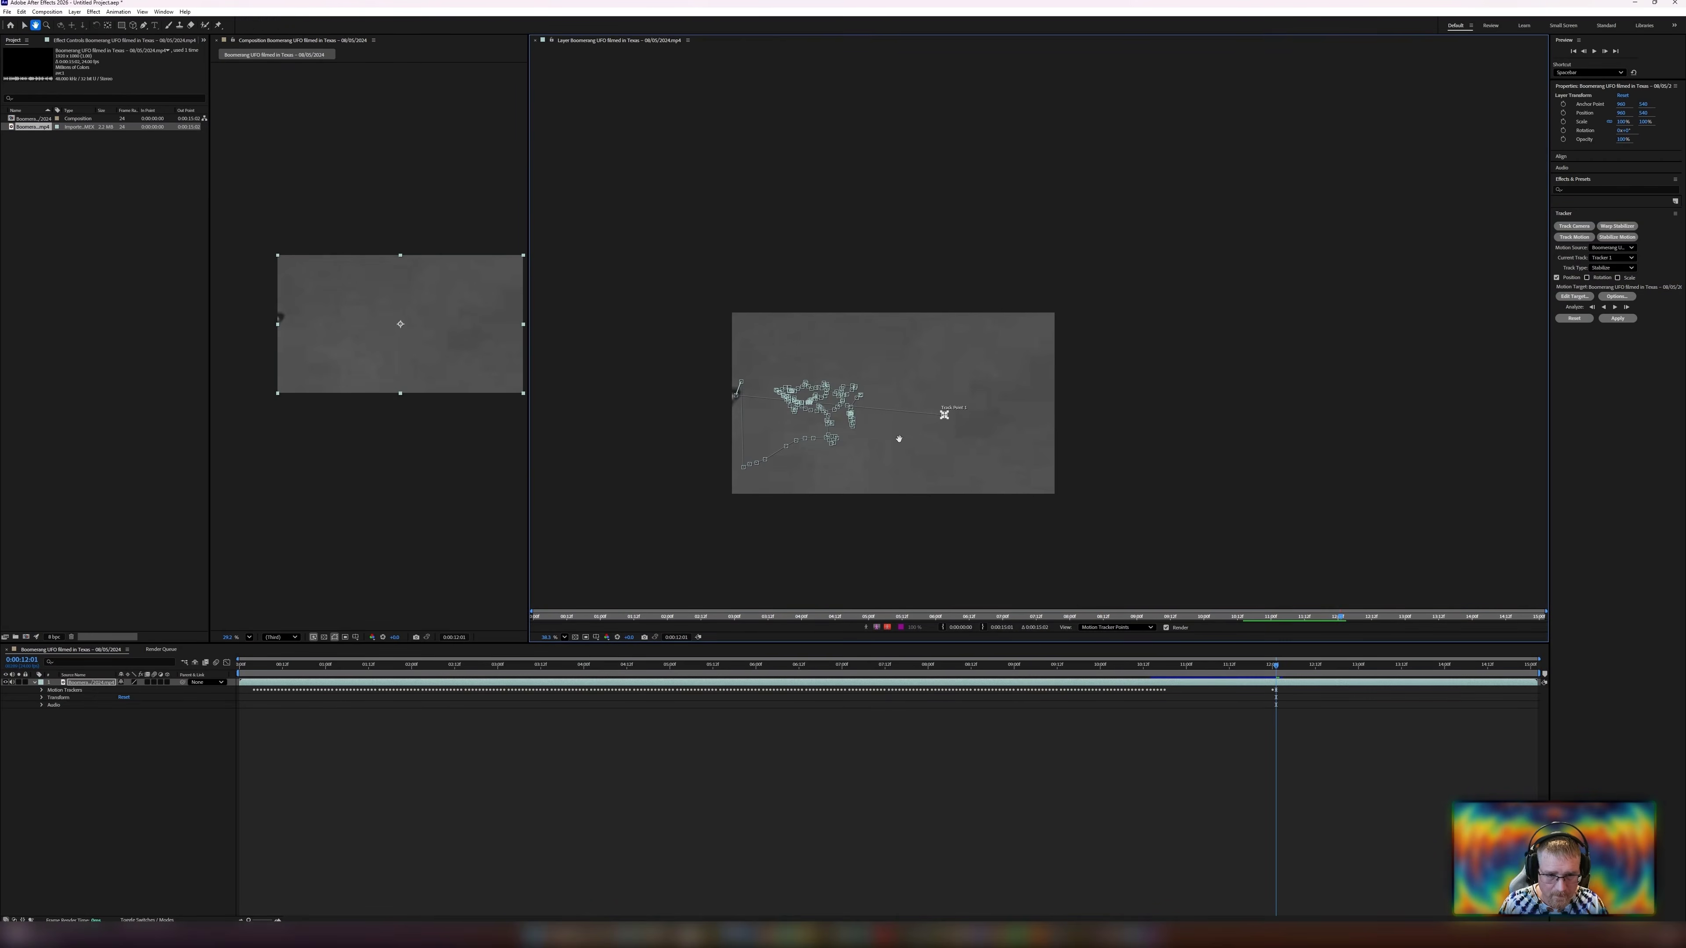
scroll(900, 443, "up", 1)
scroll(949, 413, "up", 4)
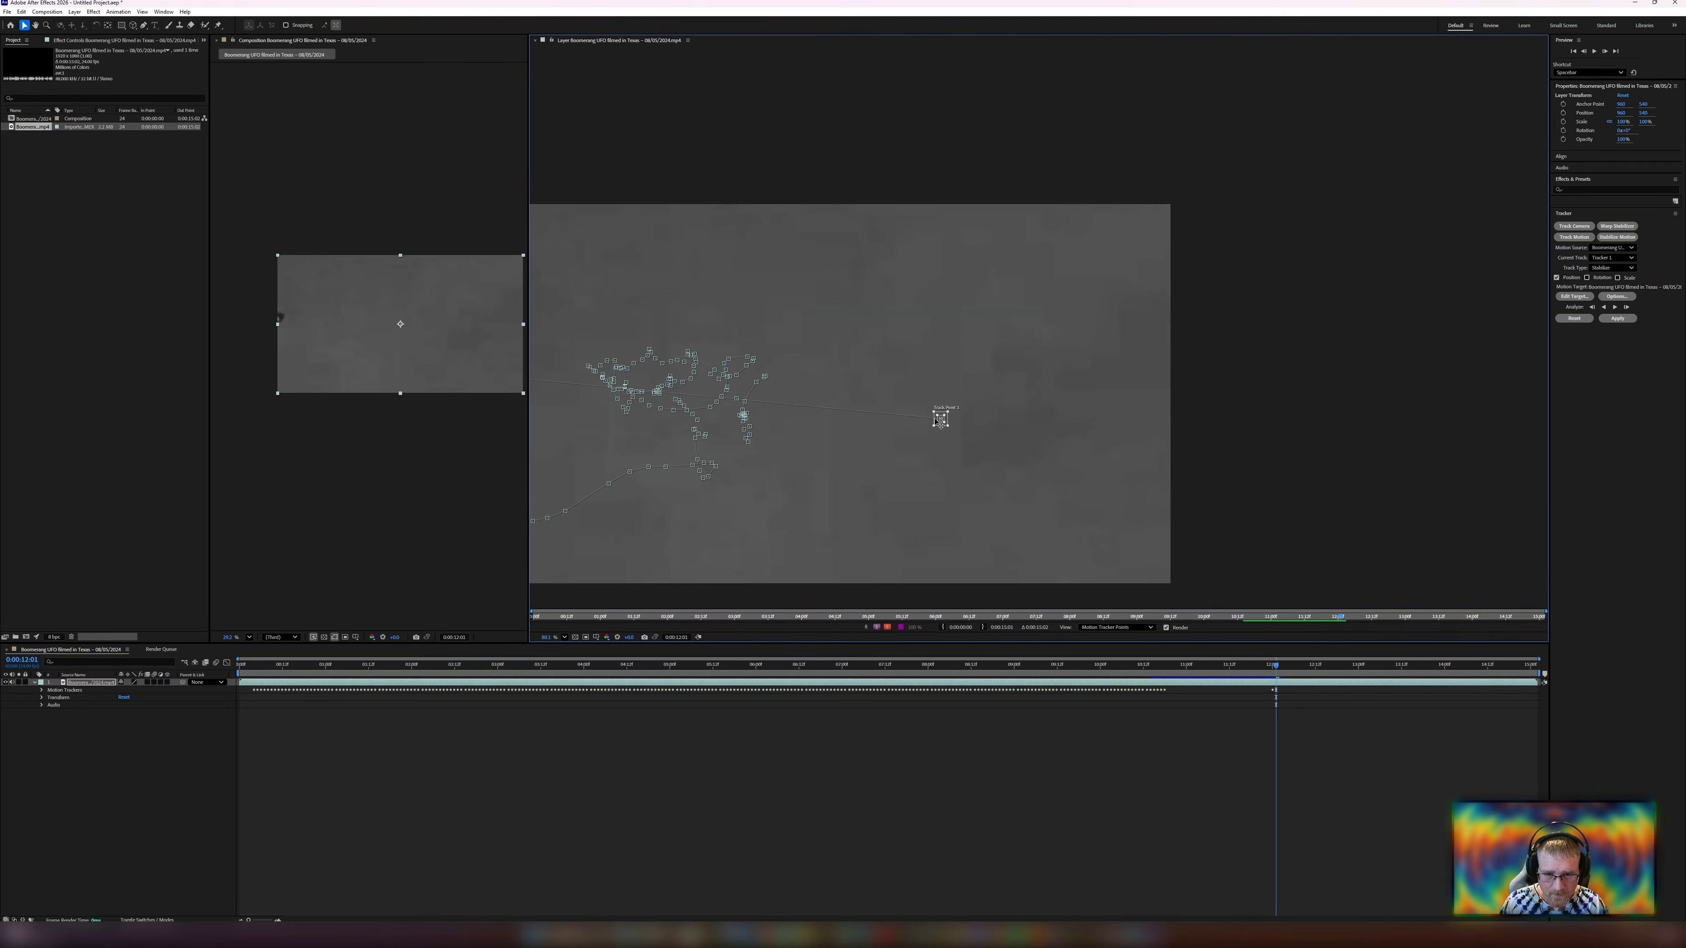
left_click_drag(941, 418, 887, 409)
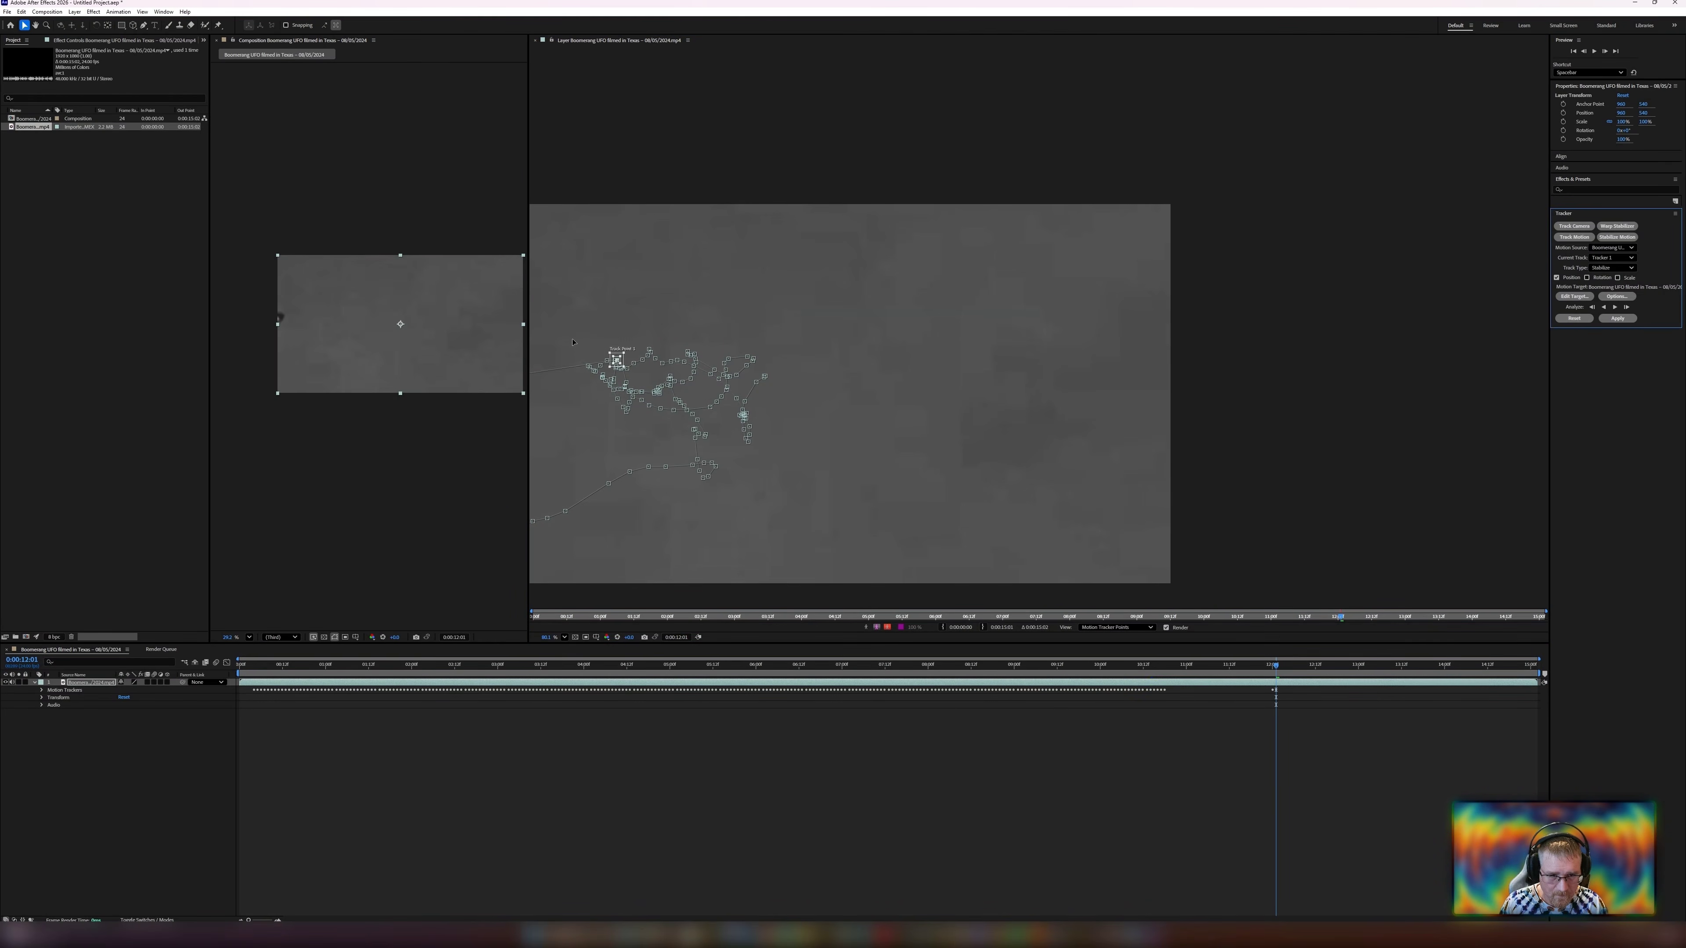
left_click_drag(627, 404, 940, 445)
scroll(753, 436, "down", 2)
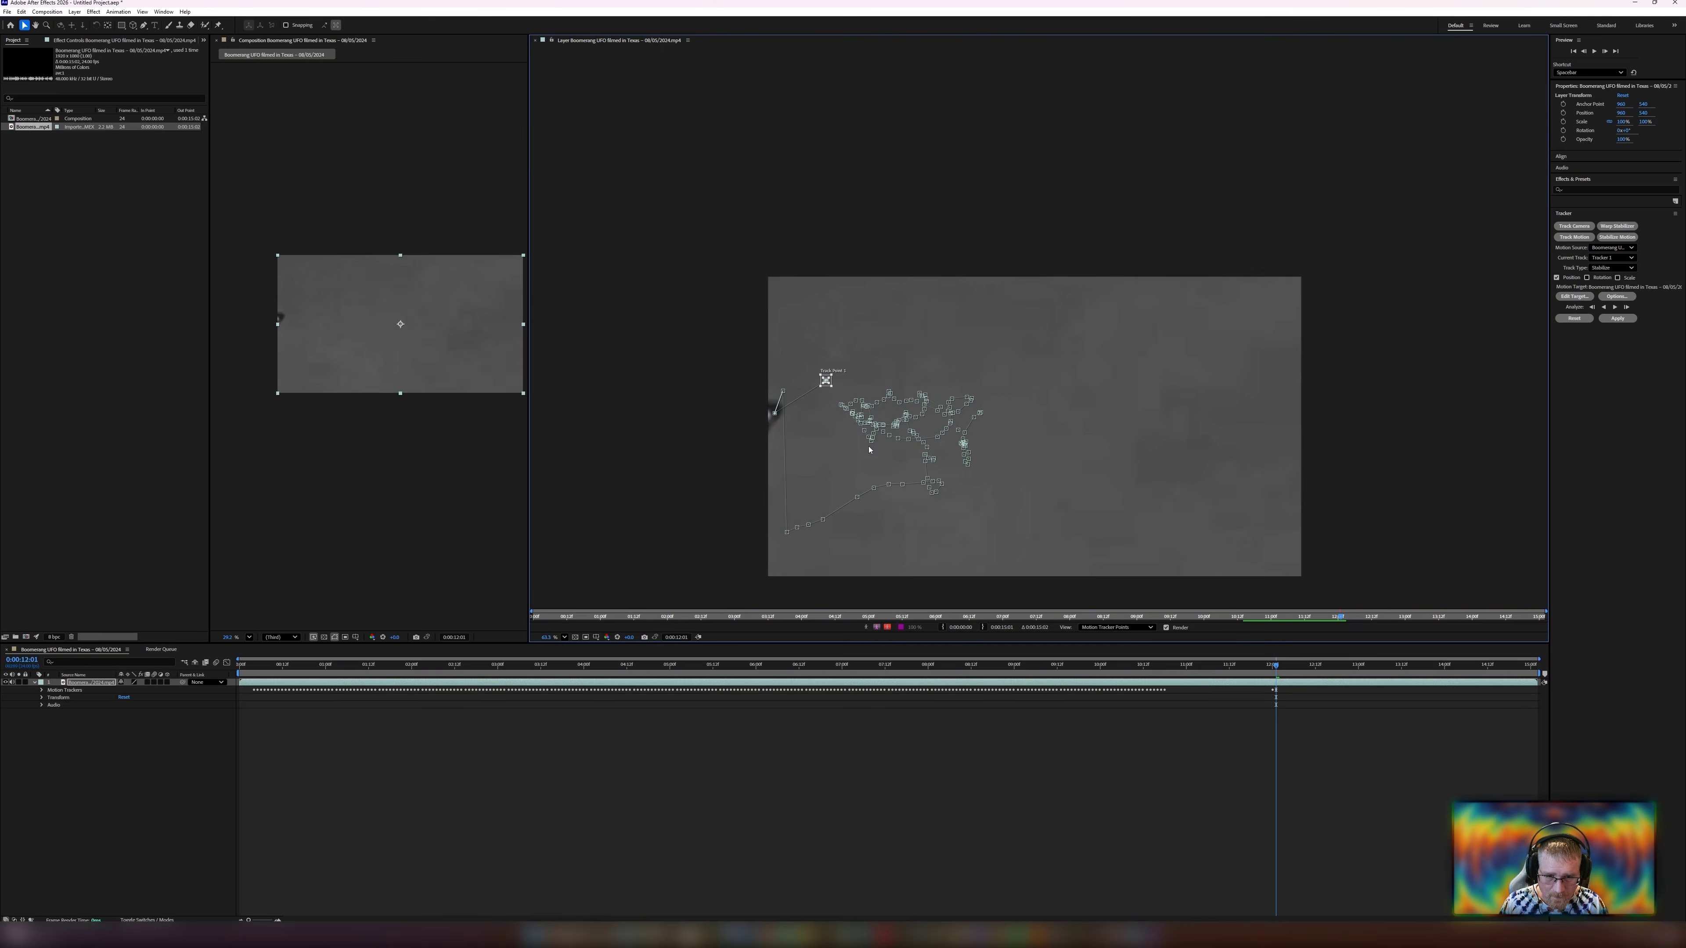
scroll(753, 438, "up", 4)
scroll(753, 436, "up", 6)
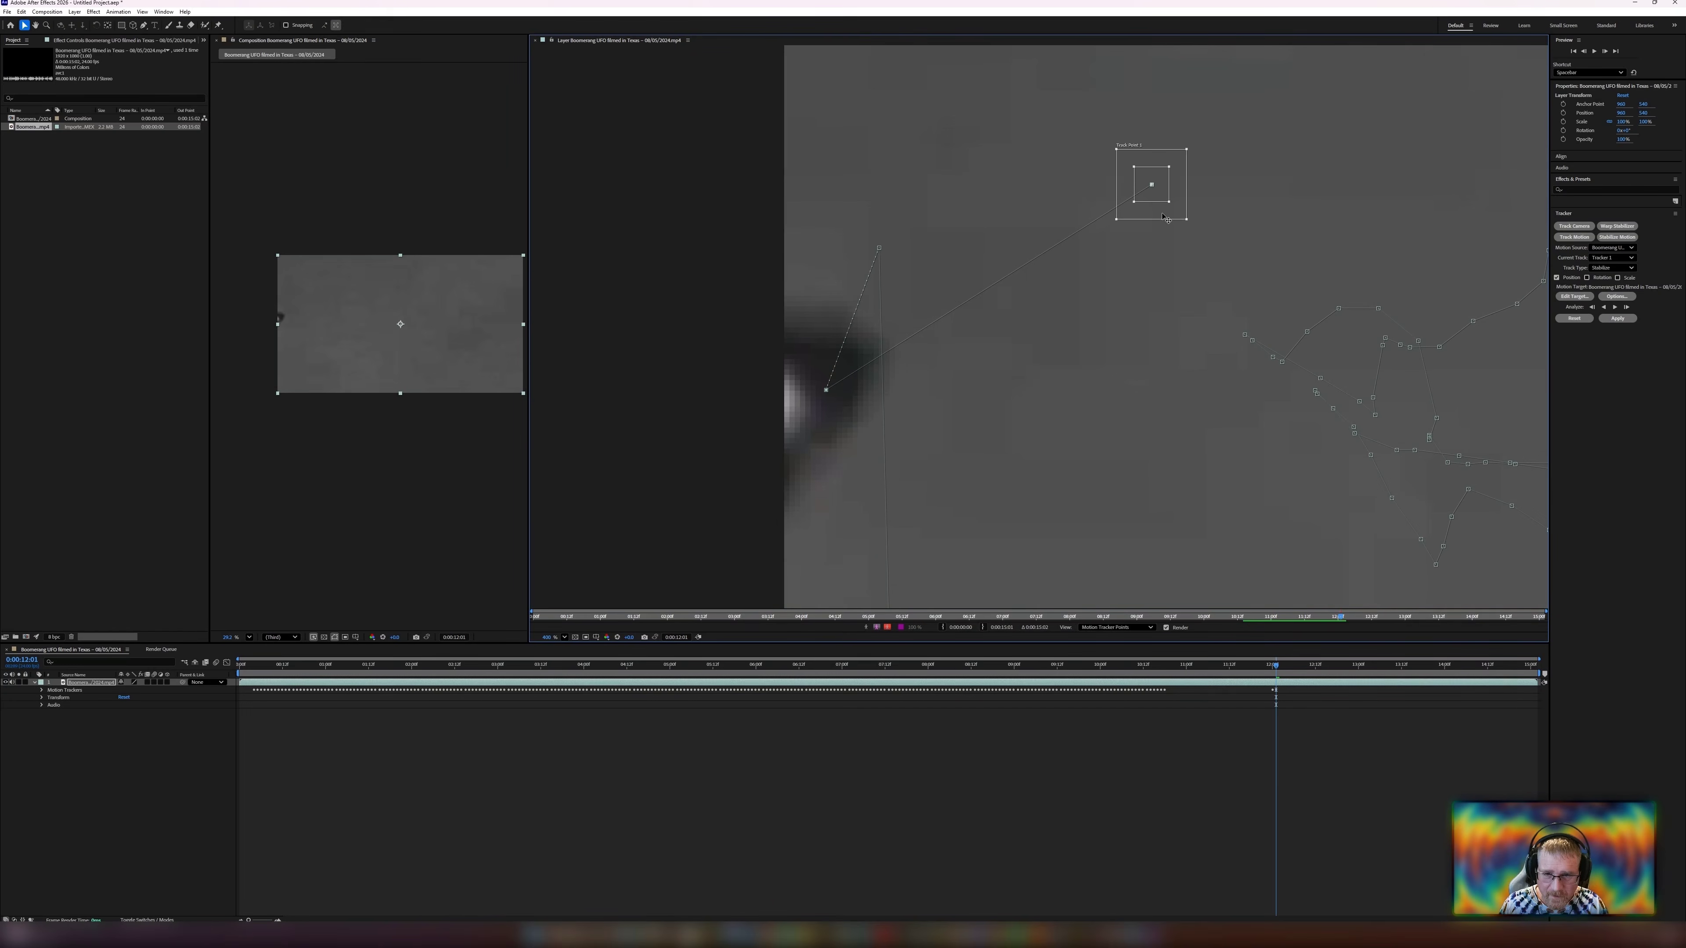
left_click_drag(956, 302, 835, 420)
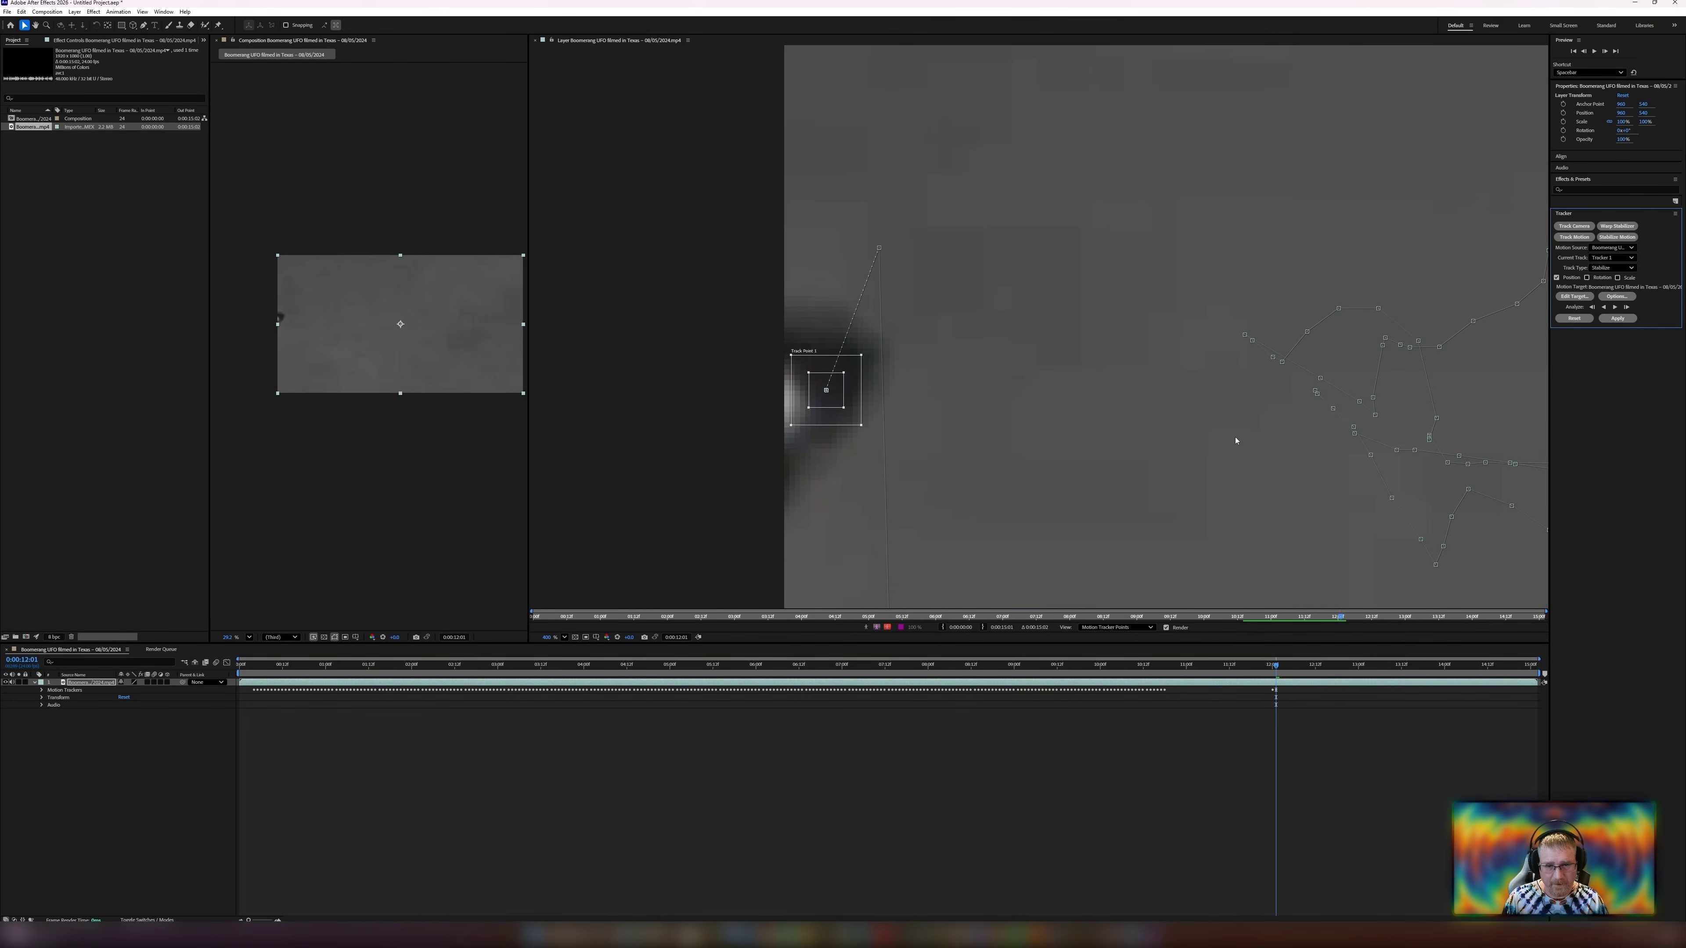
Advance one frame and move the track point onto the UFO's bright light.
key("Page_Down")
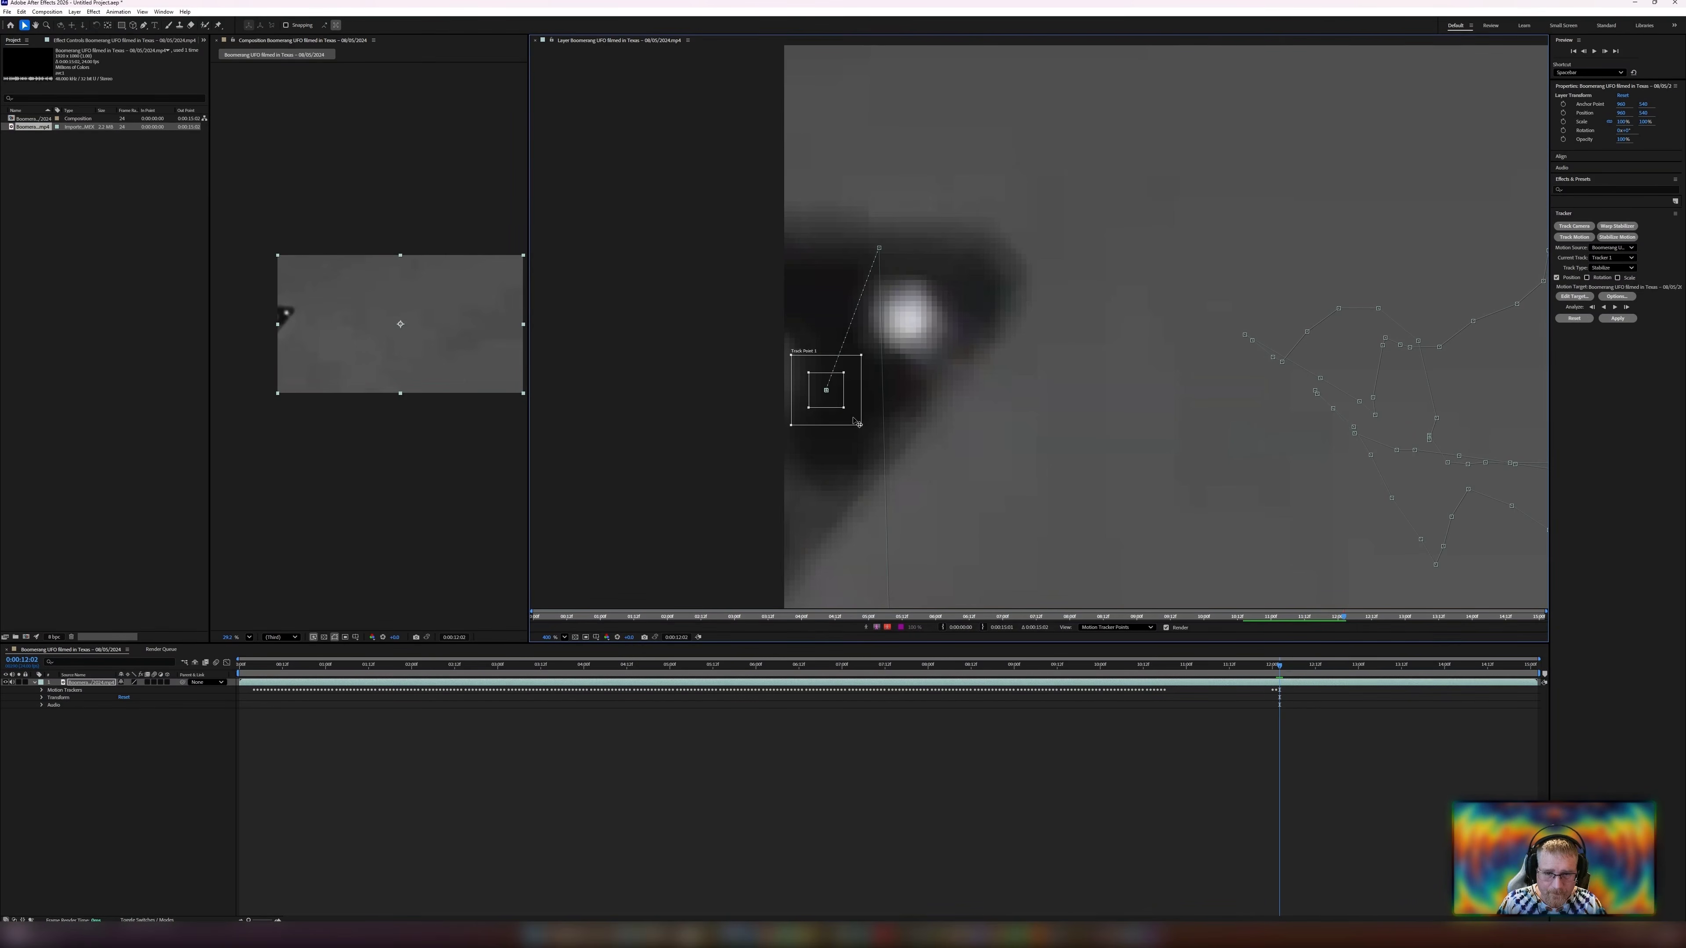
left_click_drag(853, 418, 939, 350)
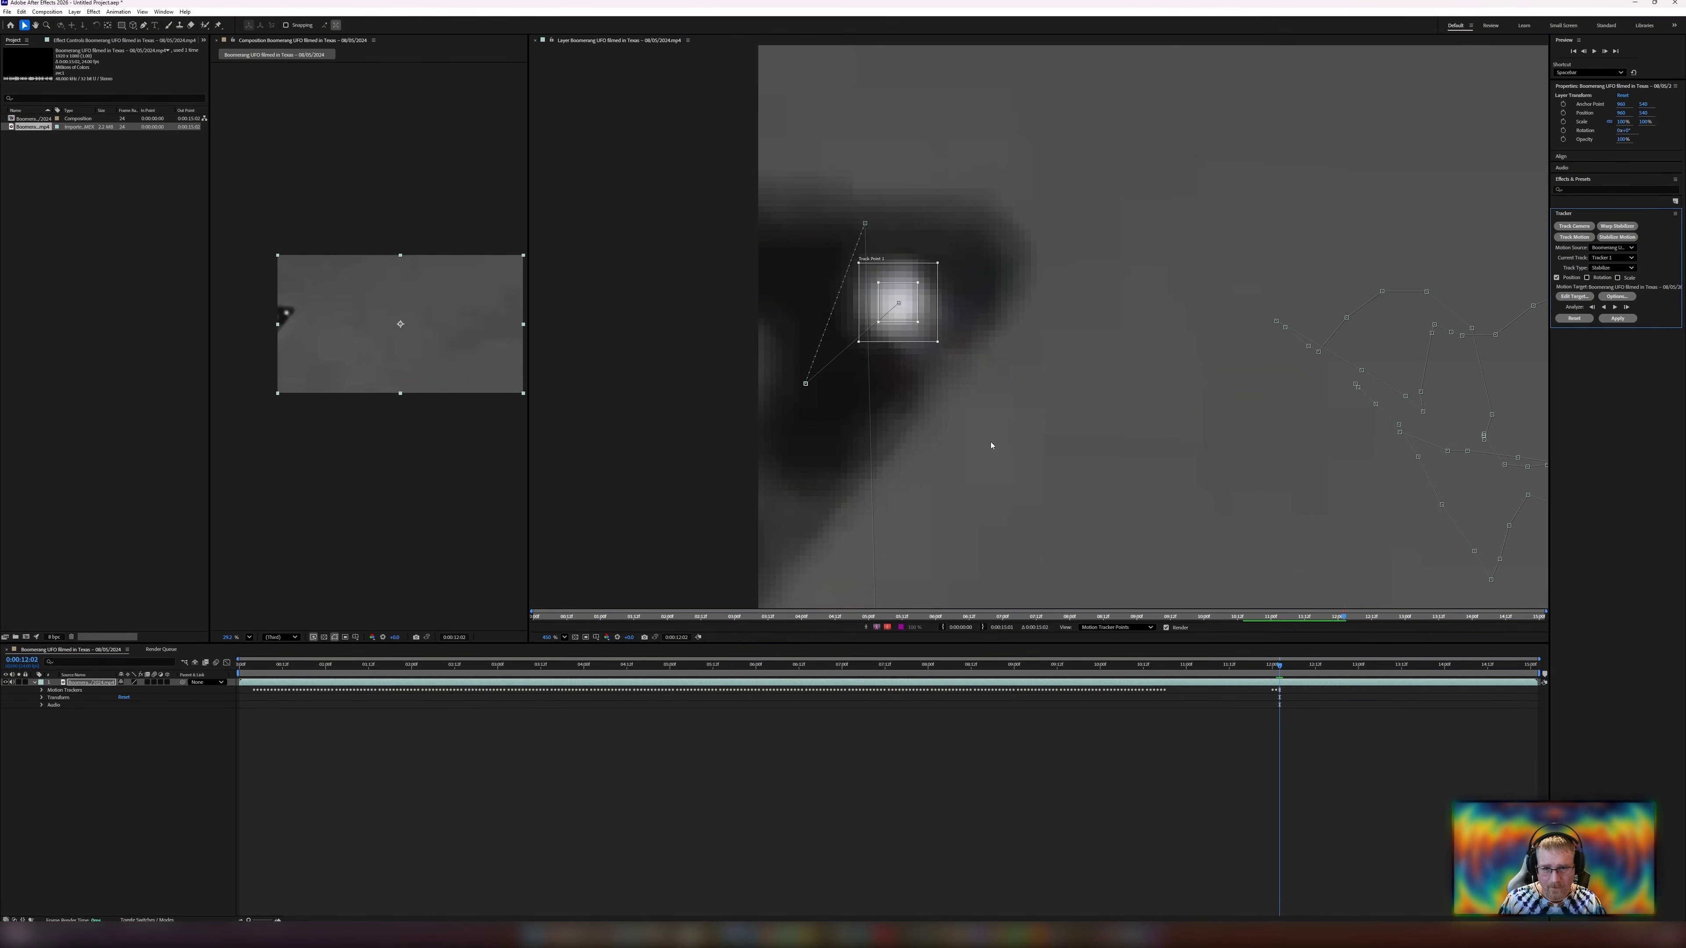
scroll(989, 446, "down", 1)
left_click_drag(1010, 425, 820, 430)
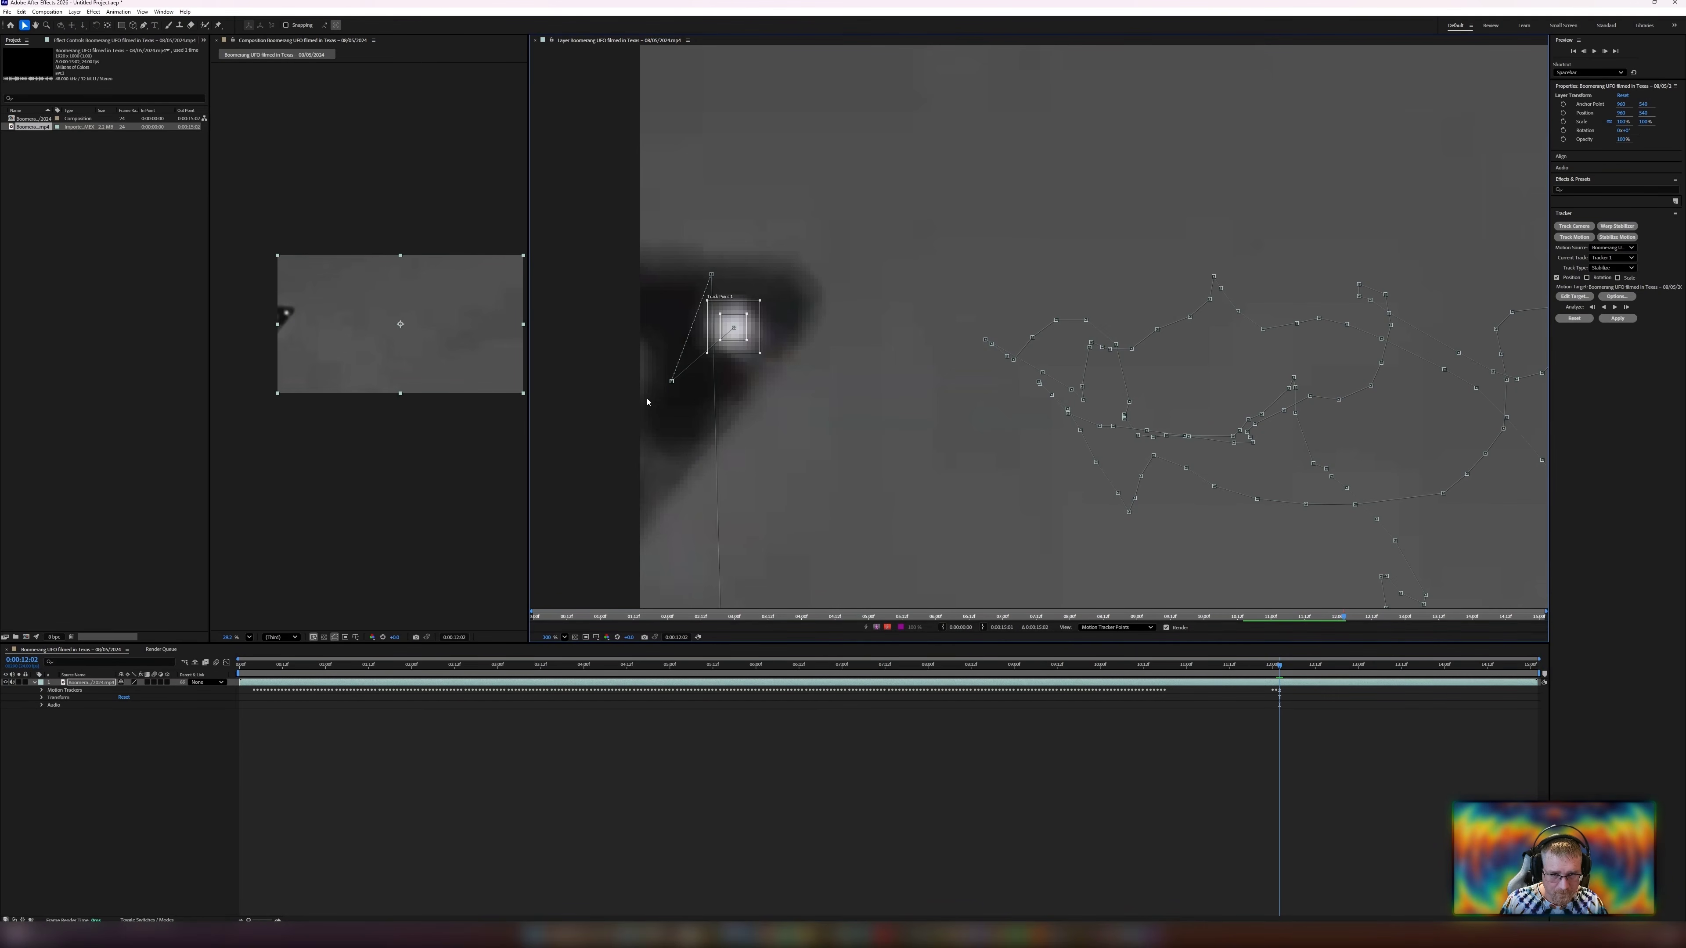
scroll(927, 448, "down", 1)
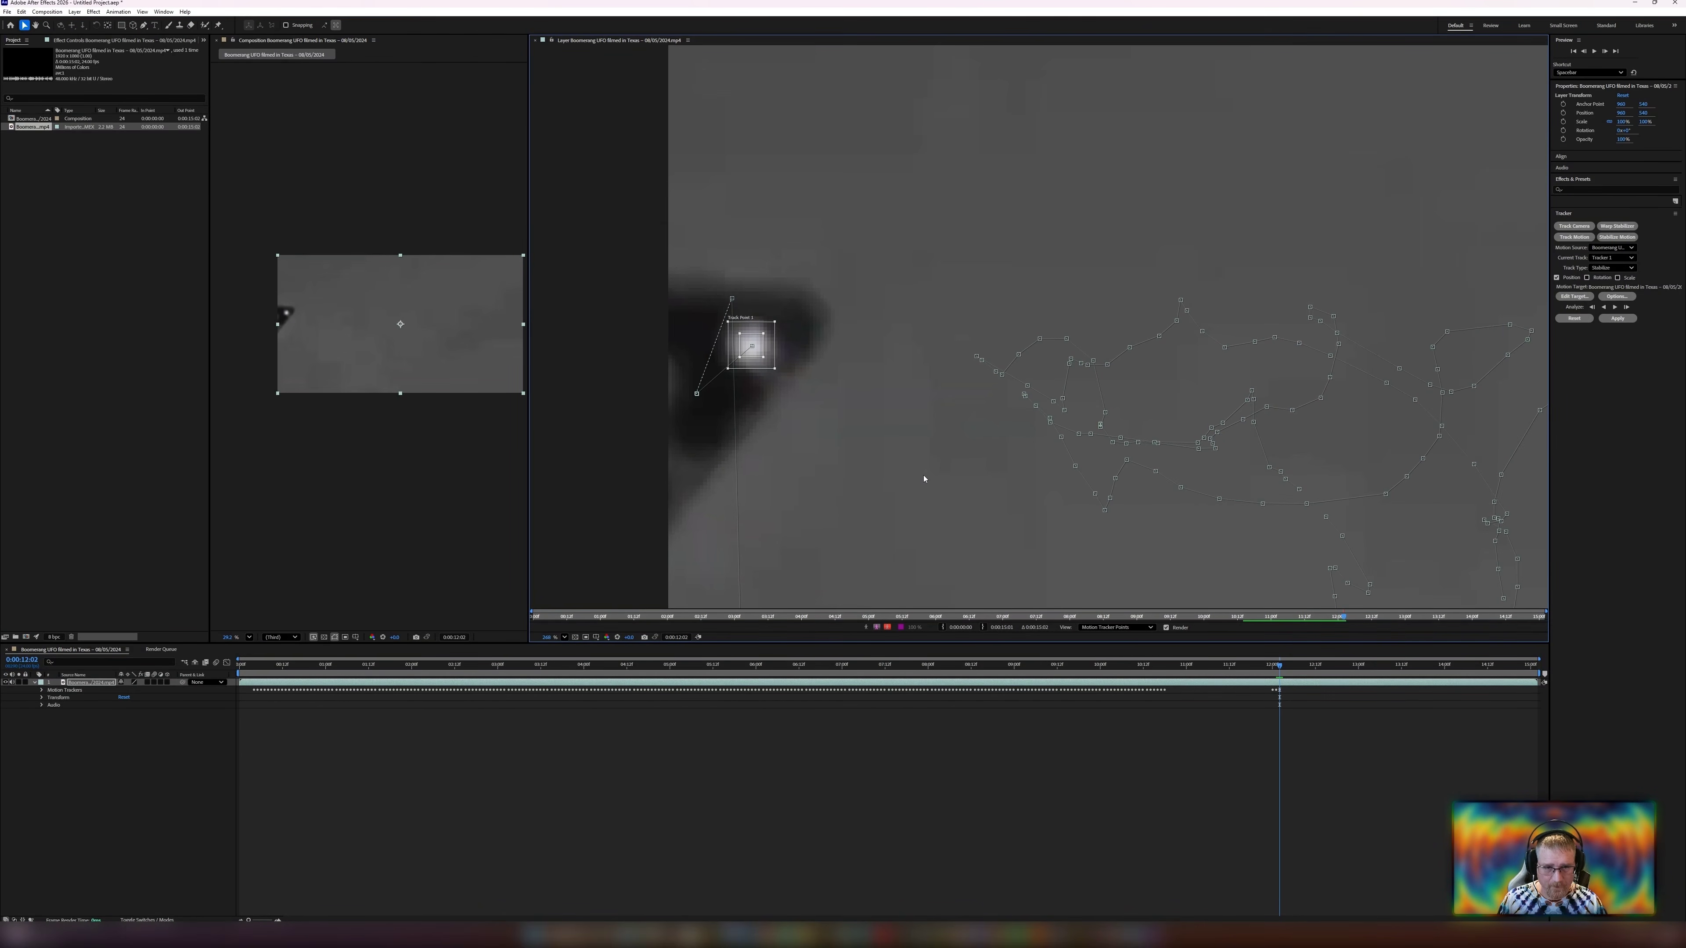
Step back four frames and forward four frames to verify the track around the re-entry.
key("Page_Up")
key("Page_Up")
key("Page_Up")
key("Page_Up")
key("Page_Up")
key("Page_Up")
key("Page_Up")
key("Page_Up")
key("Page_Up")
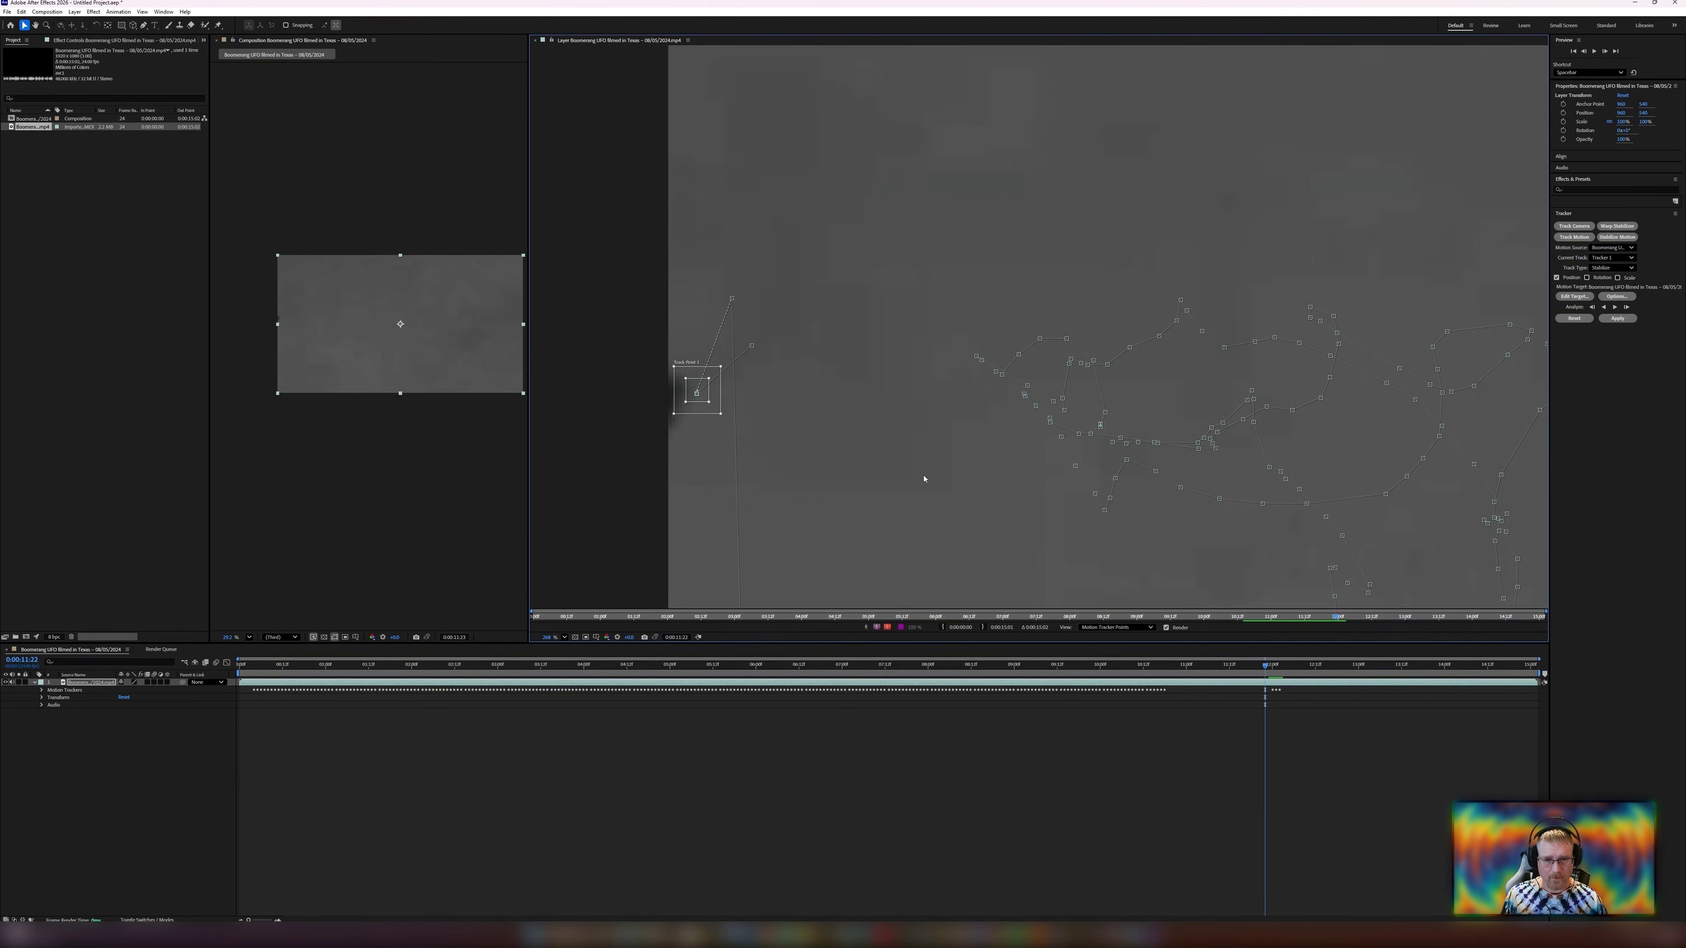
key("Page_Down")
Advance two frames, move the track point onto the UFO's bright light, and track forward two single frames.
key("Page_Down")
key("Page_Down")
key("Page_Down")
key("Page_Down")
key("Page_Down")
key("Page_Down")
key("Page_Down")
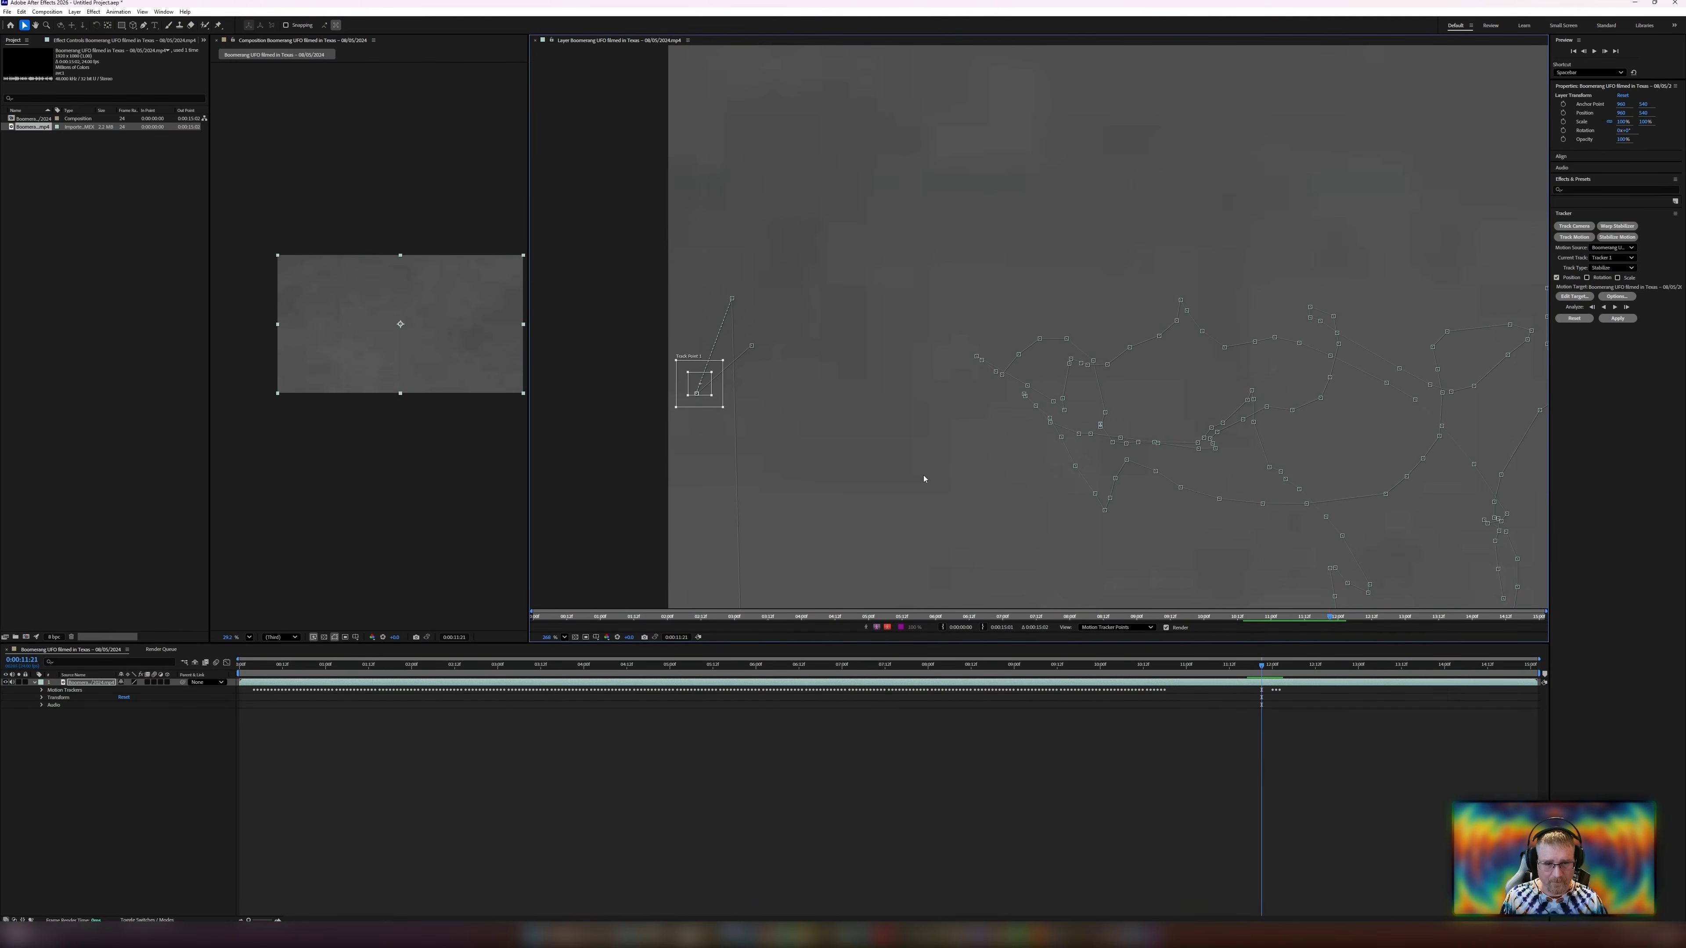
key("Page_Down")
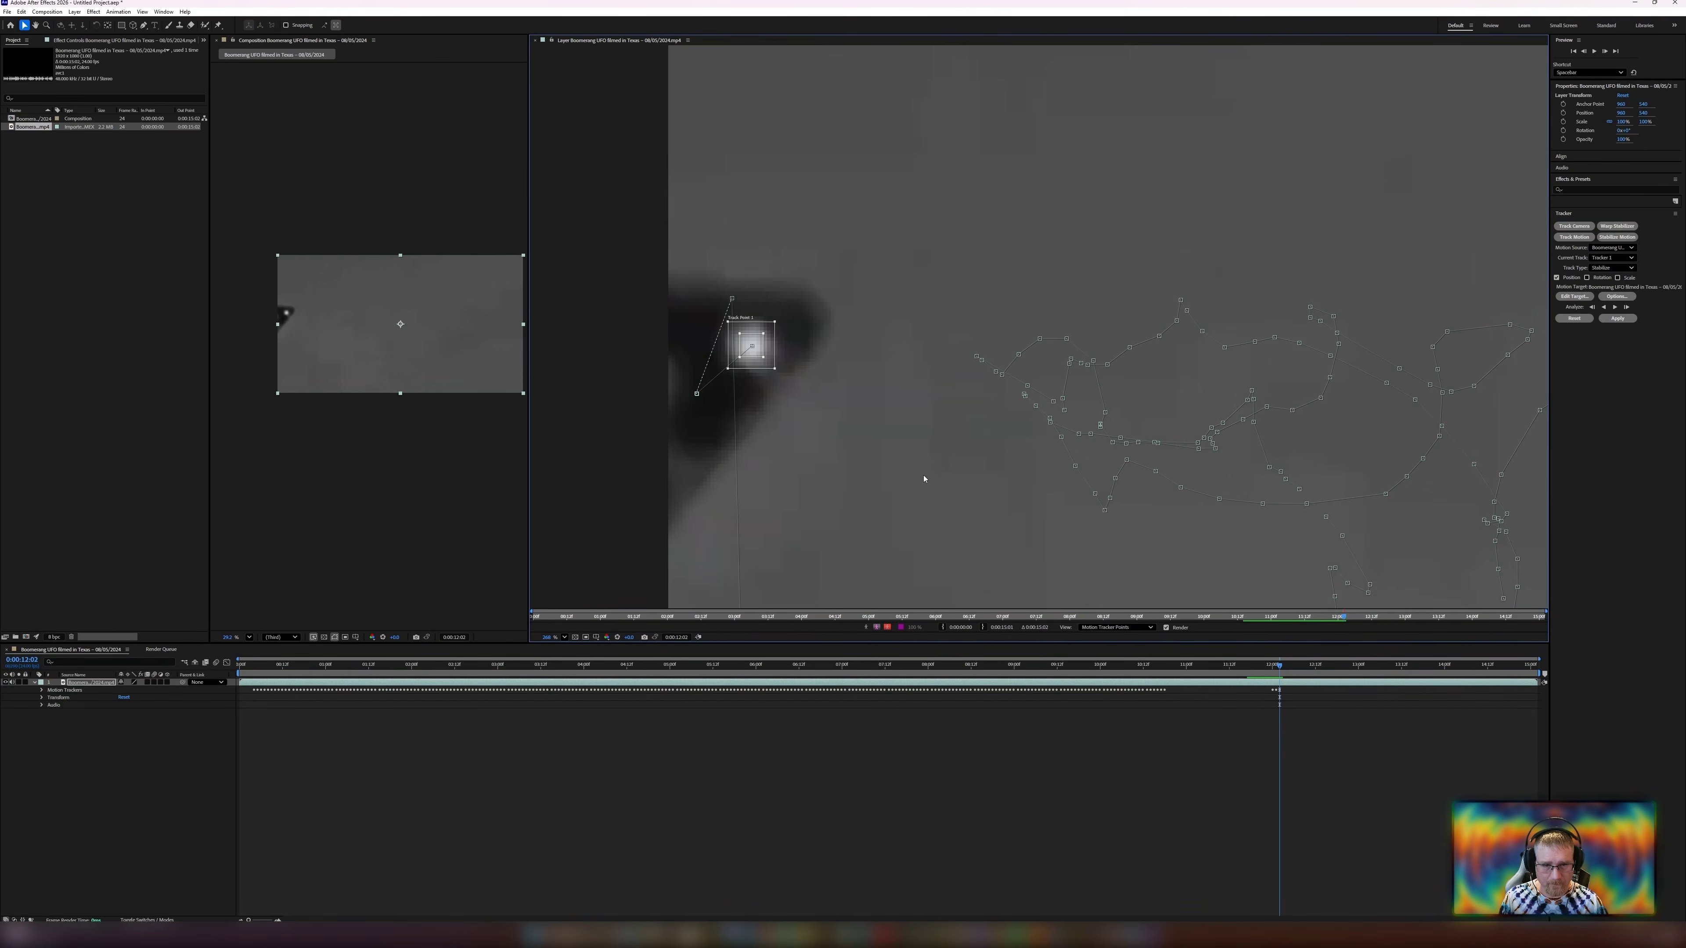
scroll(883, 445, "down", 3)
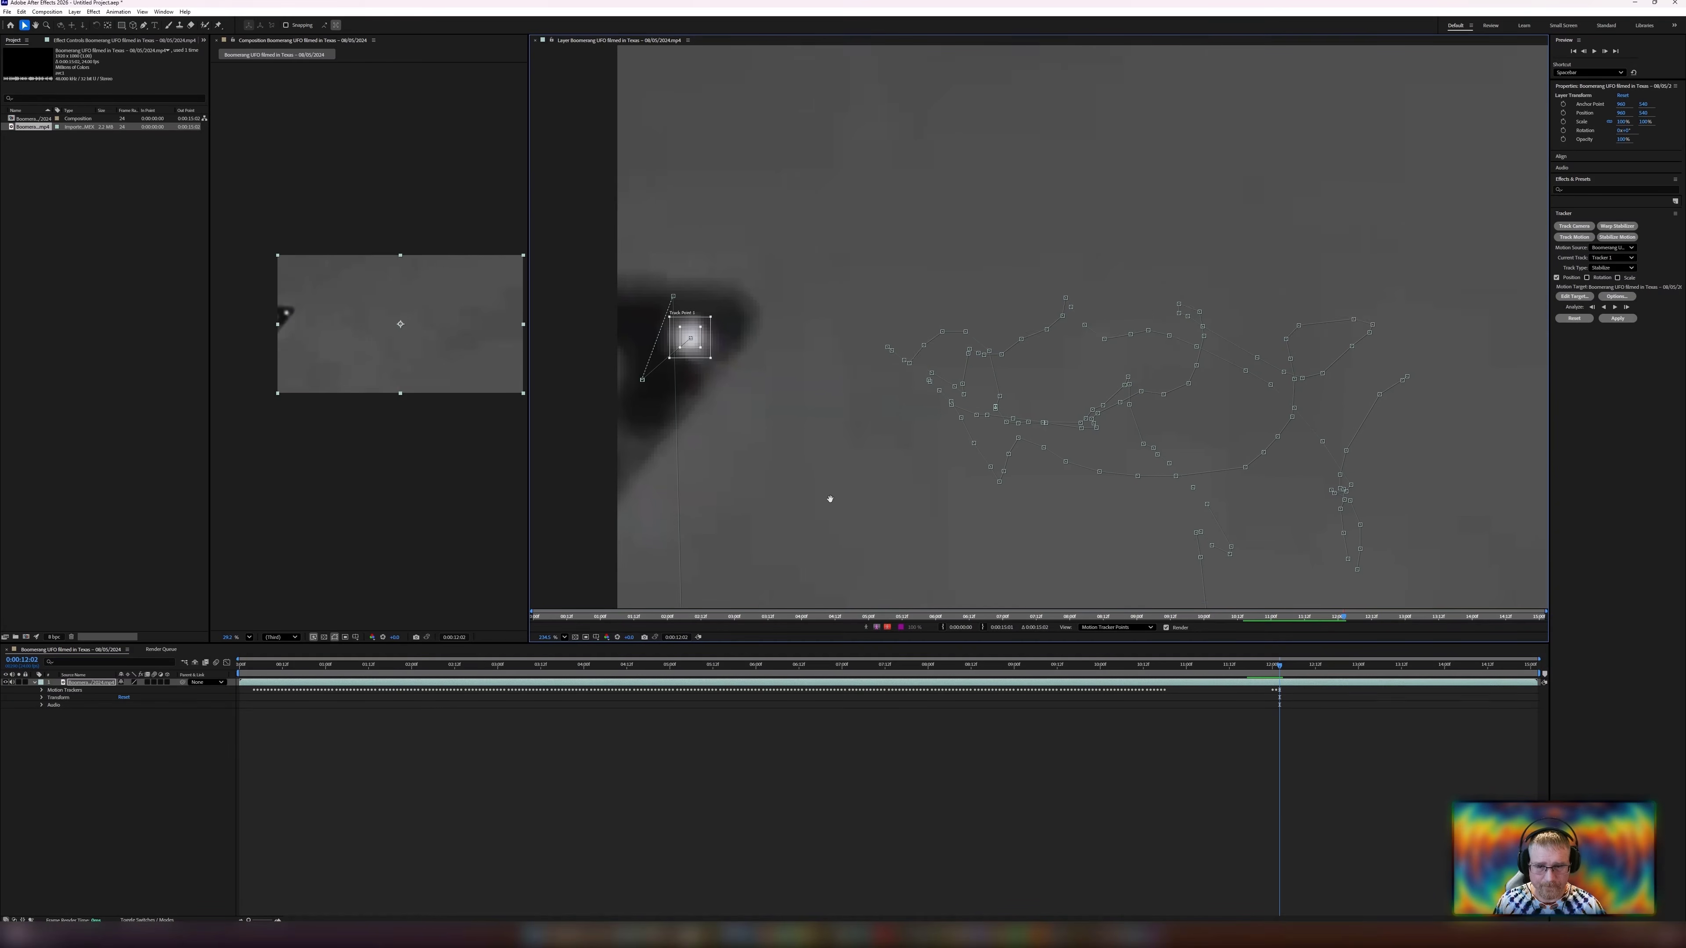
key("Page_Down")
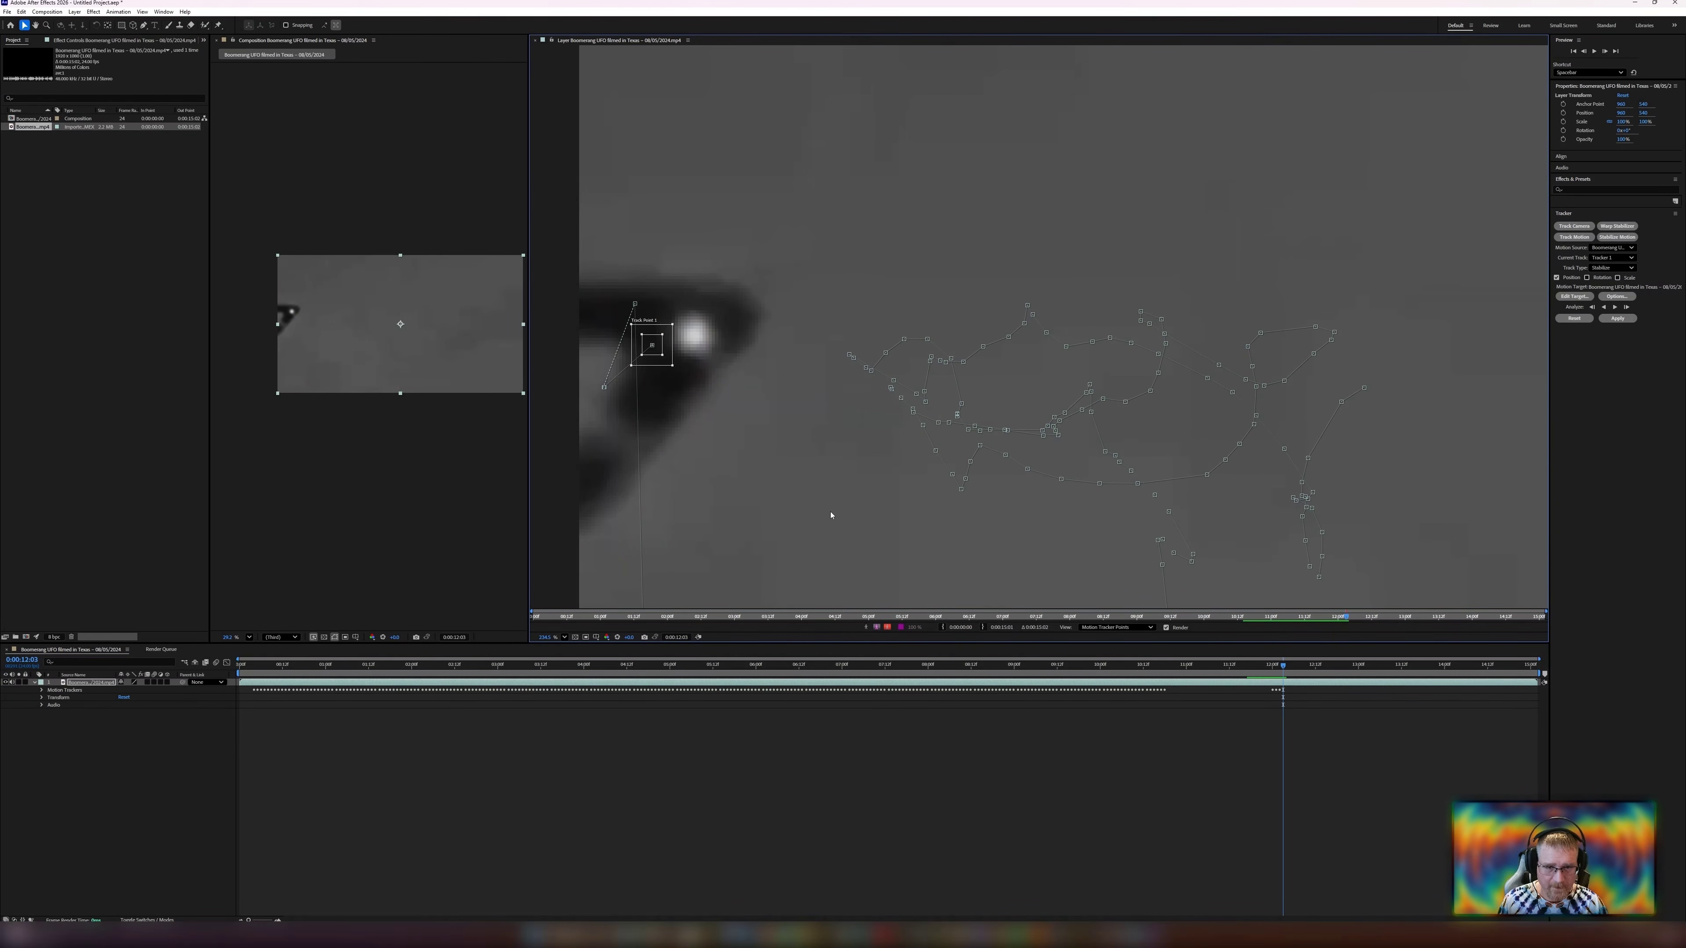
left_click_drag(673, 367, 766, 405)
left_click(1626, 307)
left_click(1625, 308)
left_click(1626, 308)
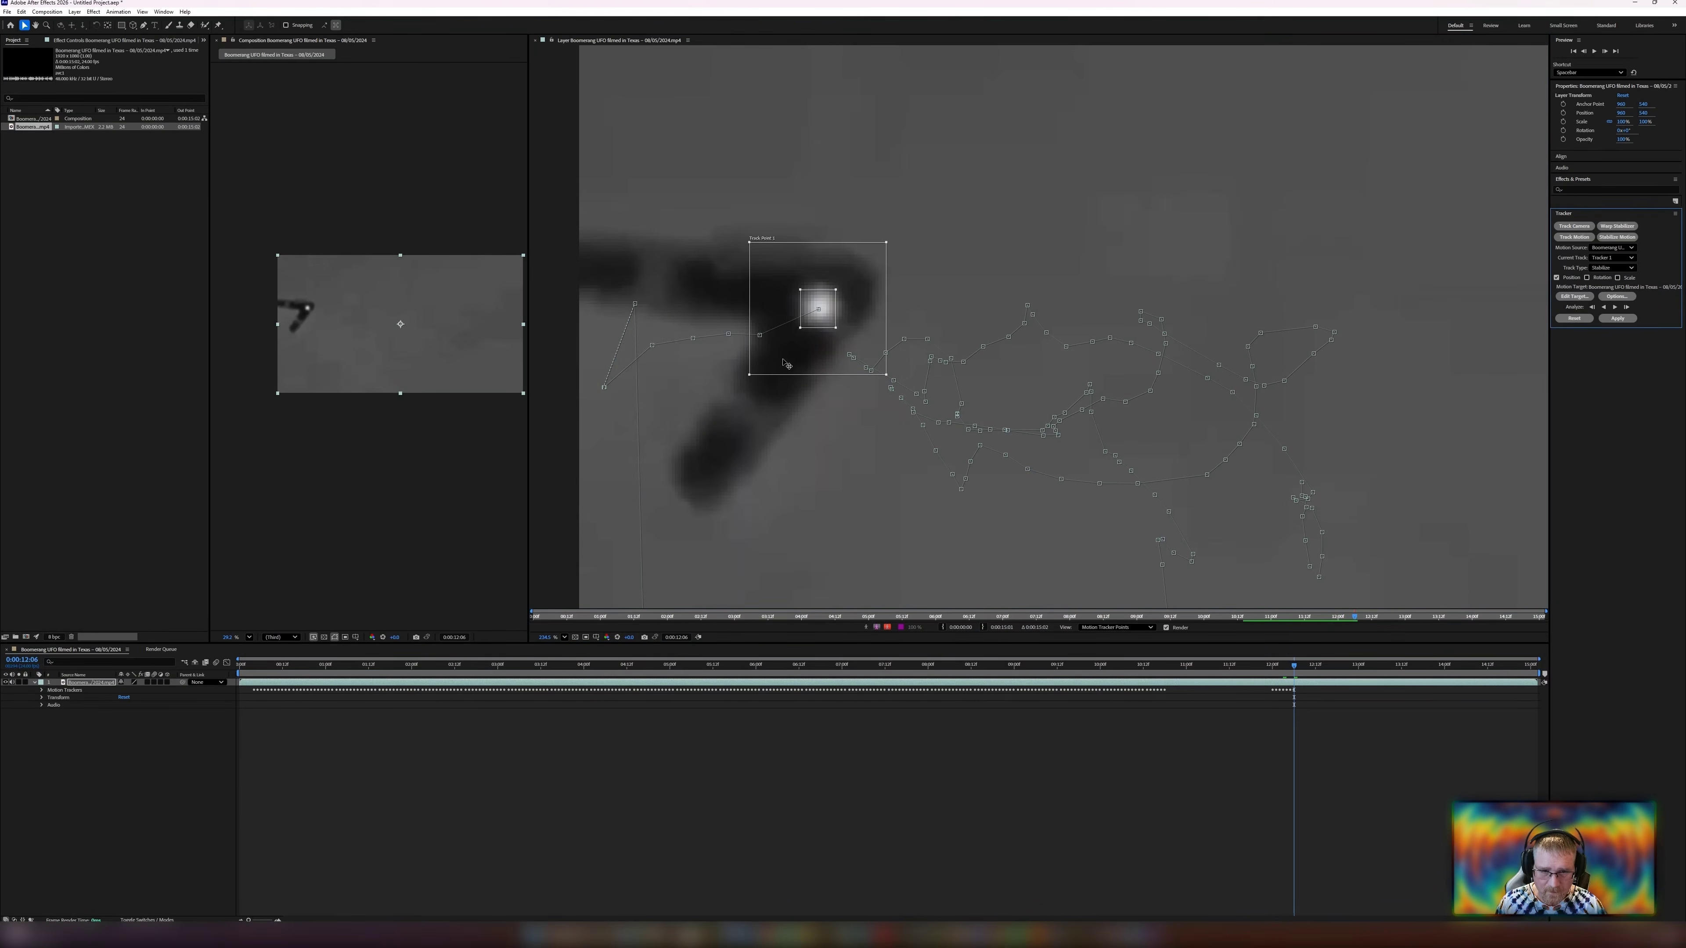
Run the forward track analysis and stop it after several frames.
scroll(1373, 350, "down", 5)
left_click_drag(1372, 350, 1035, 335)
left_click(1615, 307)
left_click(1614, 307)
Re-center the track point on the UFO's light and track forward two single frames.
scroll(717, 347, "up", 4)
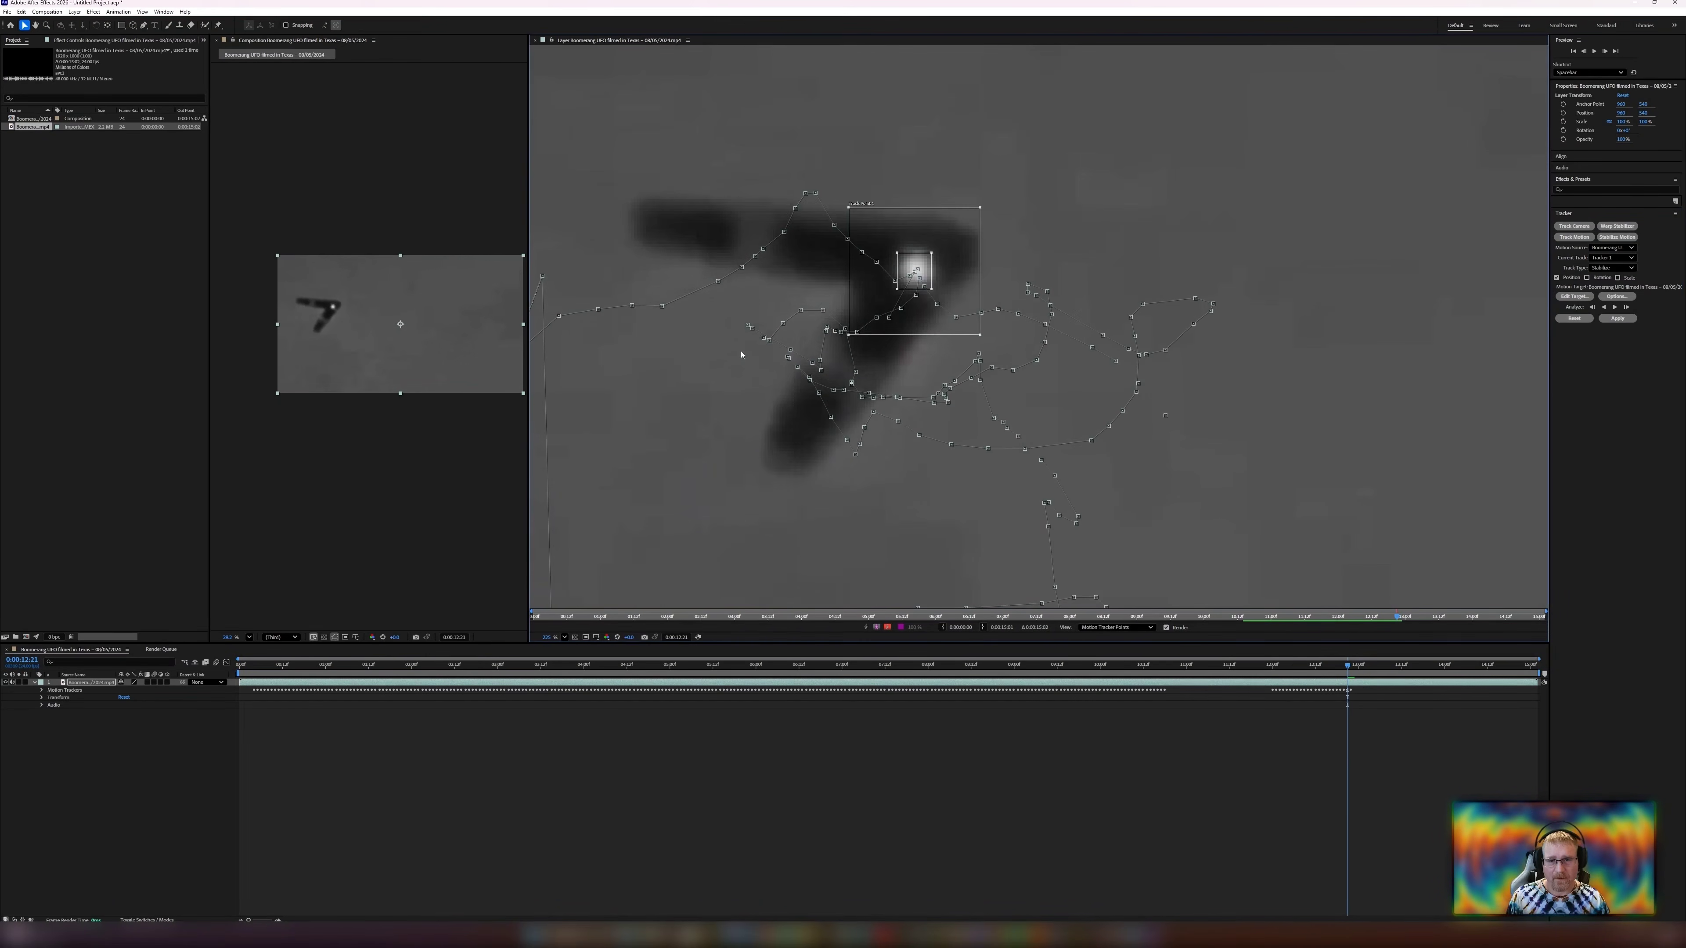
scroll(907, 272, "up", 8)
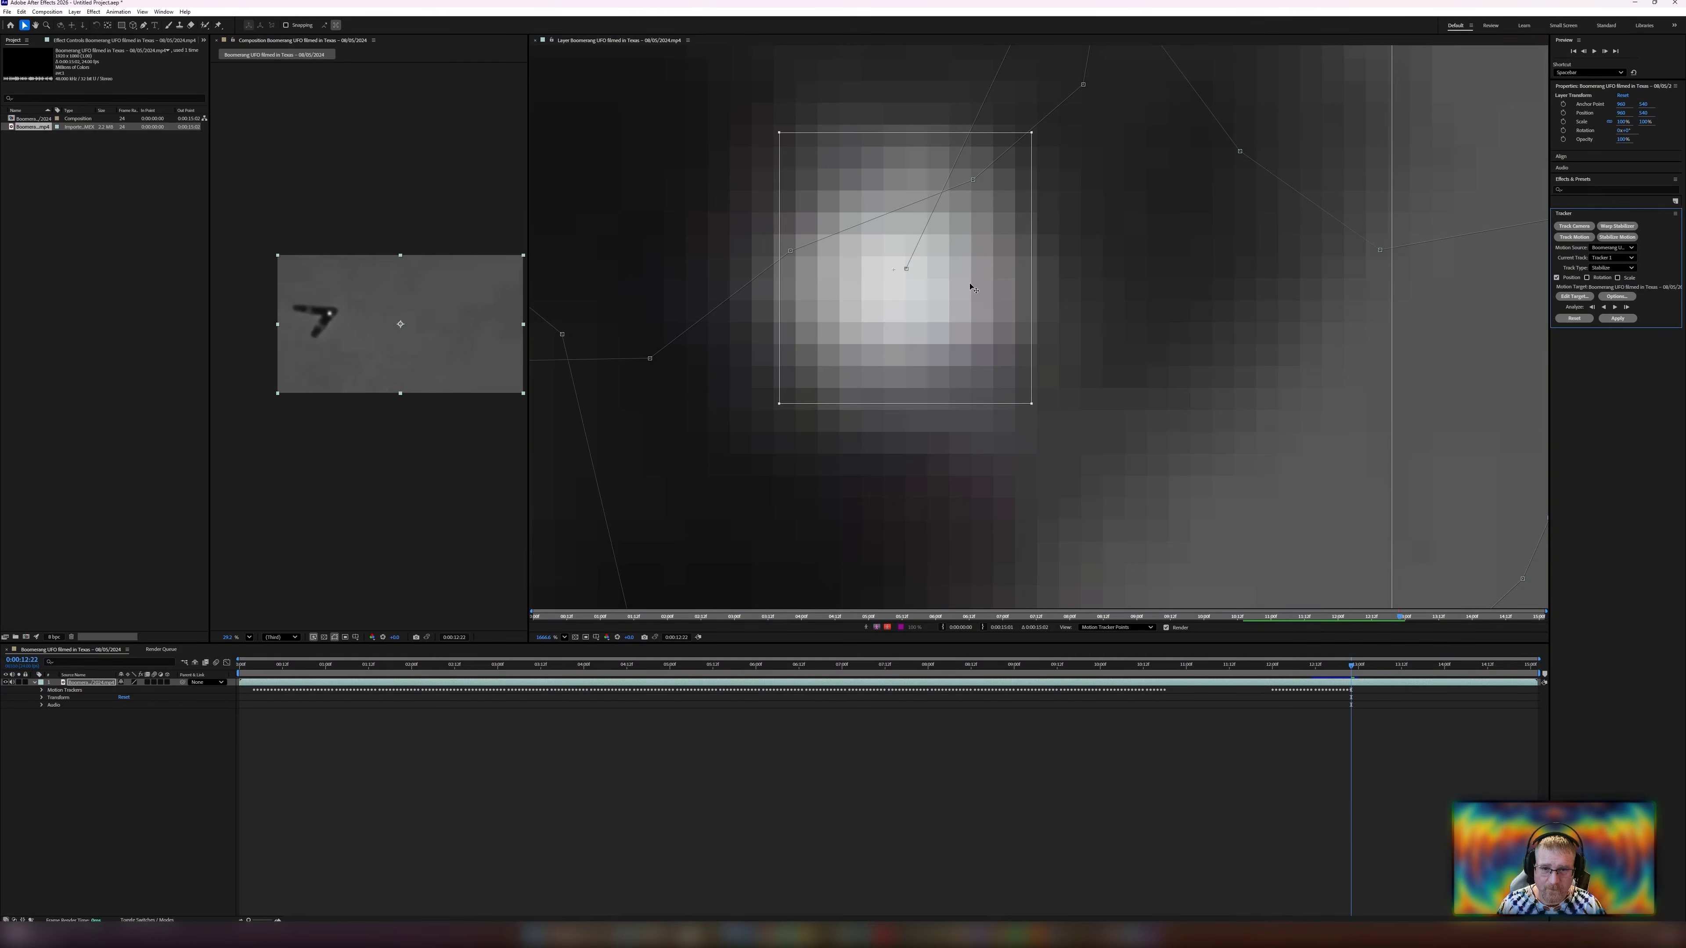
mouse_move(920, 280)
left_mouse_down()
mouse_move(893, 273)
mouse_move(896, 301)
left_mouse_up()
scroll(897, 300, "down", 8)
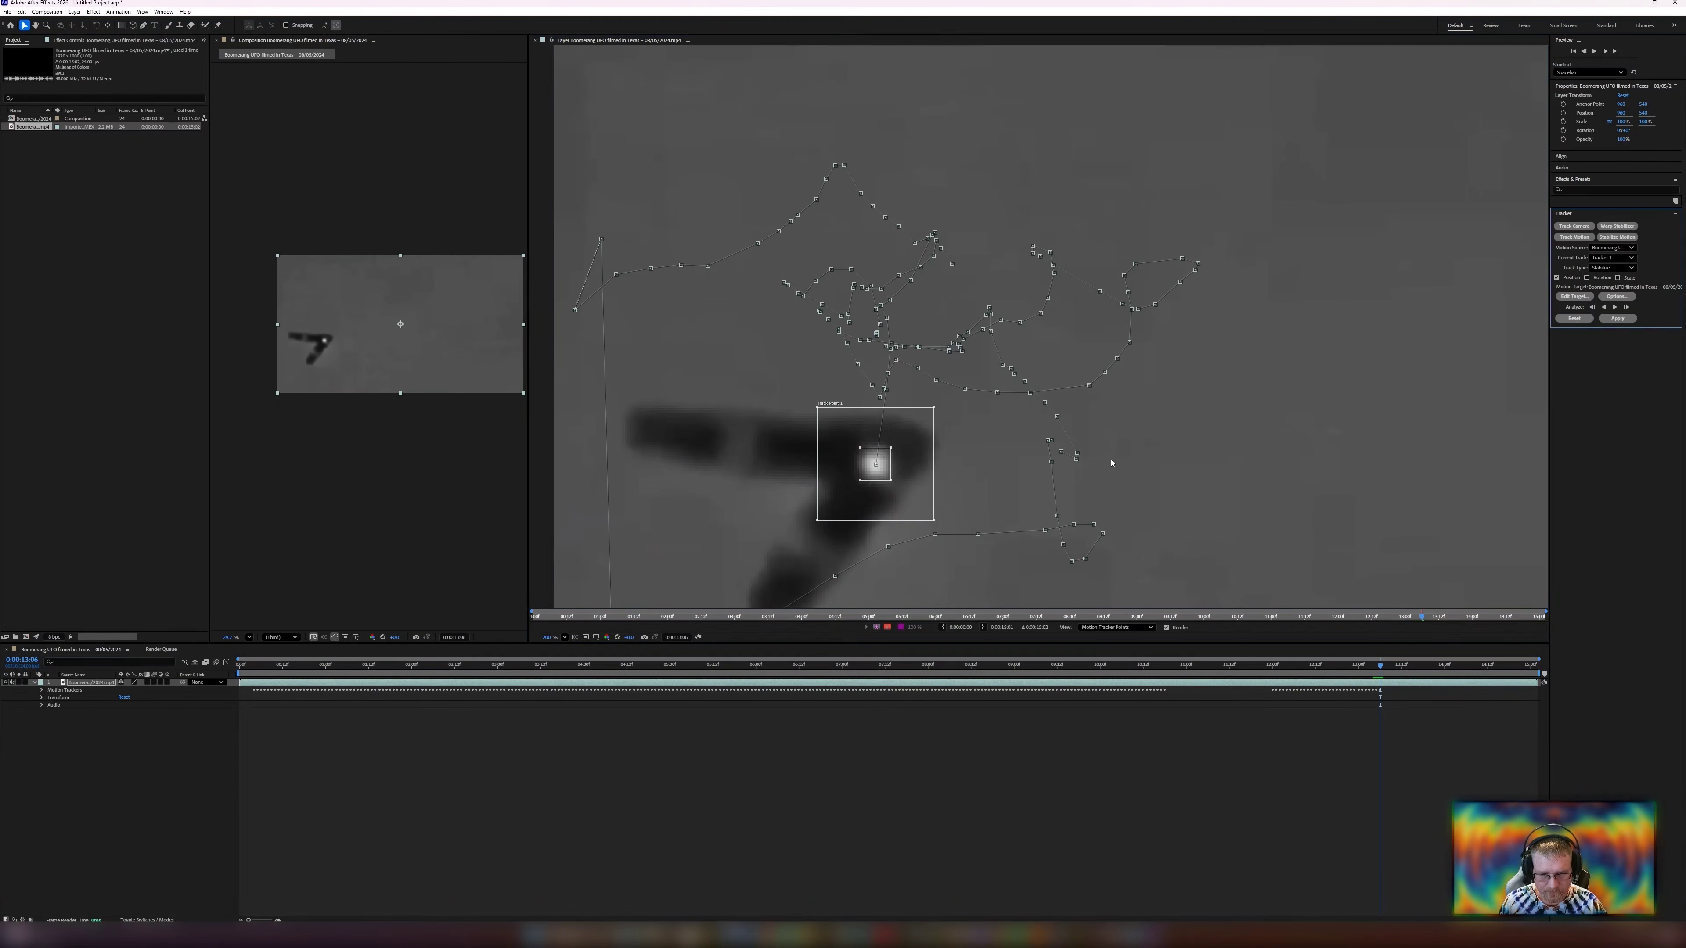
left_click(1626, 307)
left_click(1626, 308)
Track one more frame, correct the track point onto the UFO, and resume the forward analysis.
left_click(1626, 307)
left_click_drag(1256, 523, 962, 437)
scroll(1189, 422, "down", 1)
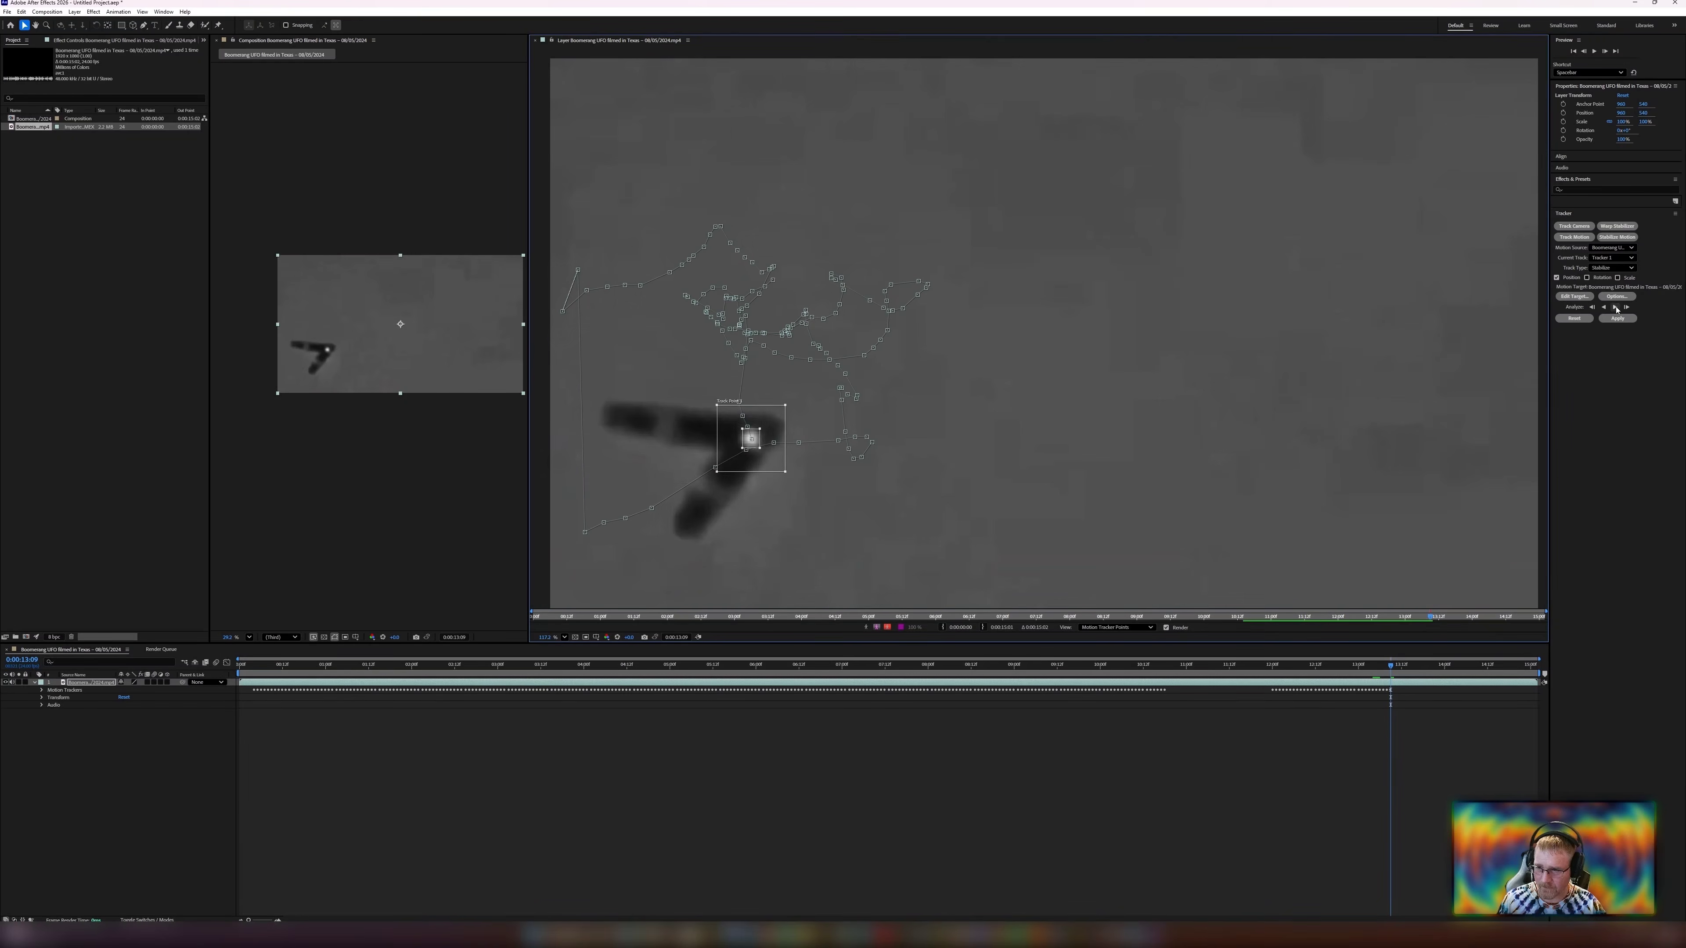
left_click(1626, 308)
left_click_drag(780, 447, 749, 478)
left_click(1615, 307)
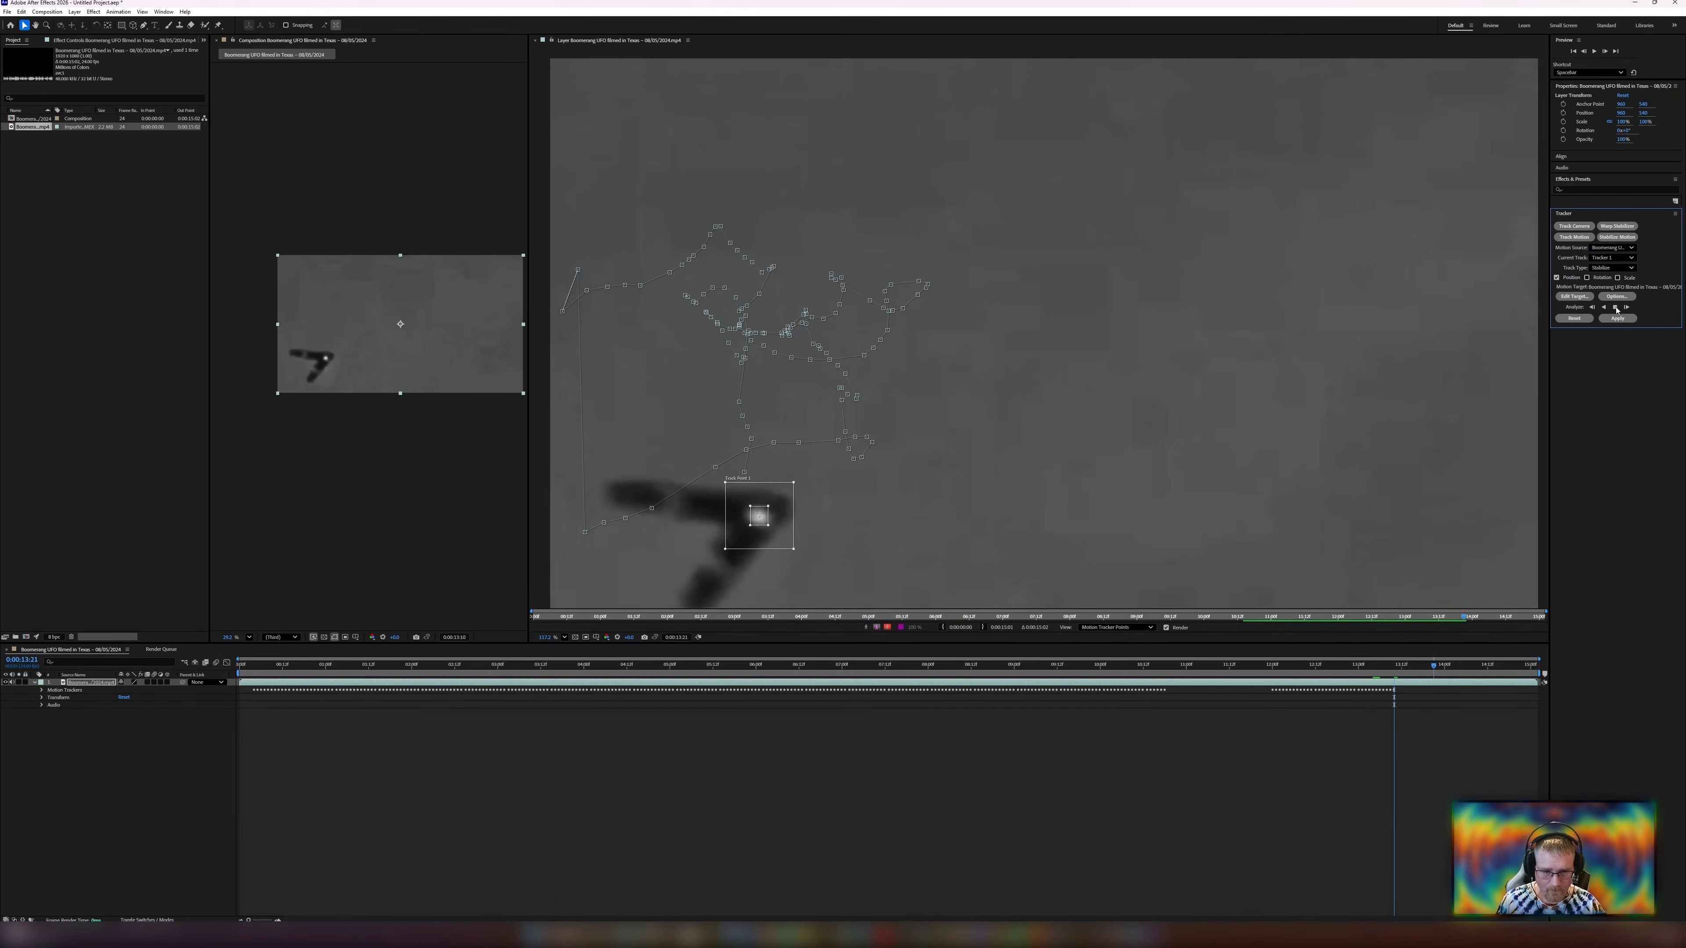
Step back two frames and forward two frames to check the track.
scroll(848, 407, "up", 4)
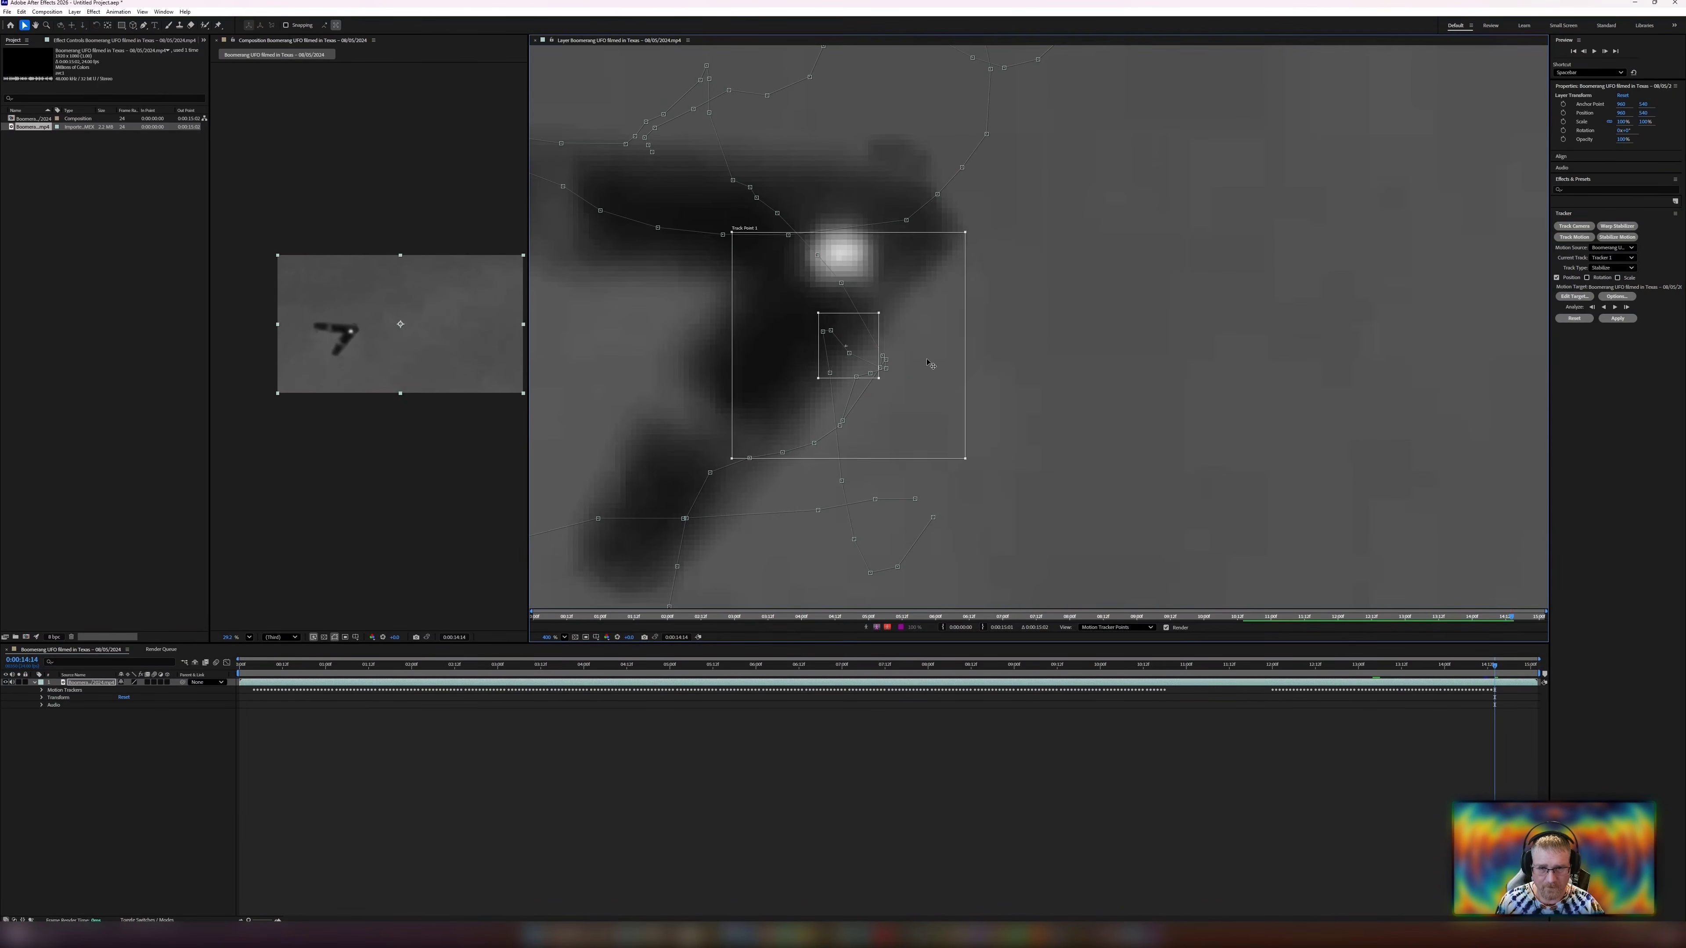
key("Page_Up")
key("Page_Up")
key("Page_Down")
key("Page_Down")
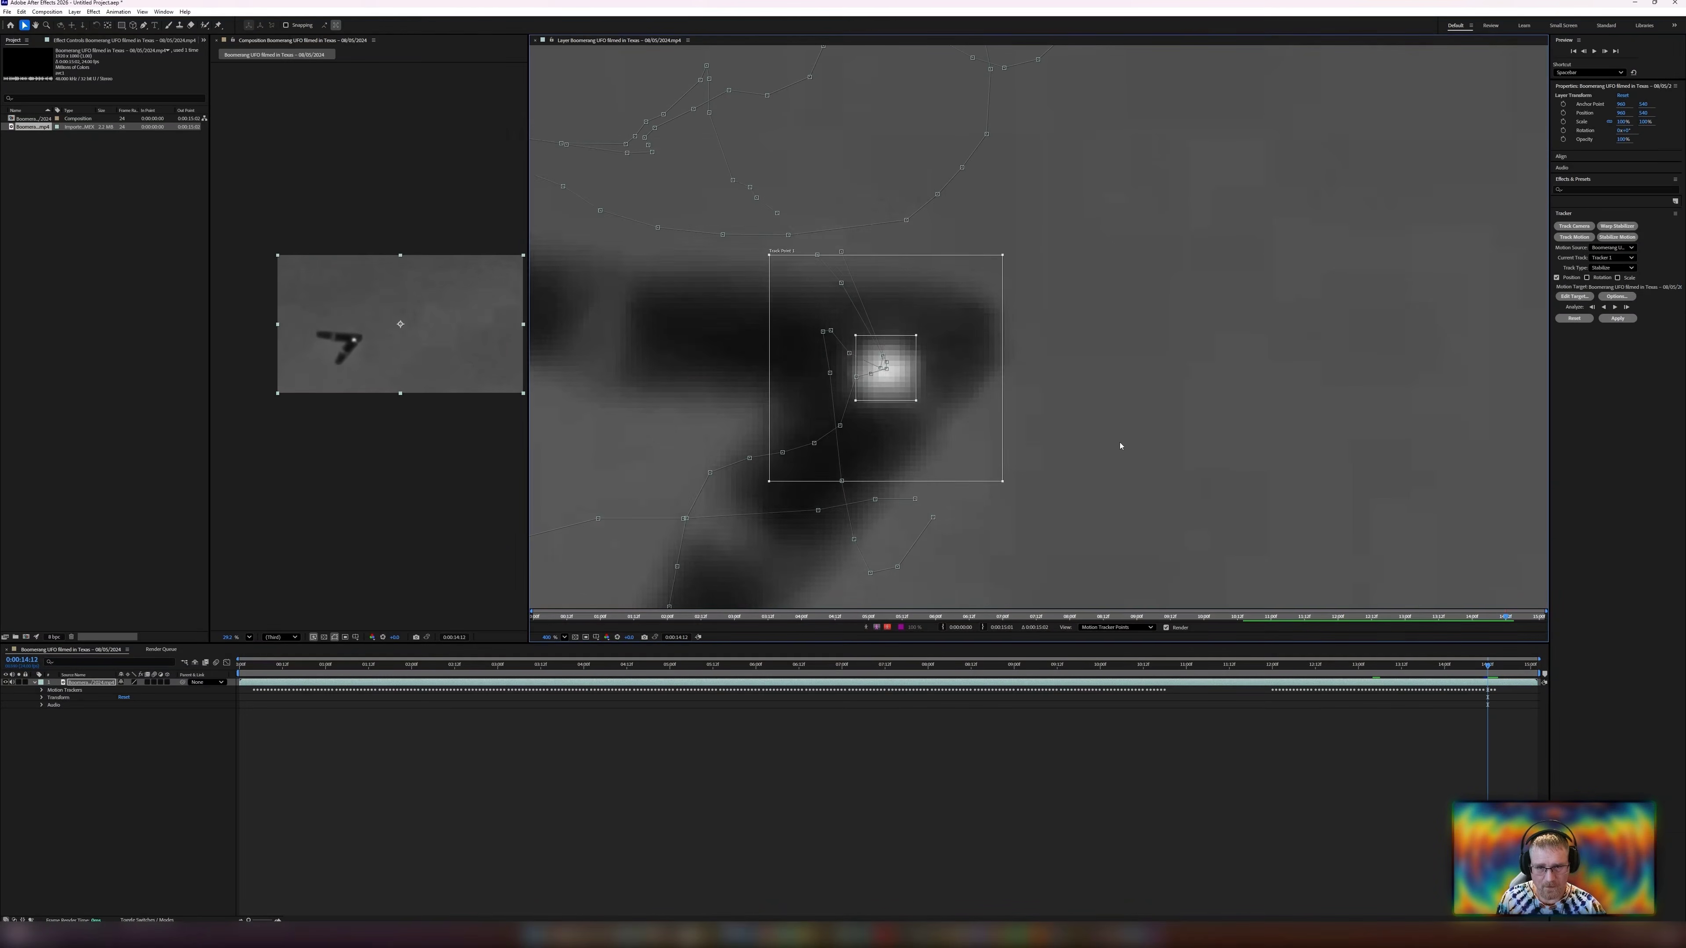
Track forward two more single frames to reach the end of the clip.
scroll(1055, 413, "down", 3)
key("space")
key("space")
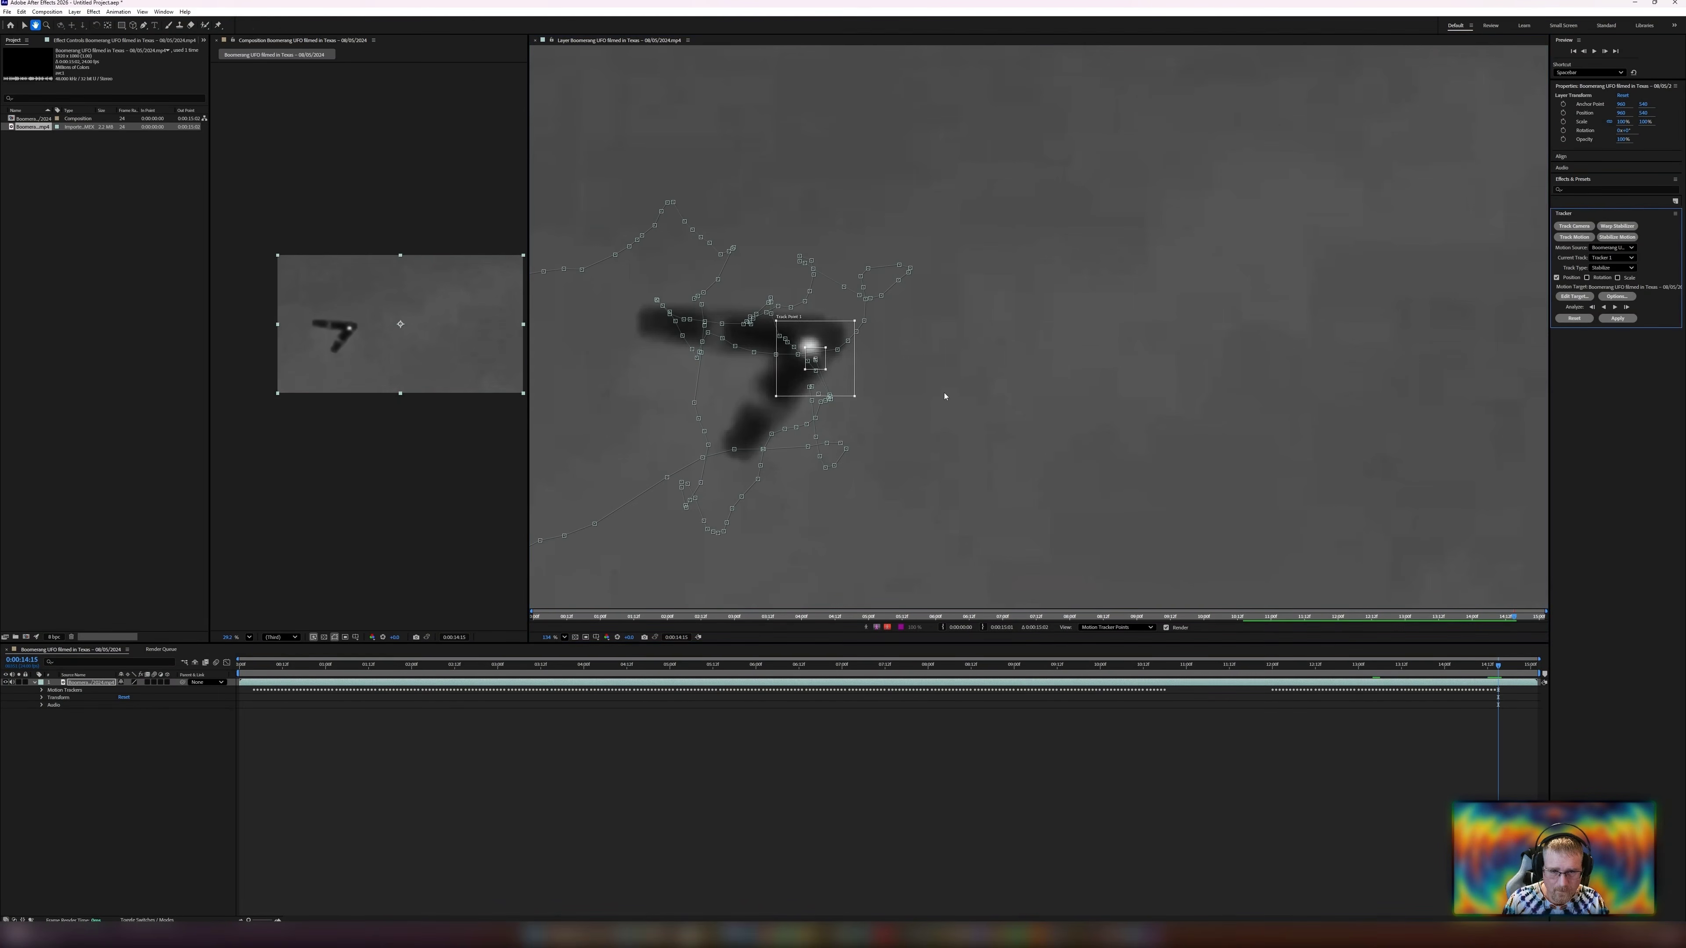
left_click(1626, 308)
left_click(1626, 308)
left_click(1626, 308)
left_click(1626, 308)
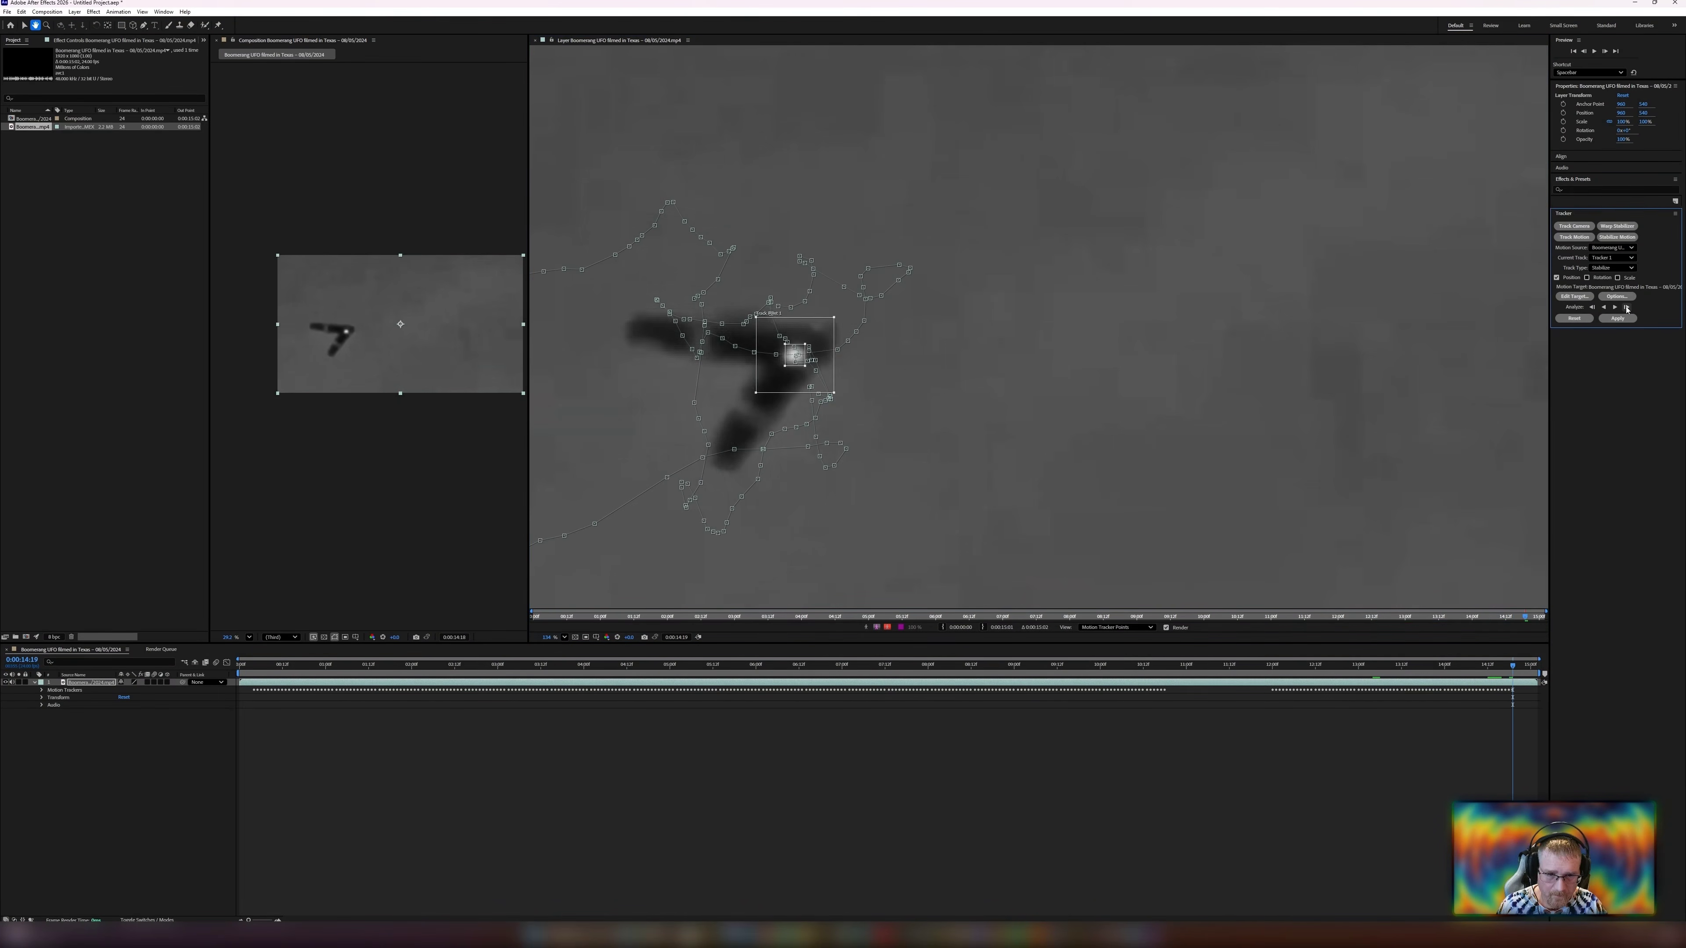
left_click(1625, 308)
left_click(1626, 308)
left_click(1626, 308)
scroll(783, 340, "up", 3)
scroll(834, 414, "down", 6)
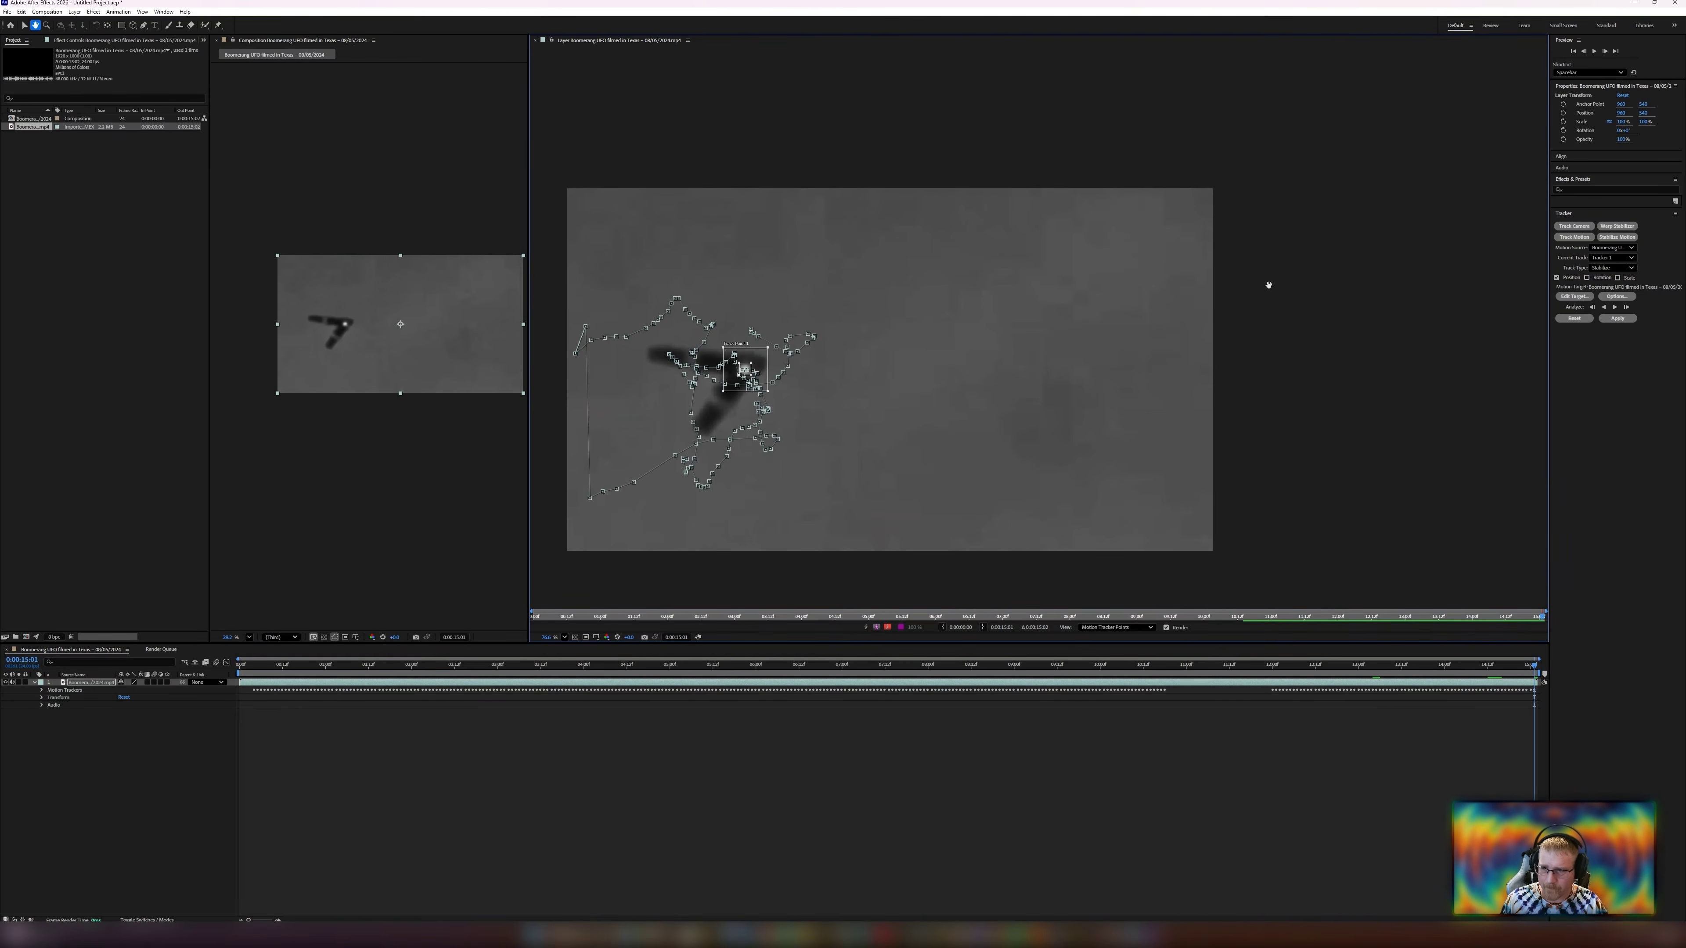
Apply the motion track to the target layer, confirming the apply options, and preview the composition.
left_click(1615, 318)
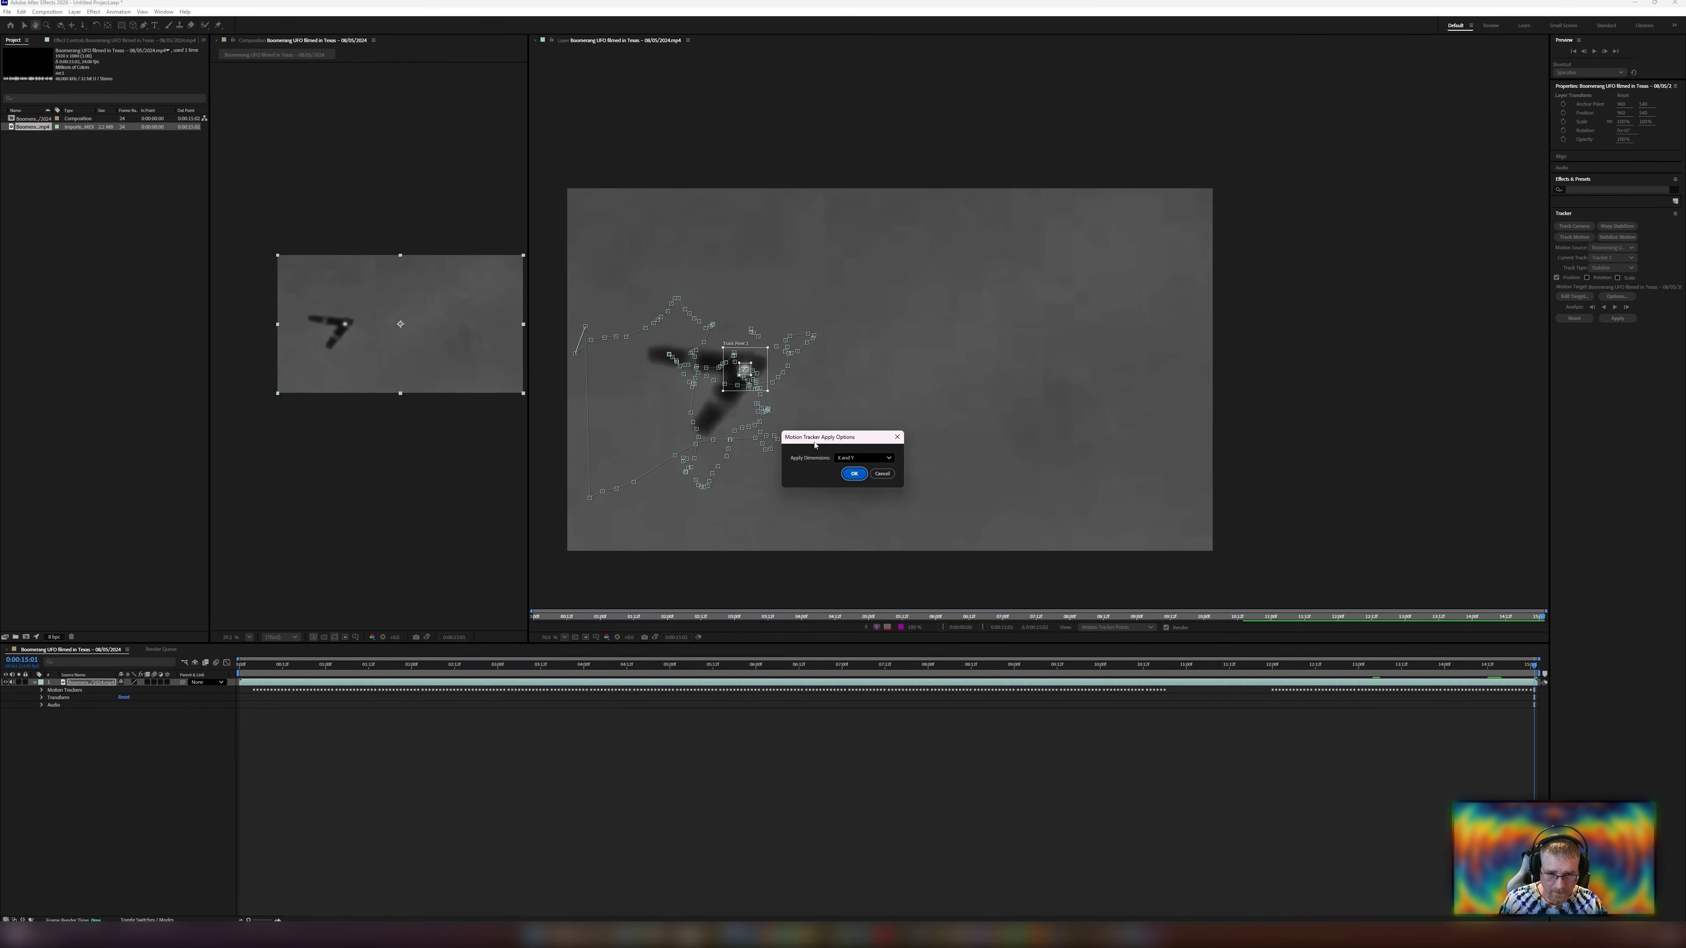
left_click(856, 474)
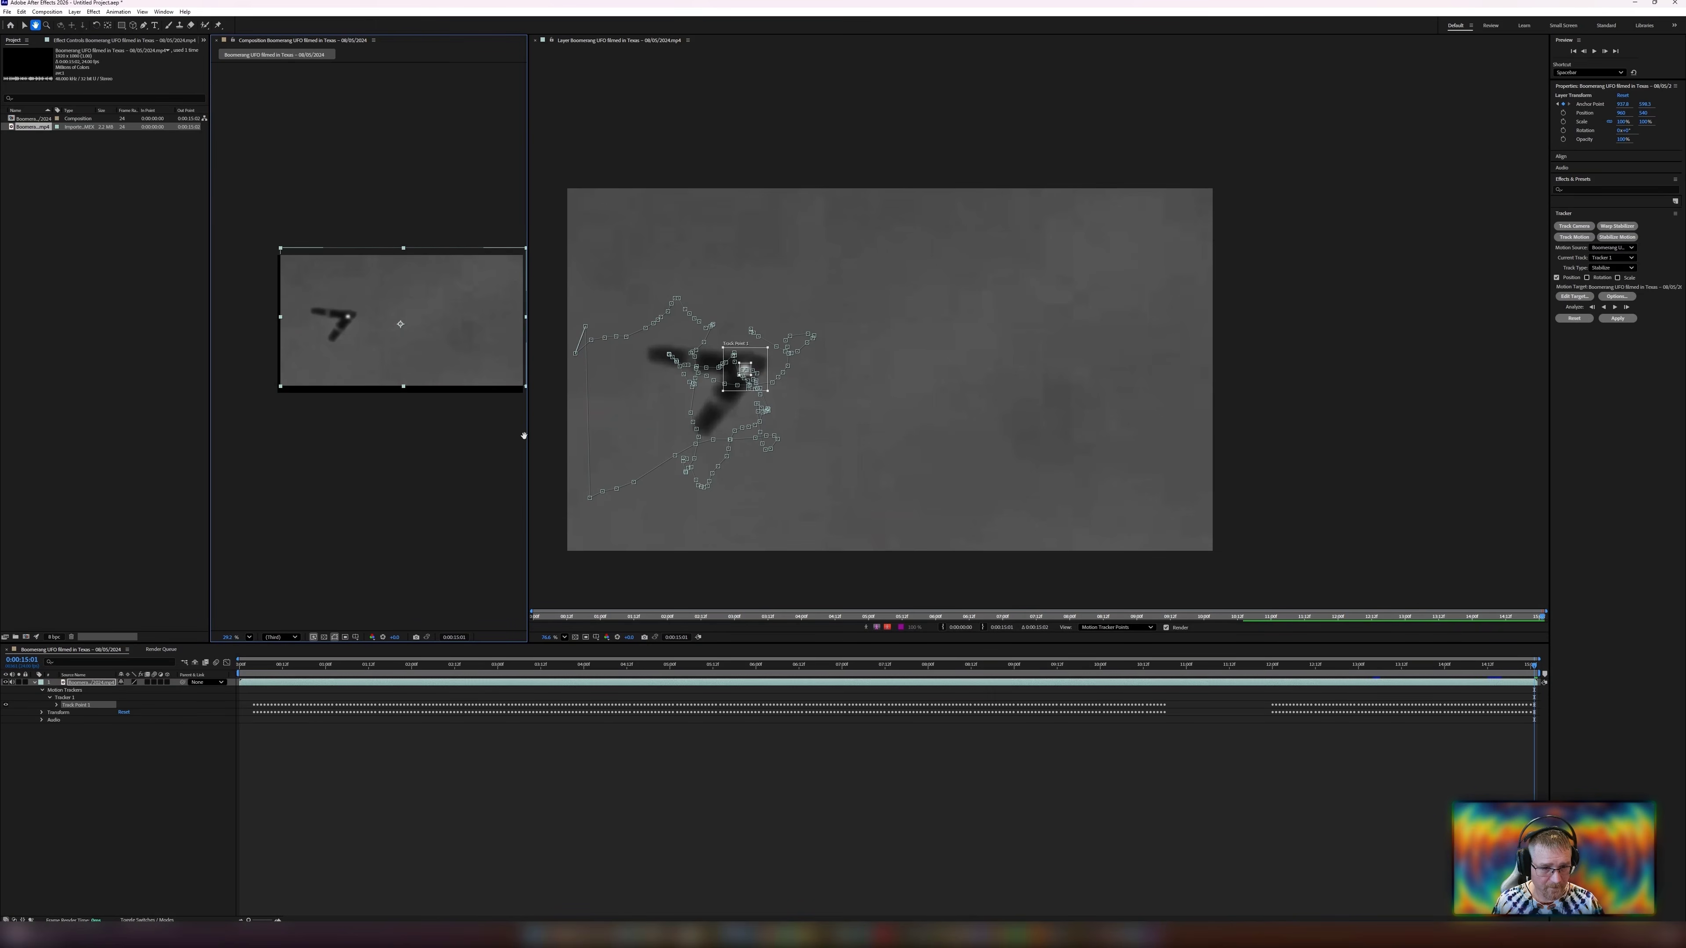
left_click_drag(528, 434, 956, 434)
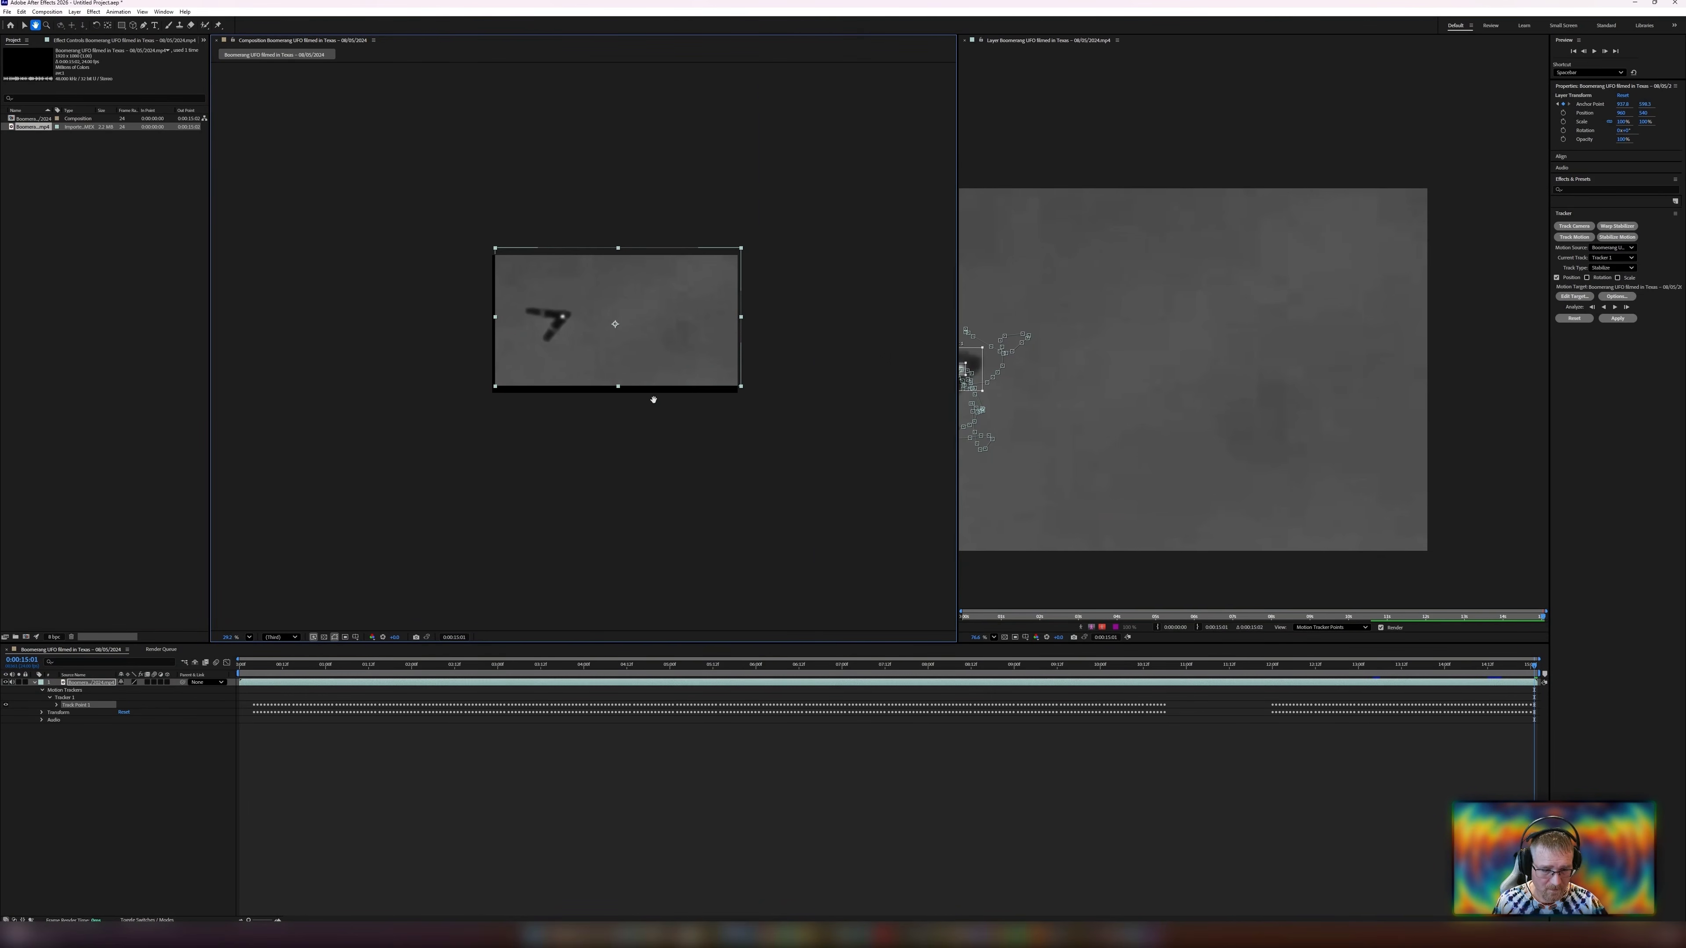
key("space")
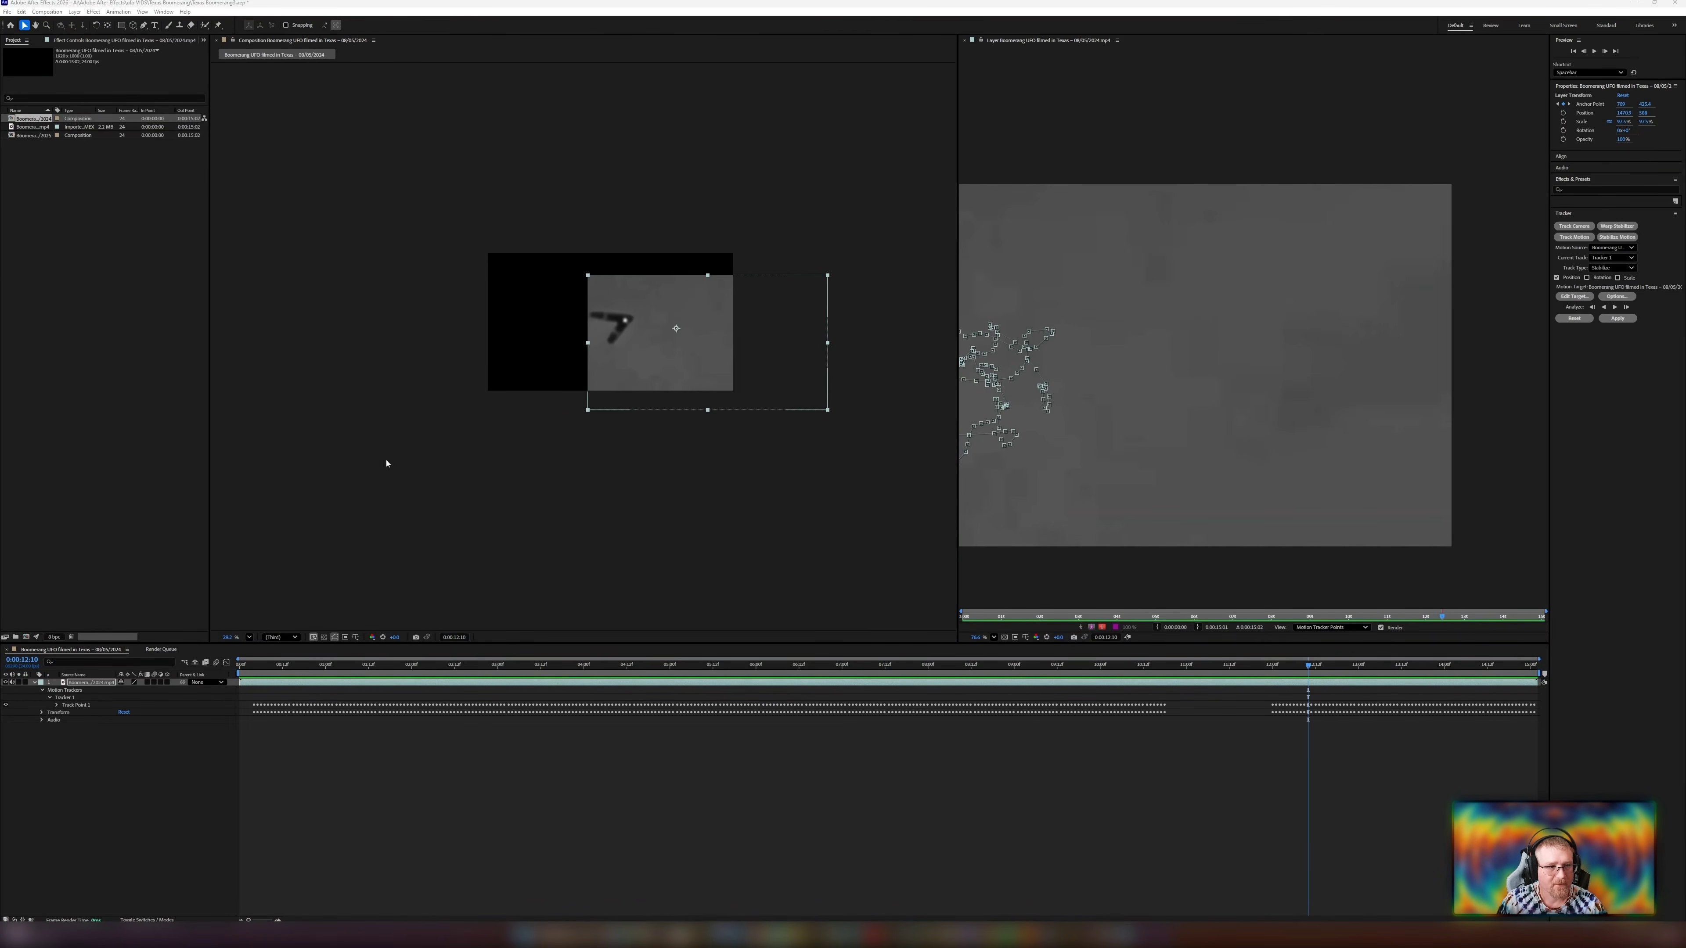
Add the composition to the Render Queue, set its output file, and render it.
left_click(7, 11)
mouse_move(99, 155)
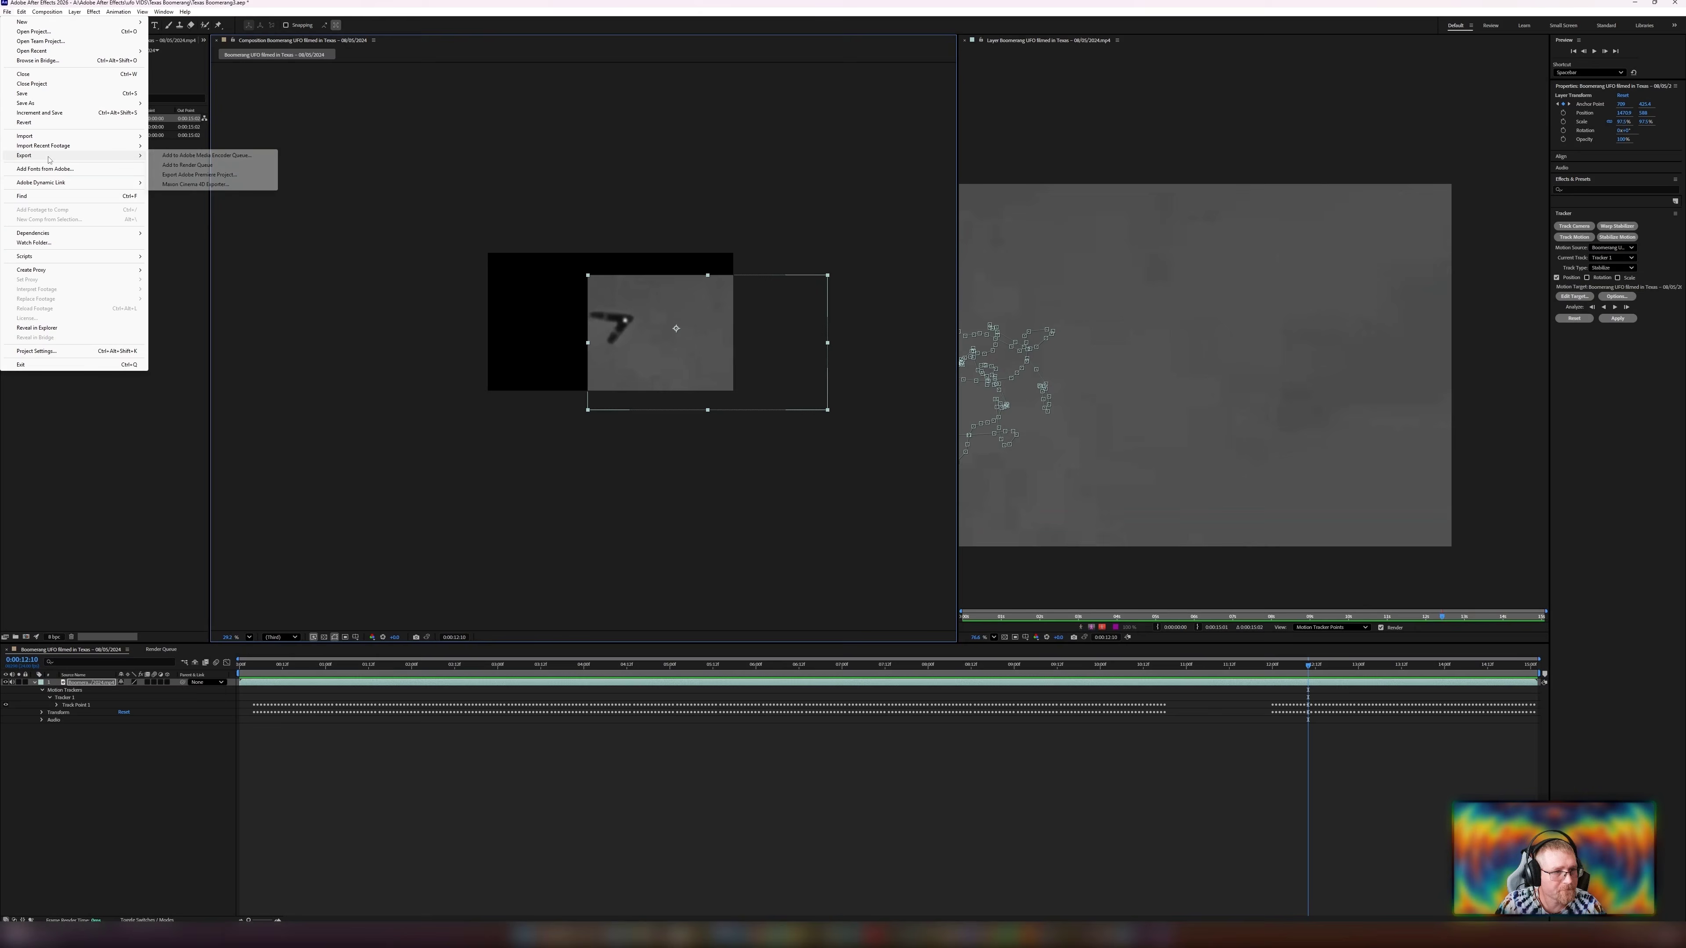
left_click(193, 167)
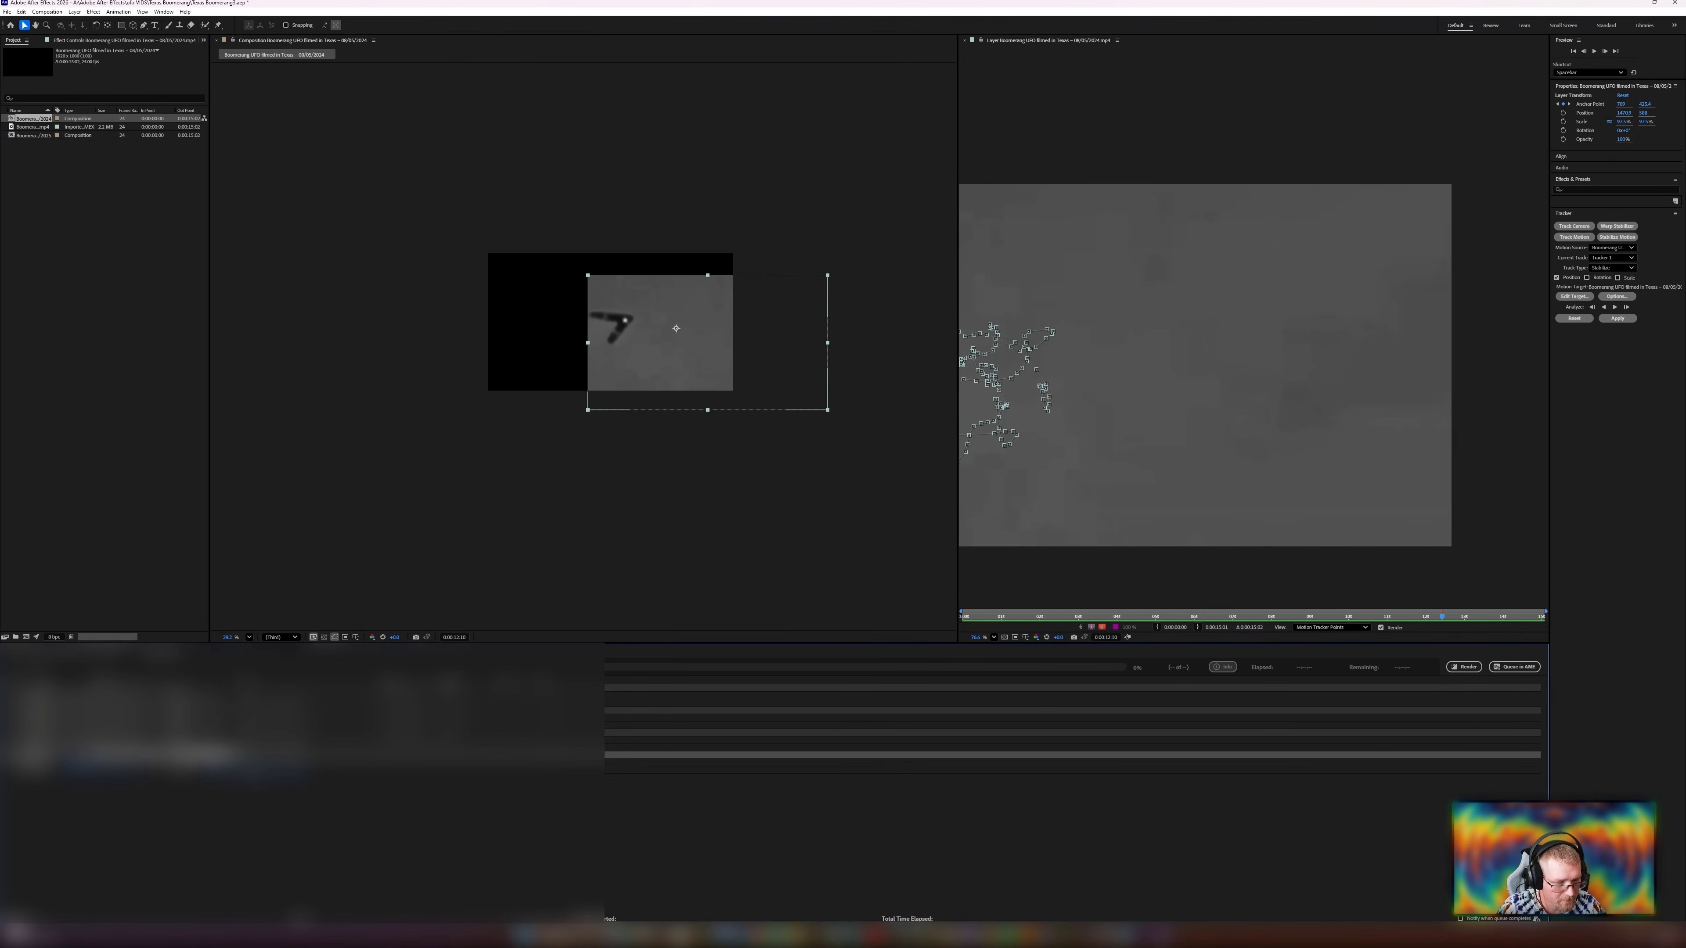
left_click(258, 770)
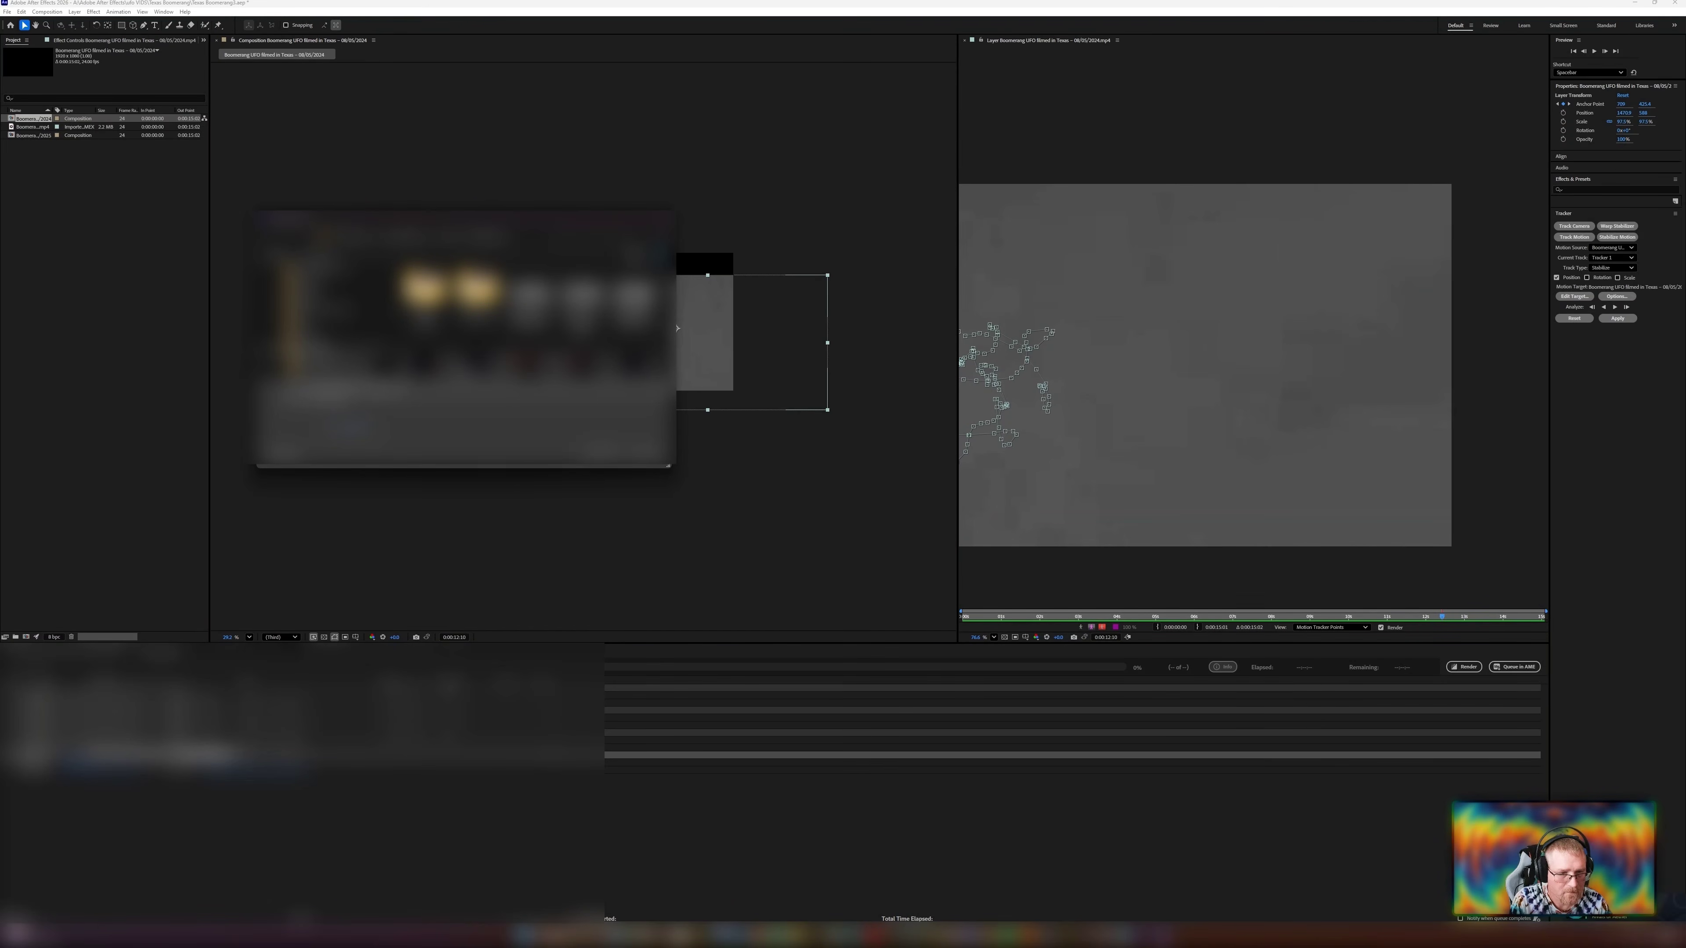
left_click(601, 451)
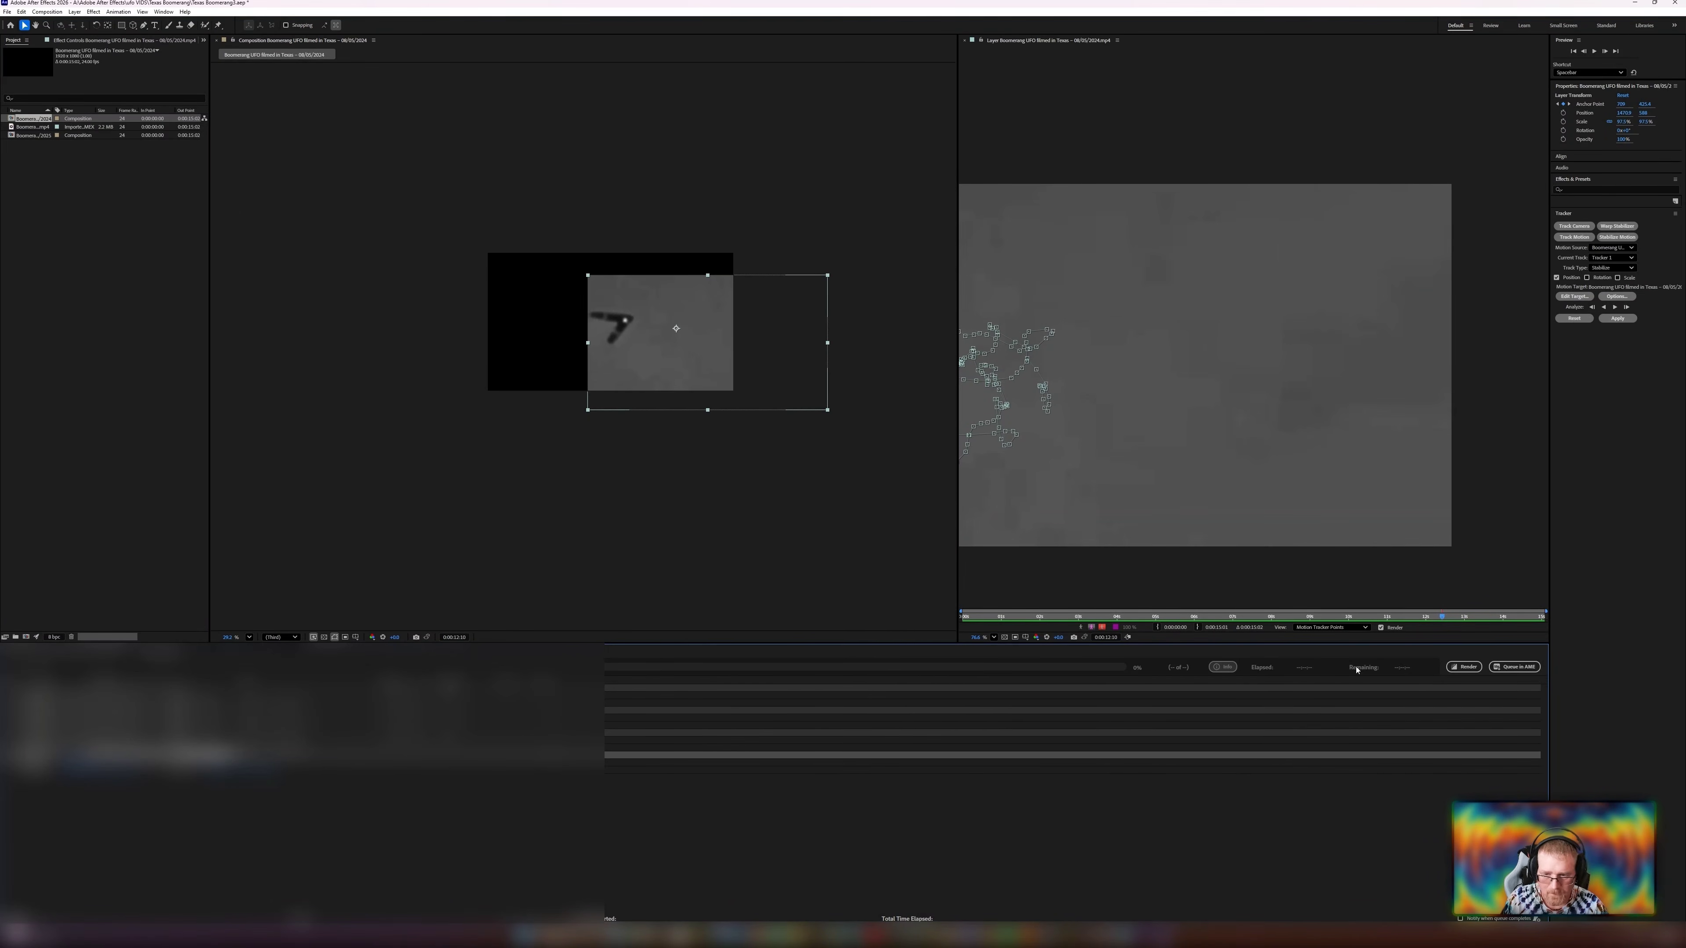
left_click(1468, 667)
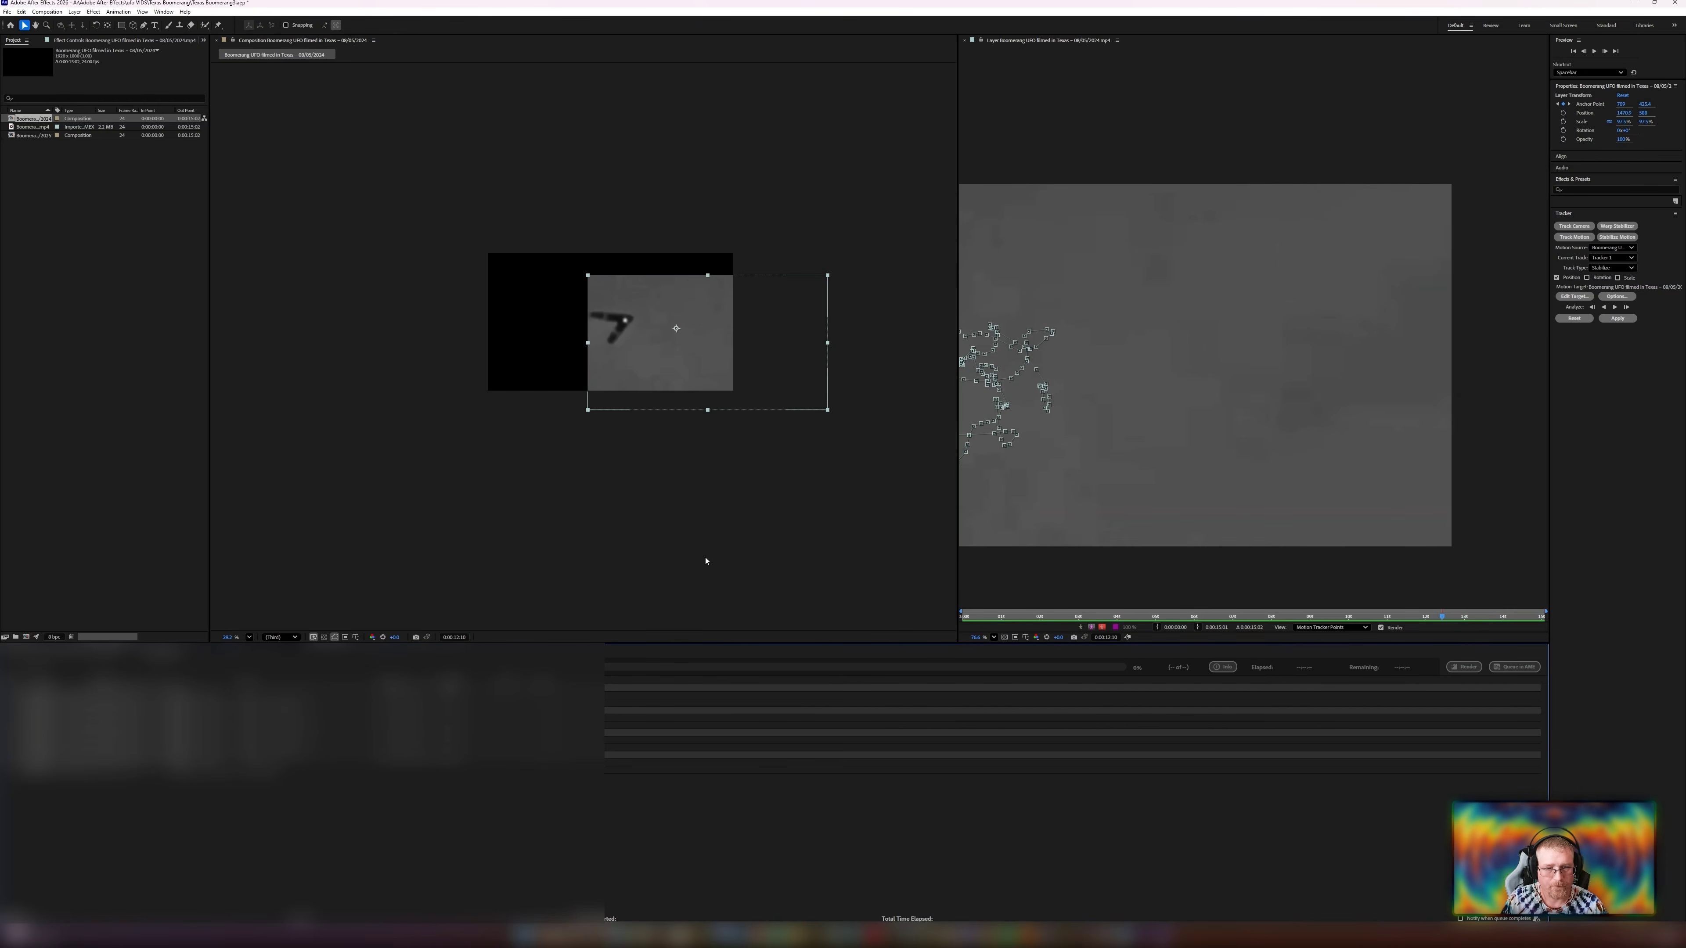
Reposition the tracked layer in the frame and add the composition to the Render Queue with a new output file.
left_click_drag(645, 368, 481, 397)
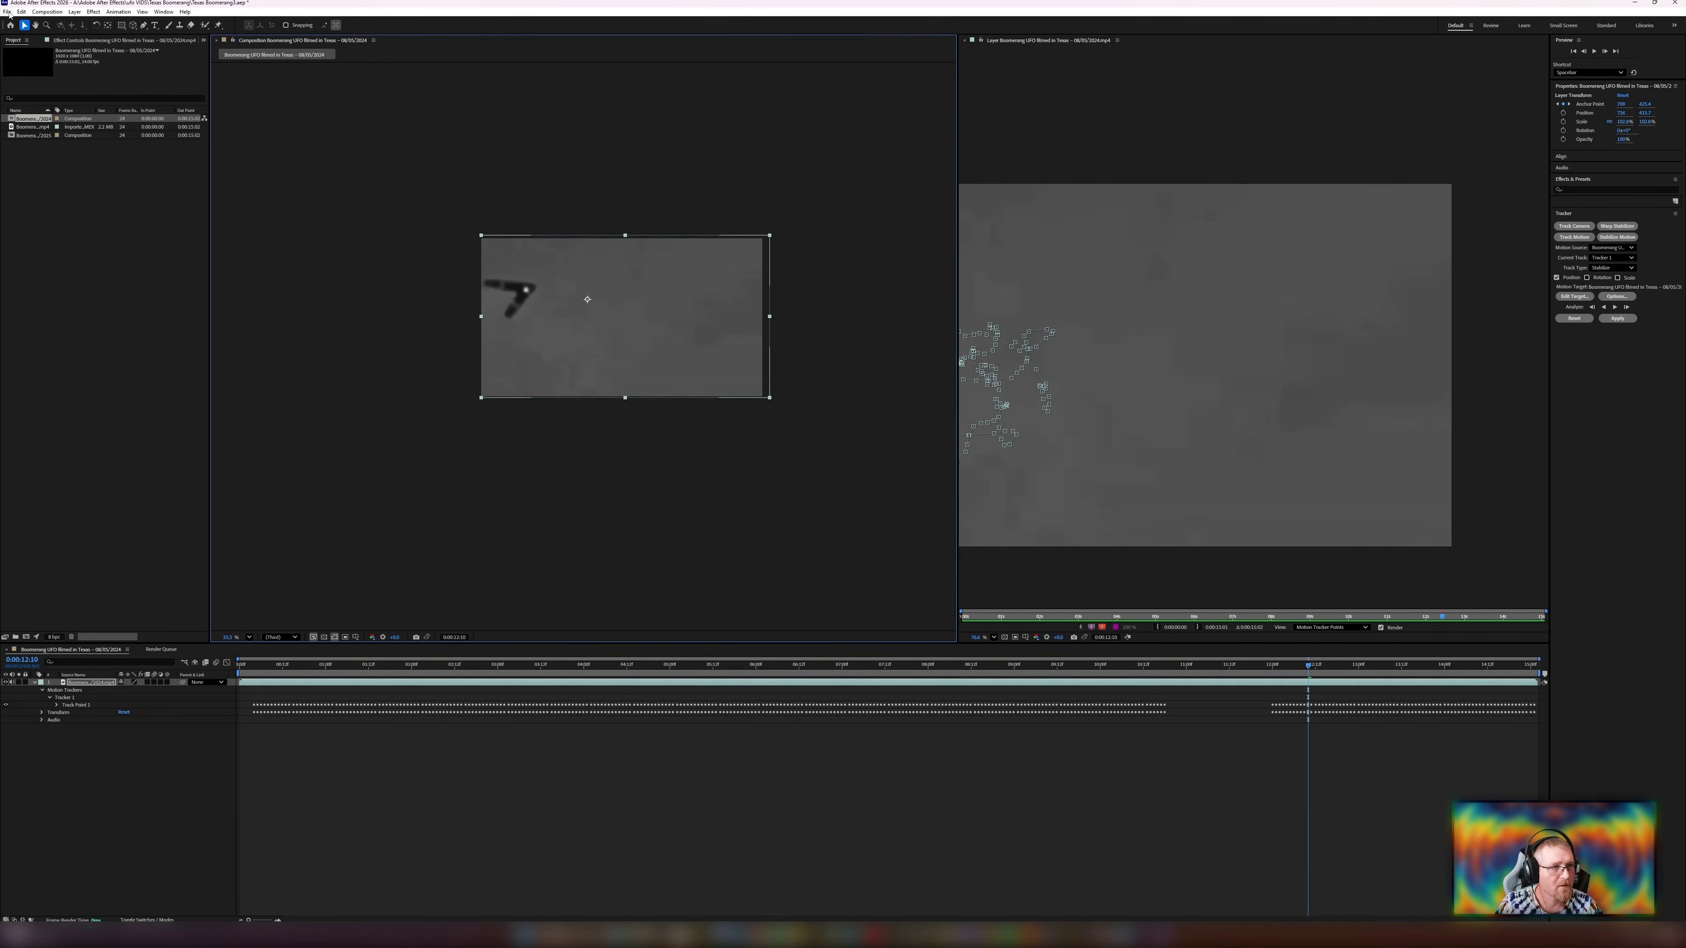
left_click(7, 11)
mouse_move(37, 158)
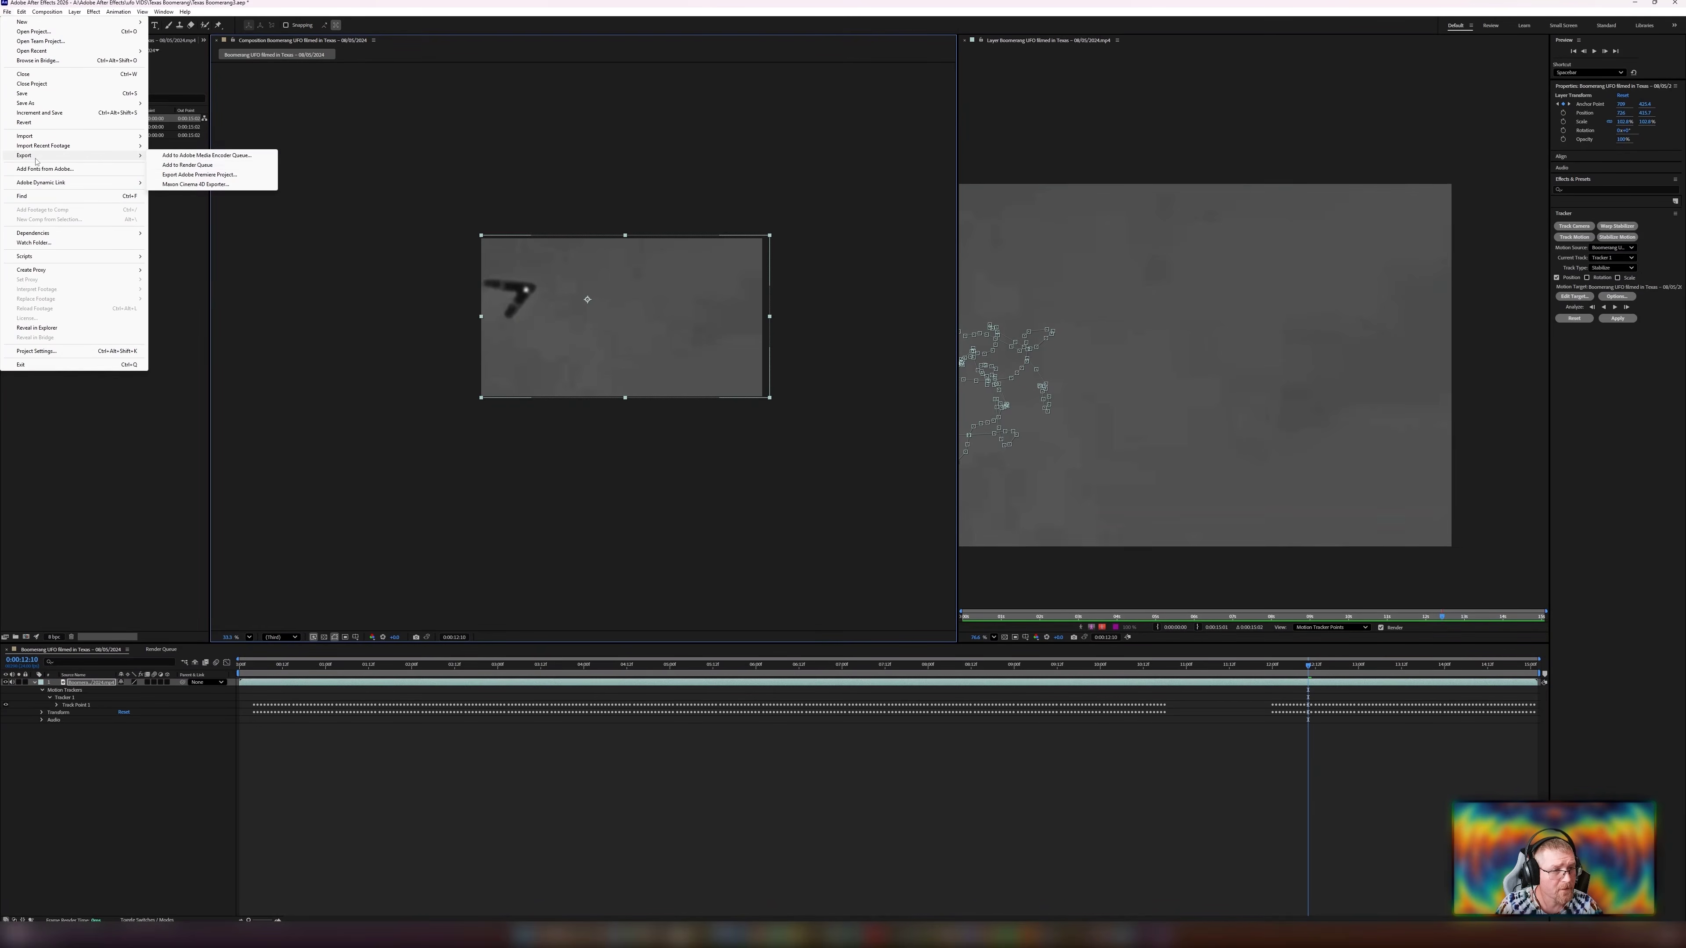
left_click(188, 164)
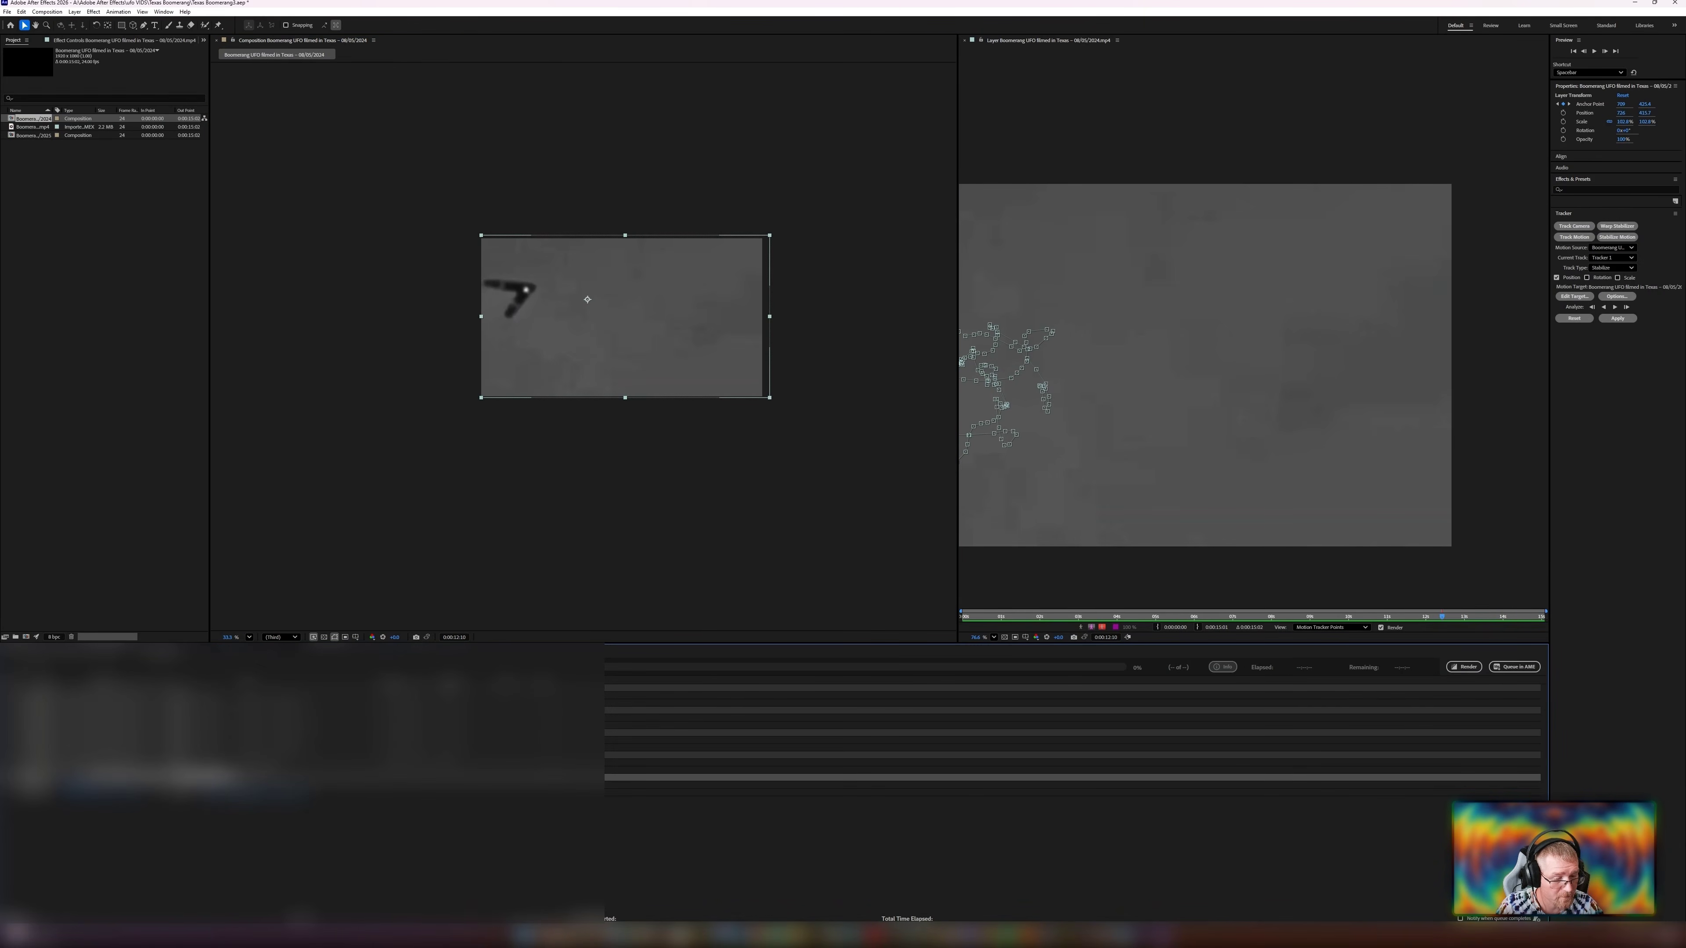
left_click(266, 793)
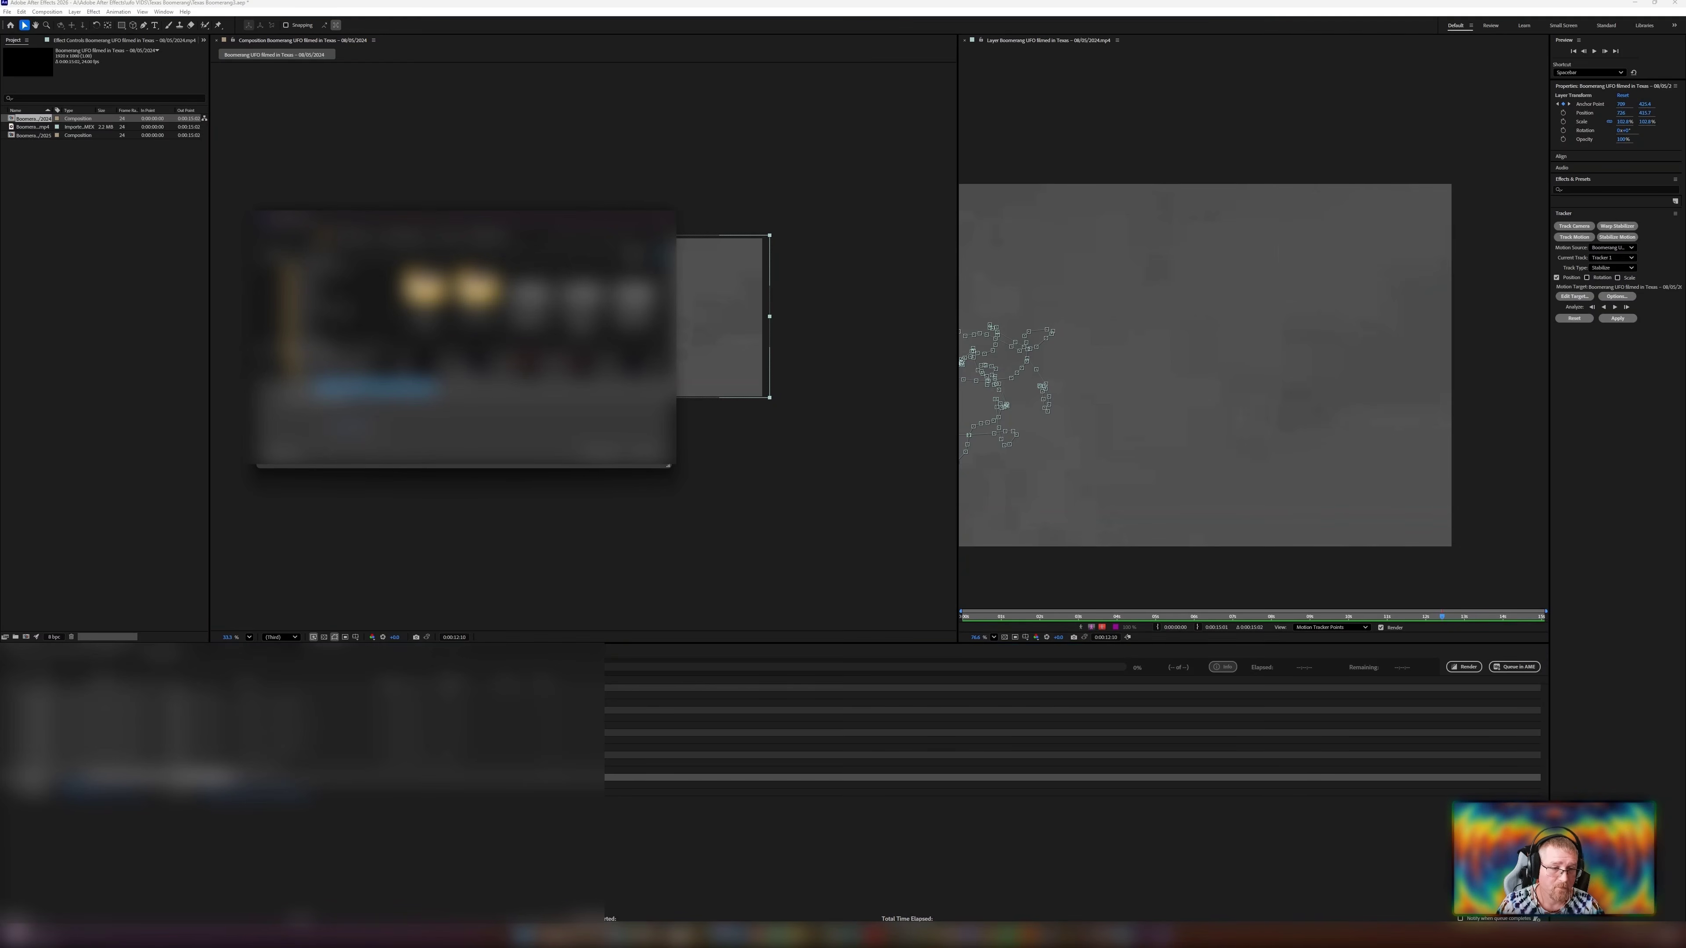
scroll(582, 300, "down", 5)
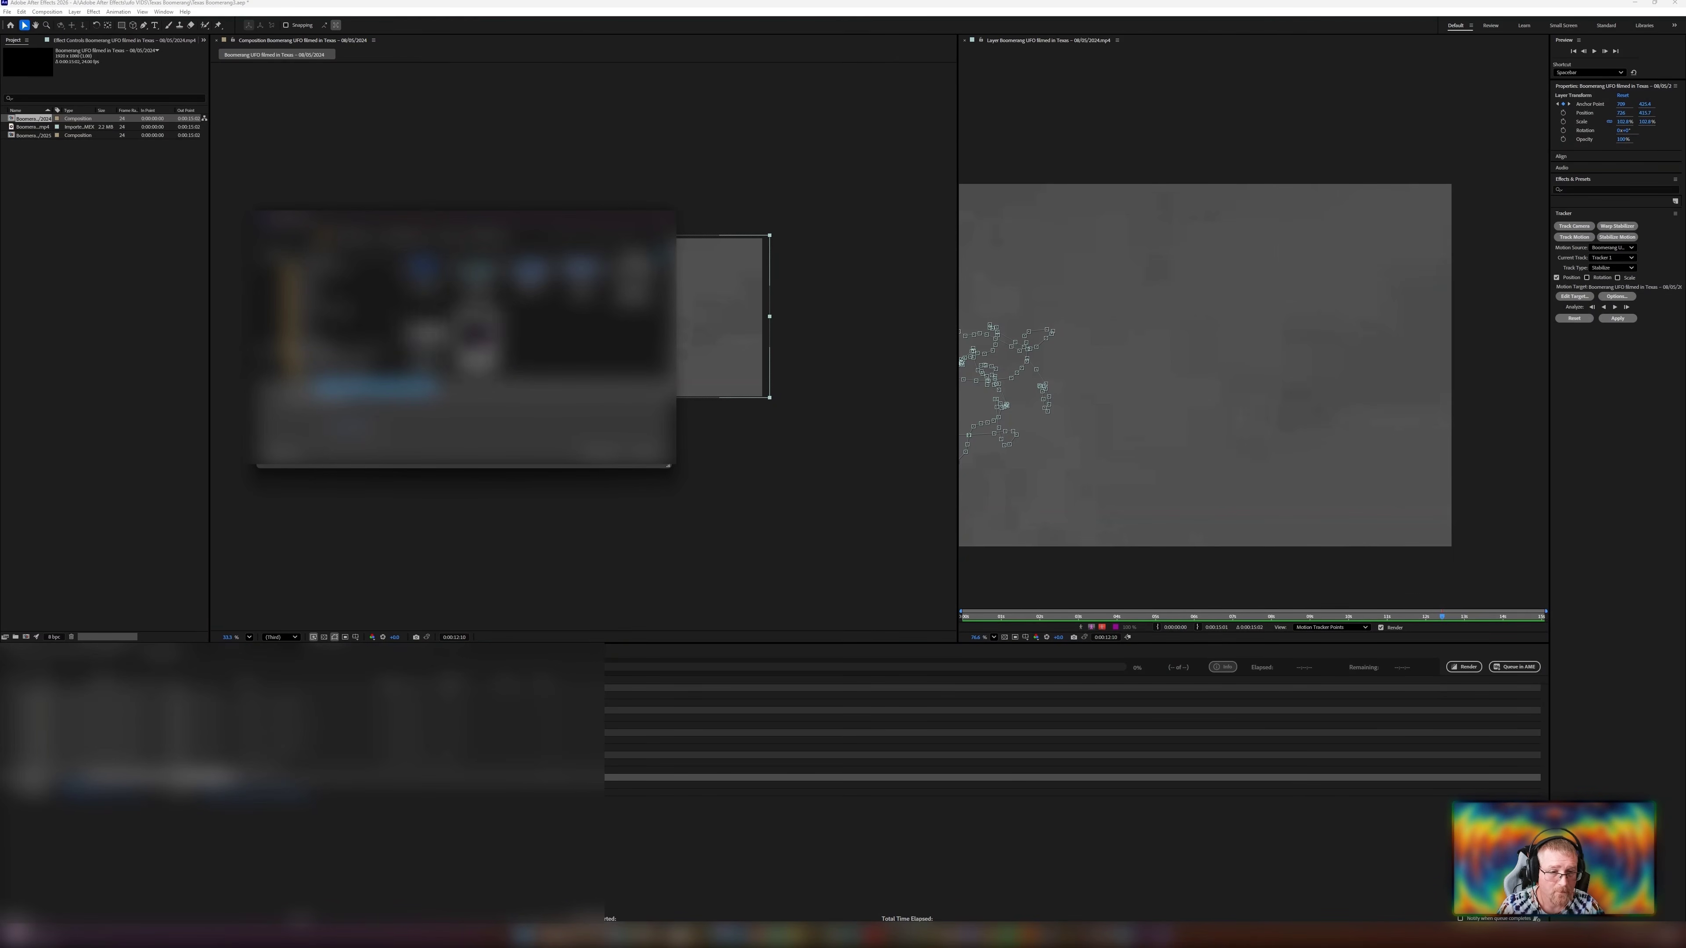
left_click(424, 341)
left_click(603, 449)
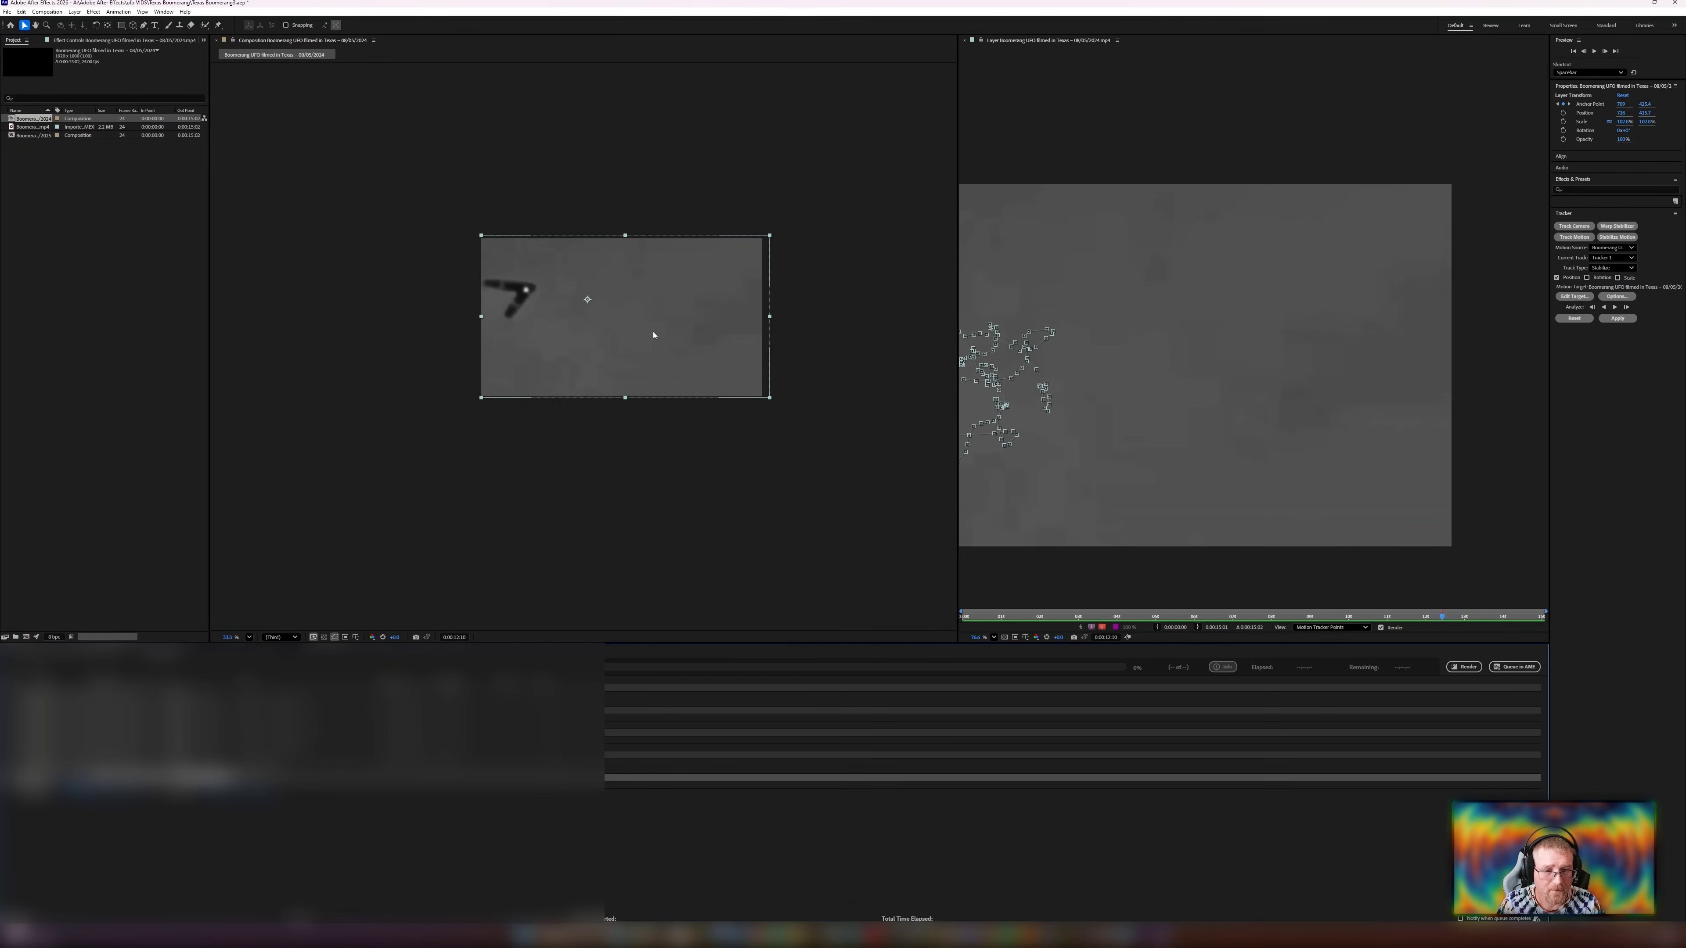
Scale up the tracked layer and move it so it fills the composition, then preview it.
left_click_drag(770, 399, 954, 505)
left_click_drag(595, 336, 776, 369)
key("space")
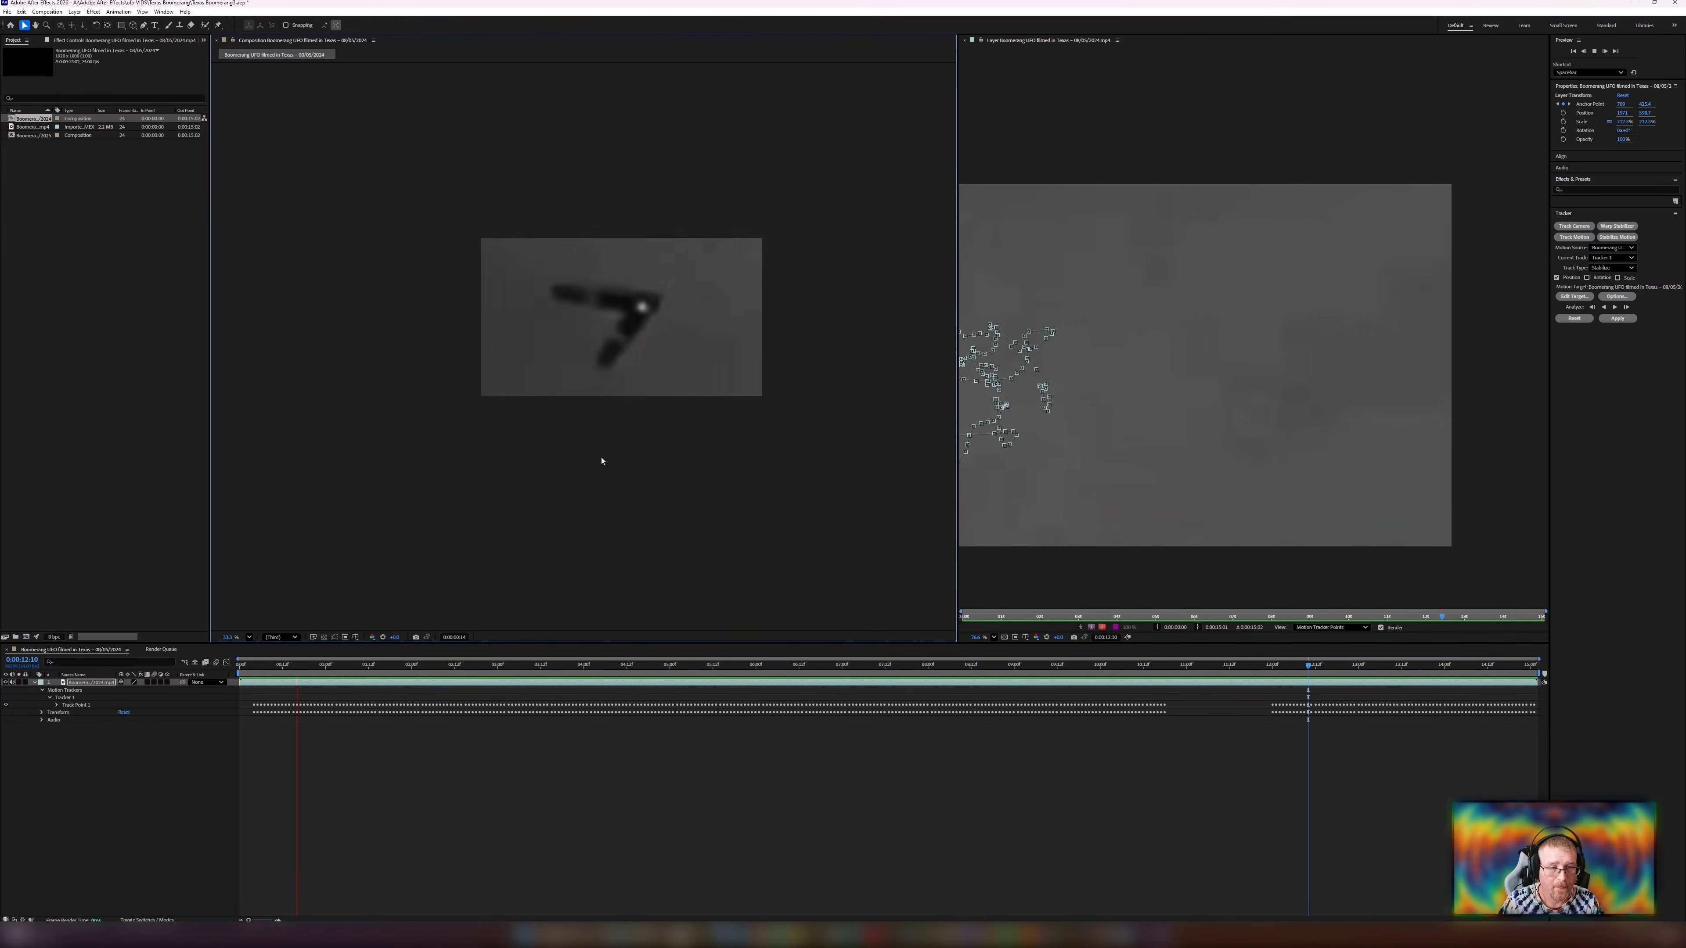
scroll(538, 501, "down", 1)
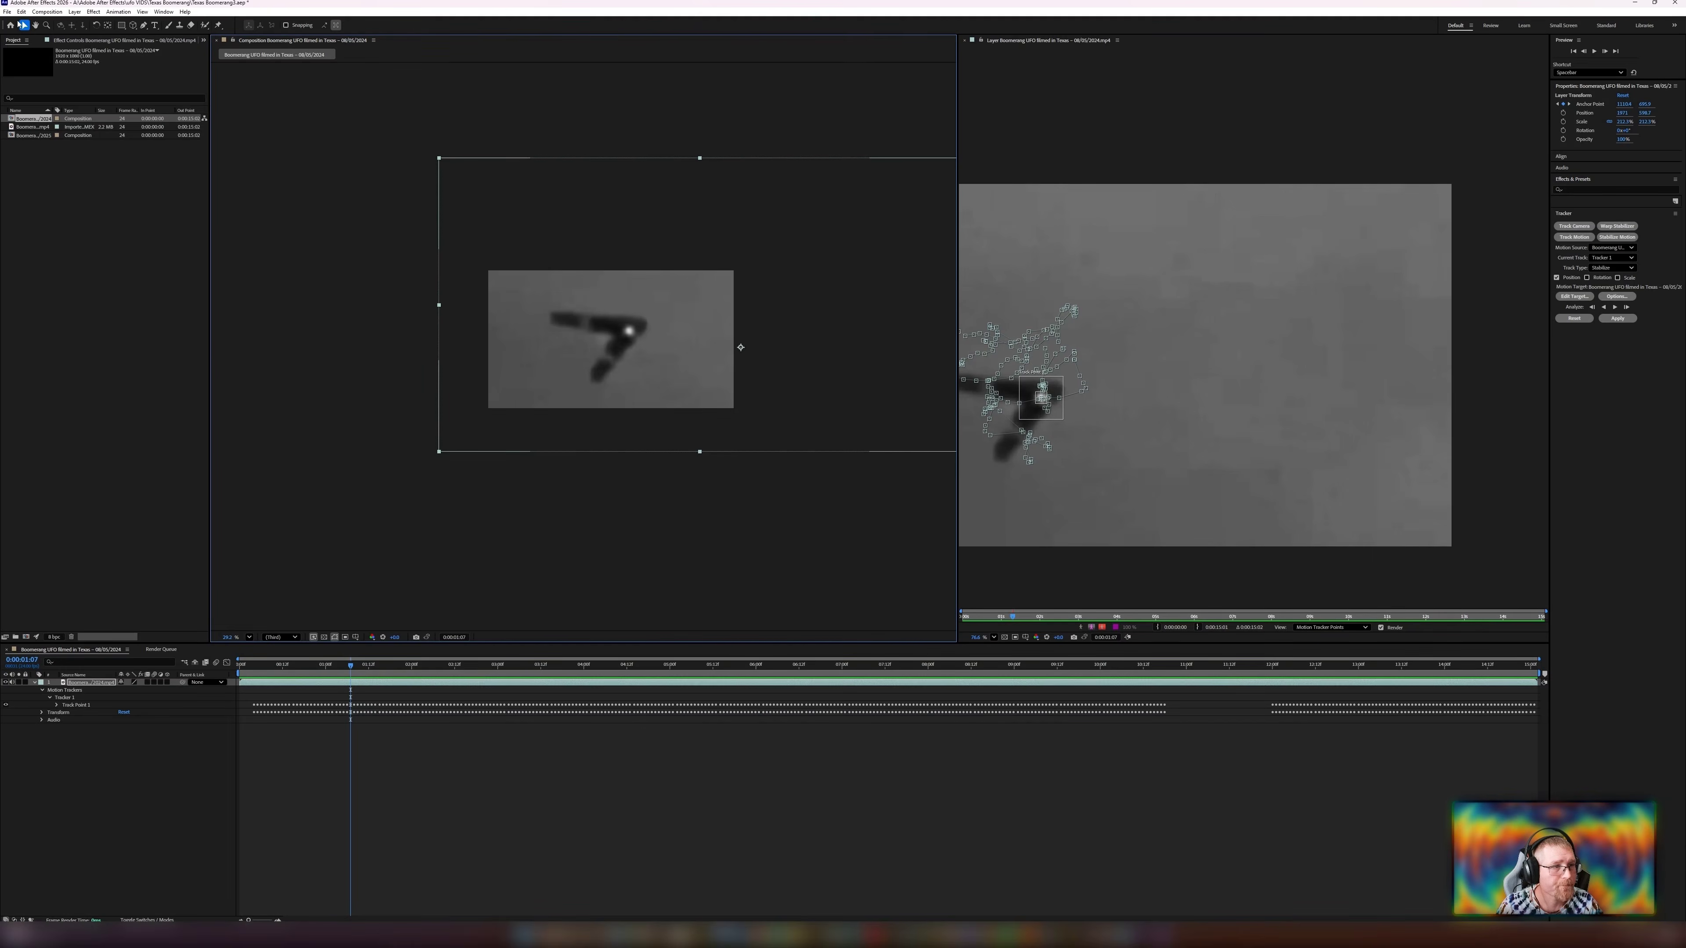
Add the composition to the Render Queue again, set the output file, and start rendering.
left_click(8, 12)
mouse_move(119, 155)
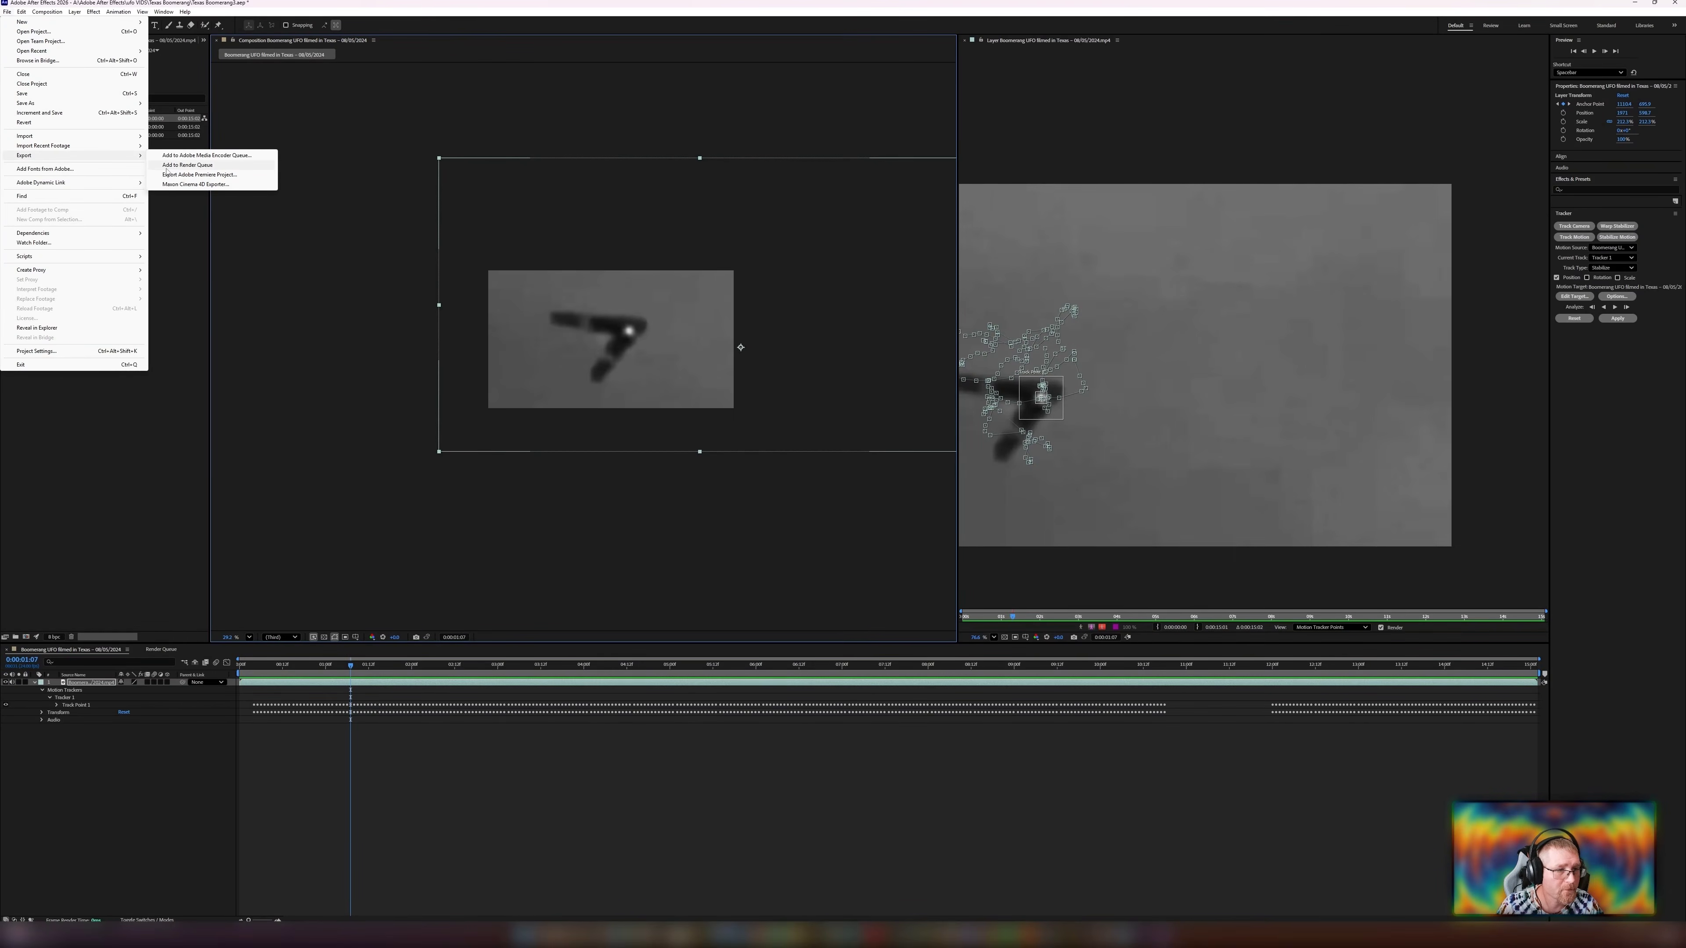
left_click(187, 164)
left_click(1464, 666)
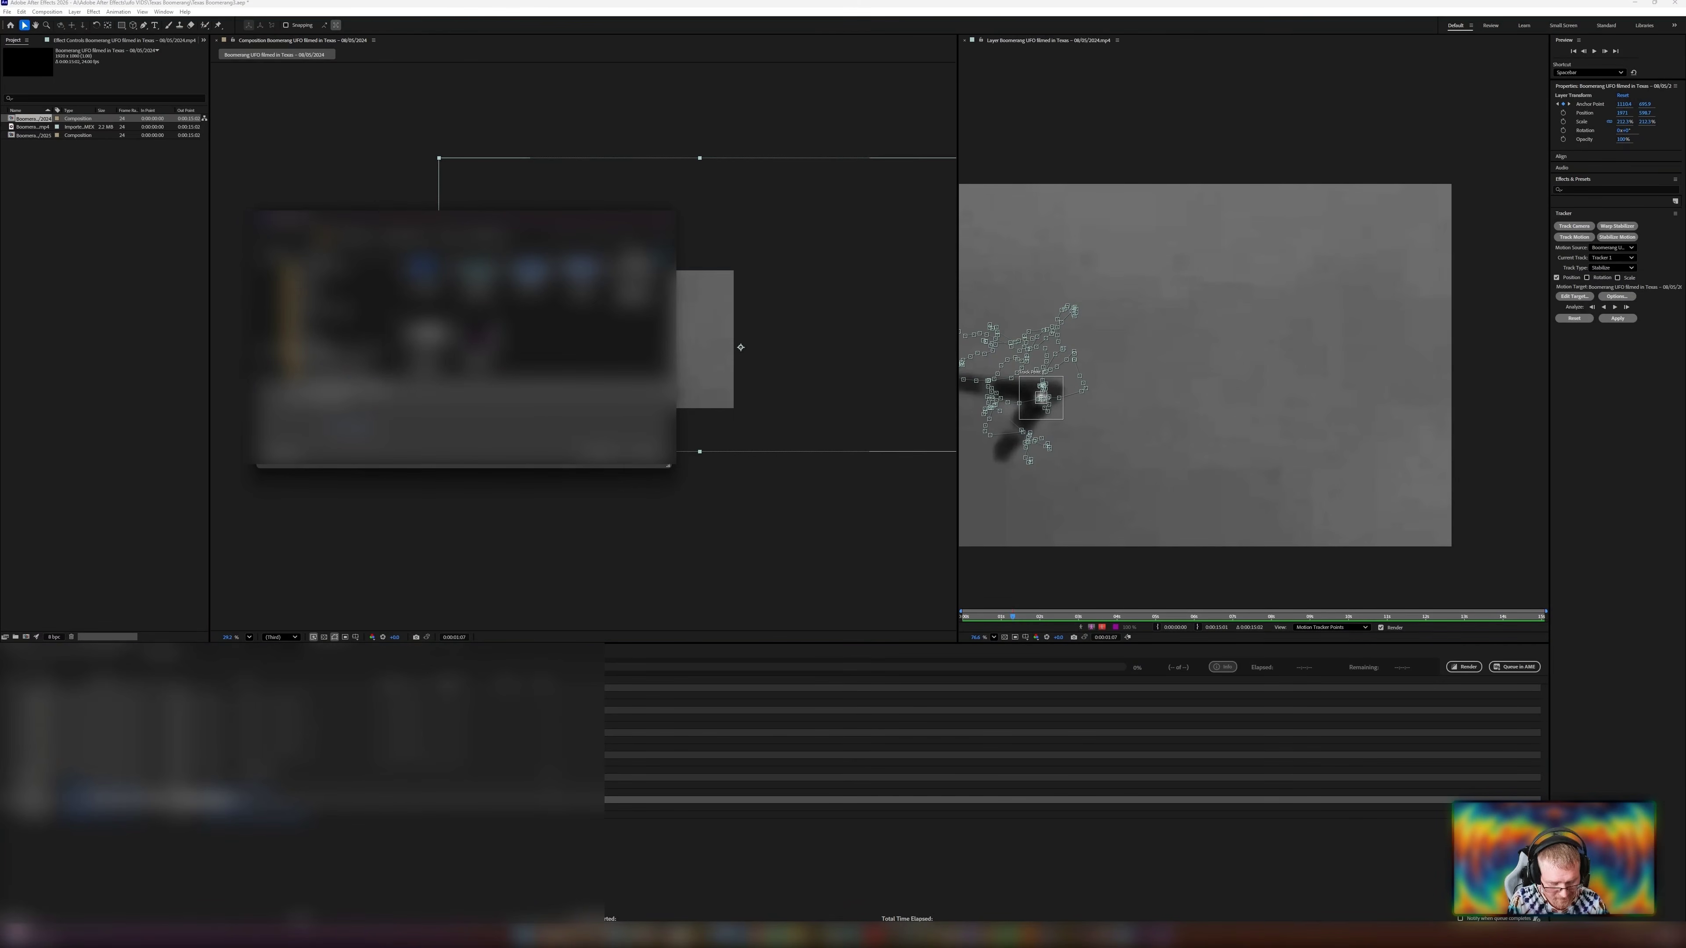
left_click(641, 451)
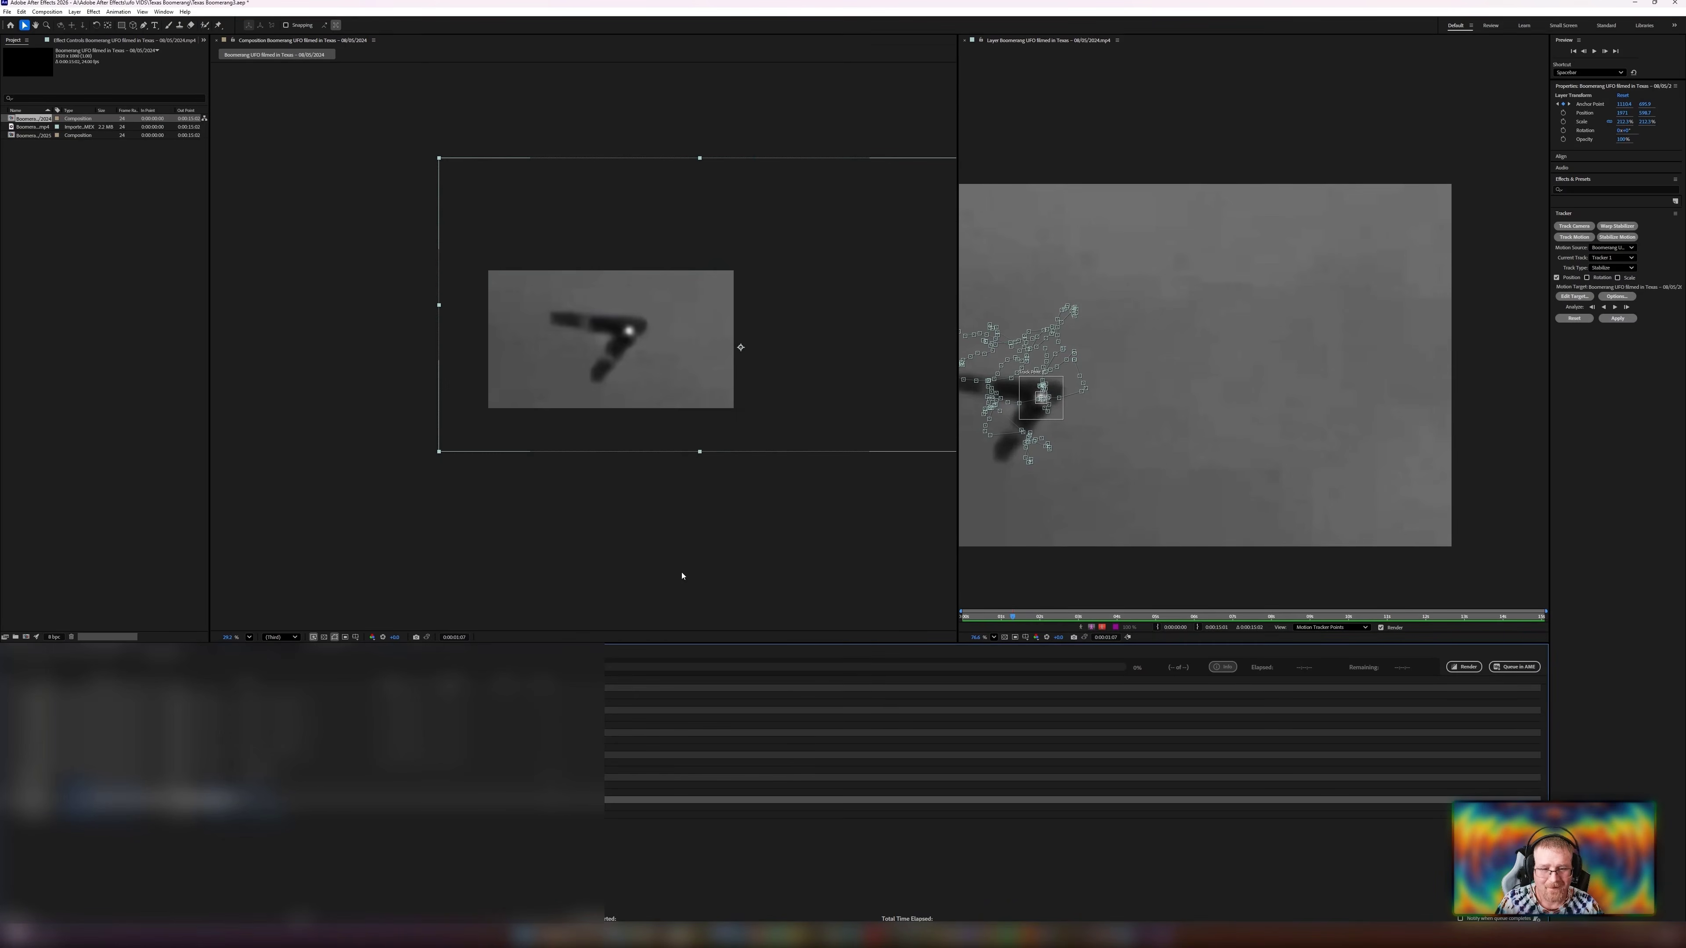
left_click(1463, 667)
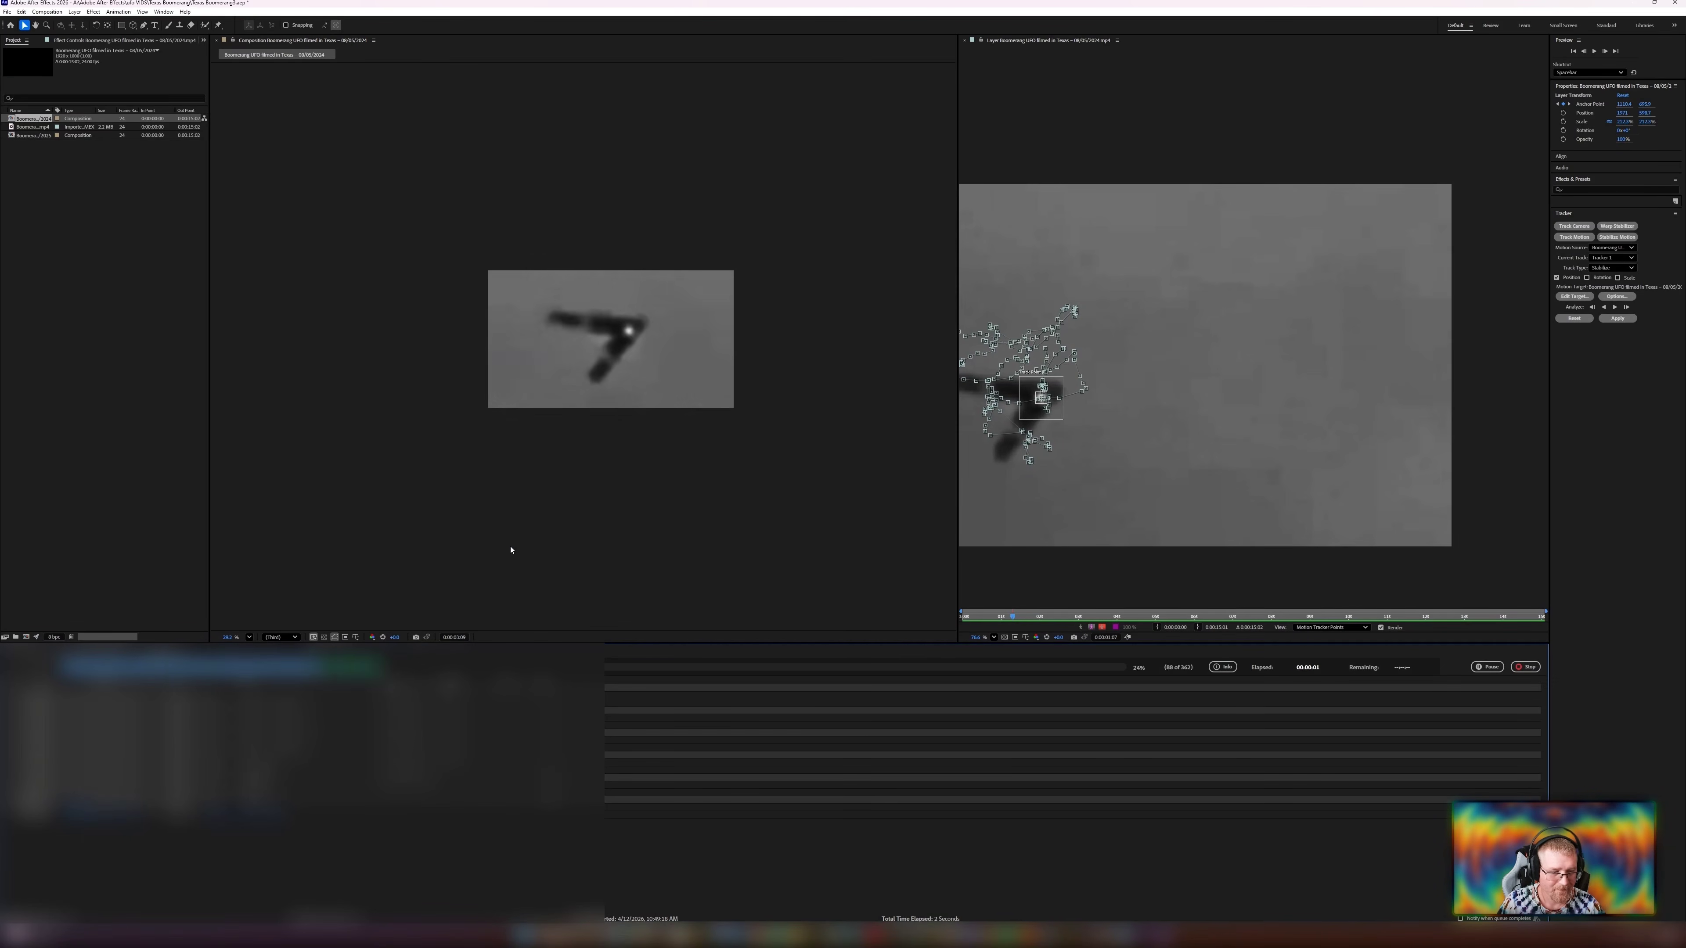